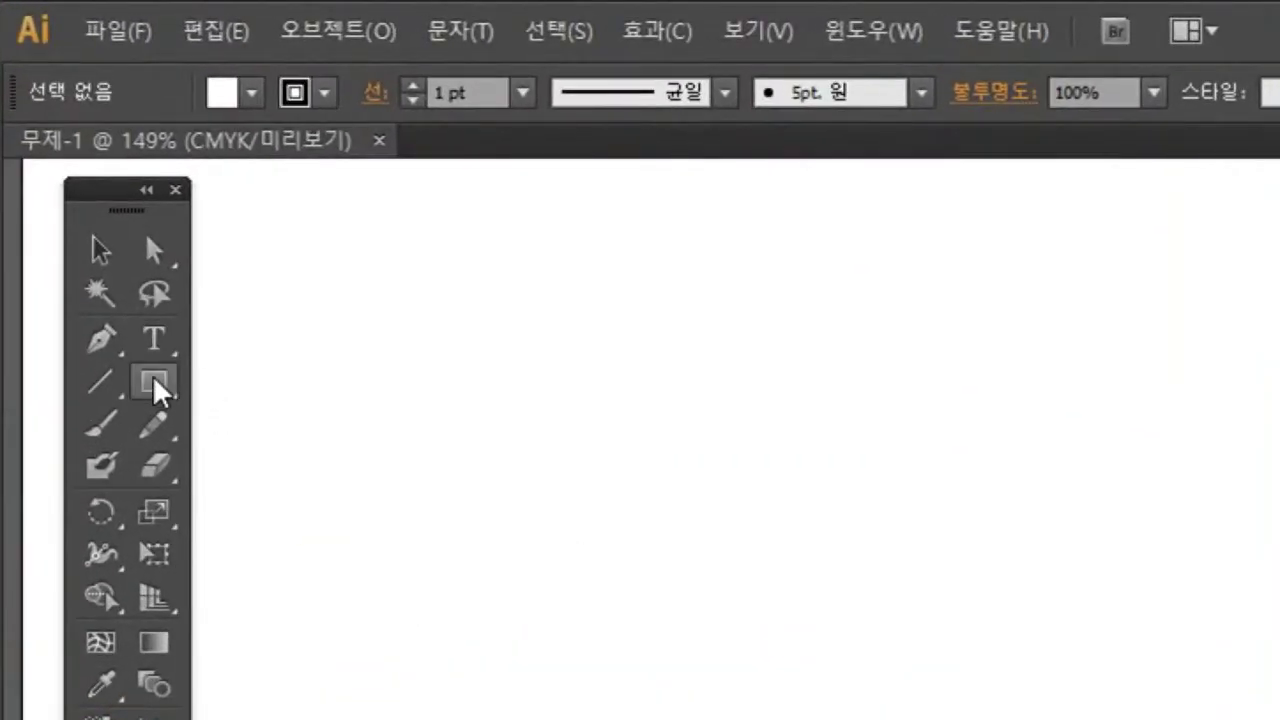
# Step: Draw a large circle with the Ellipse tool in the middle of the empty artboard
pyautogui.click(156, 386)
pyautogui.moveTo(156, 386); pyautogui.dragTo(257, 463)
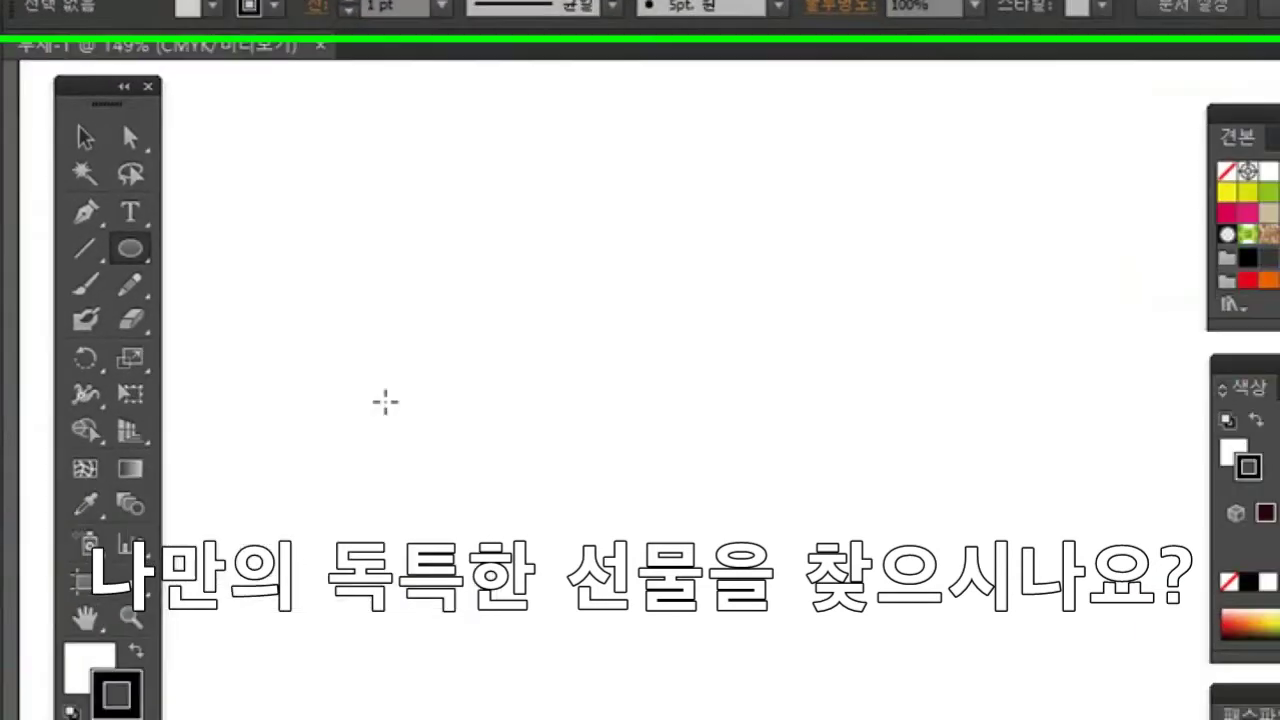
pyautogui.moveTo(514, 323); pyautogui.dragTo(845, 719)
pyautogui.moveTo(775, 627); pyautogui.dragTo(775, 625)
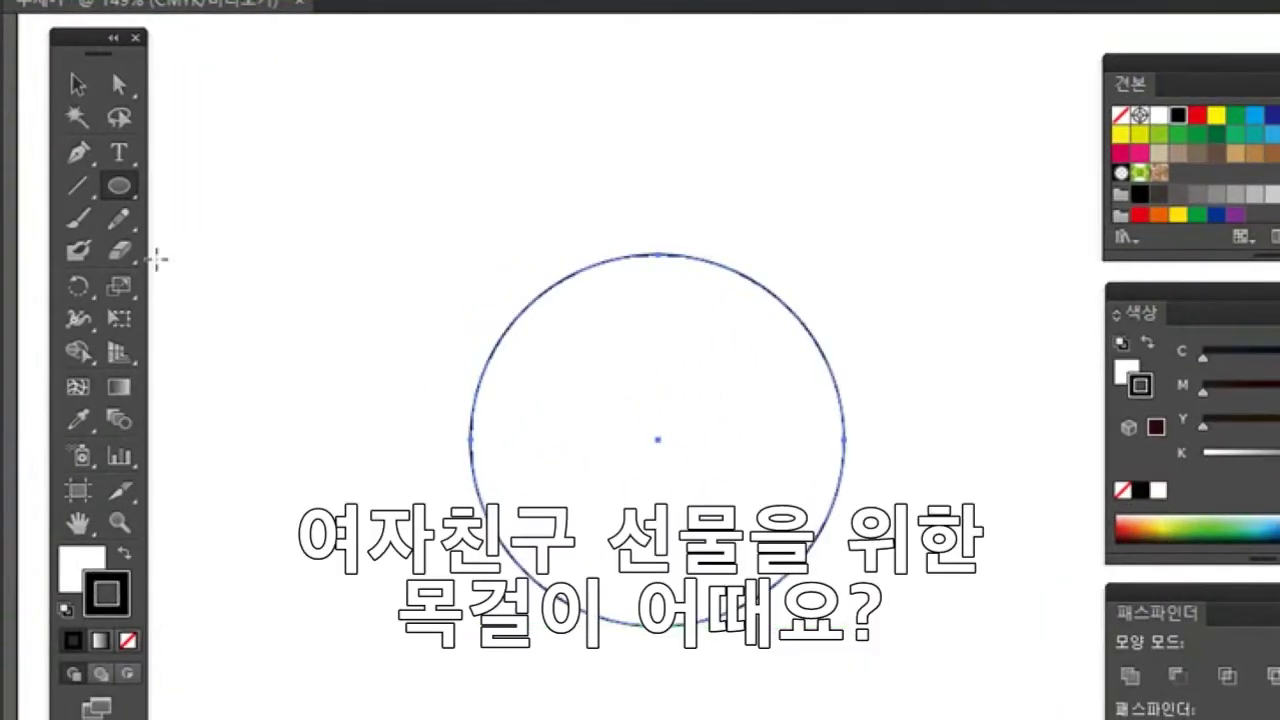
# Step: Move the large circle slightly to the left and remove its fill
pyautogui.click(80, 85)
pyautogui.moveTo(657, 450); pyautogui.dragTo(600, 448)
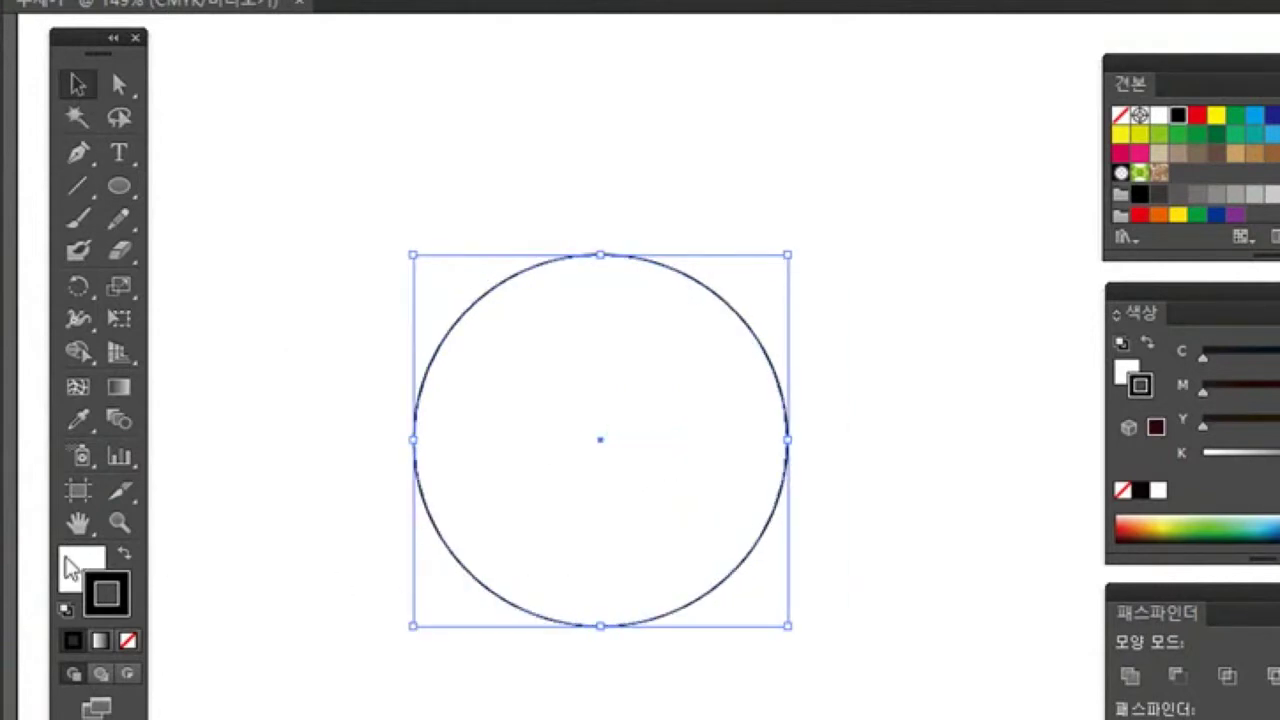
pyautogui.click(128, 640)
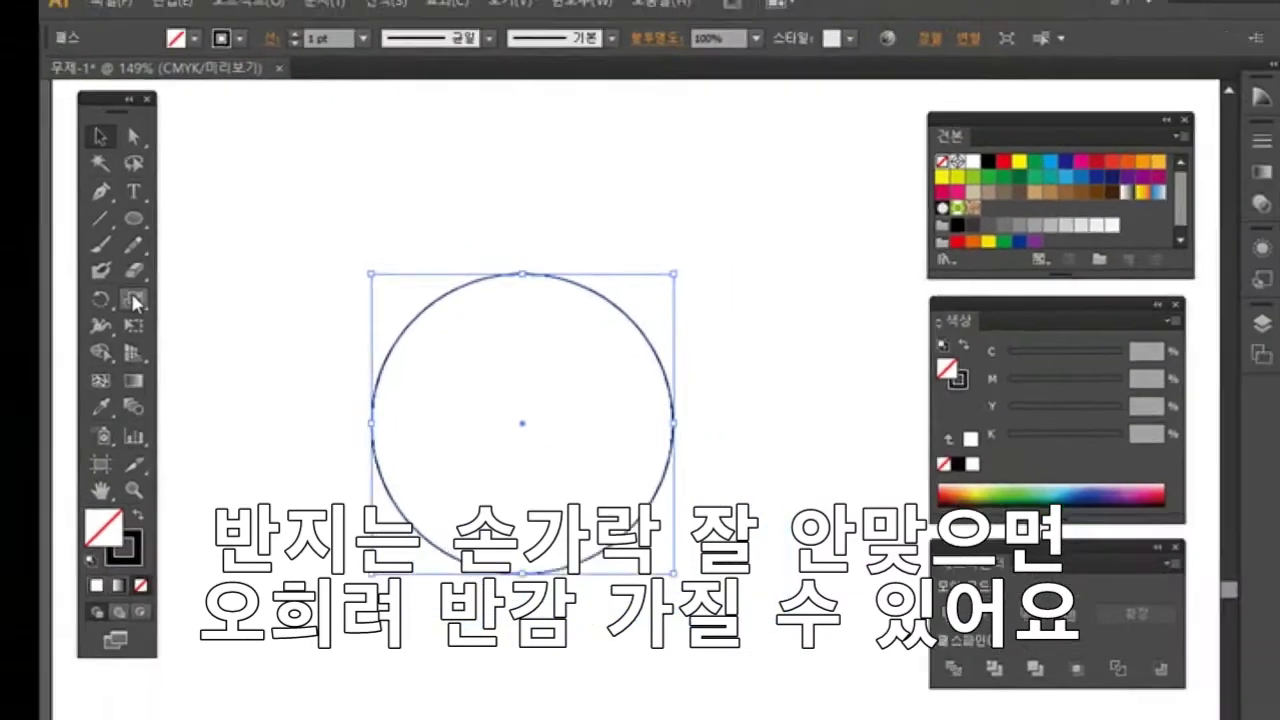
# Step: Make a concentric copy of the circle scaled uniformly to 50%, and deselect it
pyautogui.doubleClick(119, 286)
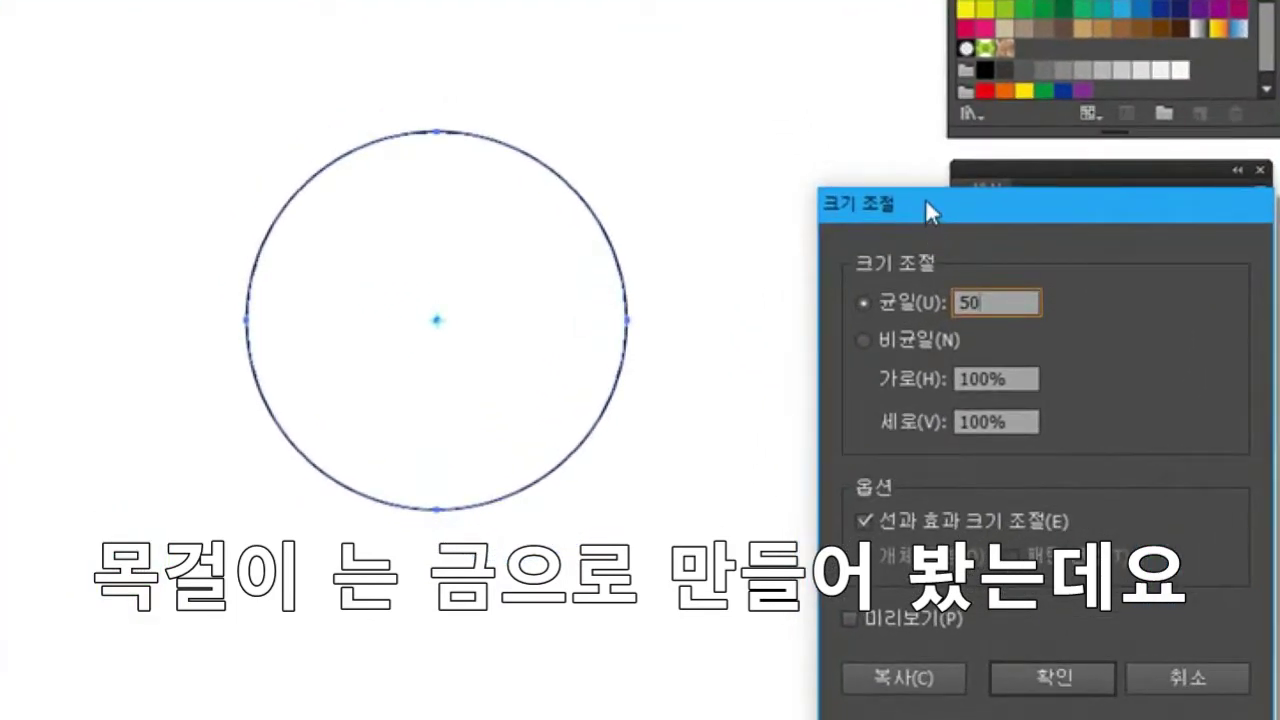
pyautogui.moveTo(925, 201); pyautogui.dragTo(822, 43)
pyautogui.click(823, 522)
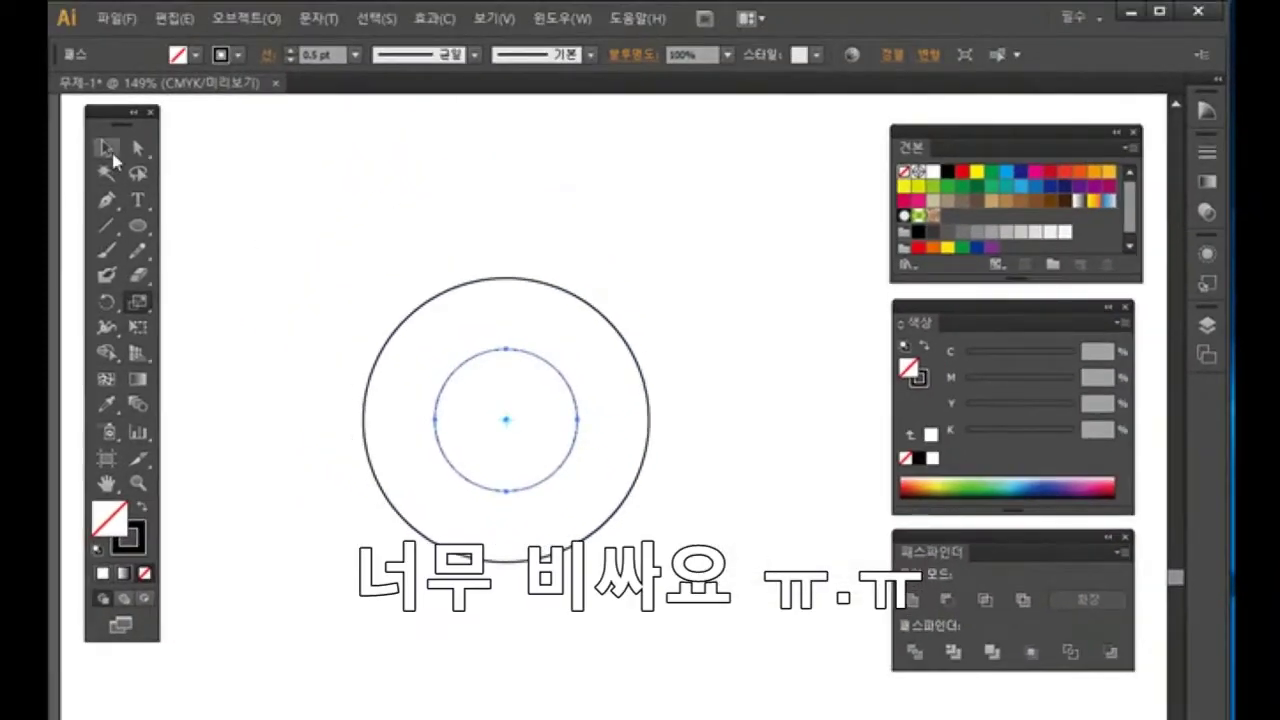
pyautogui.click(111, 153)
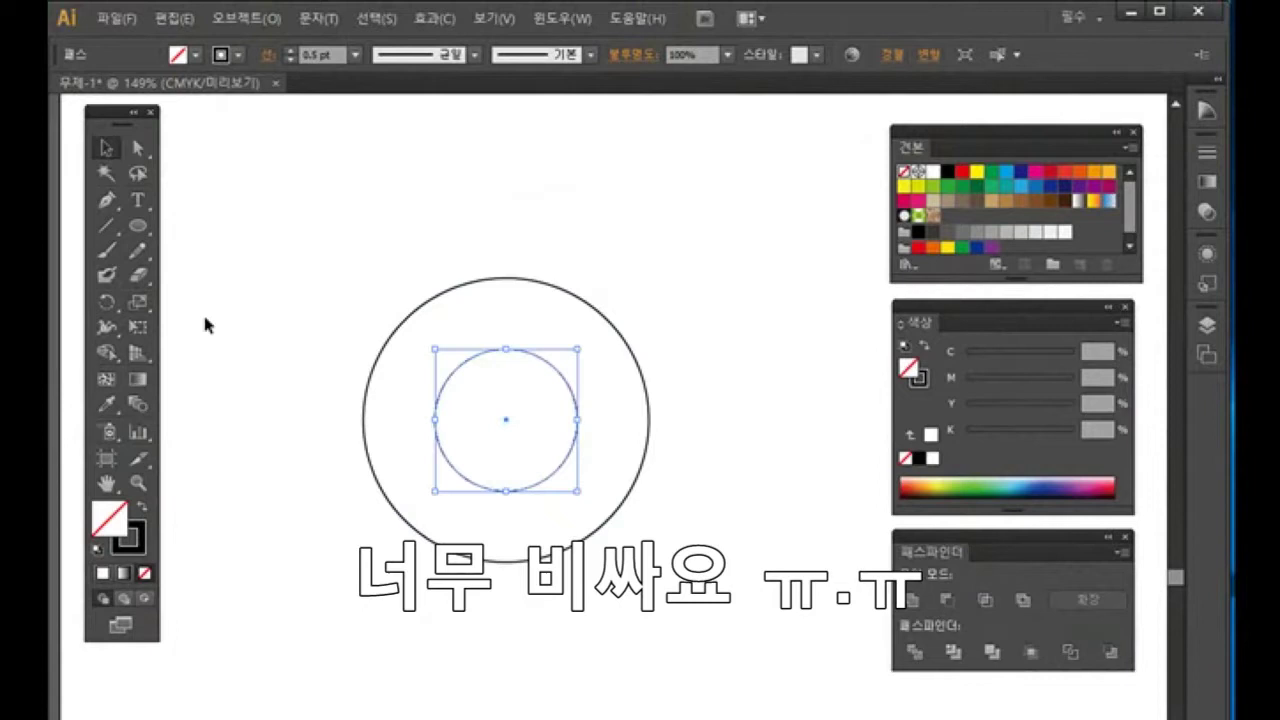
pyautogui.click(233, 368)
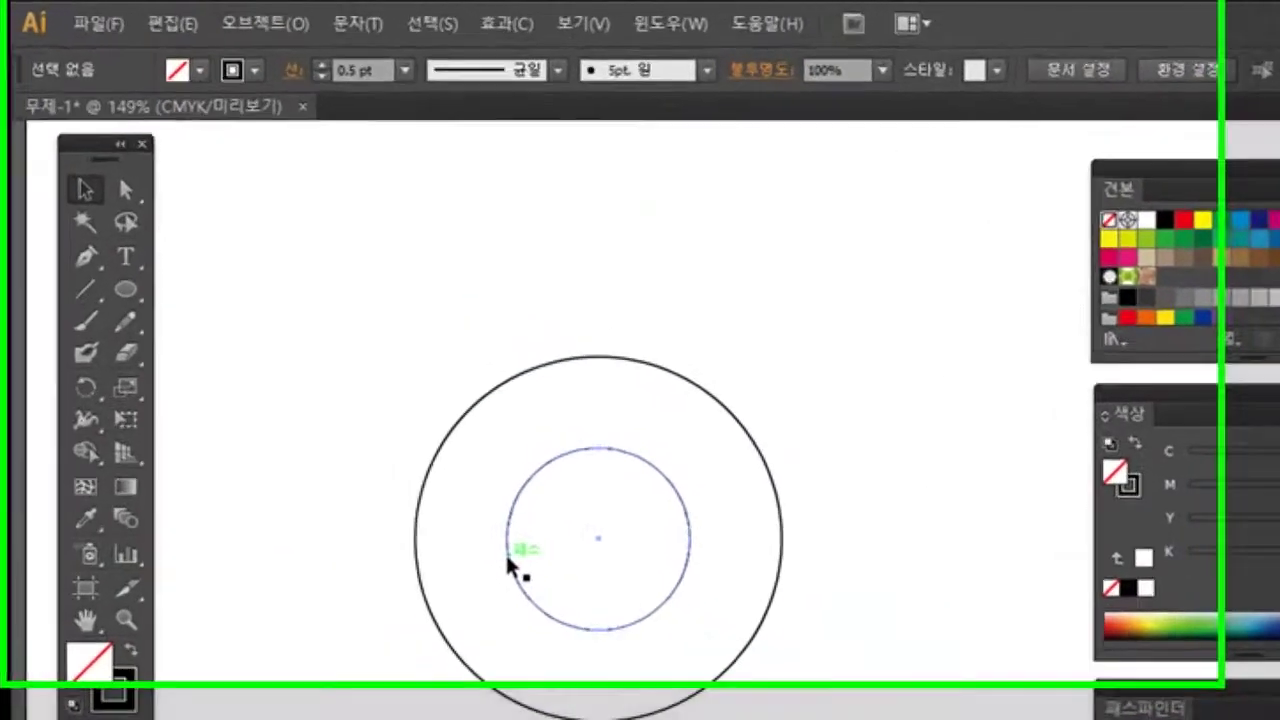
# Step: Align the small inner circle to the left edge of the large circle
pyautogui.moveTo(510, 565); pyautogui.dragTo(440, 605)
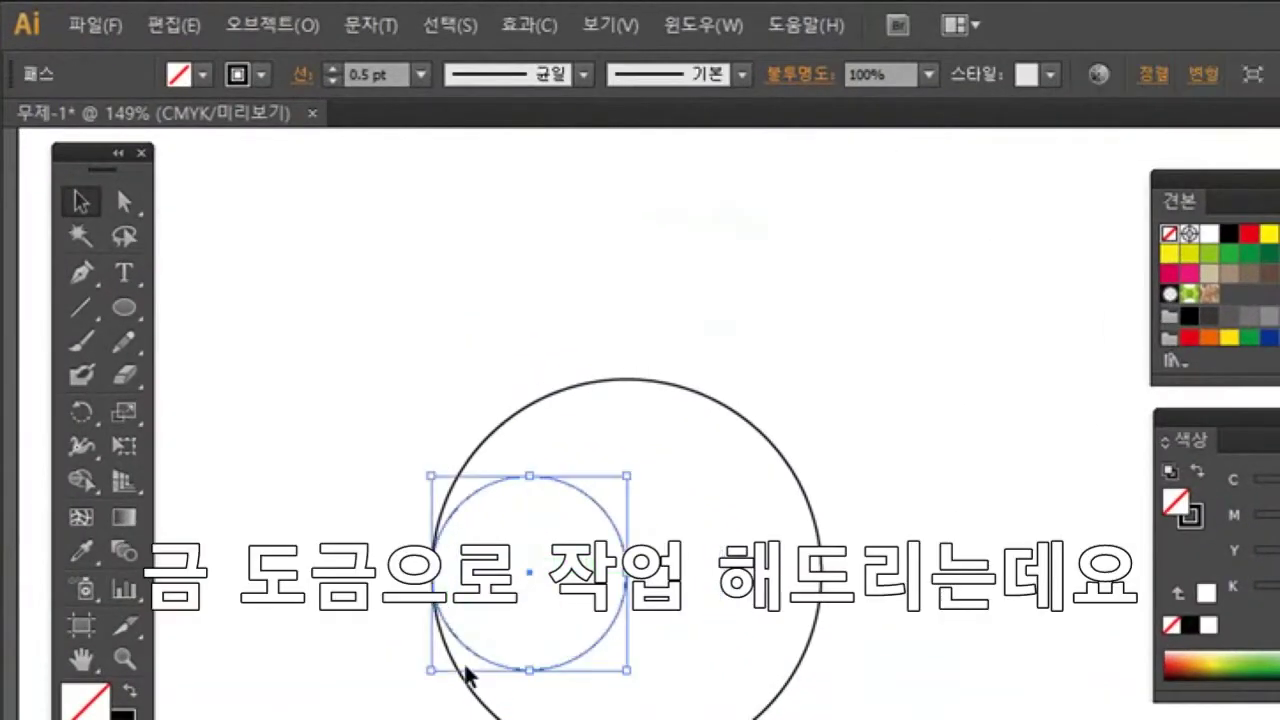
pyautogui.hotkey('ctrl', 'z')
pyautogui.moveTo(383, 366); pyautogui.dragTo(624, 634)
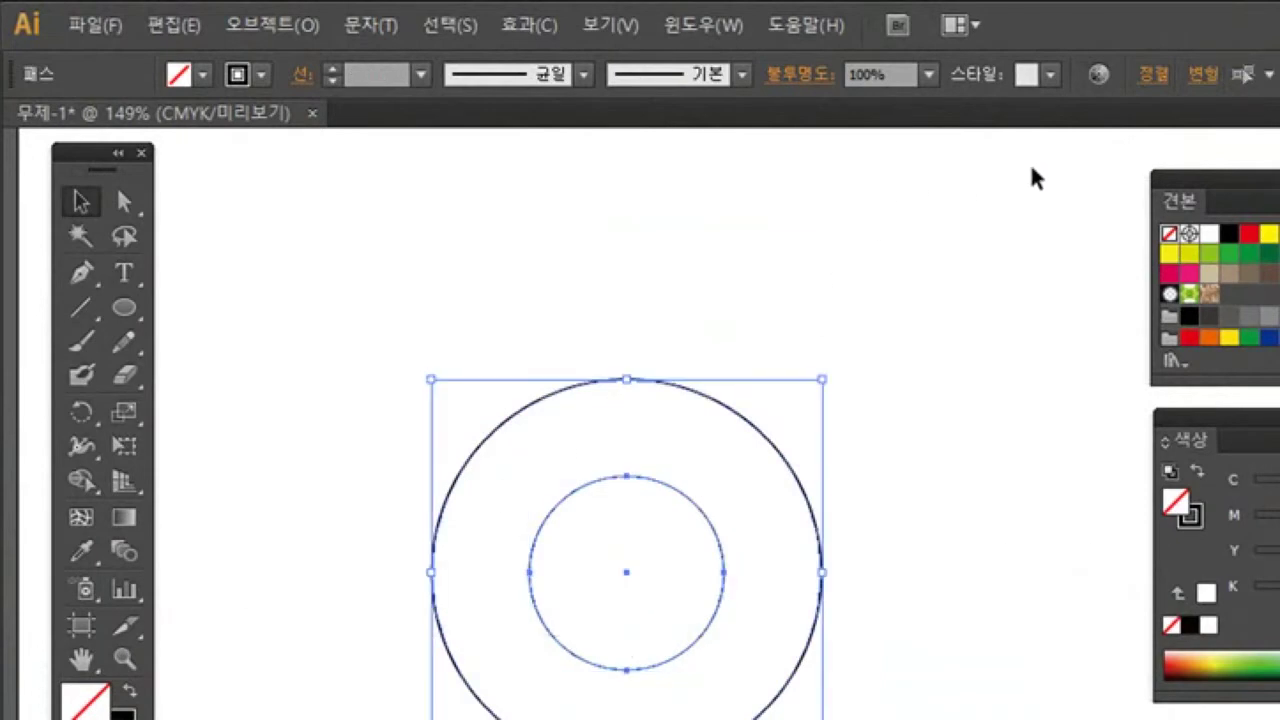
pyautogui.click(1155, 75)
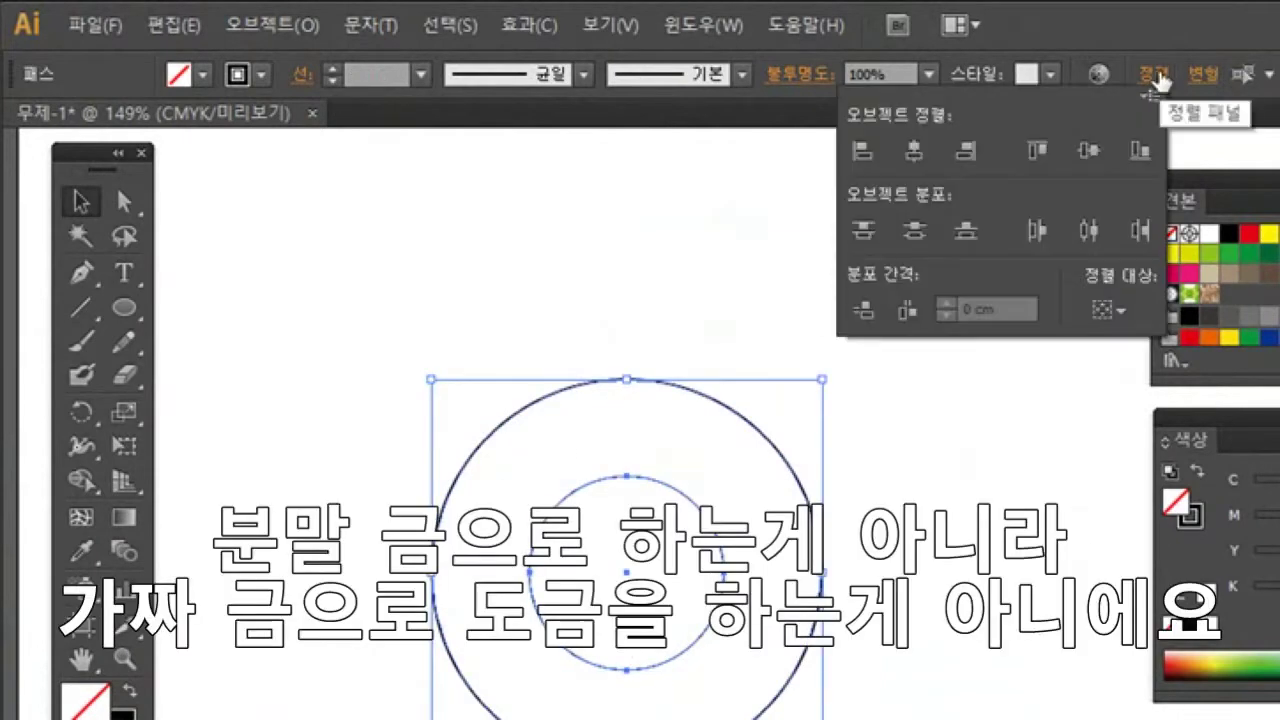
pyautogui.click(863, 150)
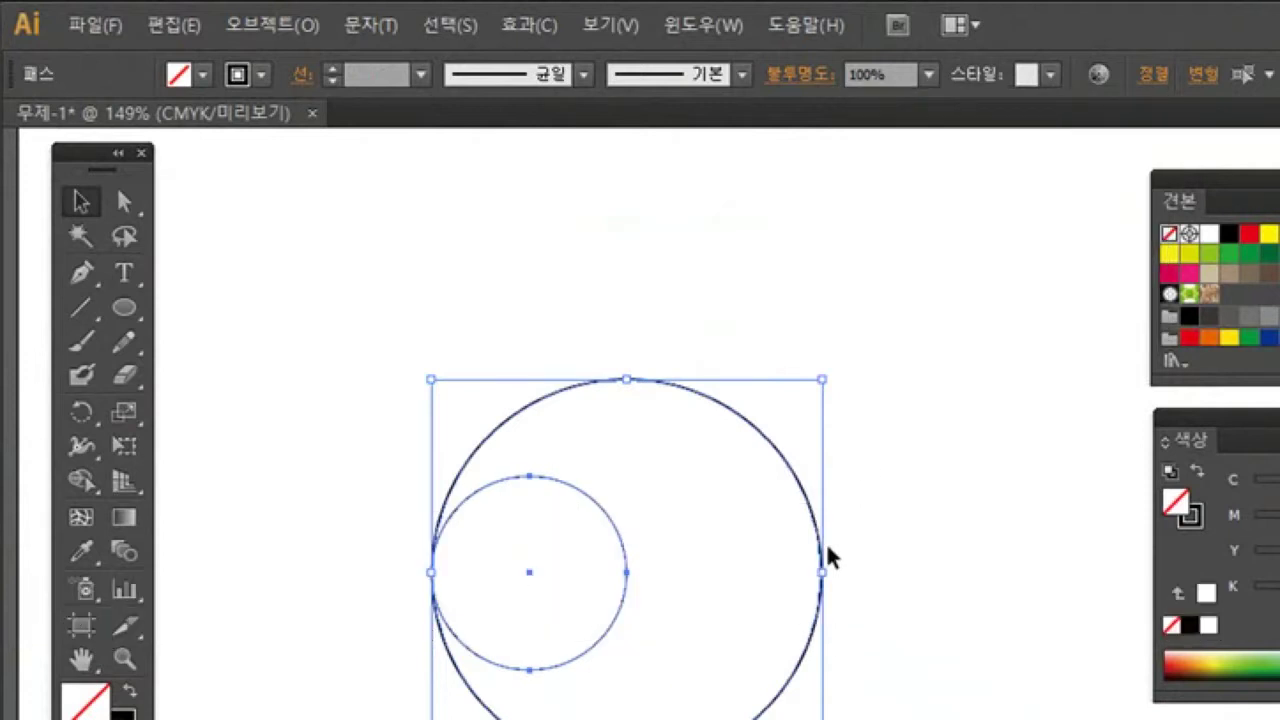
pyautogui.click(937, 630)
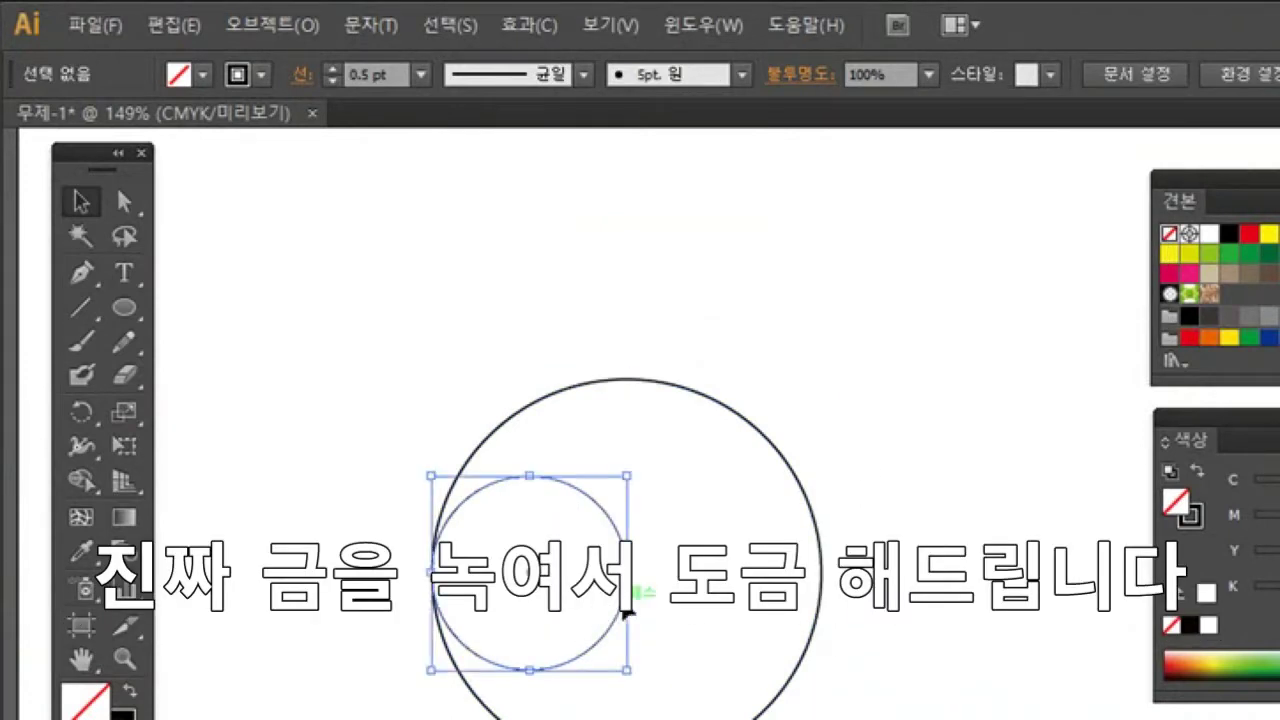
# Step: Duplicate the small circle horizontally and align the copy to the large circle's right edge
pyautogui.click(624, 606)
pyautogui.moveTo(640, 605); pyautogui.dragTo(751, 606)
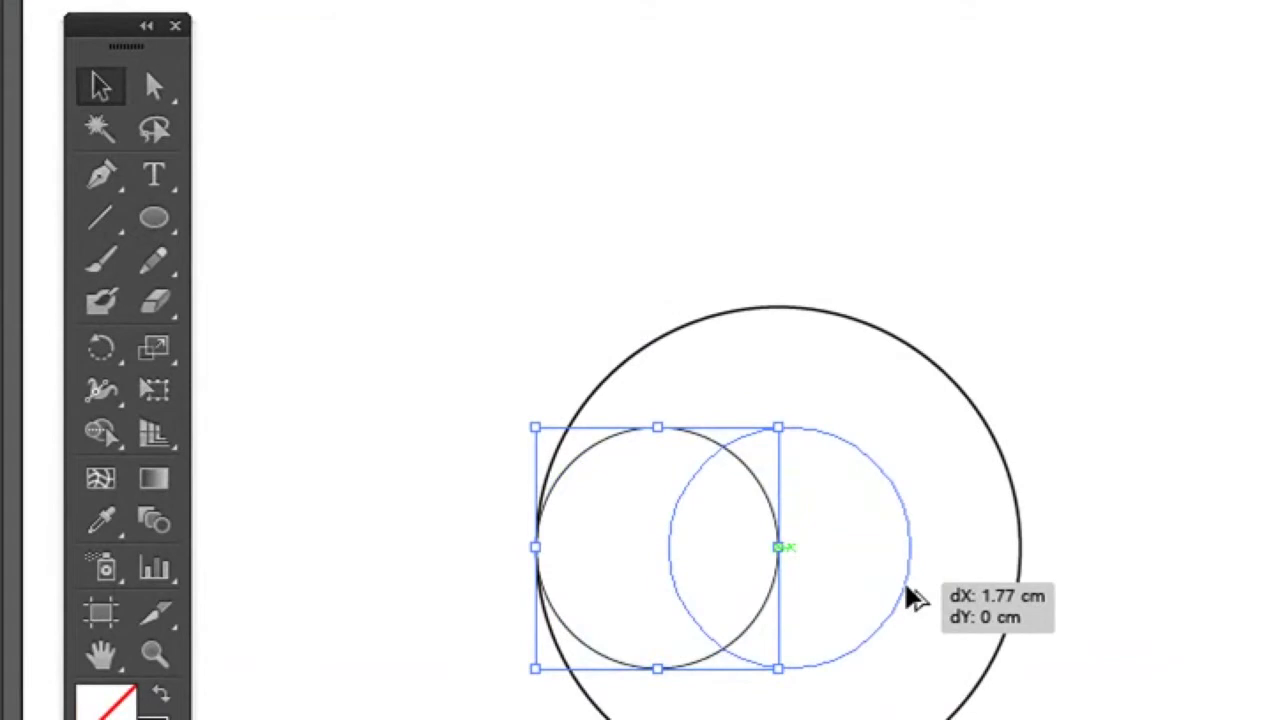
pyautogui.moveTo(1117, 456); pyautogui.dragTo(892, 615)
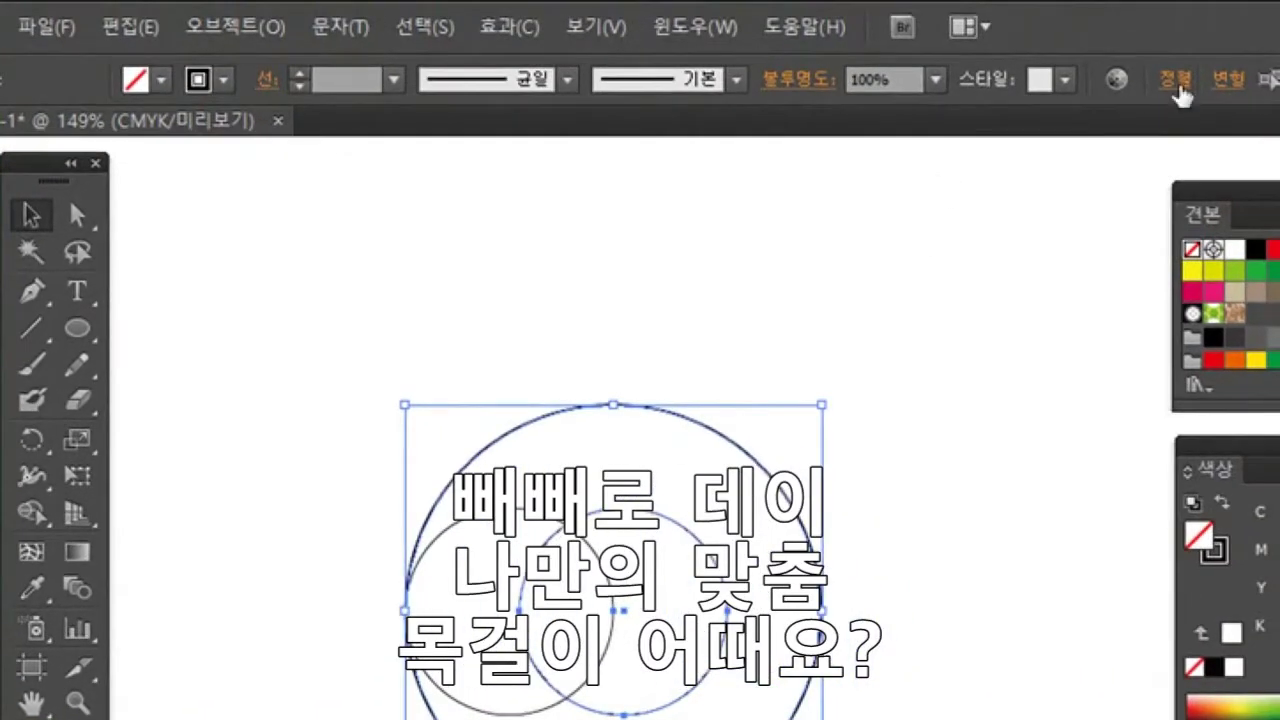
pyautogui.click(1176, 82)
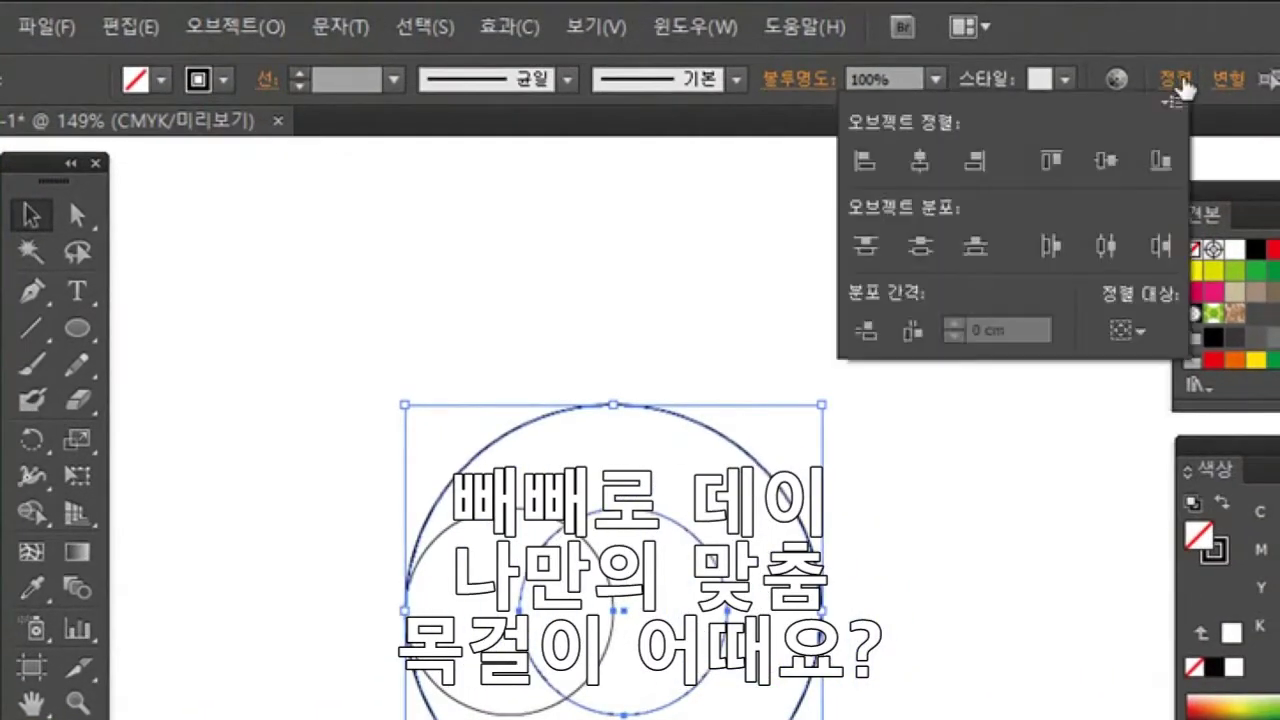
pyautogui.click(971, 162)
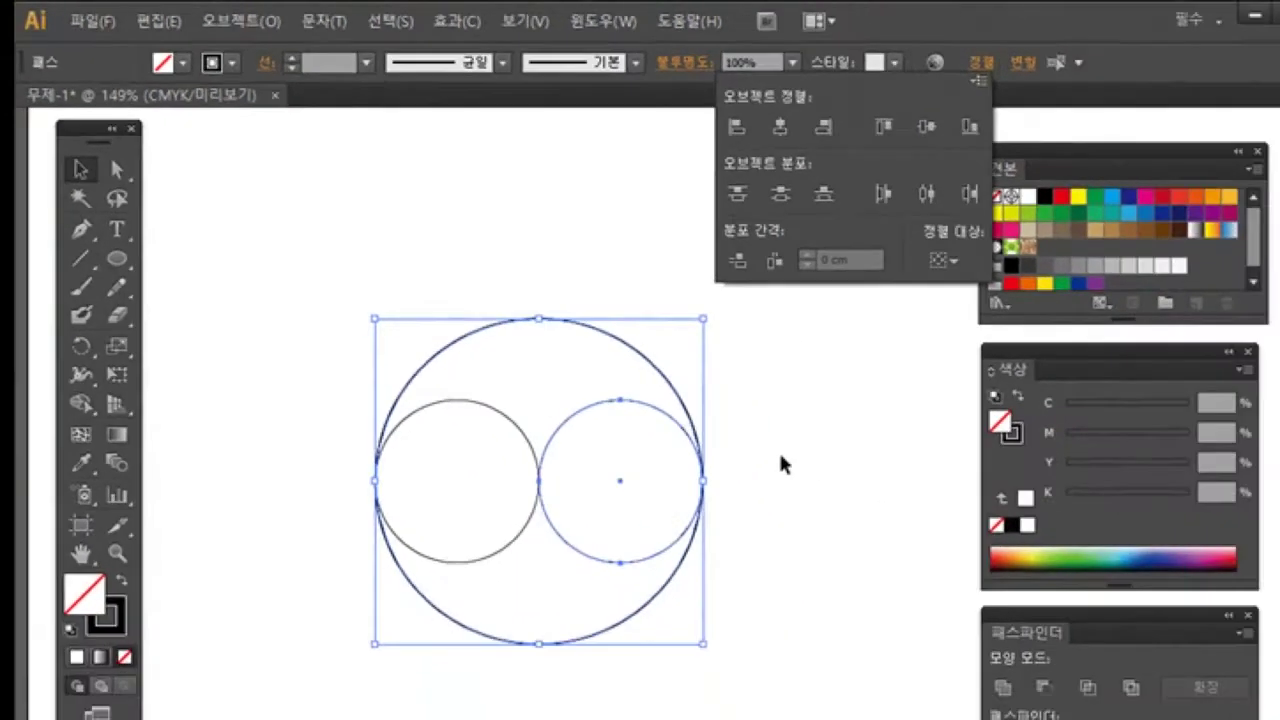
pyautogui.click(916, 575)
# Step: Try deleting the large circle's bottom anchor point and undo the deletion
pyautogui.click(312, 300)
pyautogui.click(140, 150)
pyautogui.moveTo(556, 557); pyautogui.dragTo(458, 575)
pyautogui.press('Delete')
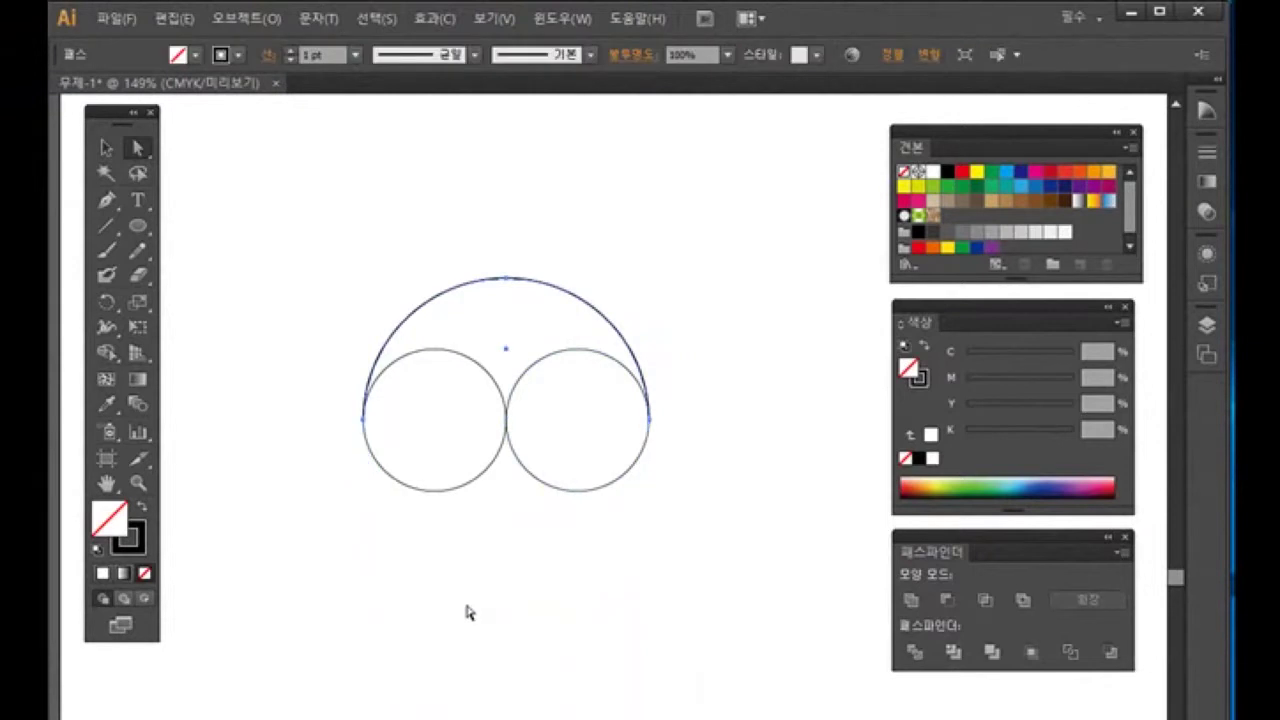
pyautogui.hotkey('ctrl', 'z')
pyautogui.click(466, 620)
# Step: Convert the large circle's bottom anchor into a corner point and delete its top anchor point
pyautogui.moveTo(104, 207); pyautogui.dragTo(135, 271)
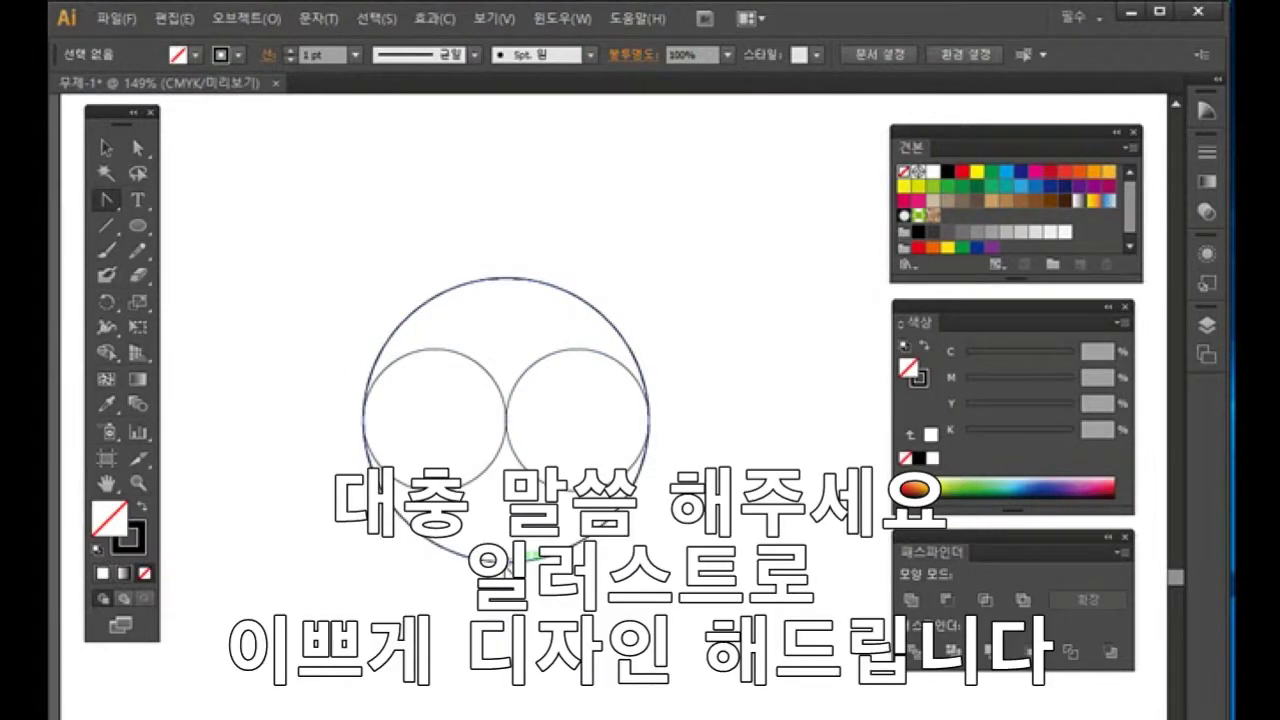
pyautogui.click(507, 564)
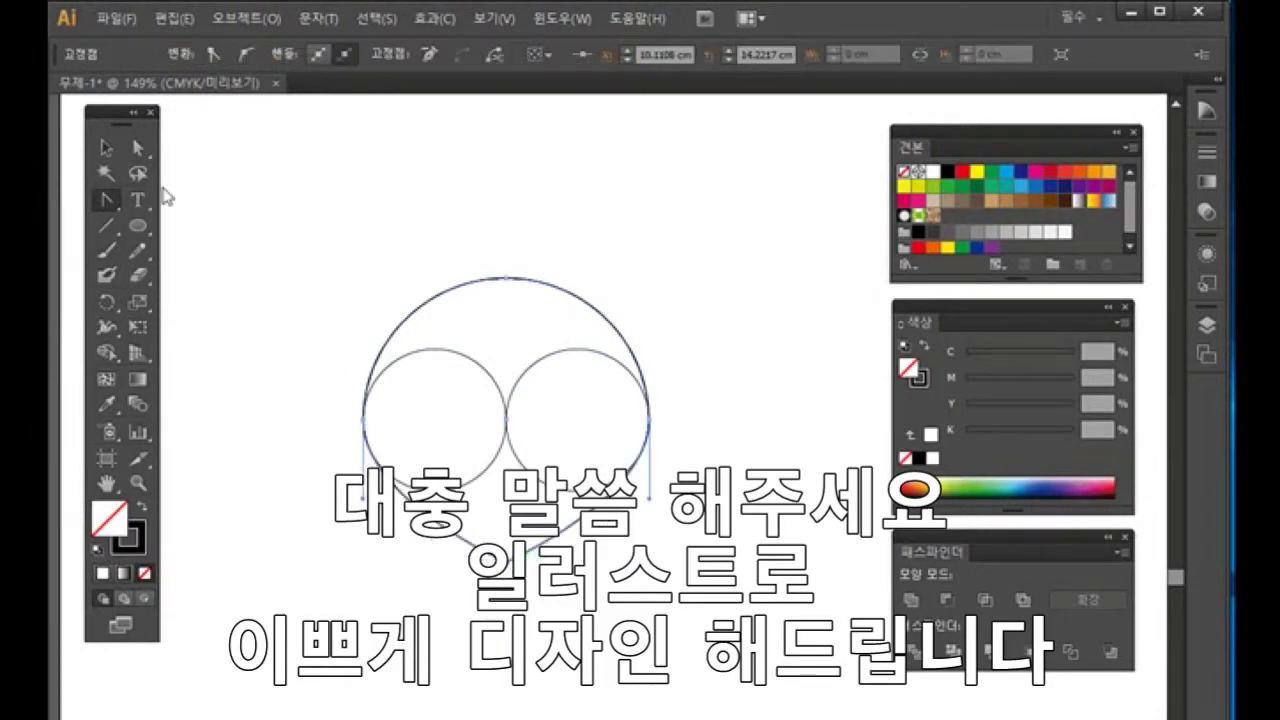
pyautogui.press('a')
pyautogui.click(249, 260)
pyautogui.moveTo(452, 232); pyautogui.dragTo(523, 298)
pyautogui.press('Delete')
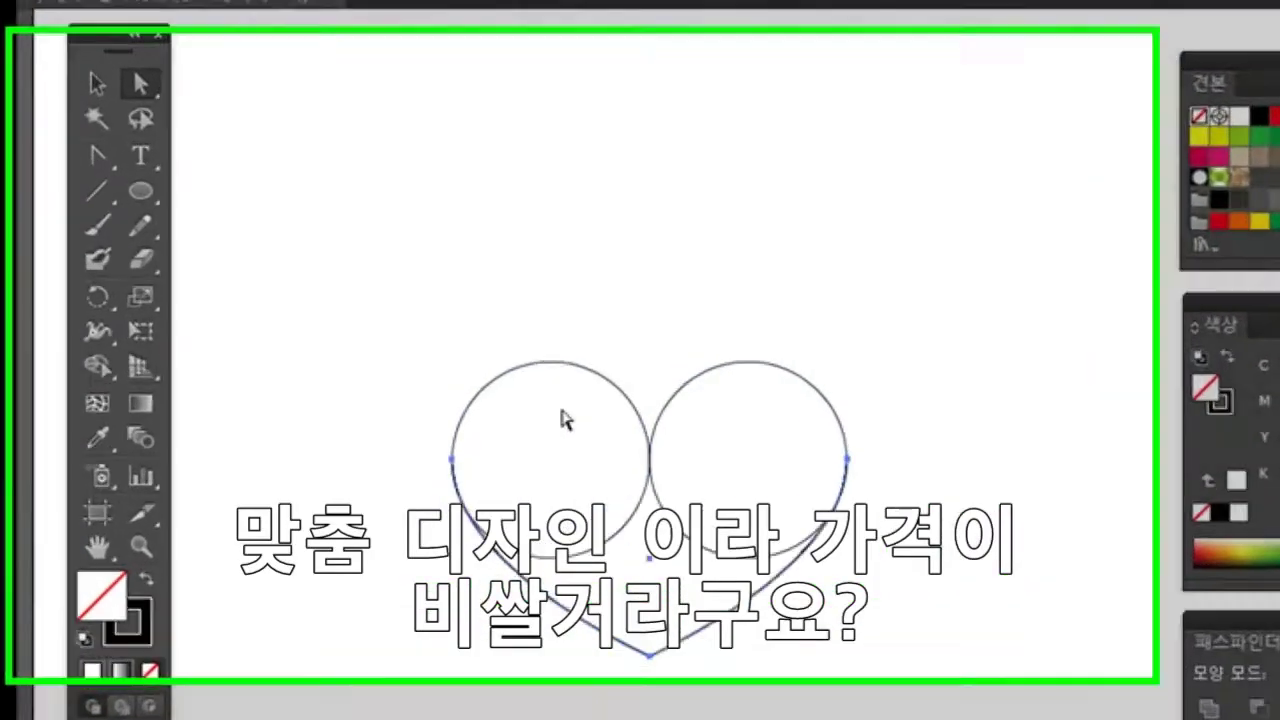
# Step: Delete the bottom anchor point of each small circle so only their upper halves remain
pyautogui.click(601, 594)
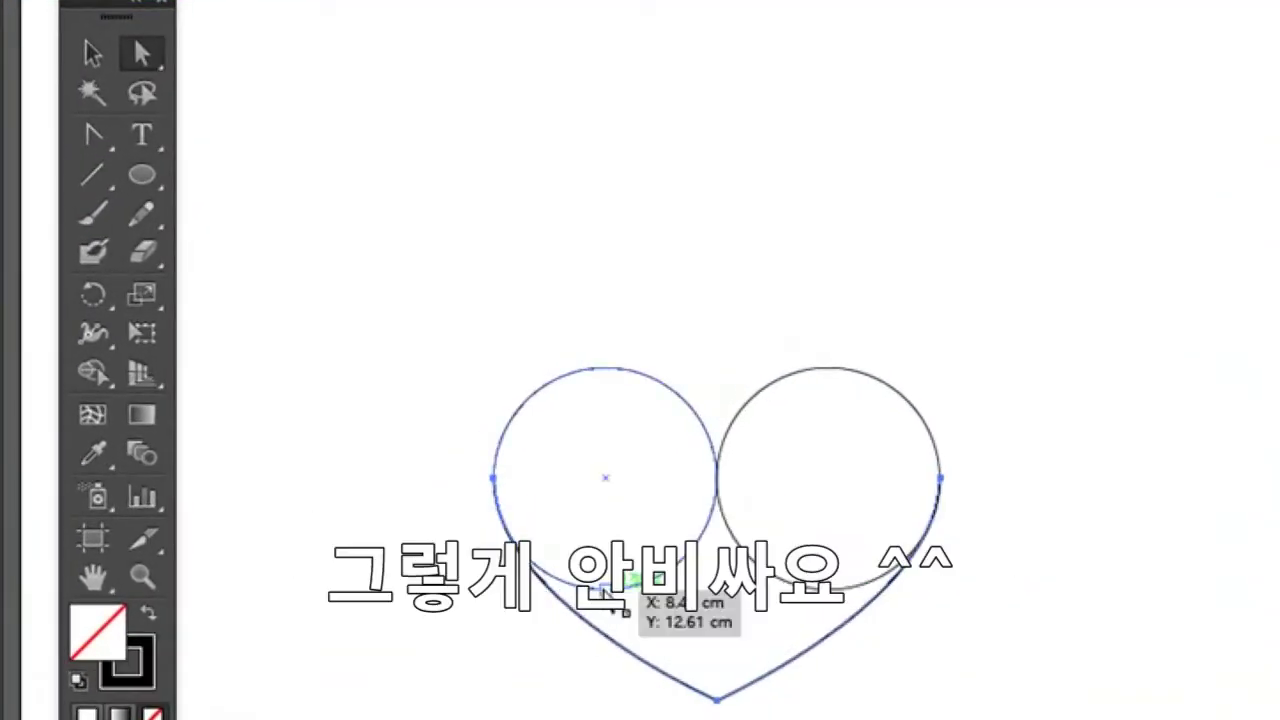
pyautogui.press('Delete')
pyautogui.keyDown('shift'); pyautogui.click(842, 588); pyautogui.keyUp('shift')
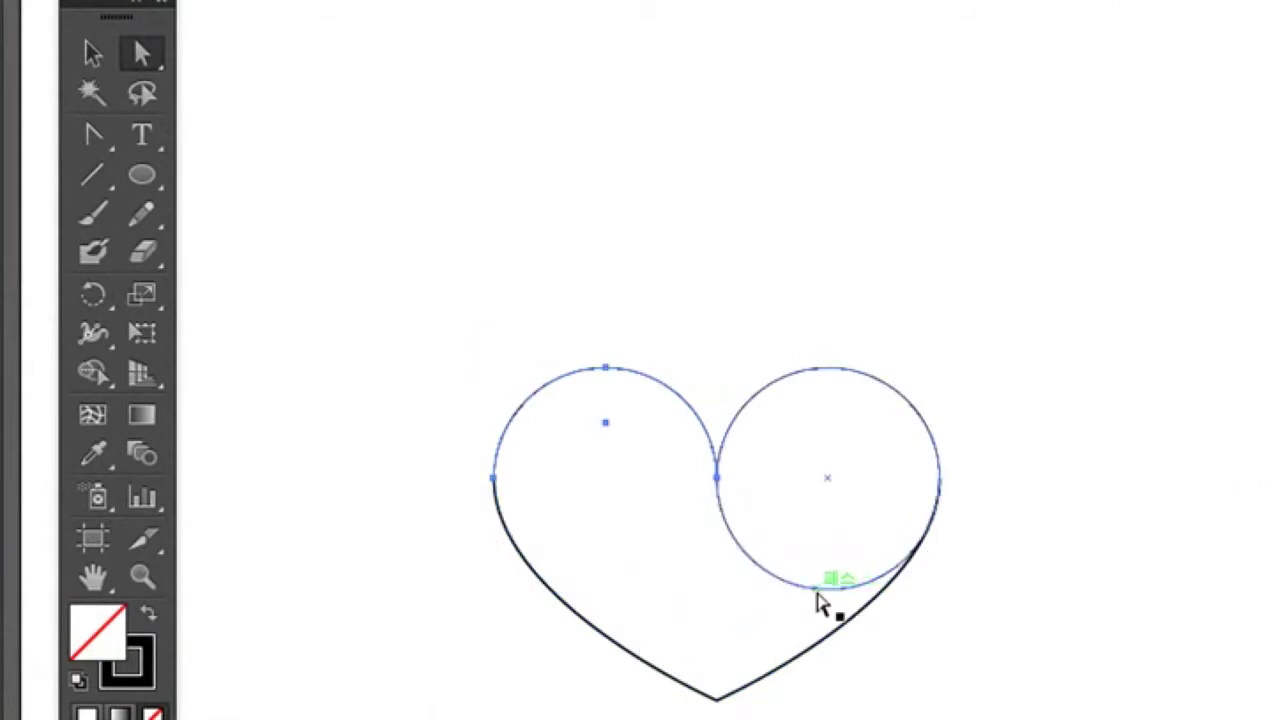
pyautogui.click(830, 589)
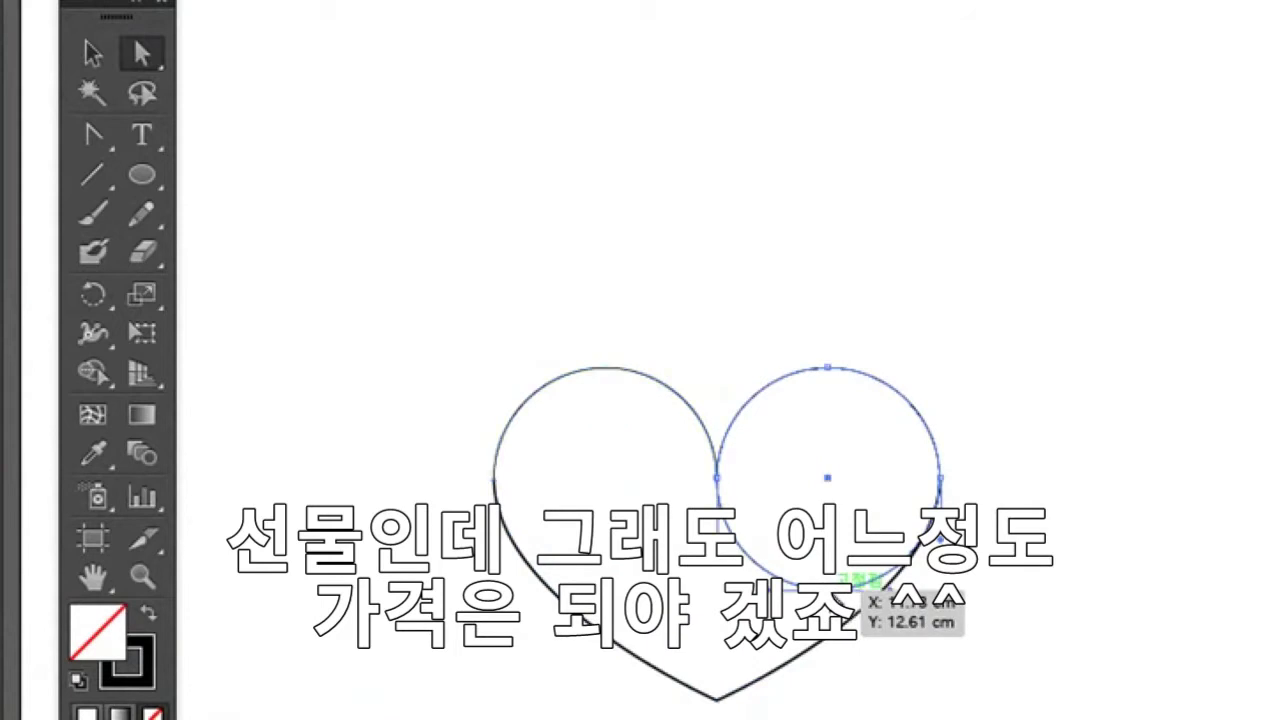
pyautogui.press('Delete')
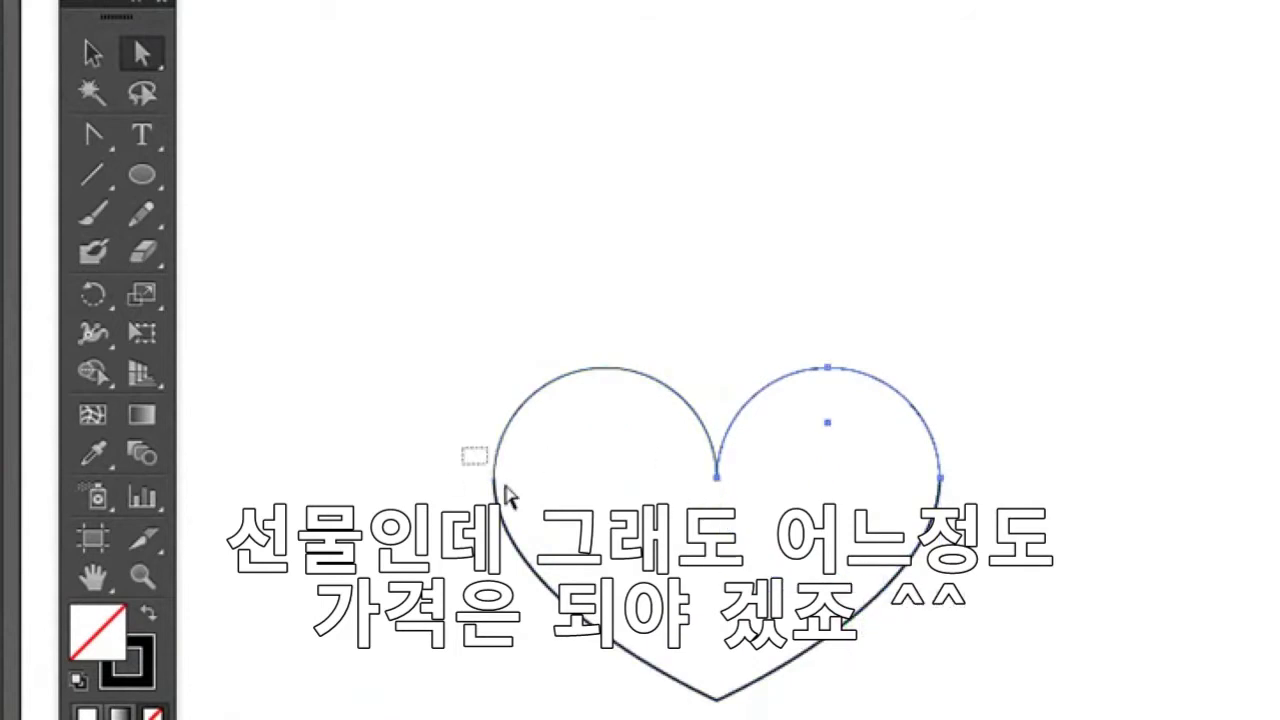
# Step: Join the overlapping endpoints at the heart's left side, right side and centre dip into one closed path
pyautogui.moveTo(505, 497); pyautogui.dragTo(521, 514)
pyautogui.hotkey('ctrl', 'j')
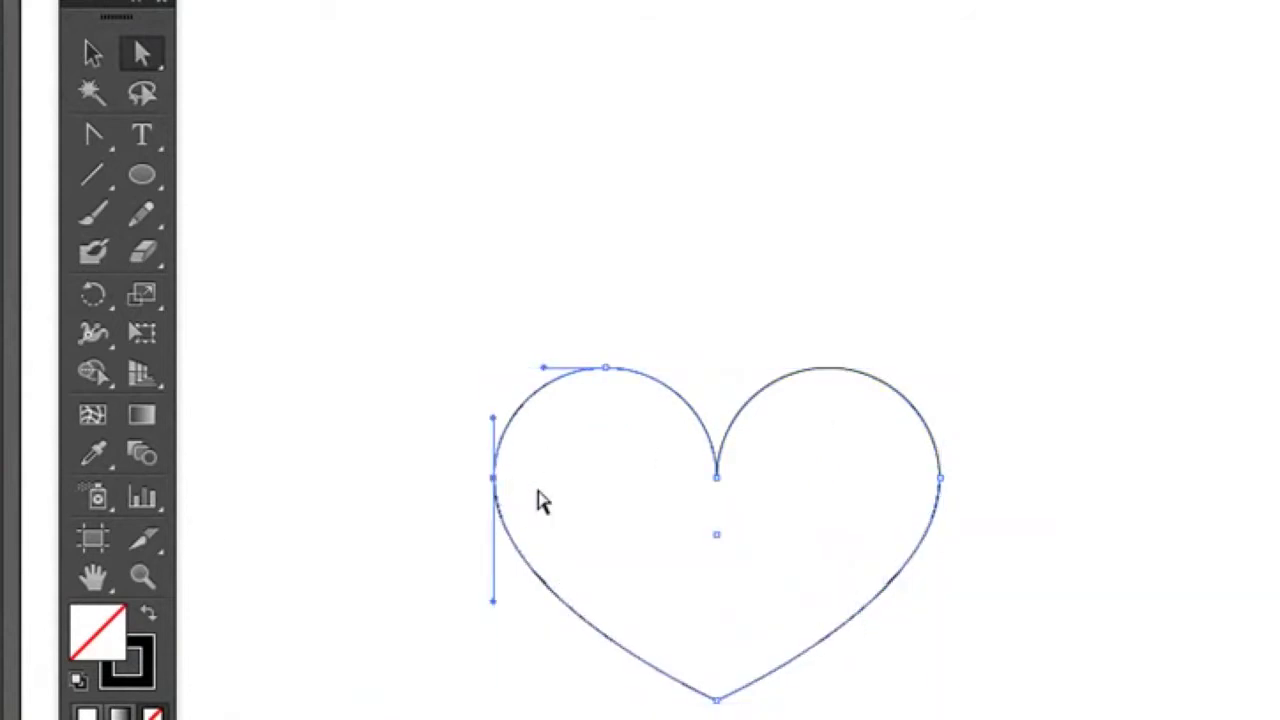
pyautogui.moveTo(977, 446); pyautogui.dragTo(875, 511)
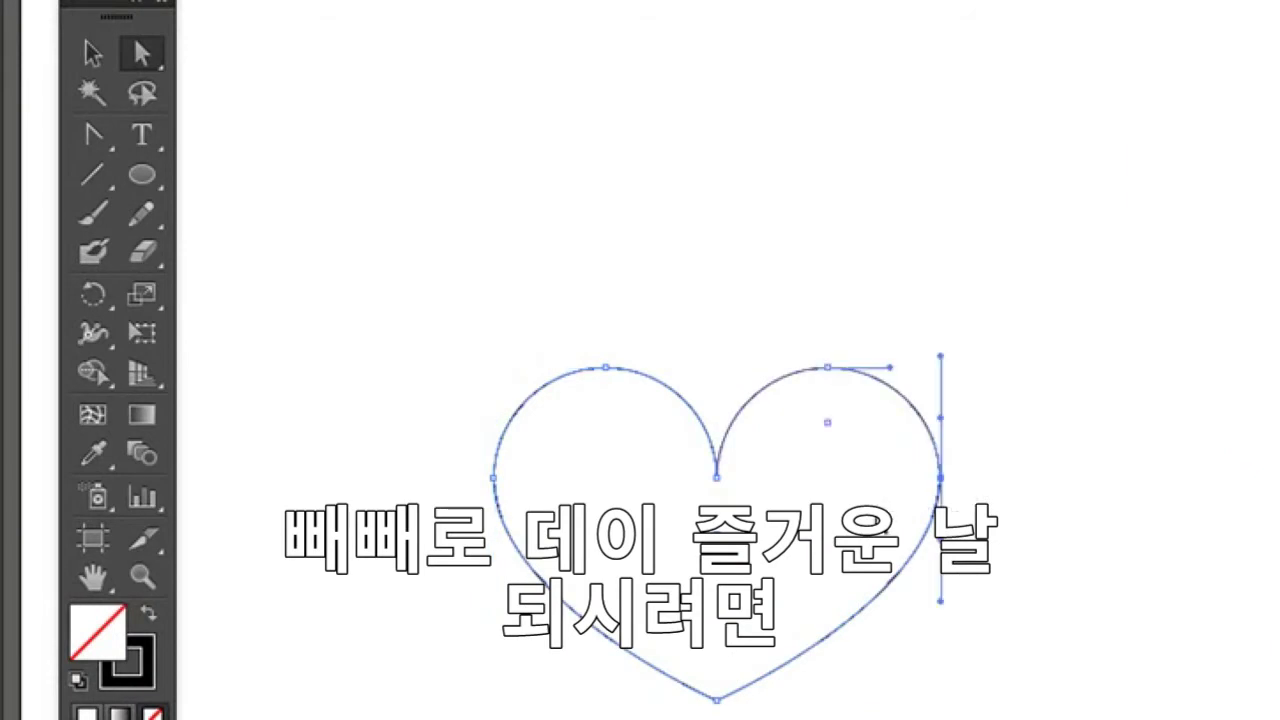
pyautogui.hotkey('ctrl', 'j')
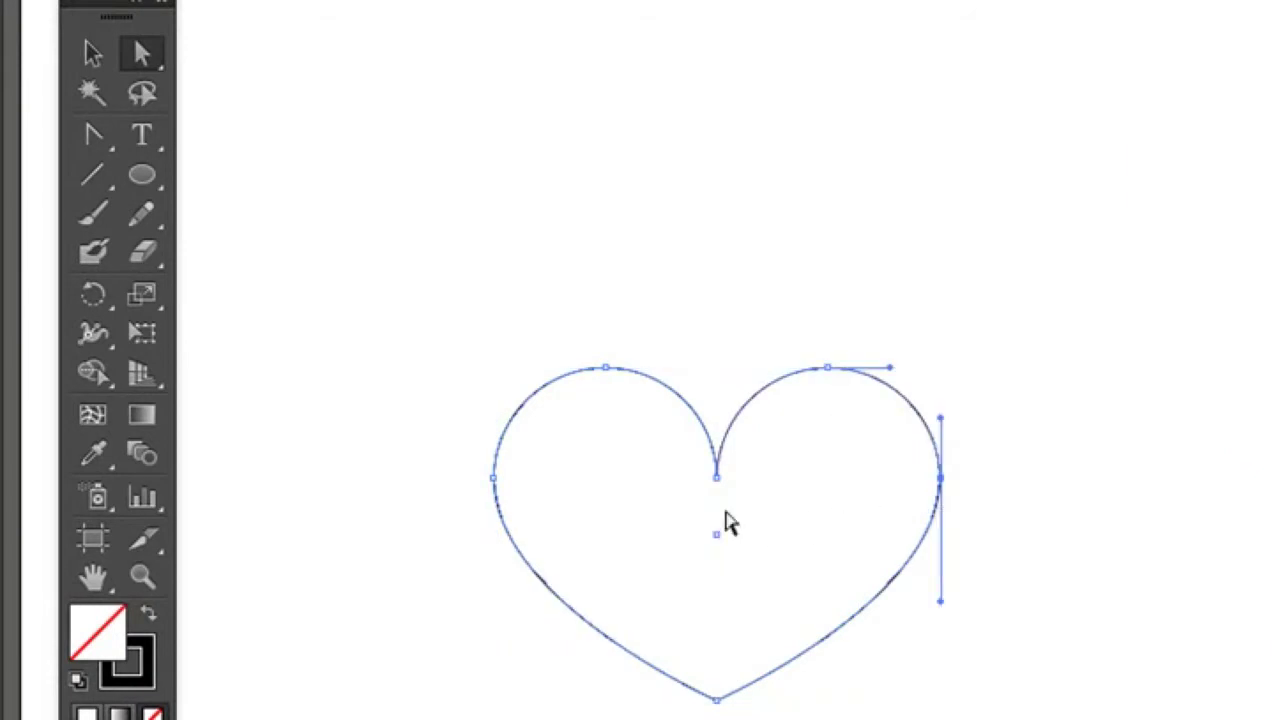
pyautogui.moveTo(676, 455); pyautogui.dragTo(756, 508)
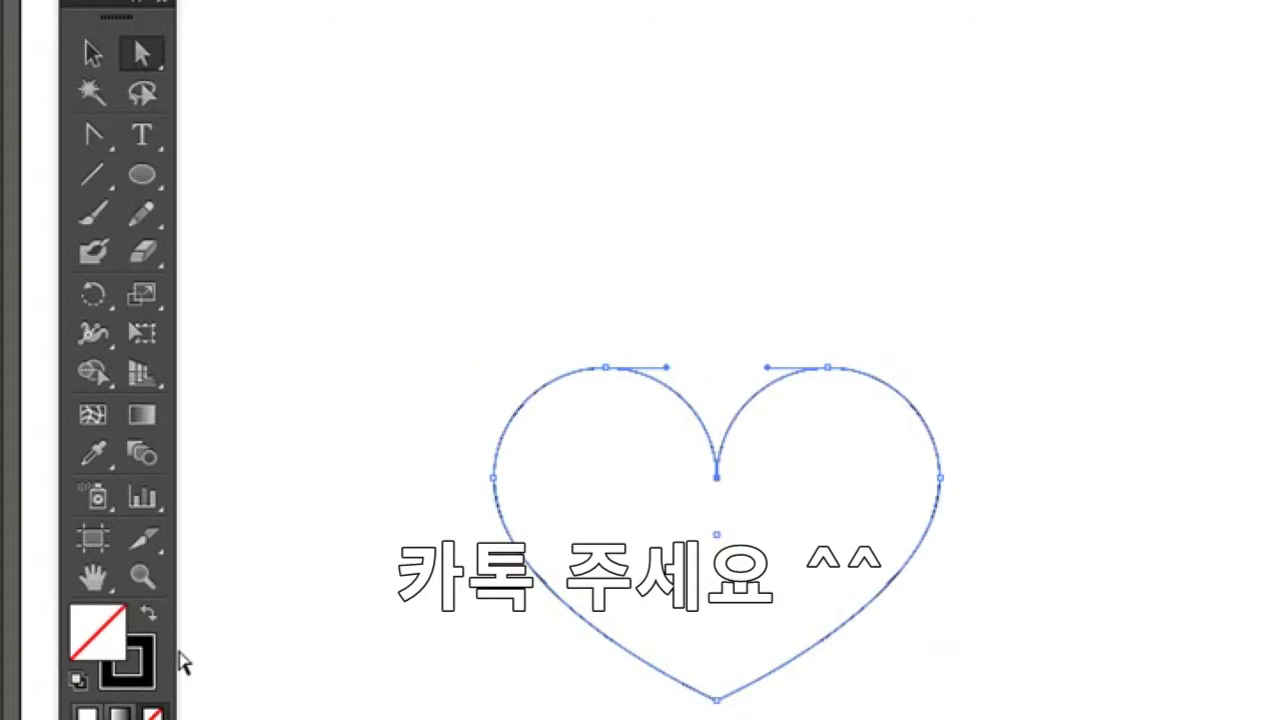
pyautogui.click(94, 55)
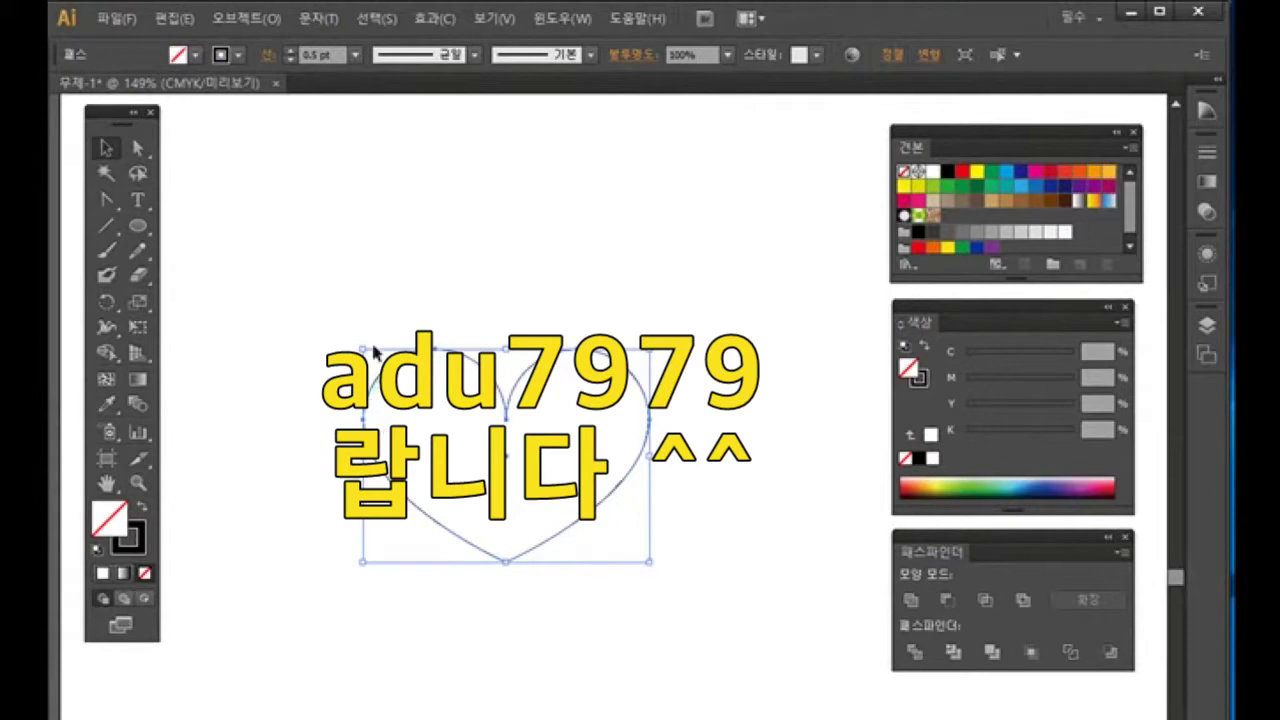
# Step: Turn off scaling of strokes and effects in the General preferences and deselect the heart
pyautogui.click(165, 19)
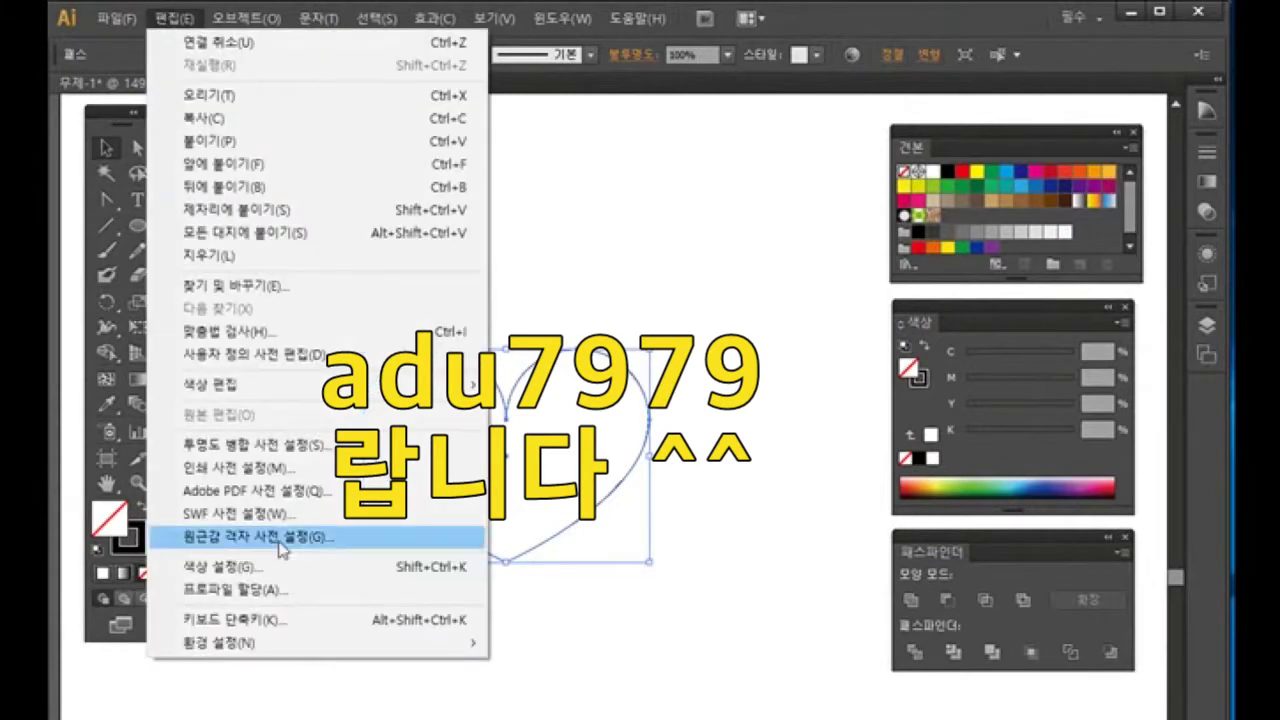
pyautogui.moveTo(357, 645)
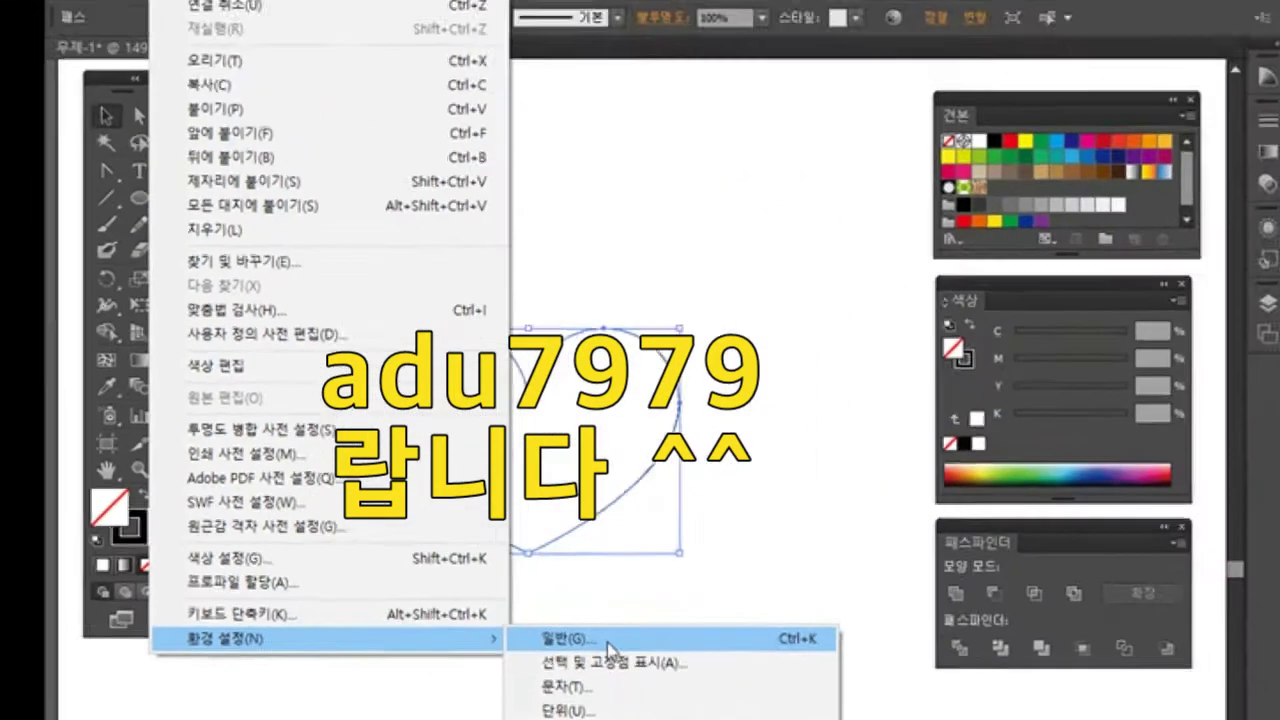
pyautogui.click(843, 589)
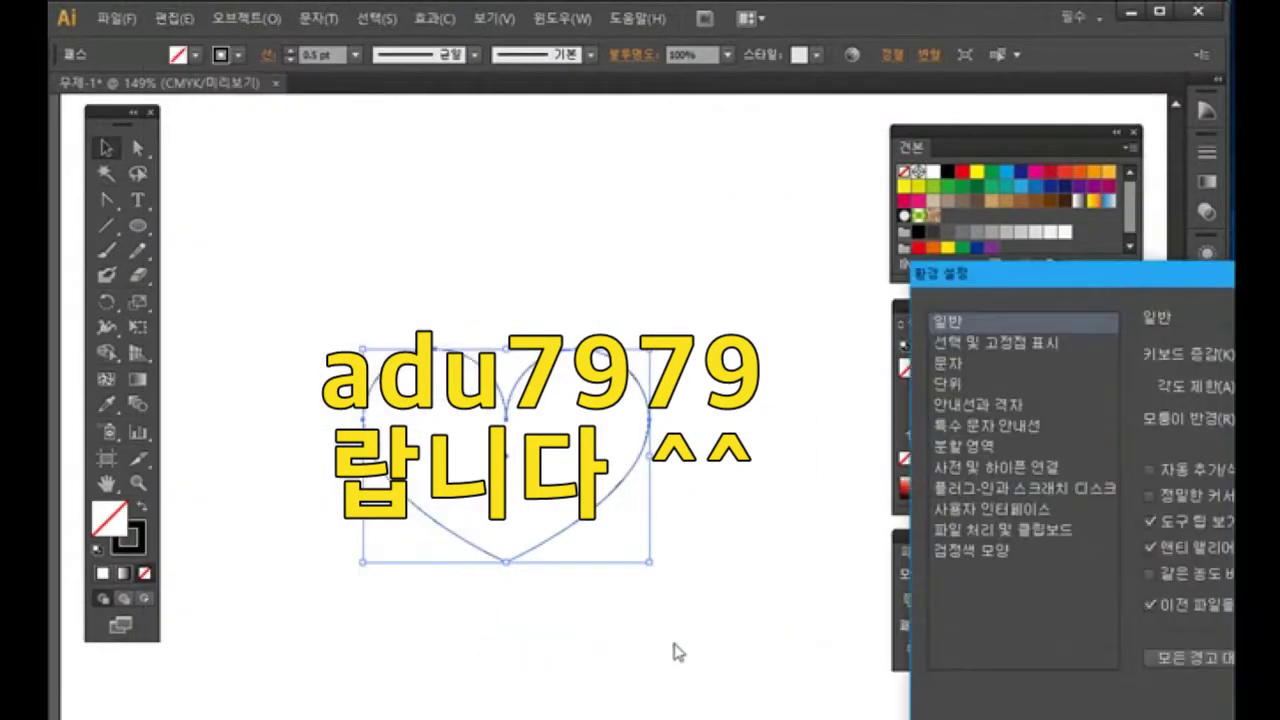
pyautogui.moveTo(985, 282); pyautogui.dragTo(300, 167)
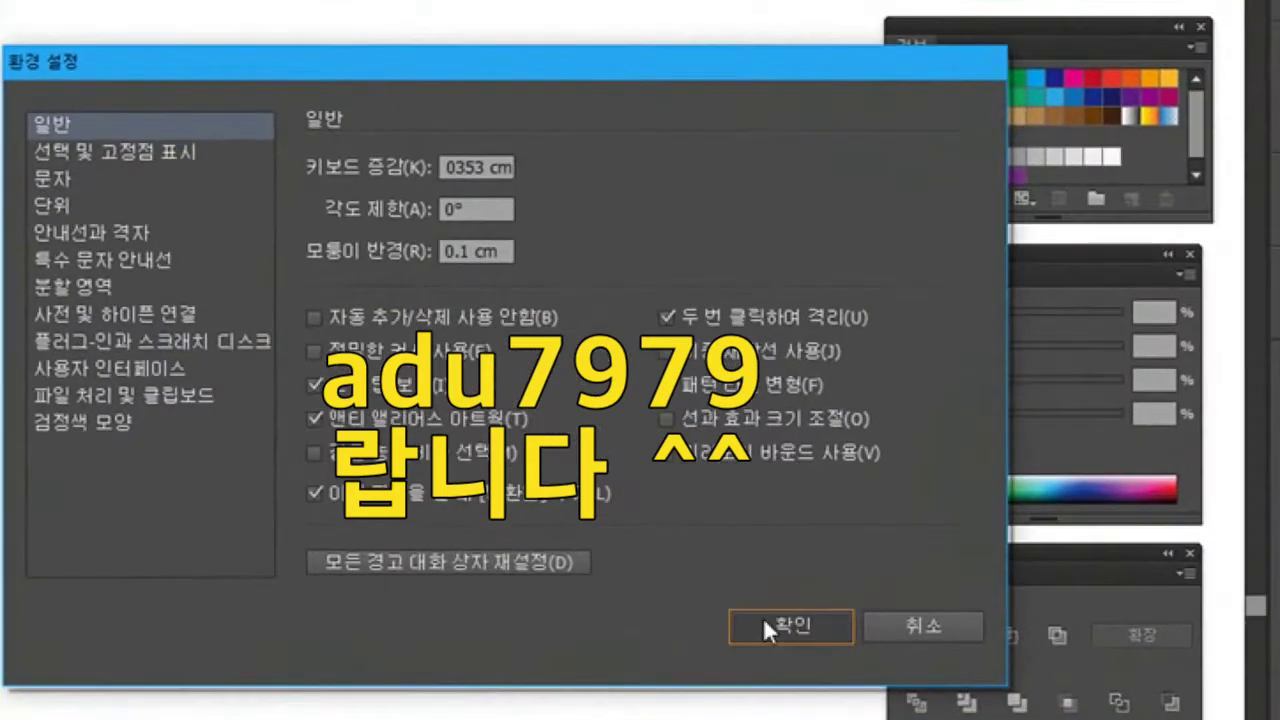
pyautogui.click(819, 592)
pyautogui.click(652, 540)
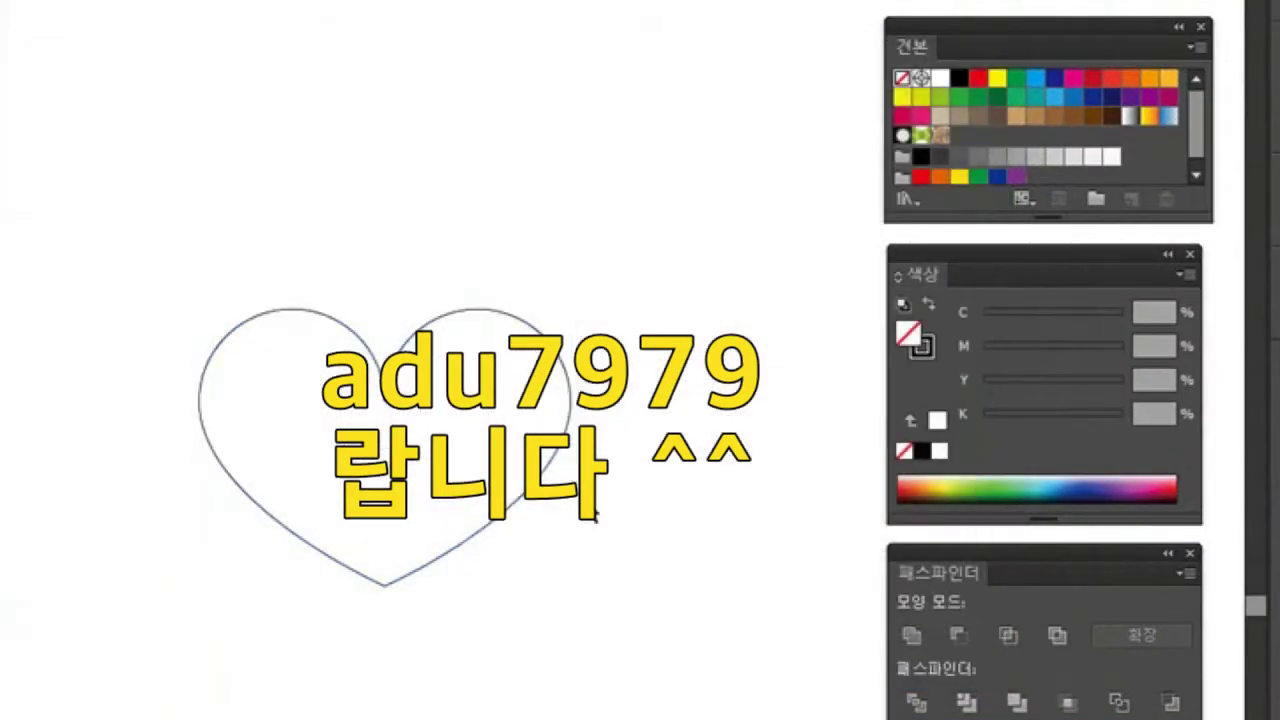
# Step: Select the heart outline and set its stroke weight to 3 pt
pyautogui.click(549, 476)
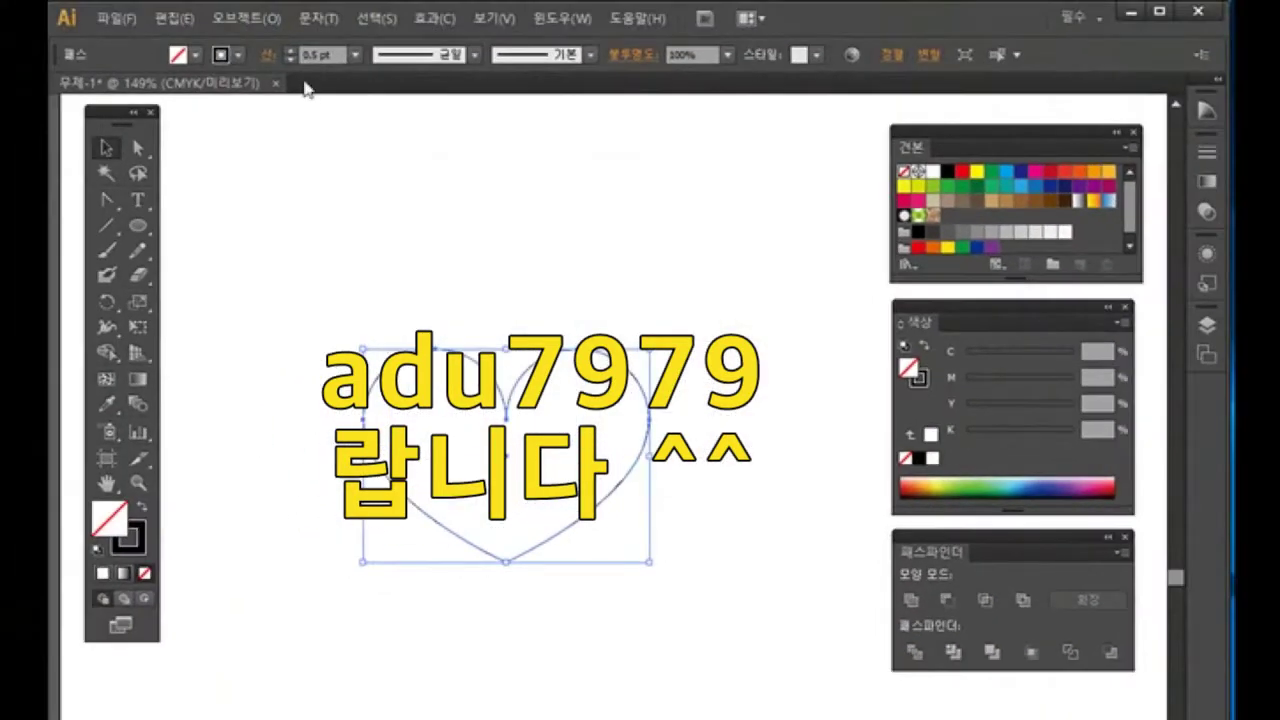
pyautogui.click(291, 50)
pyautogui.click(291, 50)
pyautogui.click(291, 50)
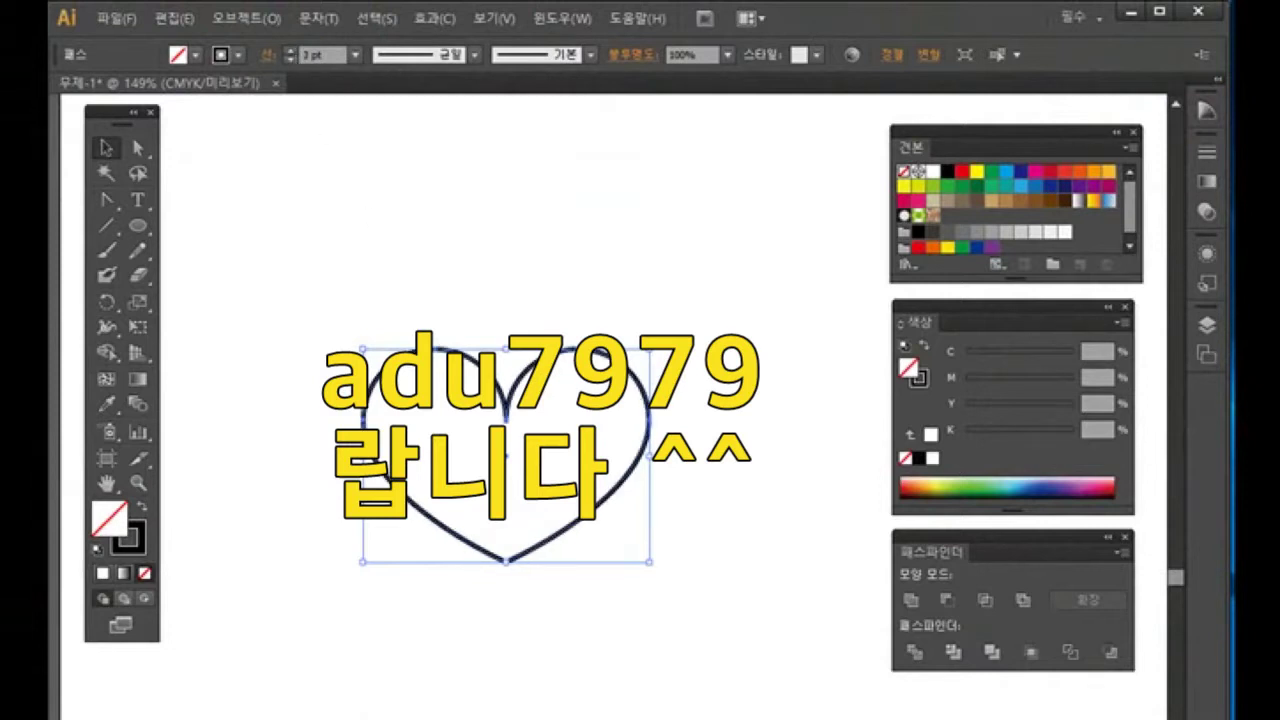
# Step: Rescale the heart proportionally several times, finishing slightly smaller than drawn, and deselect it
pyautogui.moveTo(652, 352); pyautogui.dragTo(552, 422)
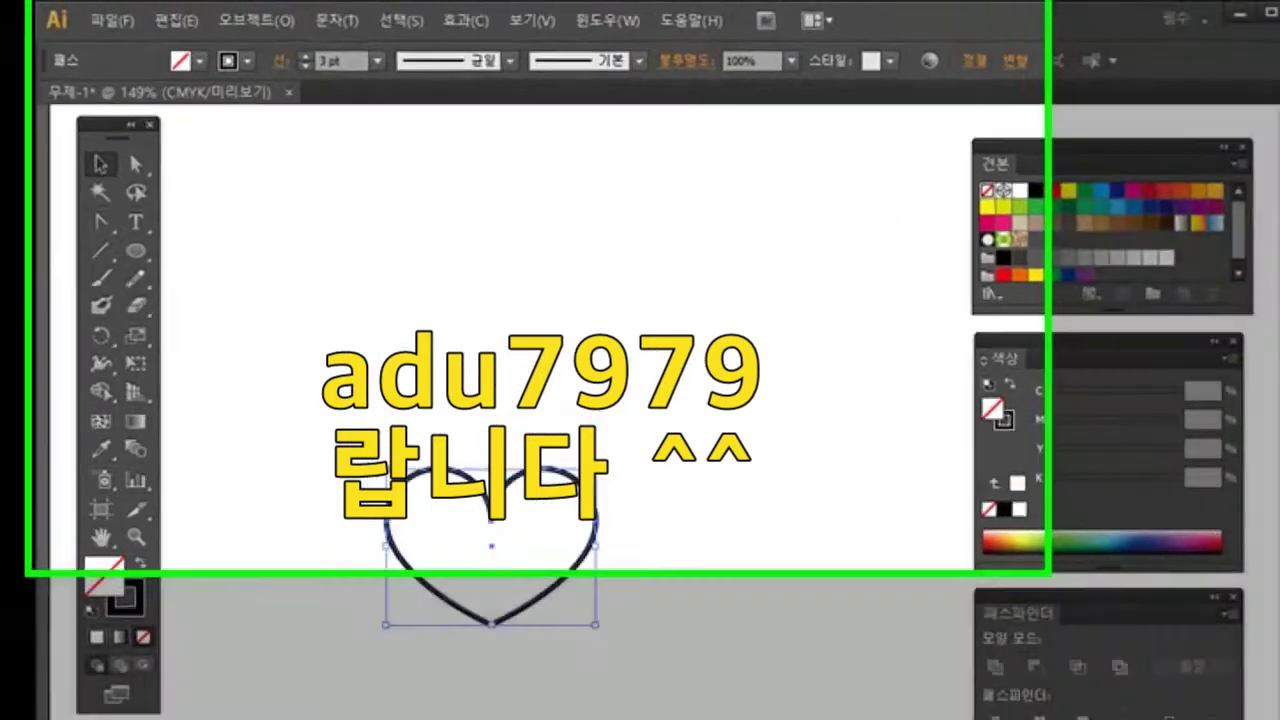
pyautogui.moveTo(597, 470); pyautogui.dragTo(768, 333)
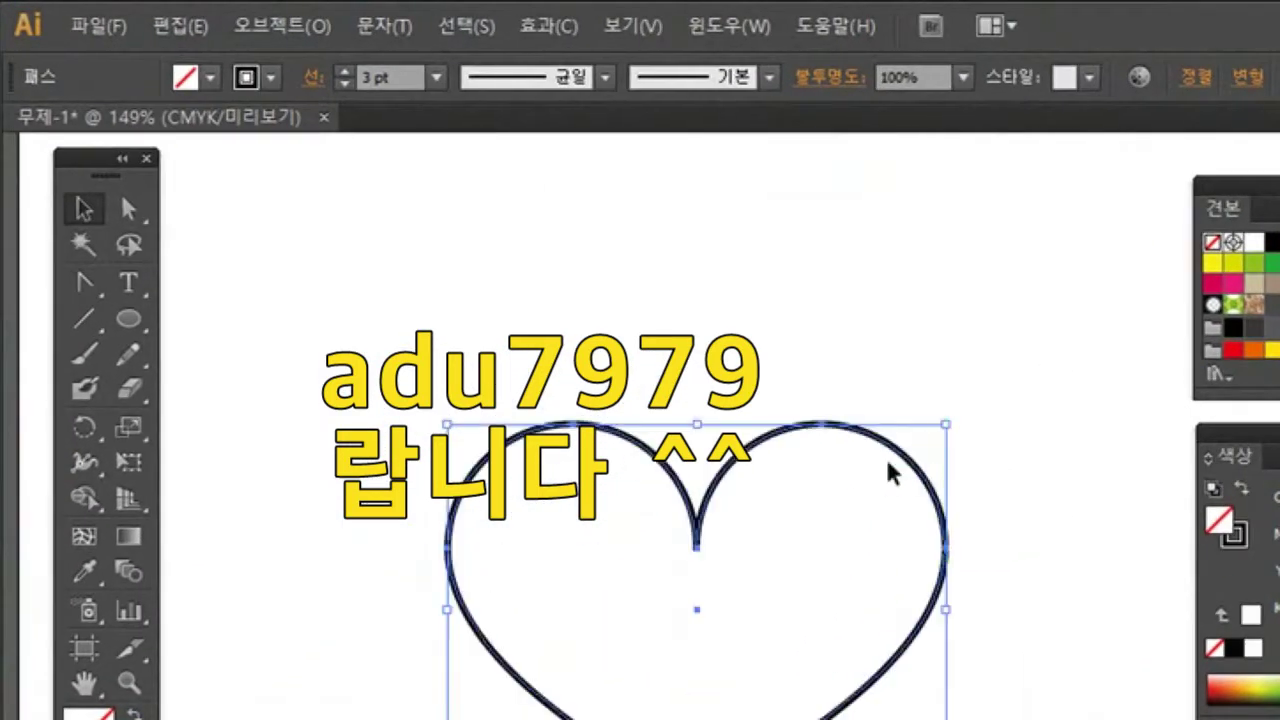
pyautogui.moveTo(947, 427); pyautogui.dragTo(812, 405)
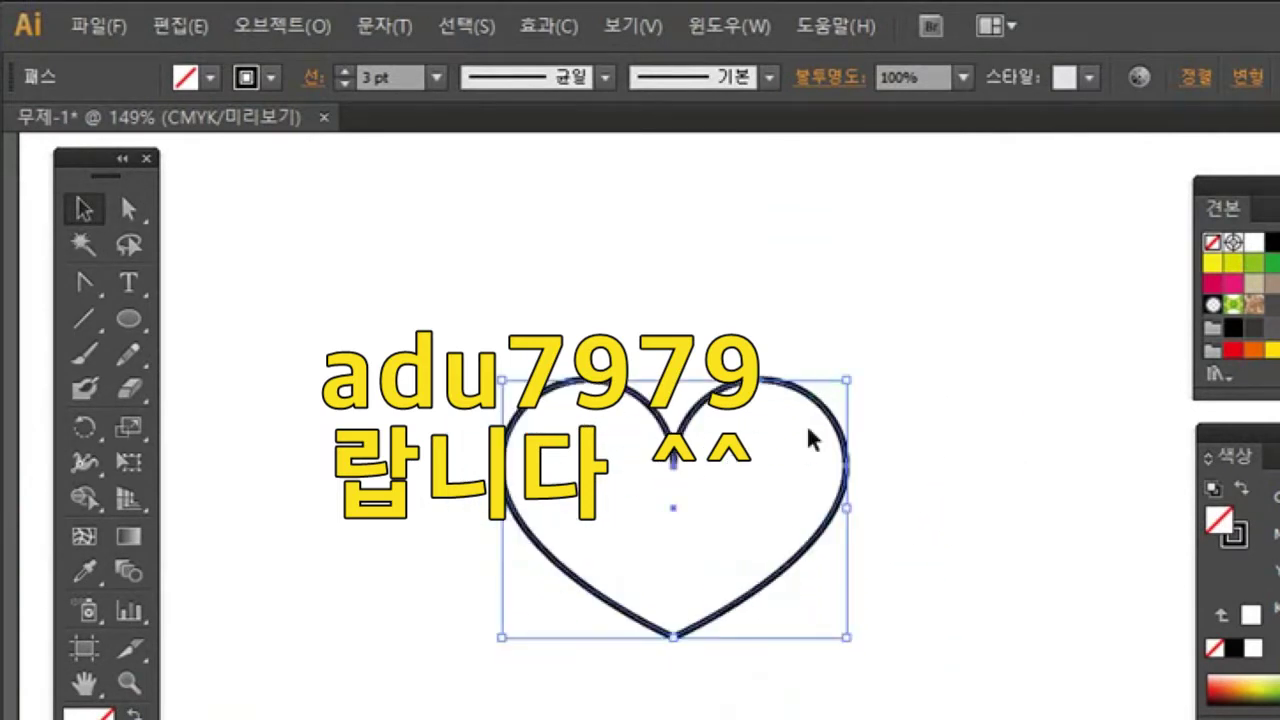
pyautogui.click(937, 574)
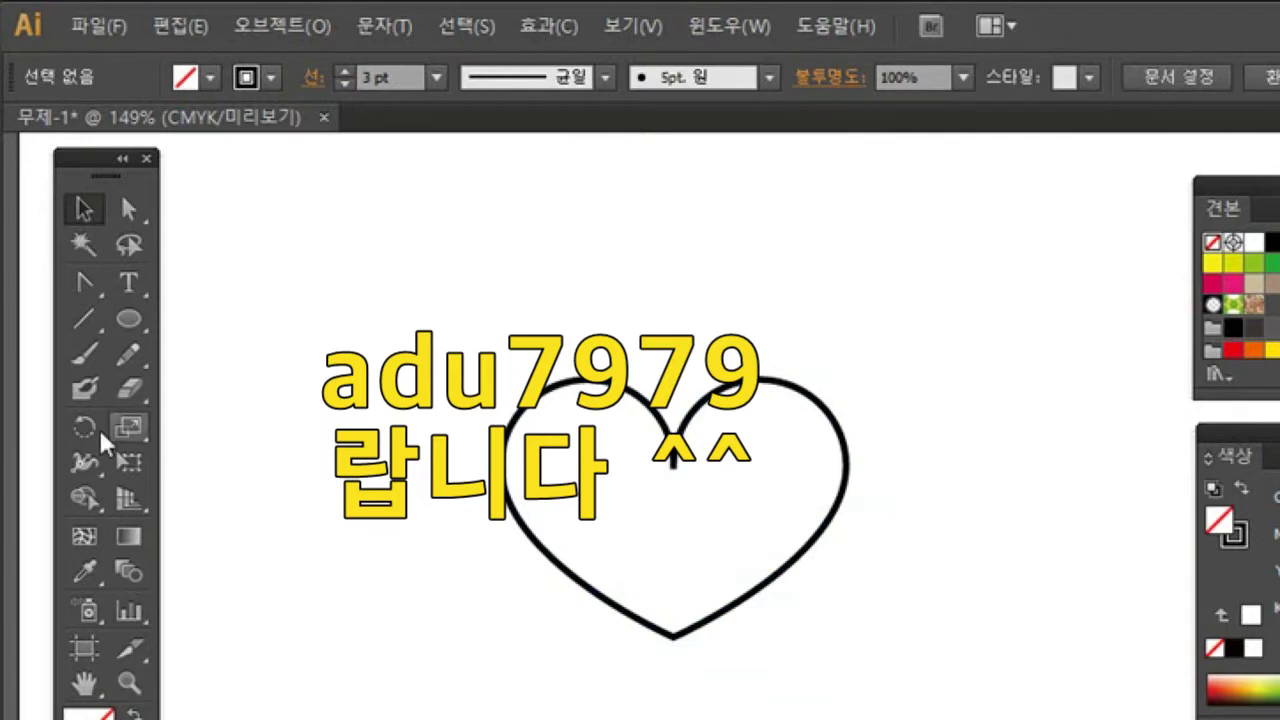
# Step: Draw a large circle below the heart, try aligning its edge with the heart's bottom tip, and delete it
pyautogui.click(86, 287)
pyautogui.moveTo(86, 290); pyautogui.dragTo(151, 277)
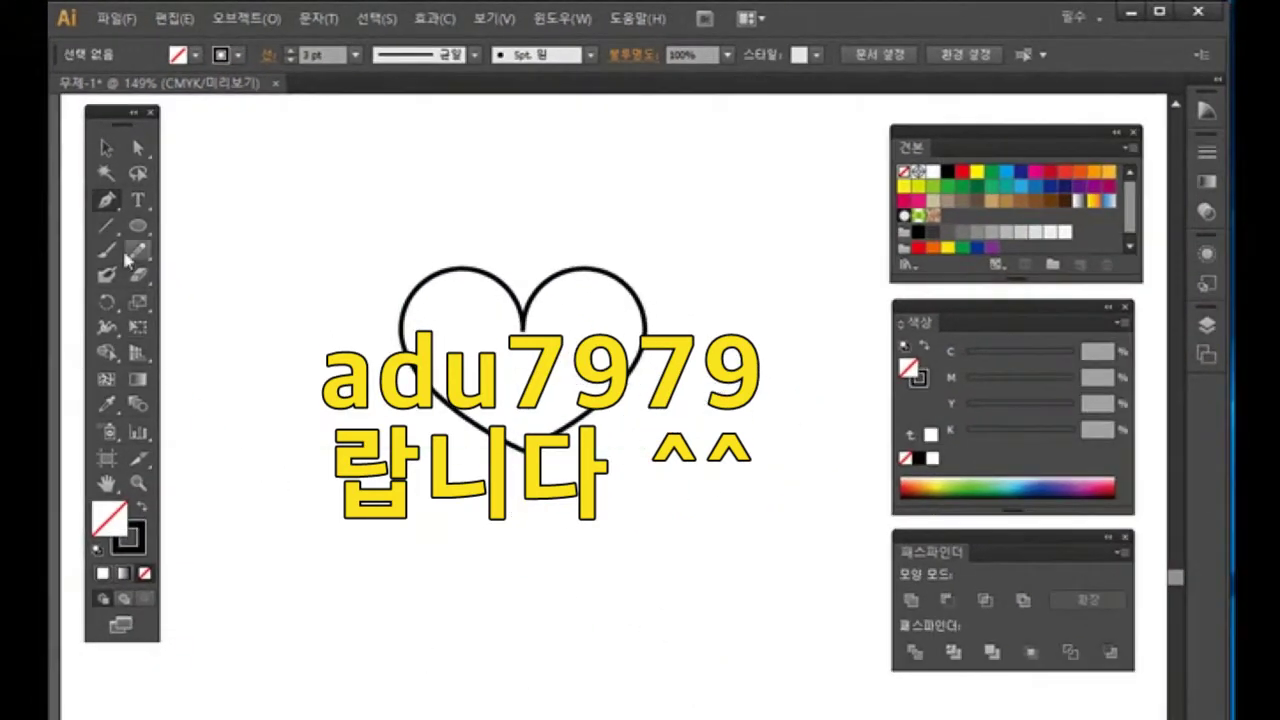
pyautogui.click(136, 228)
pyautogui.moveTo(328, 493); pyautogui.dragTo(609, 719)
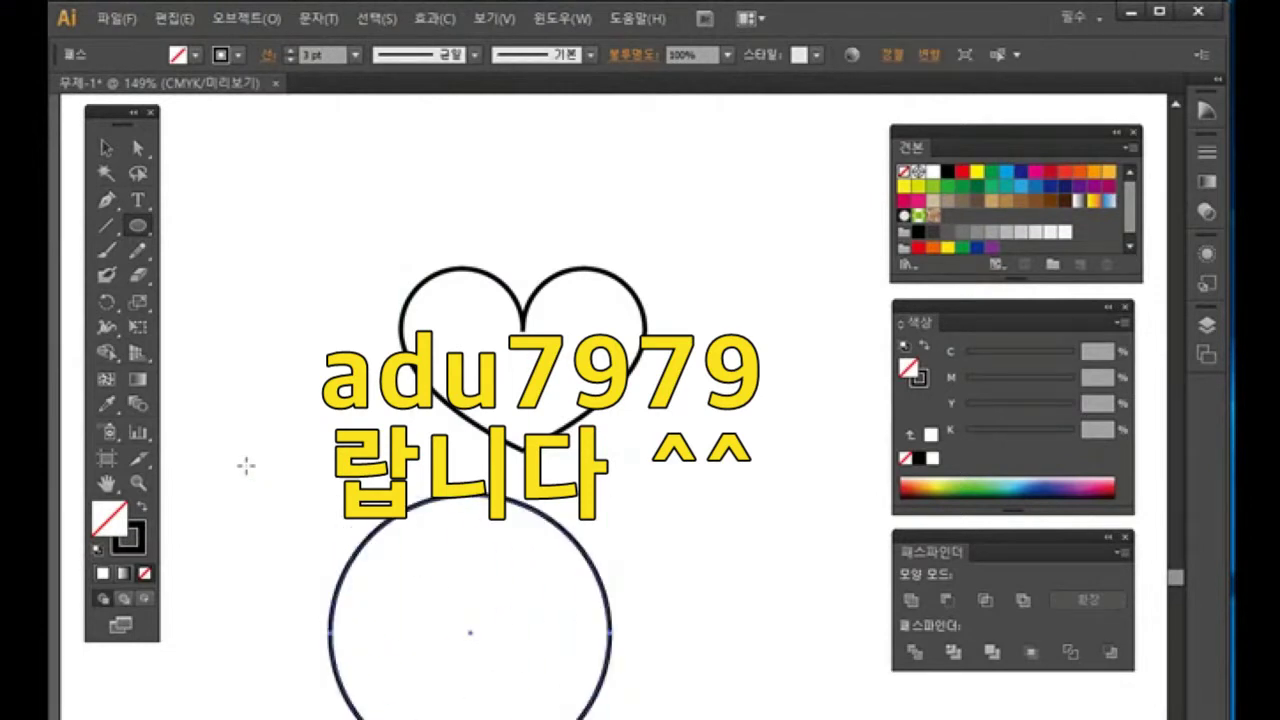
pyautogui.click(105, 149)
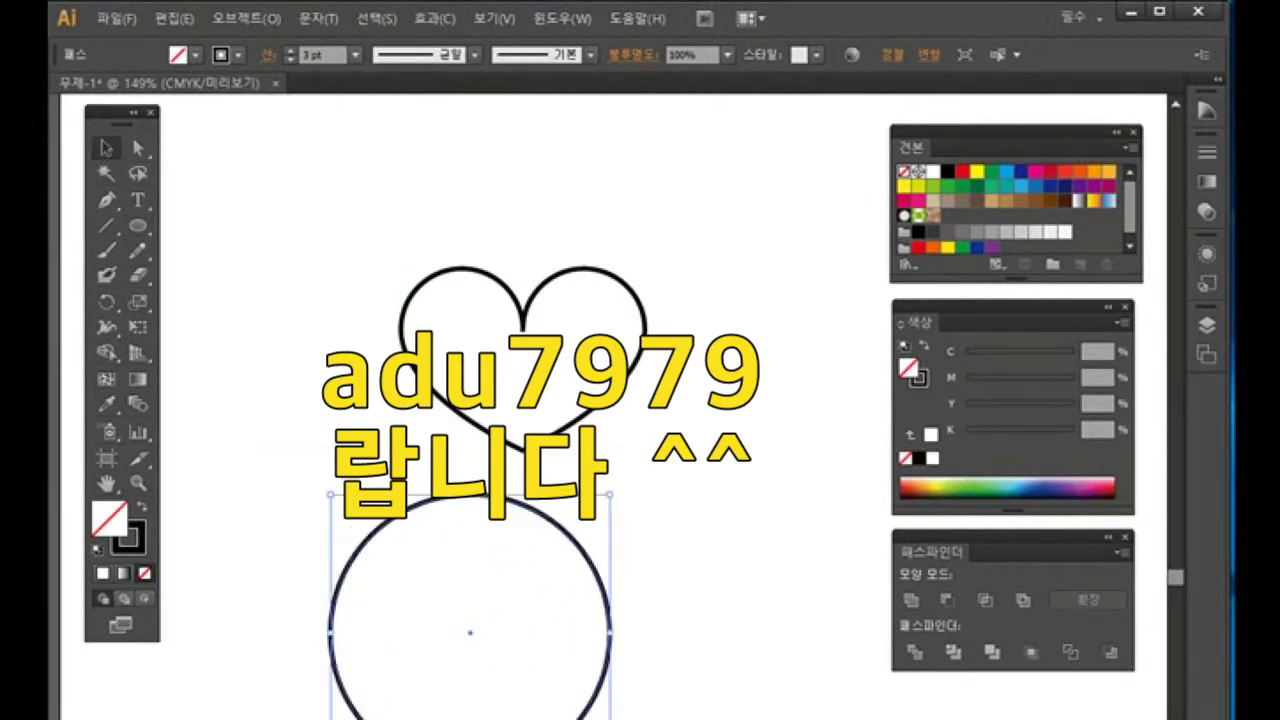
pyautogui.moveTo(578, 719); pyautogui.dragTo(521, 450)
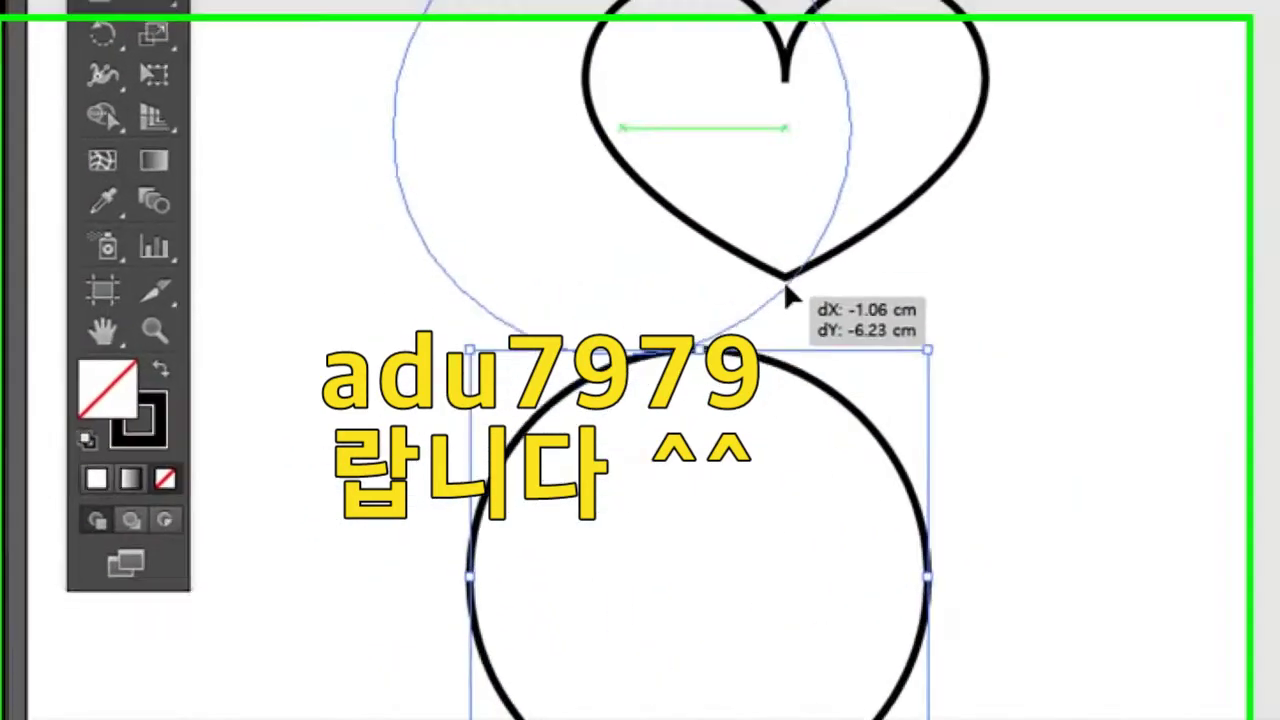
pyautogui.moveTo(786, 288); pyautogui.dragTo(870, 230)
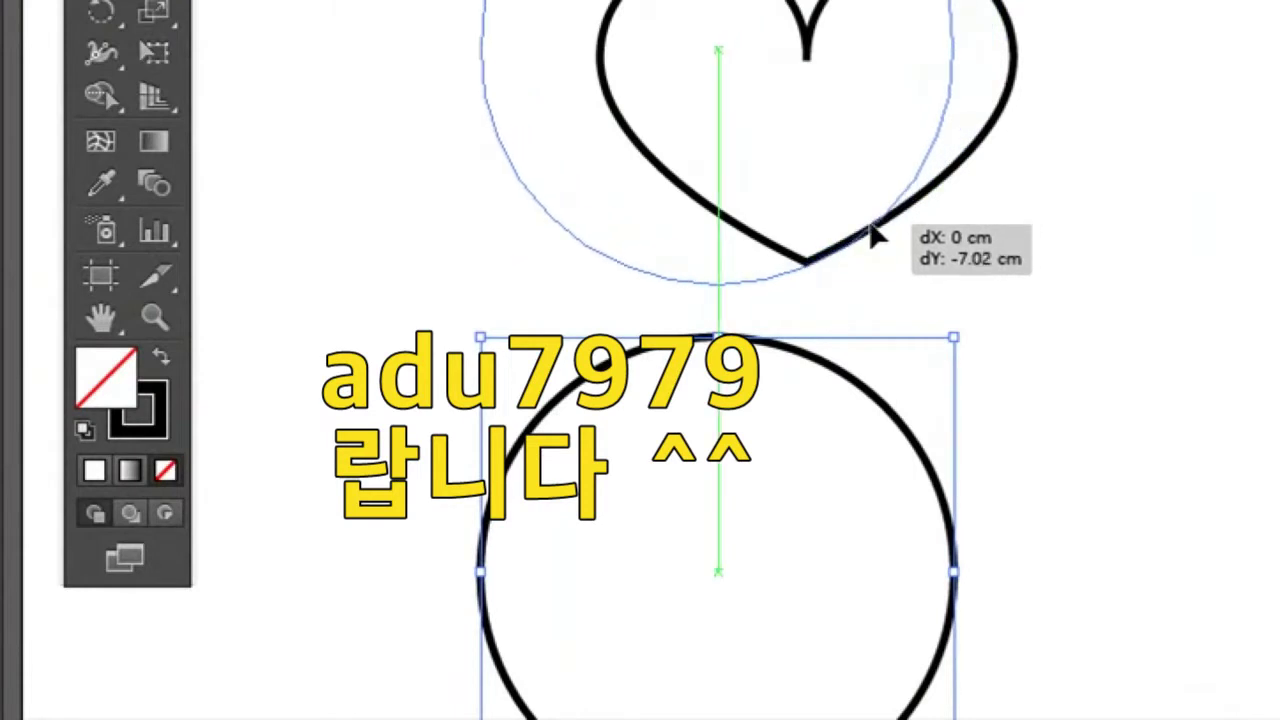
pyautogui.moveTo(870, 230); pyautogui.dragTo(686, 677)
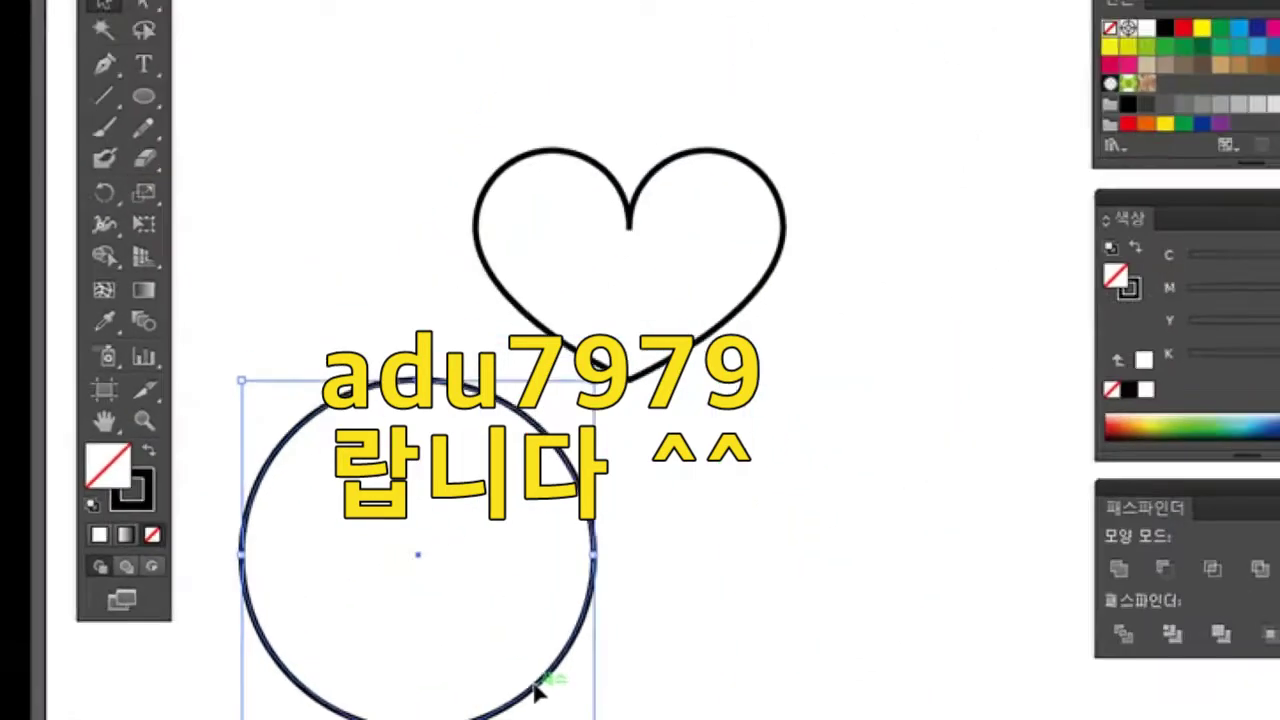
pyautogui.press('Delete')
# Step: Try a curved Pen tool path running down and left from the heart's bottom tip, and delete it
pyautogui.click(104, 64)
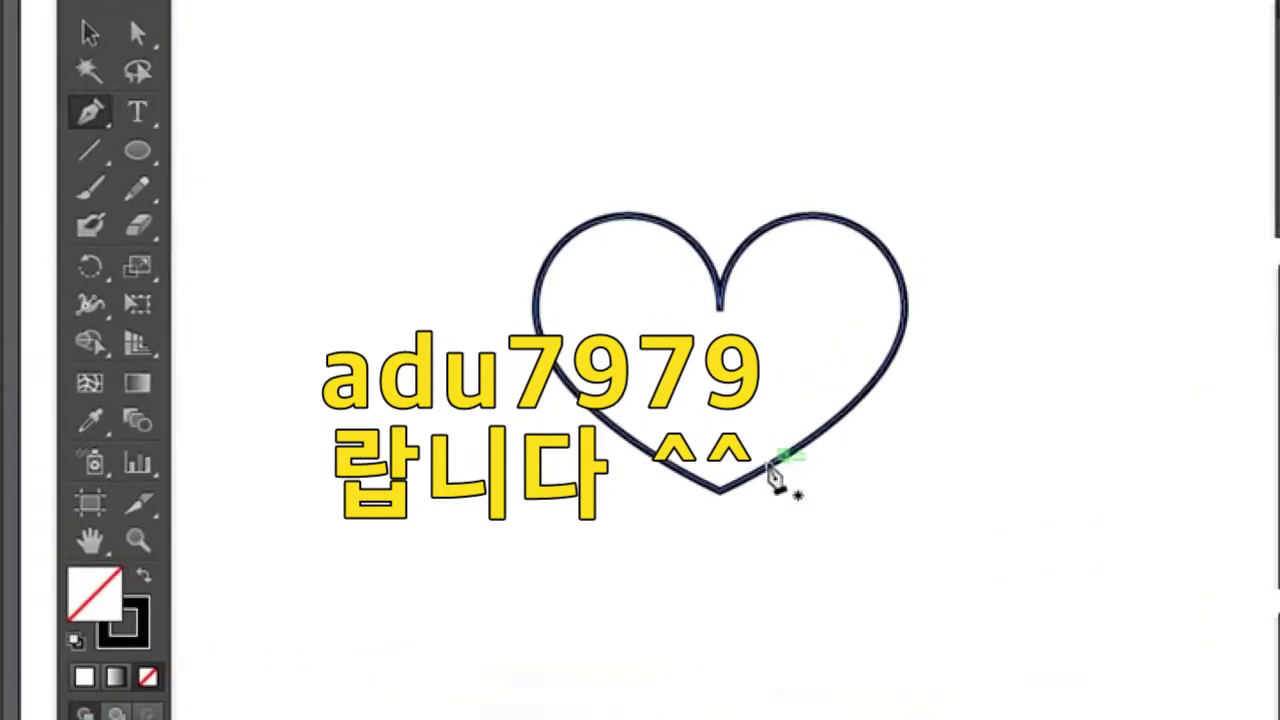
pyautogui.click(768, 465)
pyautogui.moveTo(380, 612)
pyautogui.mouseDown()
pyautogui.moveTo(242, 627)
pyautogui.moveTo(186, 654)
pyautogui.mouseUp()
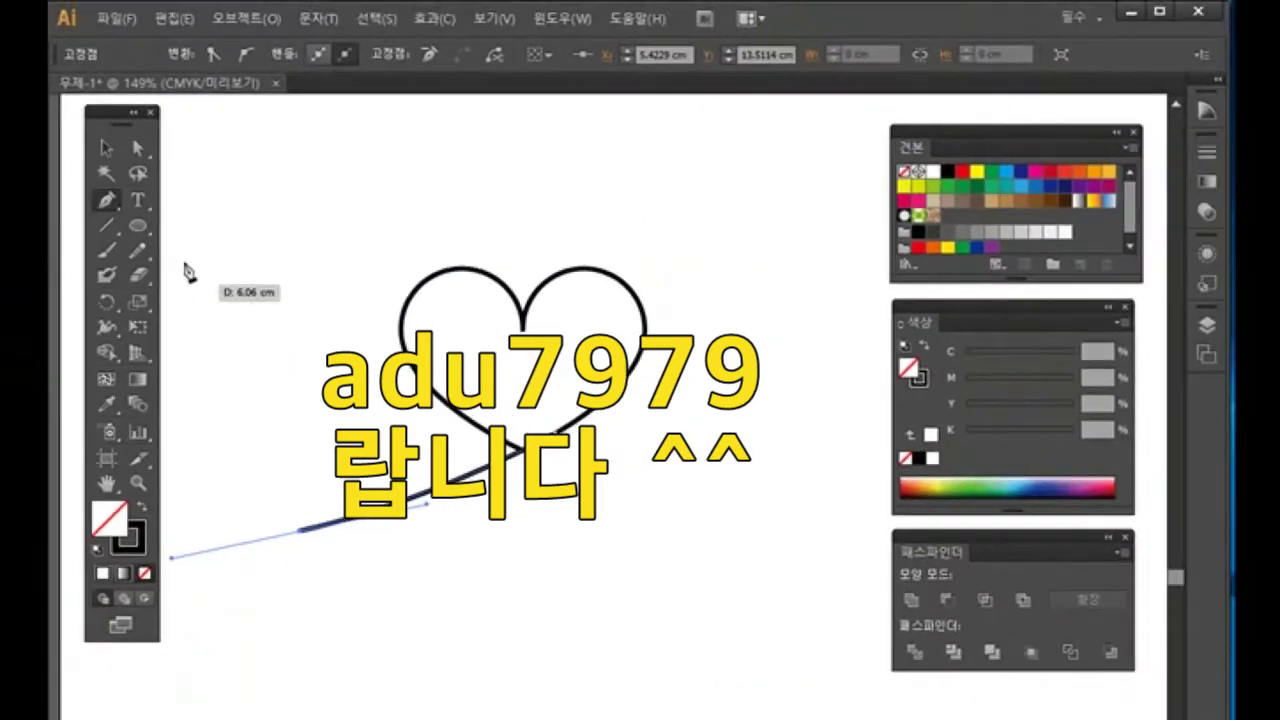
pyautogui.click(100, 148)
pyautogui.click(434, 656)
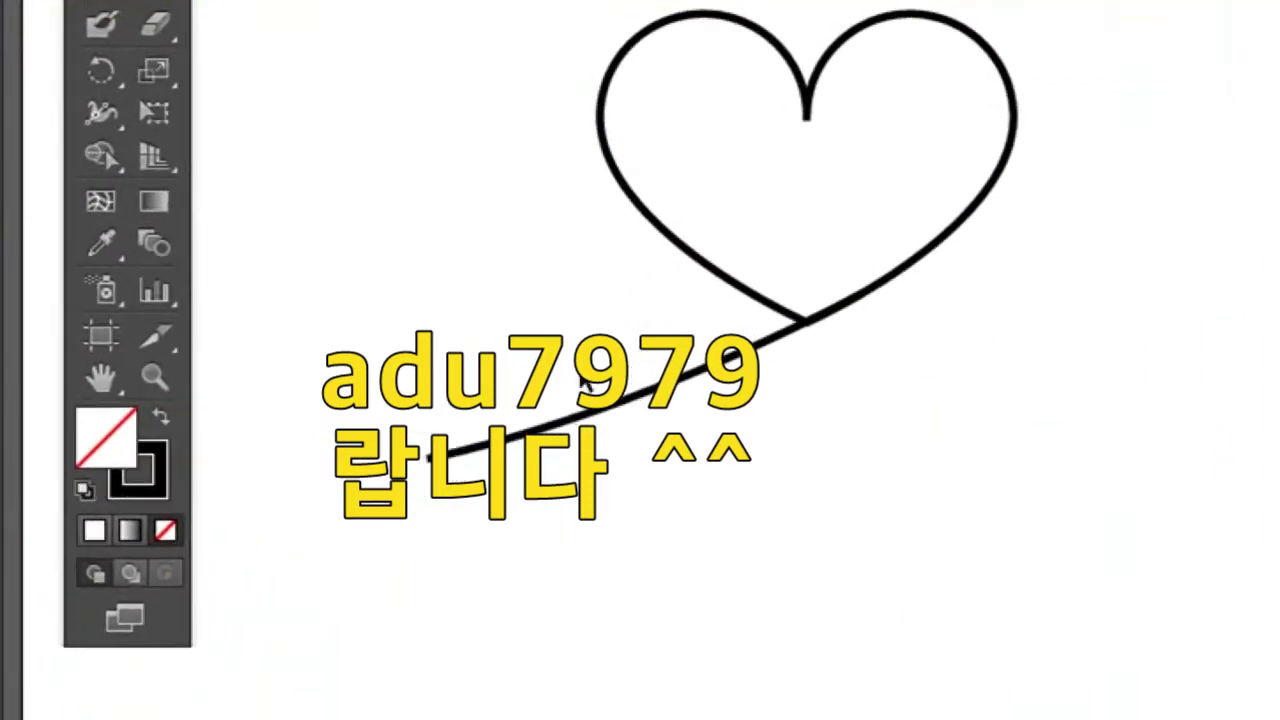
pyautogui.moveTo(554, 292); pyautogui.dragTo(650, 533)
pyautogui.press('Delete')
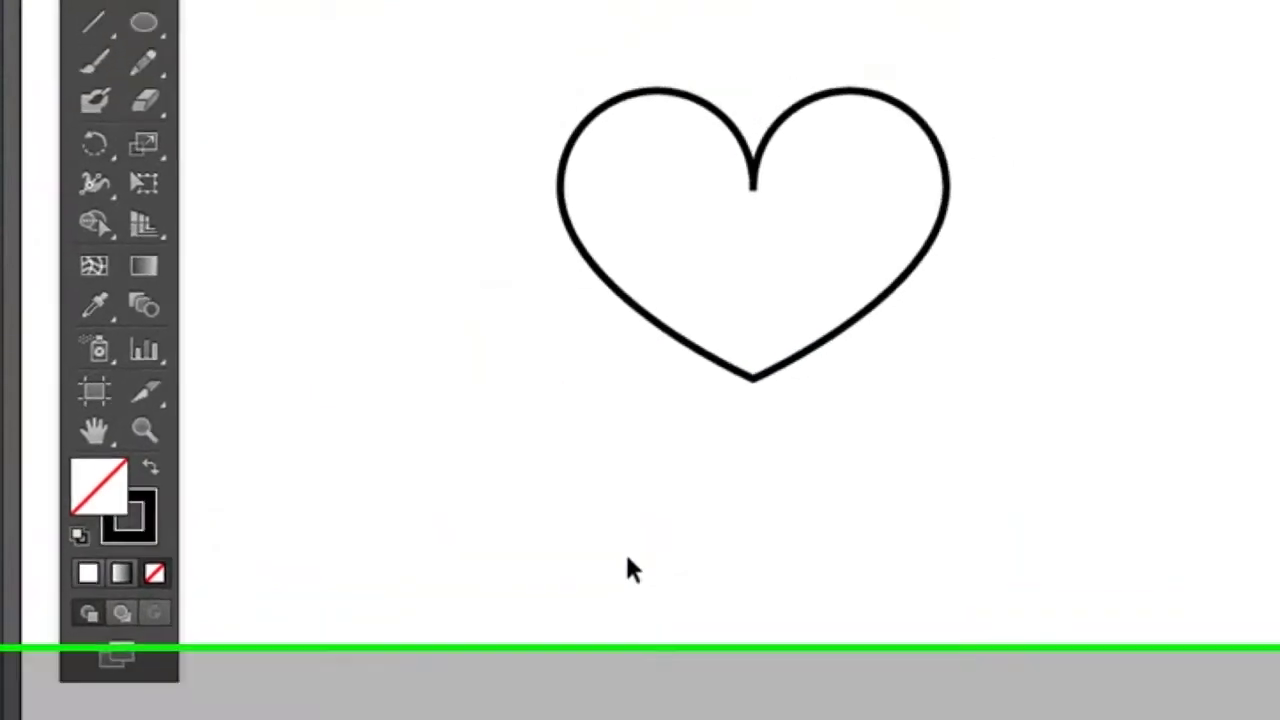
# Step: Shrink the heart proportionally to about 2 cm wide and move it to the upper middle of the artboard
pyautogui.doubleClick(150, 431)
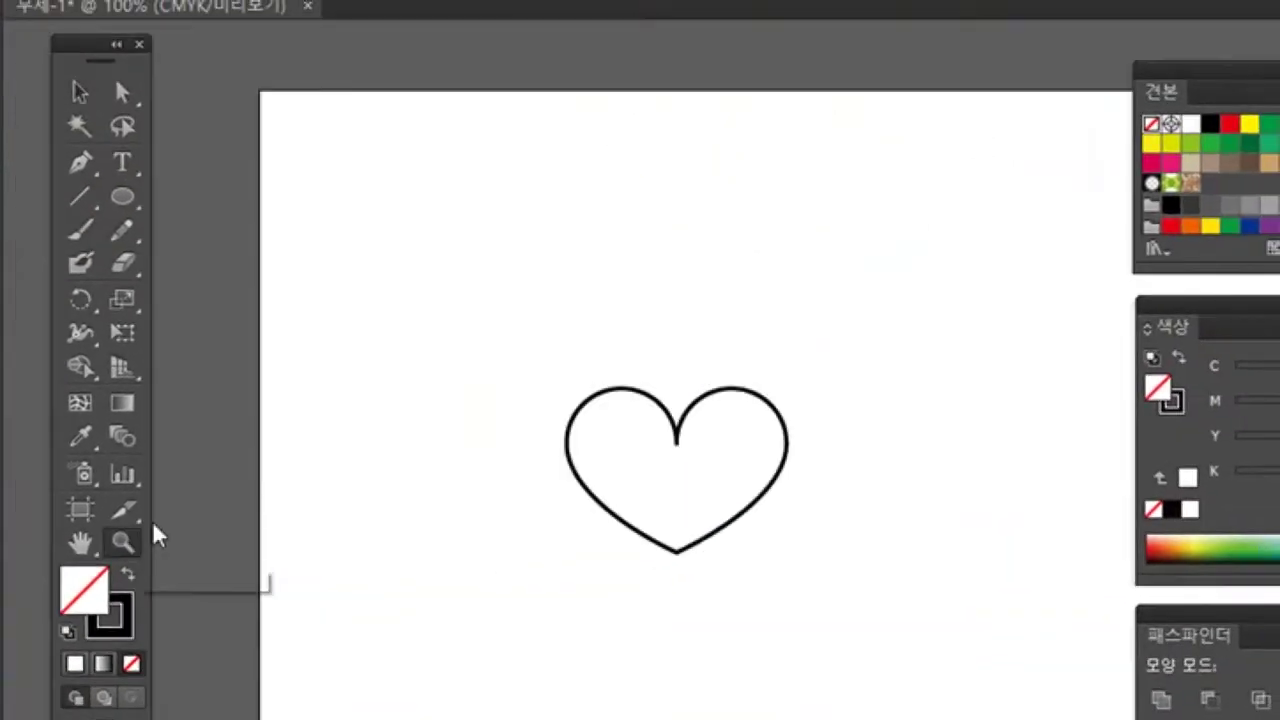
pyautogui.click(80, 92)
pyautogui.moveTo(527, 351); pyautogui.dragTo(632, 488)
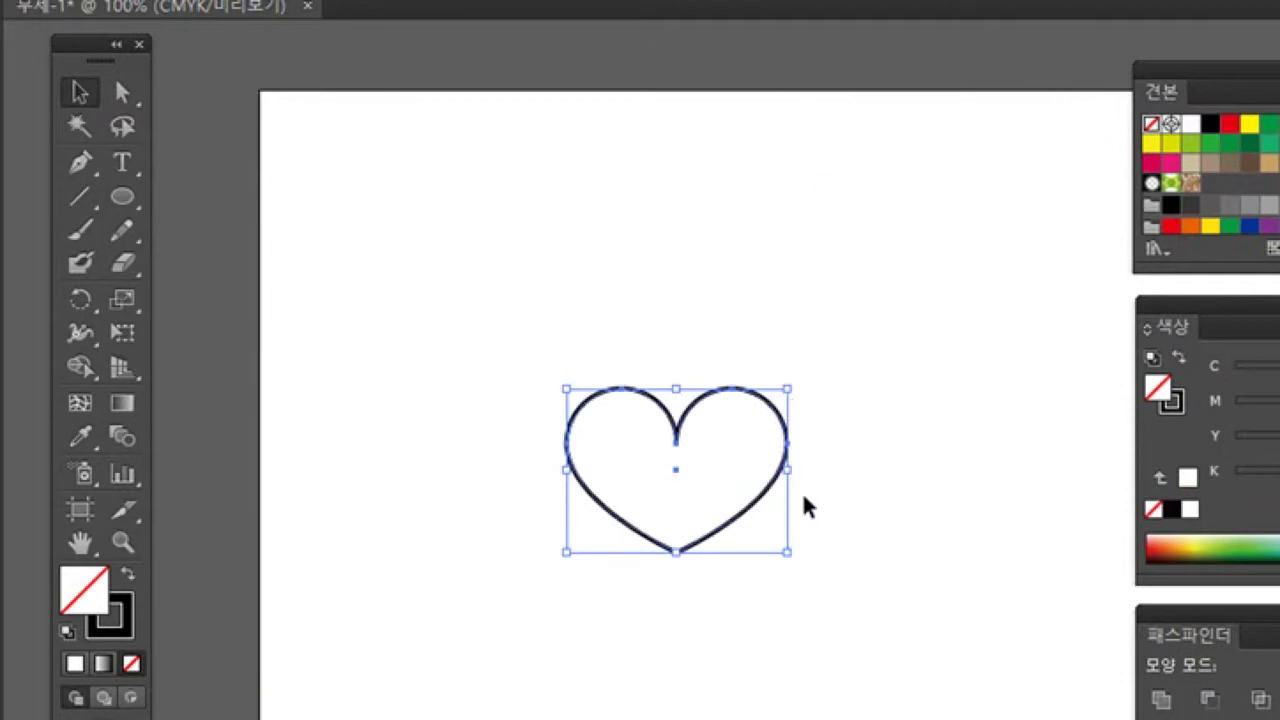
pyautogui.moveTo(788, 390); pyautogui.dragTo(651, 494)
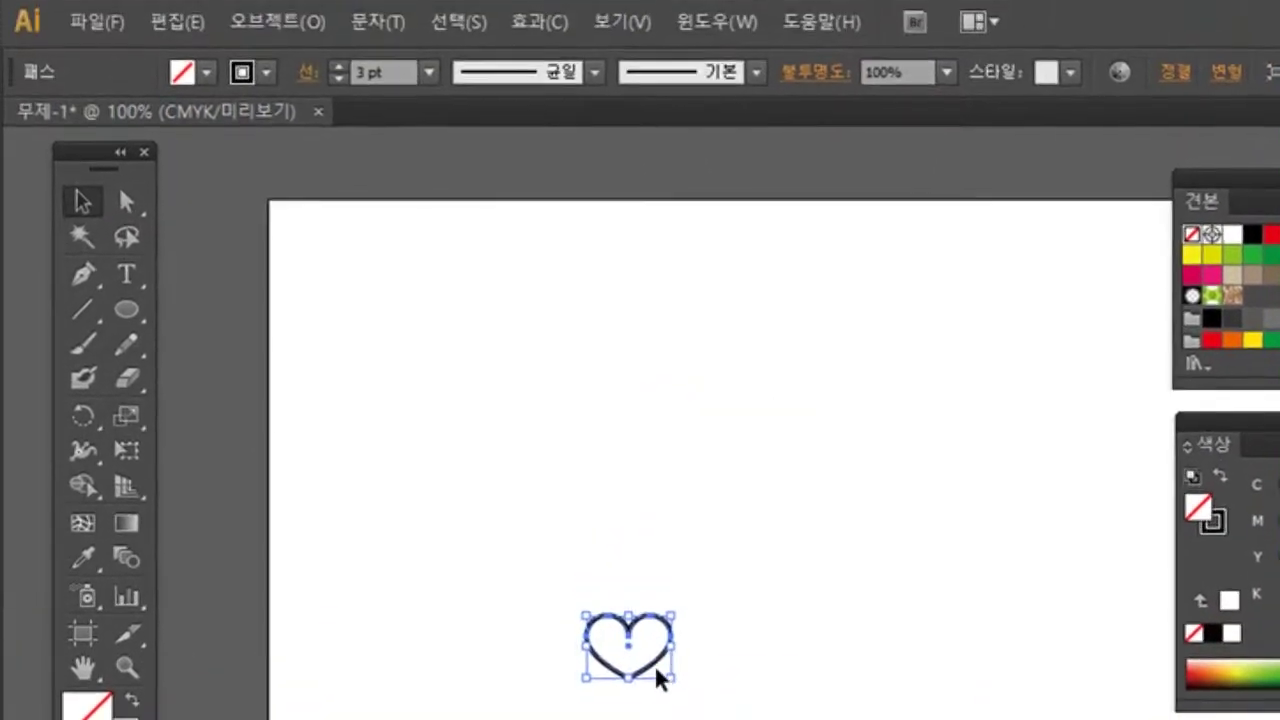
pyautogui.moveTo(658, 676); pyautogui.dragTo(770, 474)
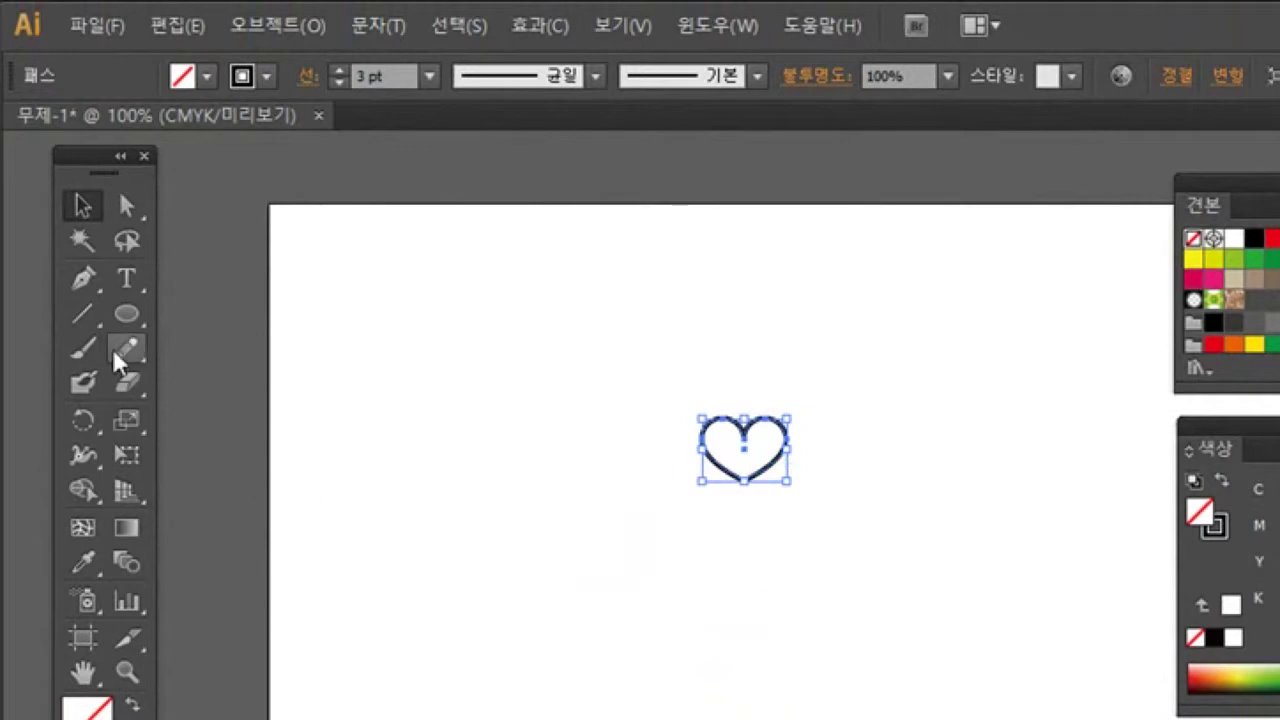
# Step: Show the rulers and place a horizontal guide about 9 cm down the artboard and a vertical guide through the heart's centre
pyautogui.click(83, 426)
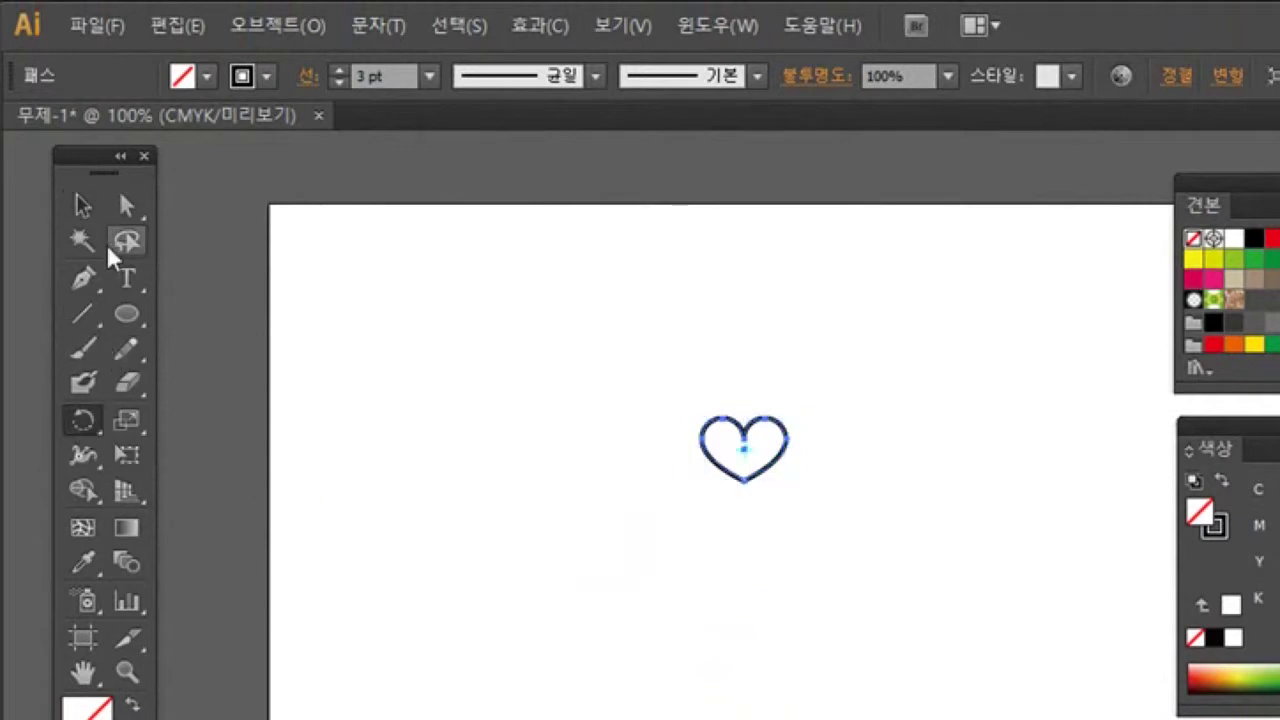
pyautogui.click(82, 207)
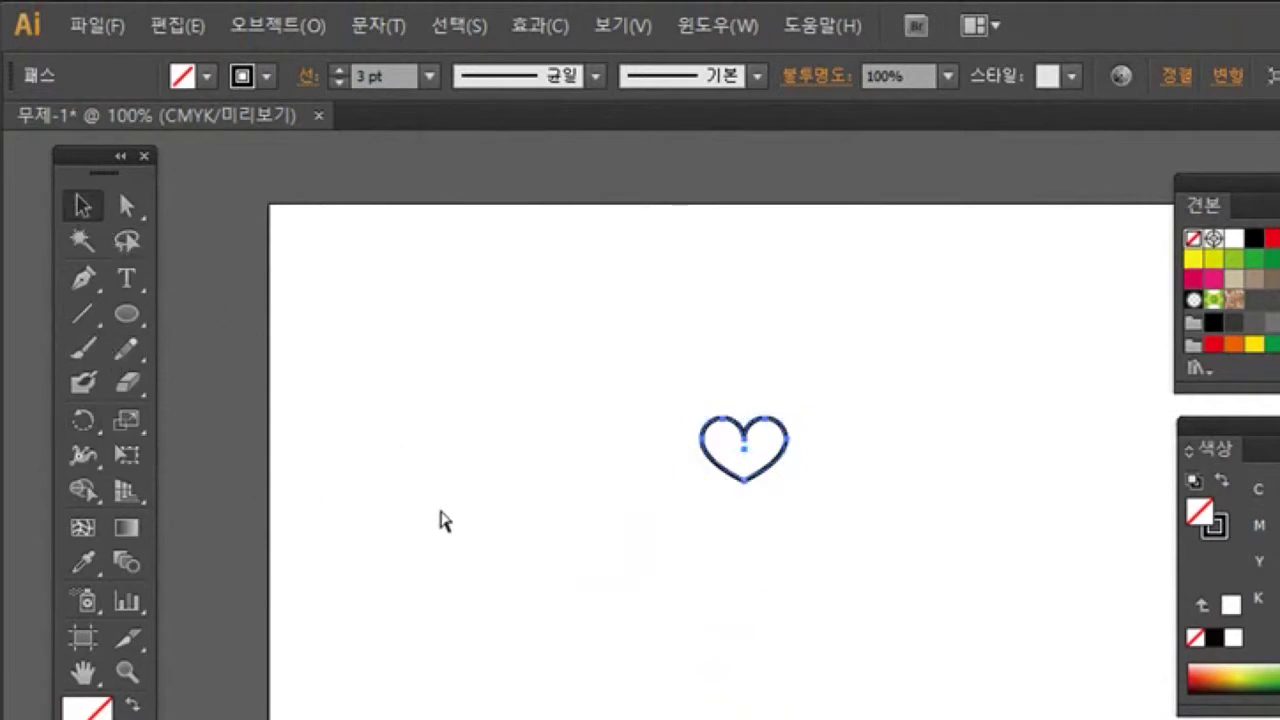
pyautogui.hotkey('ctrl', 'r')
pyautogui.moveTo(570, 135); pyautogui.dragTo(497, 580)
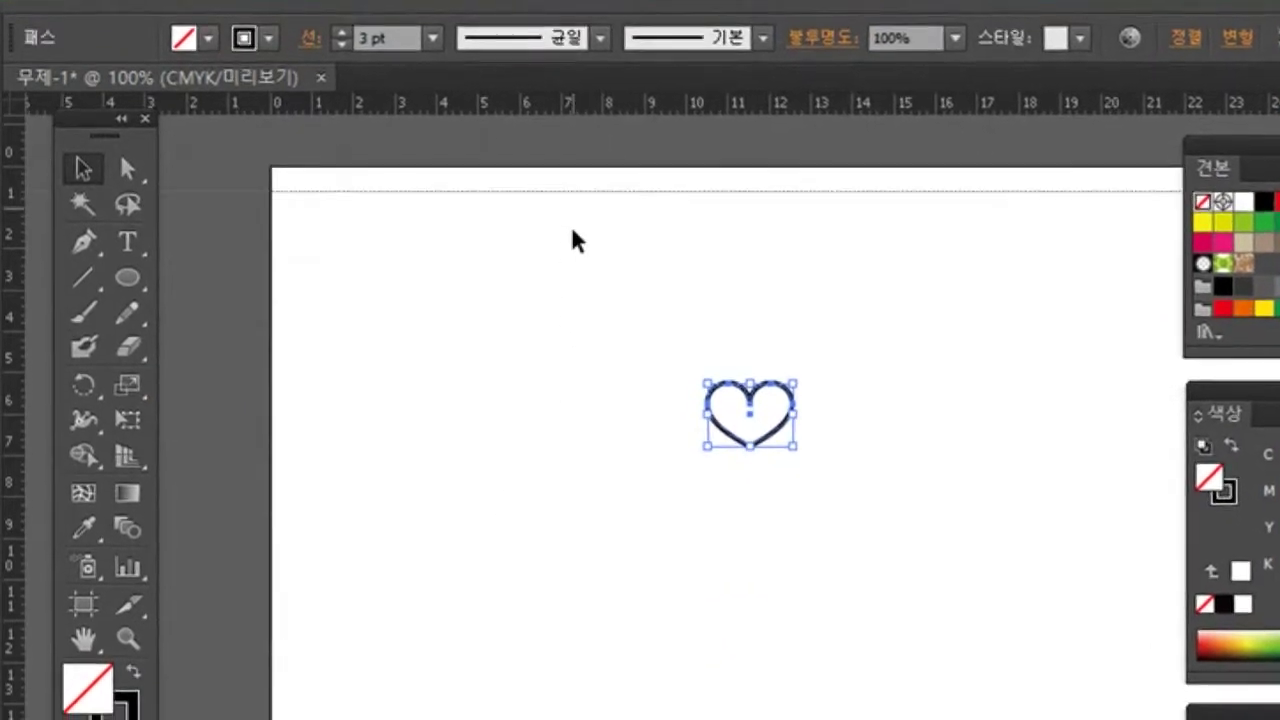
pyautogui.moveTo(668, 370); pyautogui.dragTo(726, 494)
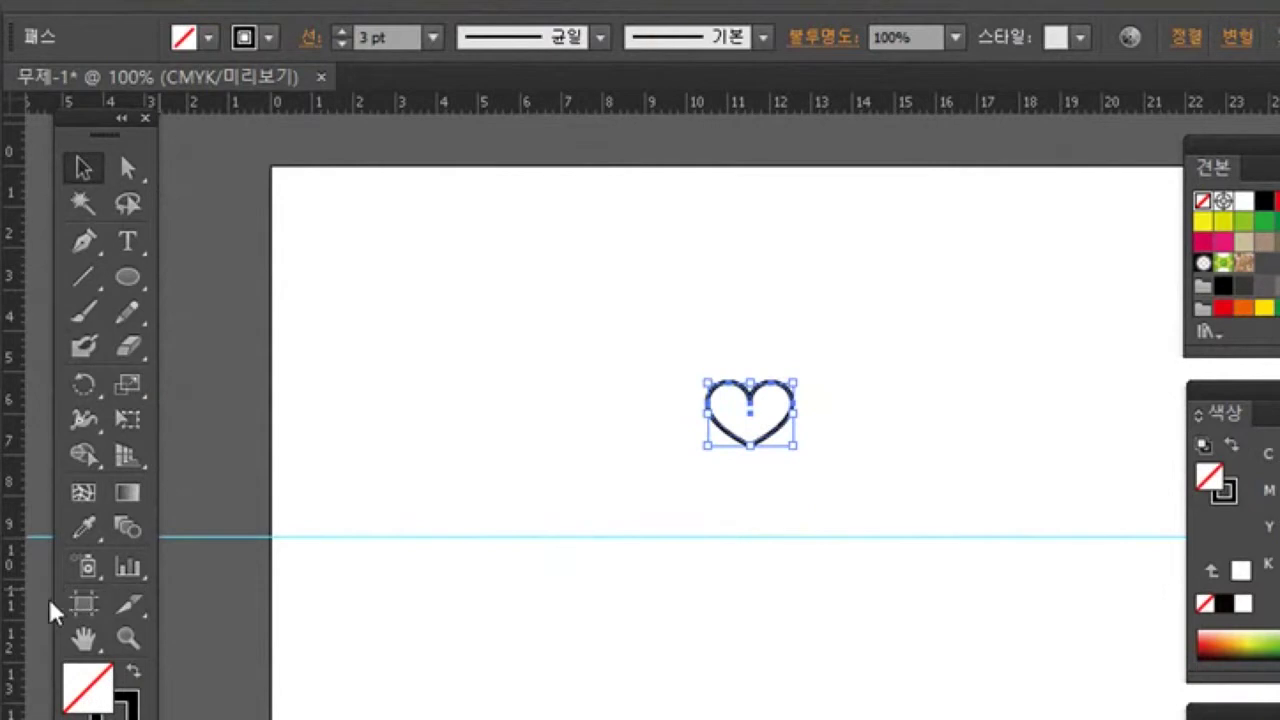
pyautogui.moveTo(11, 606); pyautogui.dragTo(756, 685)
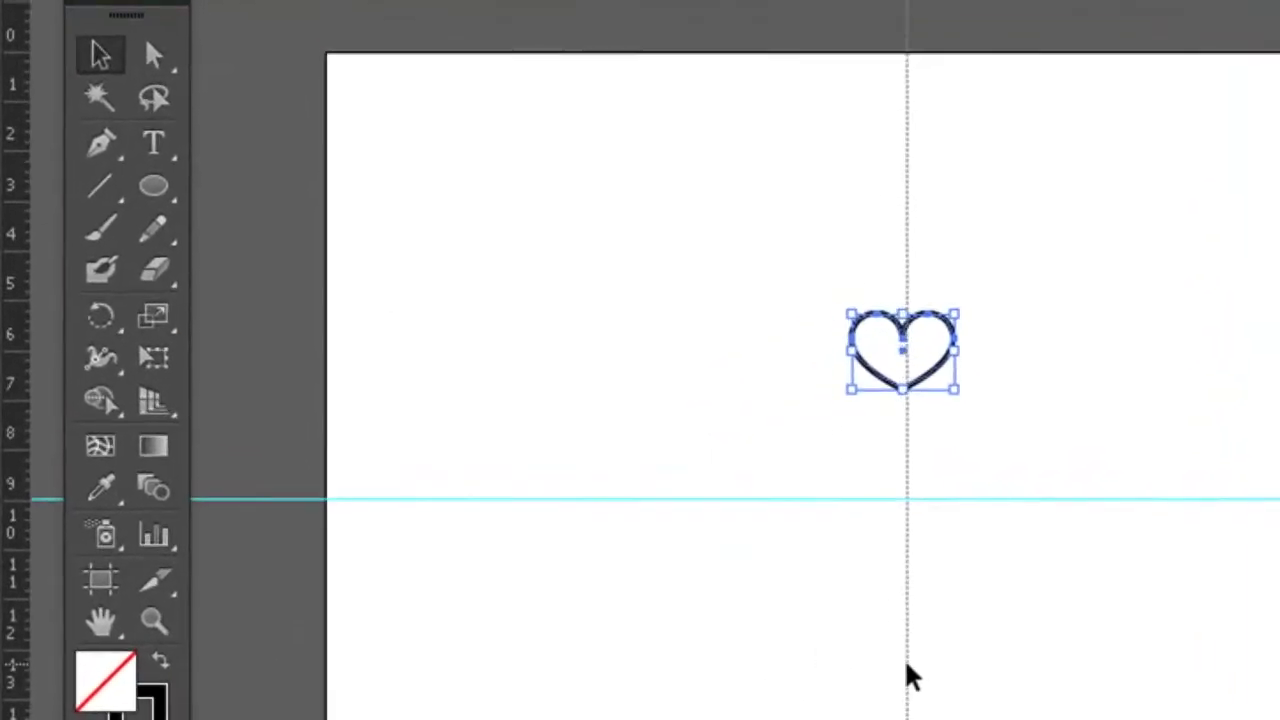
pyautogui.moveTo(907, 662); pyautogui.dragTo(907, 661)
pyautogui.moveTo(907, 663); pyautogui.dragTo(907, 663)
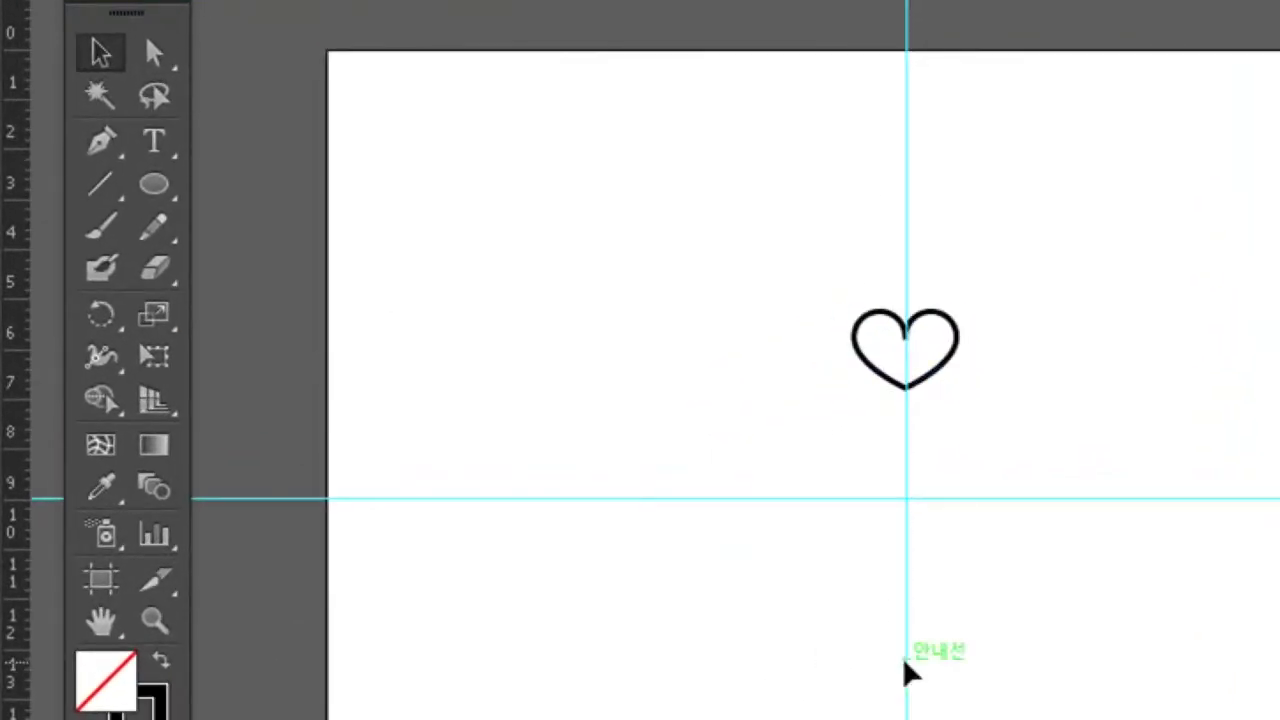
# Step: Create a copy of the heart rotated 45° around the intersection of the two guides
pyautogui.moveTo(832, 305); pyautogui.dragTo(872, 360)
pyautogui.click(120, 326)
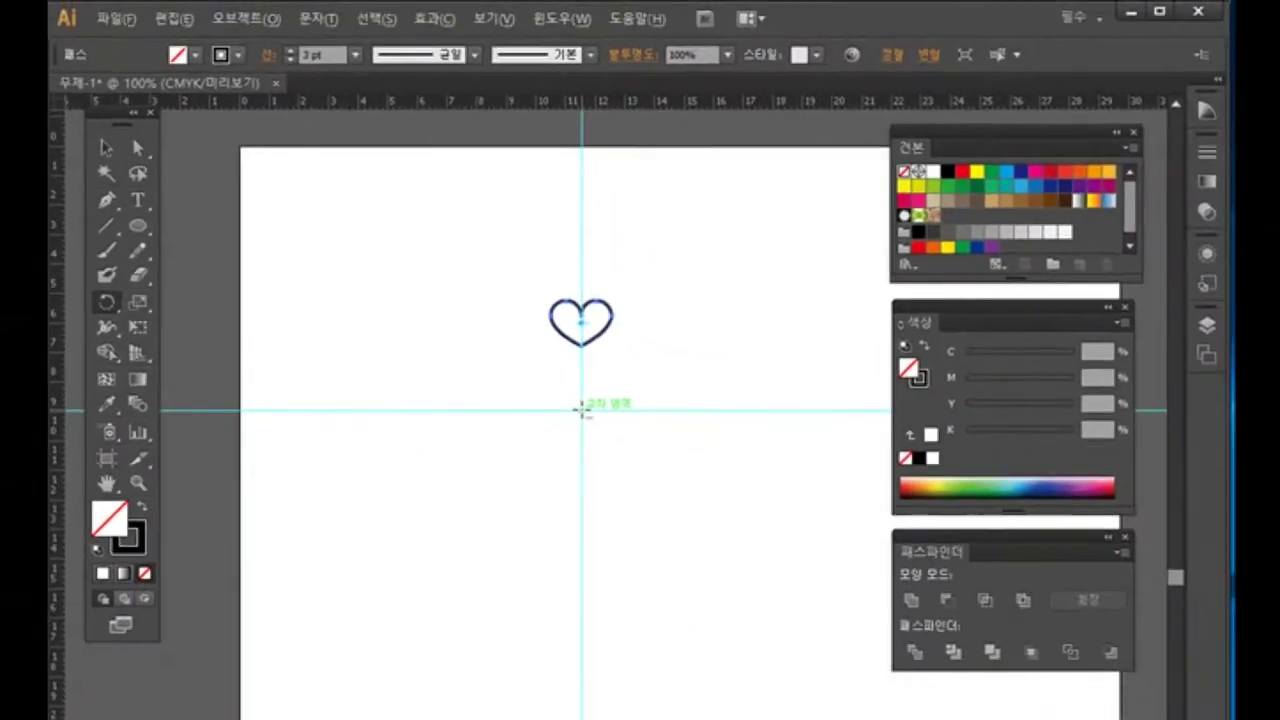
pyautogui.keyDown('alt'); pyautogui.click(906, 498); pyautogui.keyUp('alt')
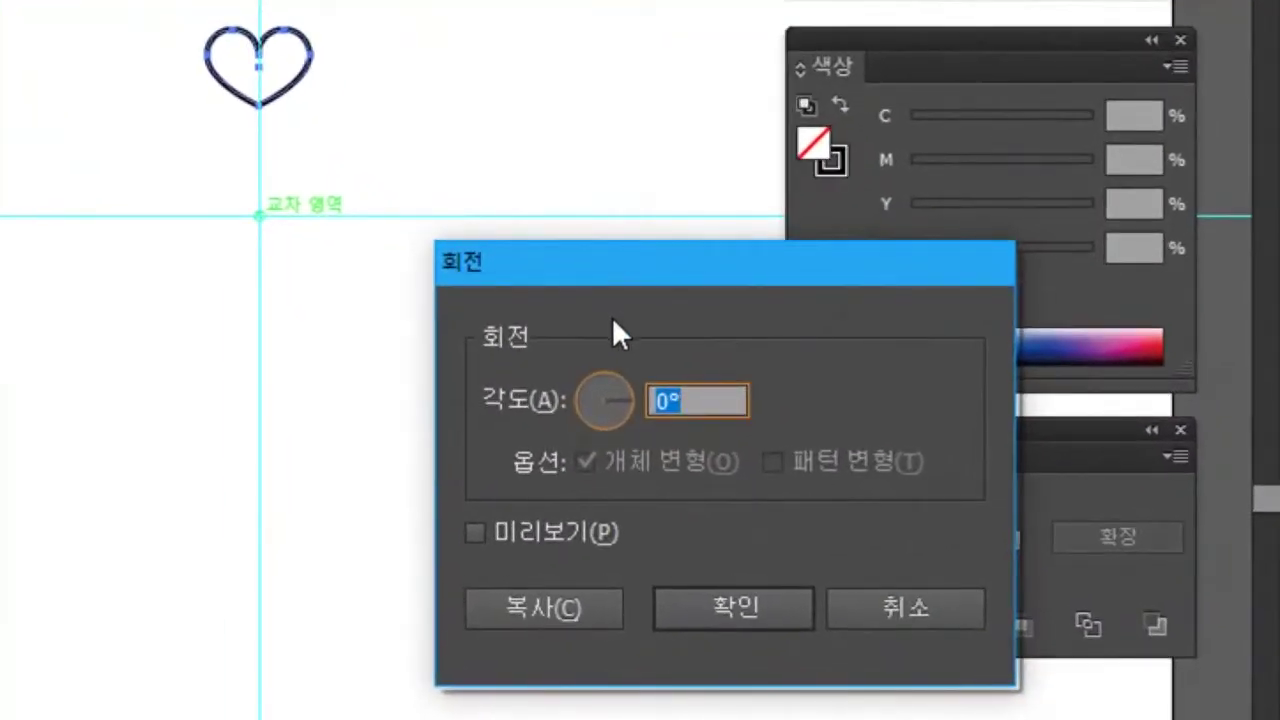
pyautogui.write('45')
pyautogui.click(475, 532)
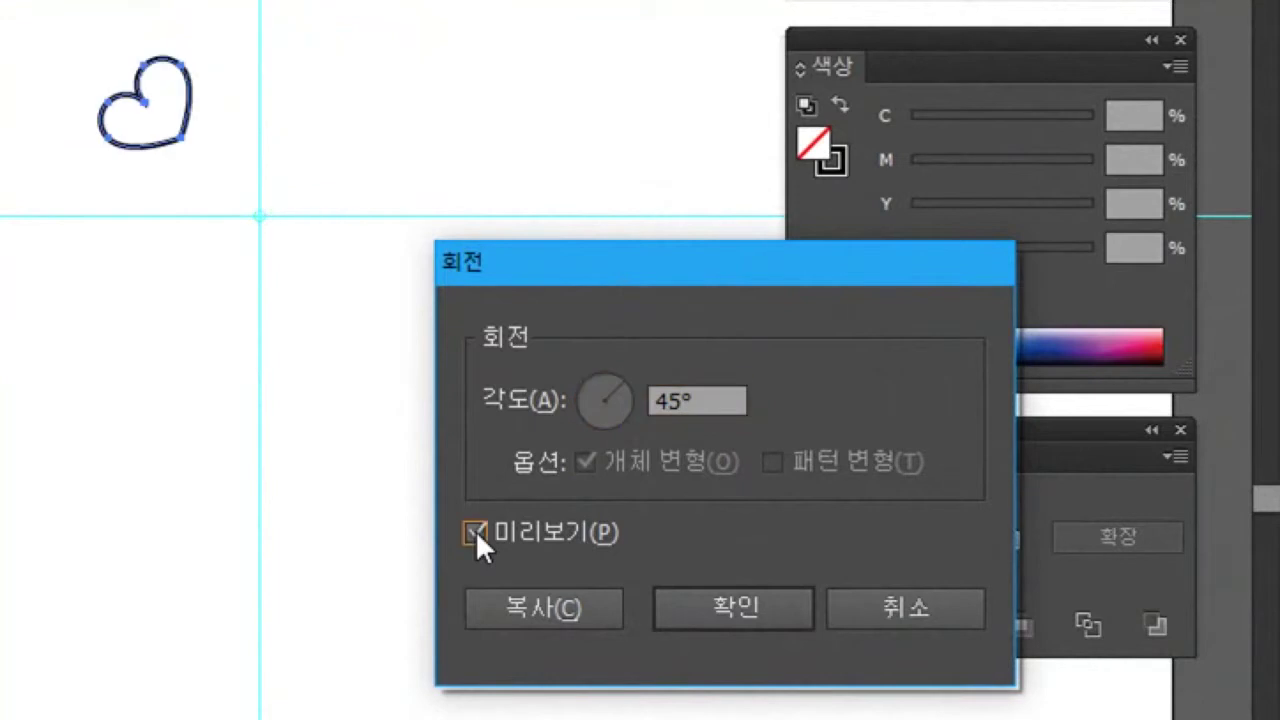
pyautogui.click(534, 606)
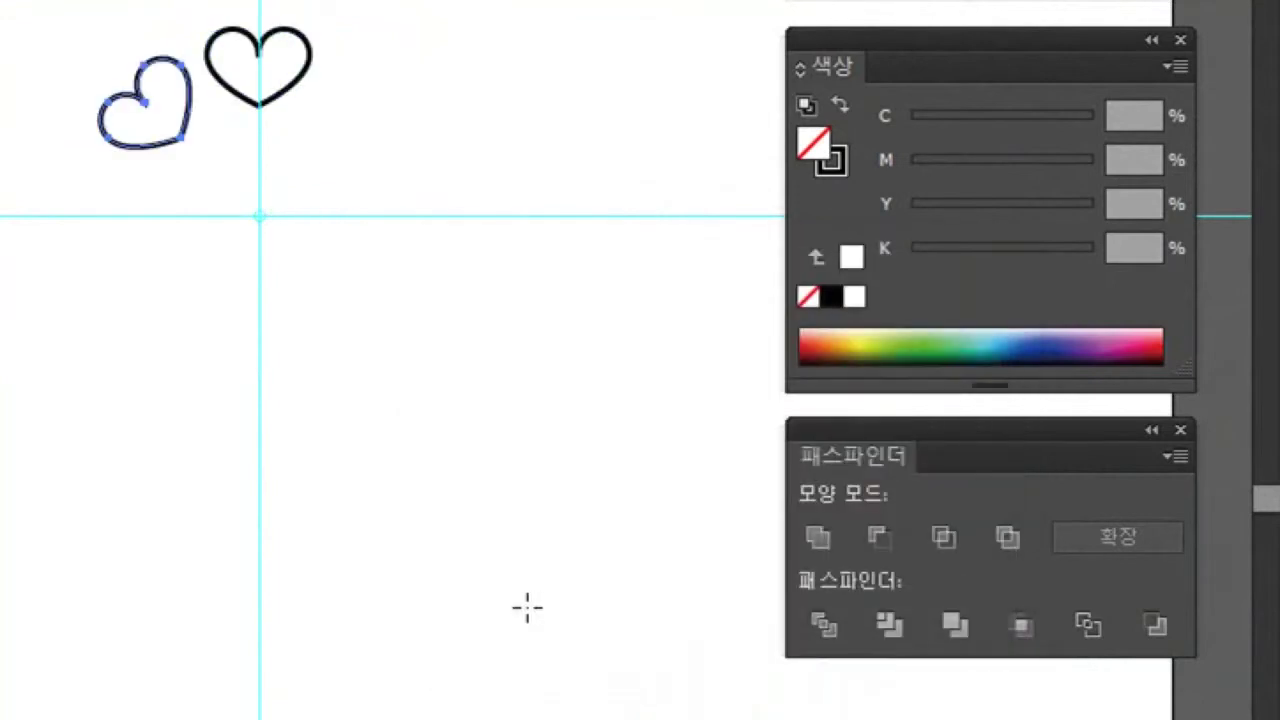
# Step: Repeat the rotated copy six more times to complete a ring of eight hearts around the guide intersection
pyautogui.hotkey('ctrl', 'd')
pyautogui.hotkey('ctrl', 'd')
pyautogui.hotkey('ctrl', 'd')
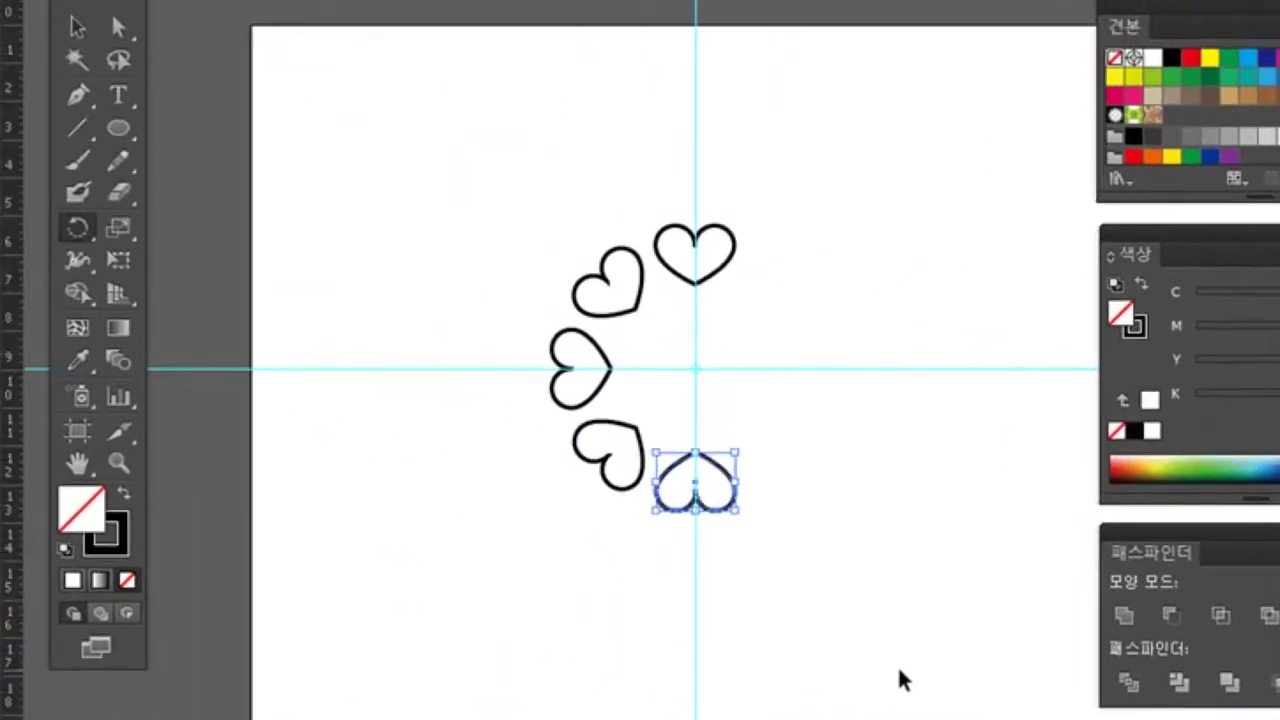
pyautogui.hotkey('ctrl', 'd')
pyautogui.hotkey('ctrl', 'd')
pyautogui.hotkey('ctrl', 'd')
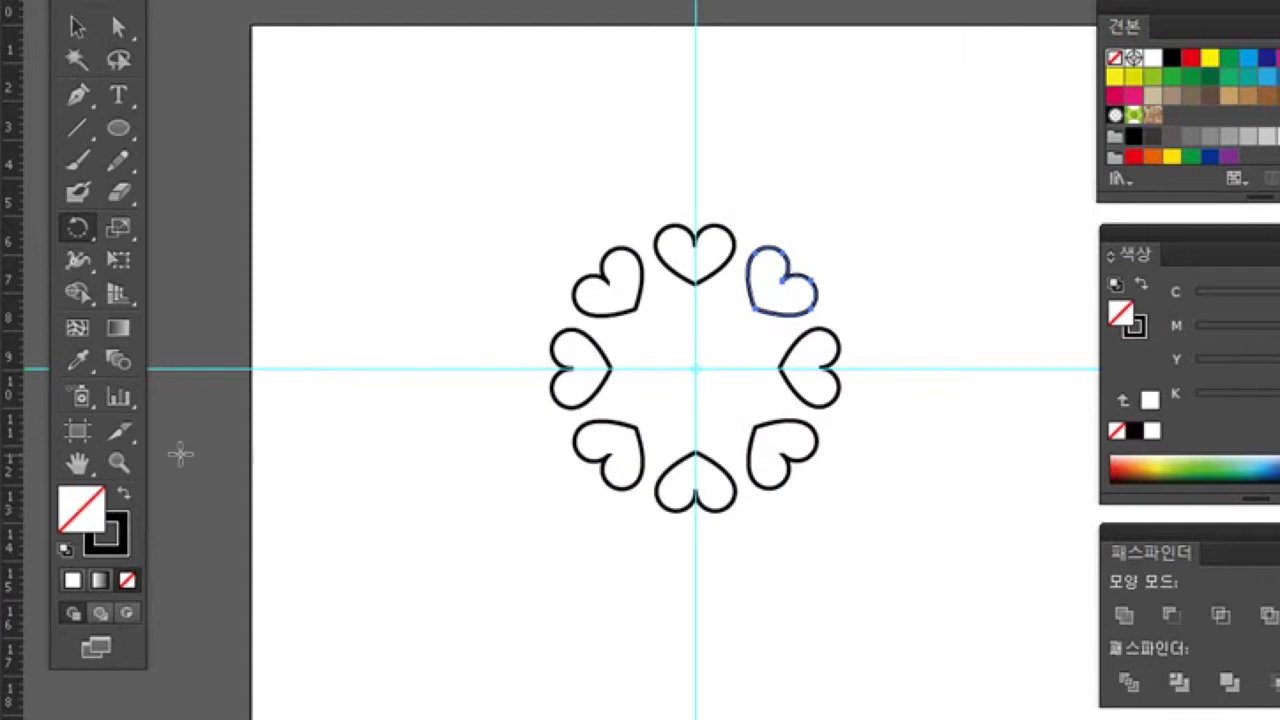
# Step: Draw a curved Pen tool segment from the top heart's bottom tip to the inner tip of the upper-left heart
pyautogui.click(119, 462)
pyautogui.moveTo(548, 159); pyautogui.dragTo(772, 456)
pyautogui.click(78, 95)
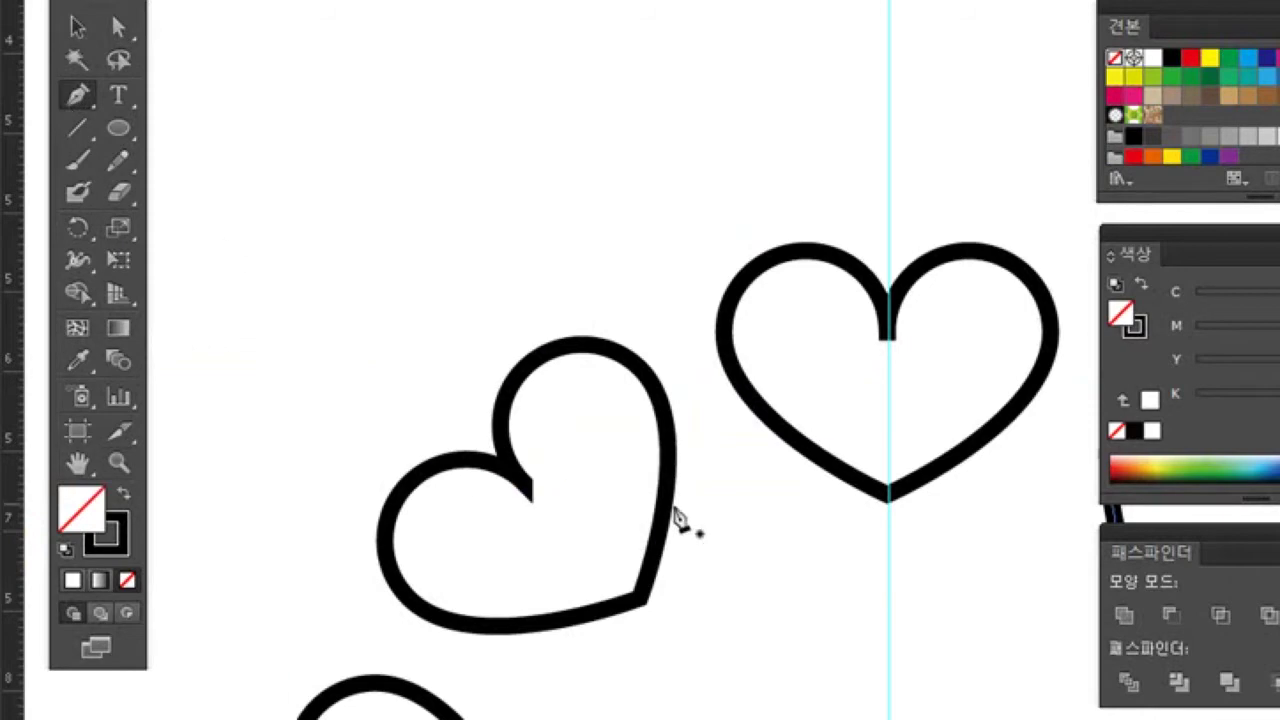
pyautogui.click(888, 495)
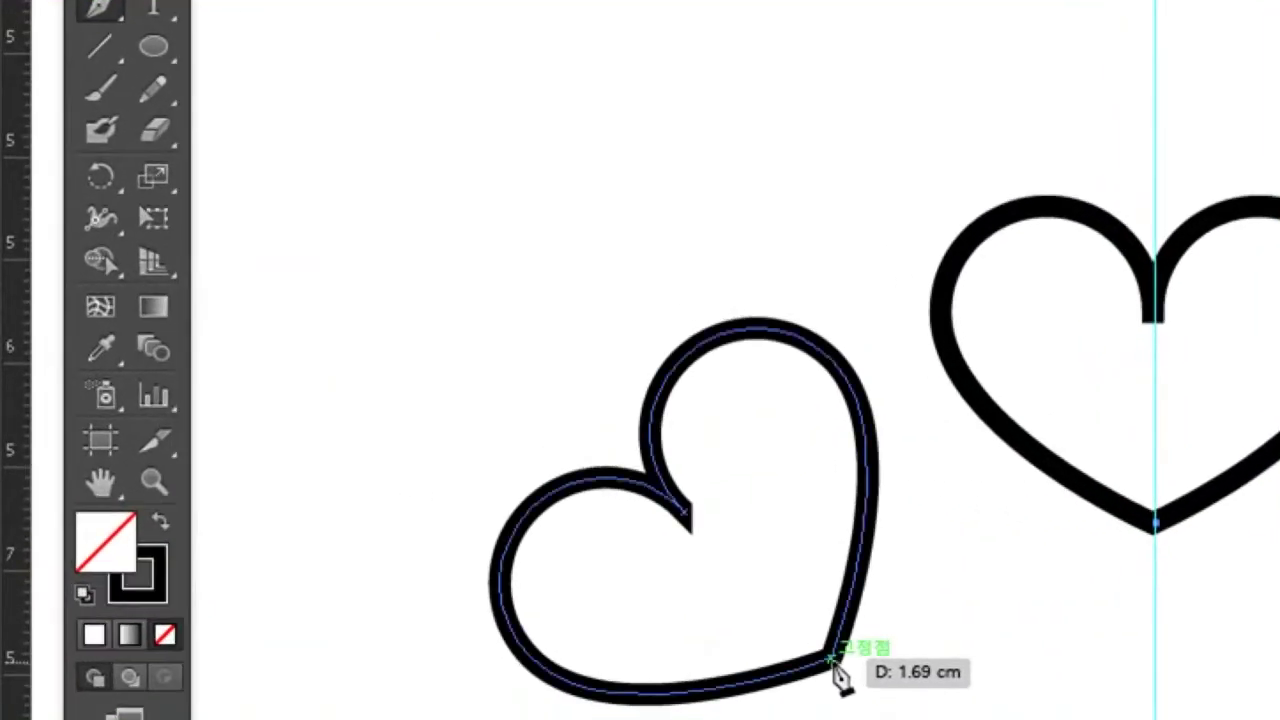
pyautogui.moveTo(832, 662); pyautogui.dragTo(557, 607)
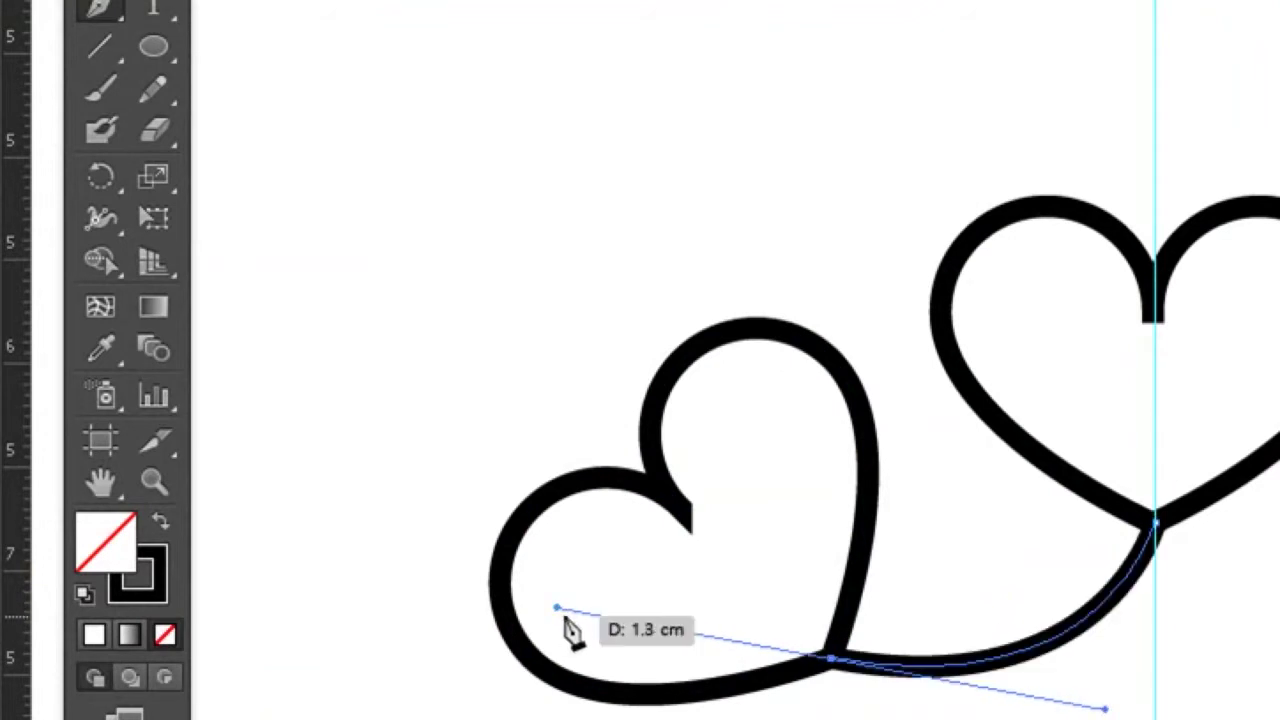
# Step: Undo the curved Pen segment and draw a circle about 1.9 cm wide overlapping the top of the upper-left heart
pyautogui.hotkey('ctrl', 'z')
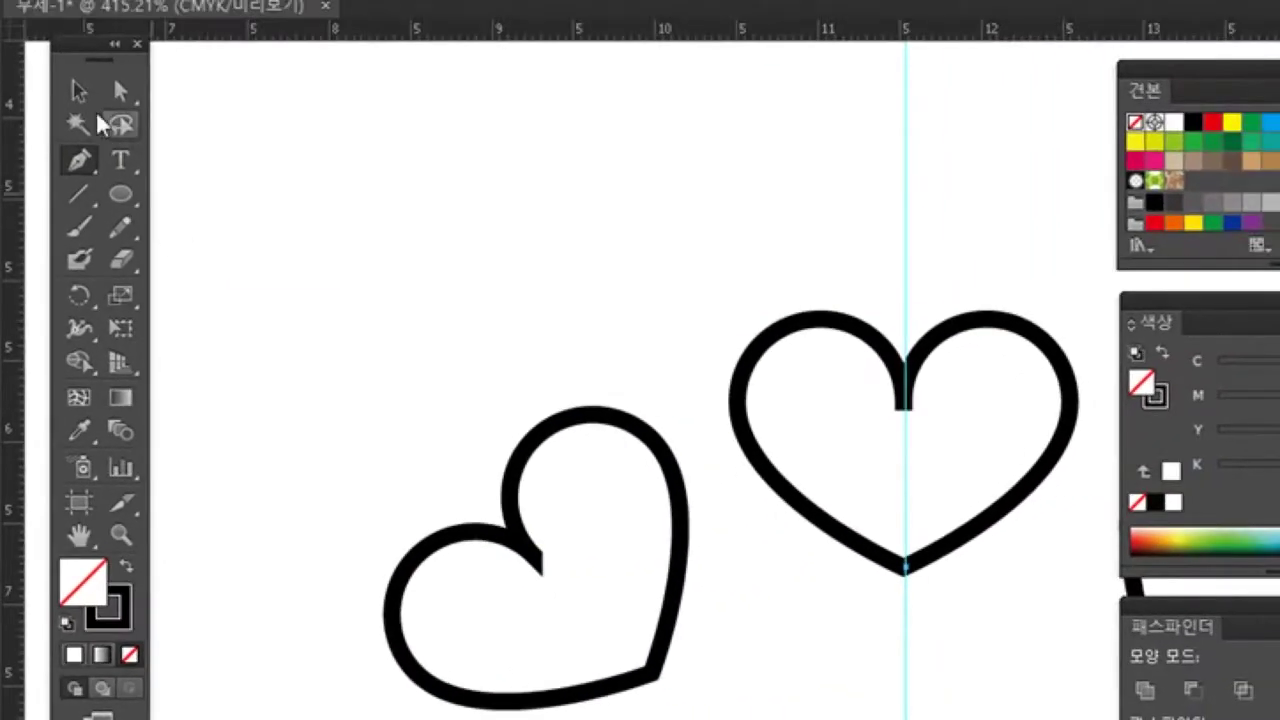
pyautogui.click(81, 91)
pyautogui.click(120, 194)
pyautogui.moveTo(343, 182); pyautogui.dragTo(657, 492)
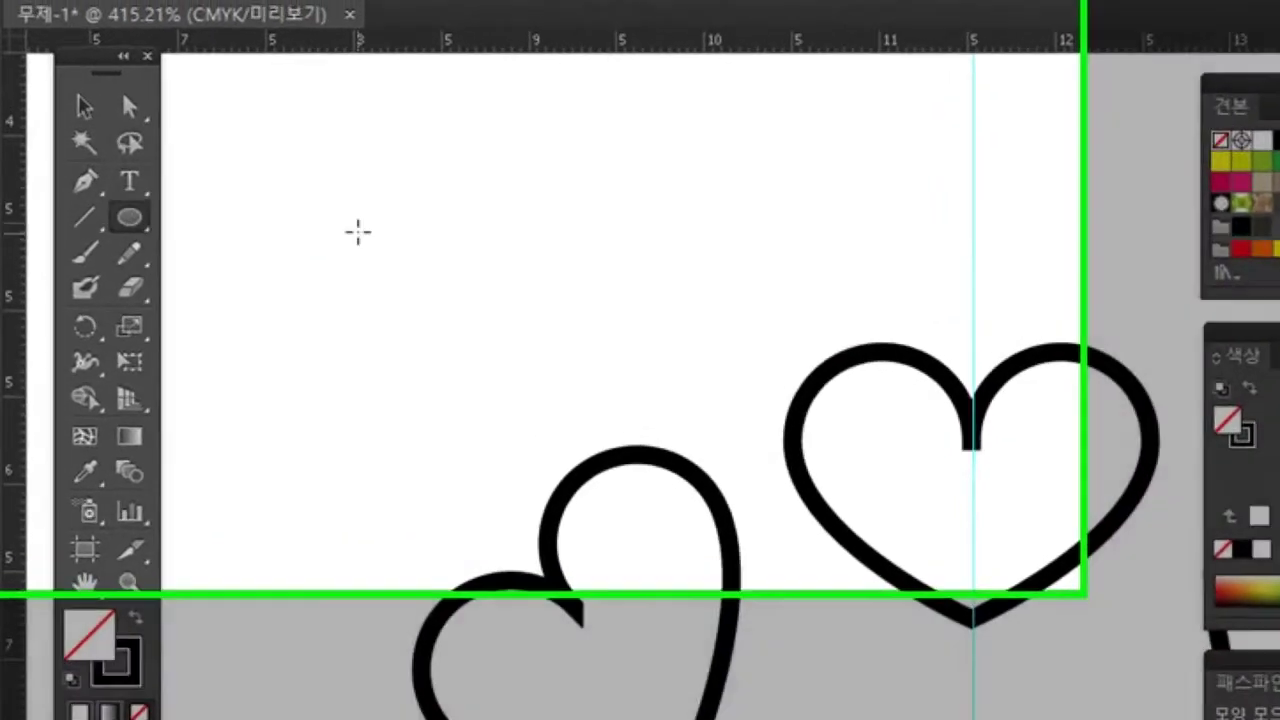
pyautogui.moveTo(841, 663); pyautogui.dragTo(843, 665)
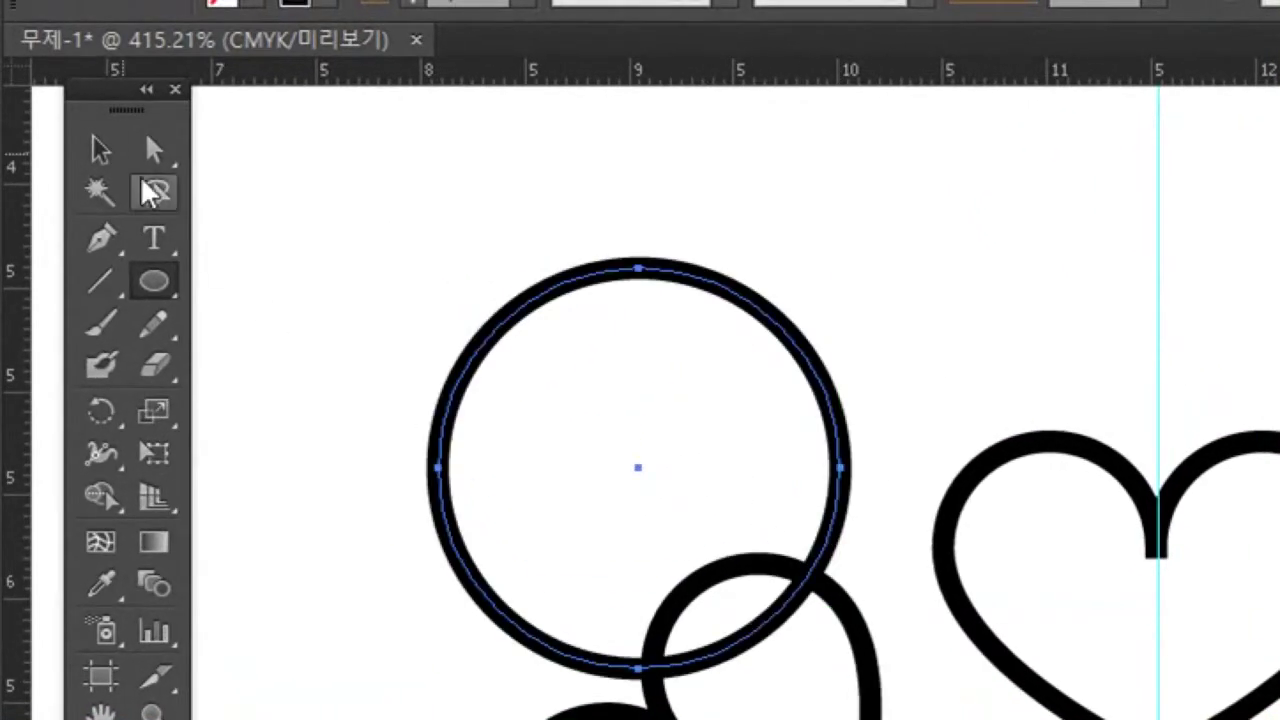
# Step: Move the circle so its outline passes through the bottom tip of the top heart and the inner tip of the upper-left heart
pyautogui.click(101, 150)
pyautogui.moveTo(615, 441); pyautogui.dragTo(919, 685)
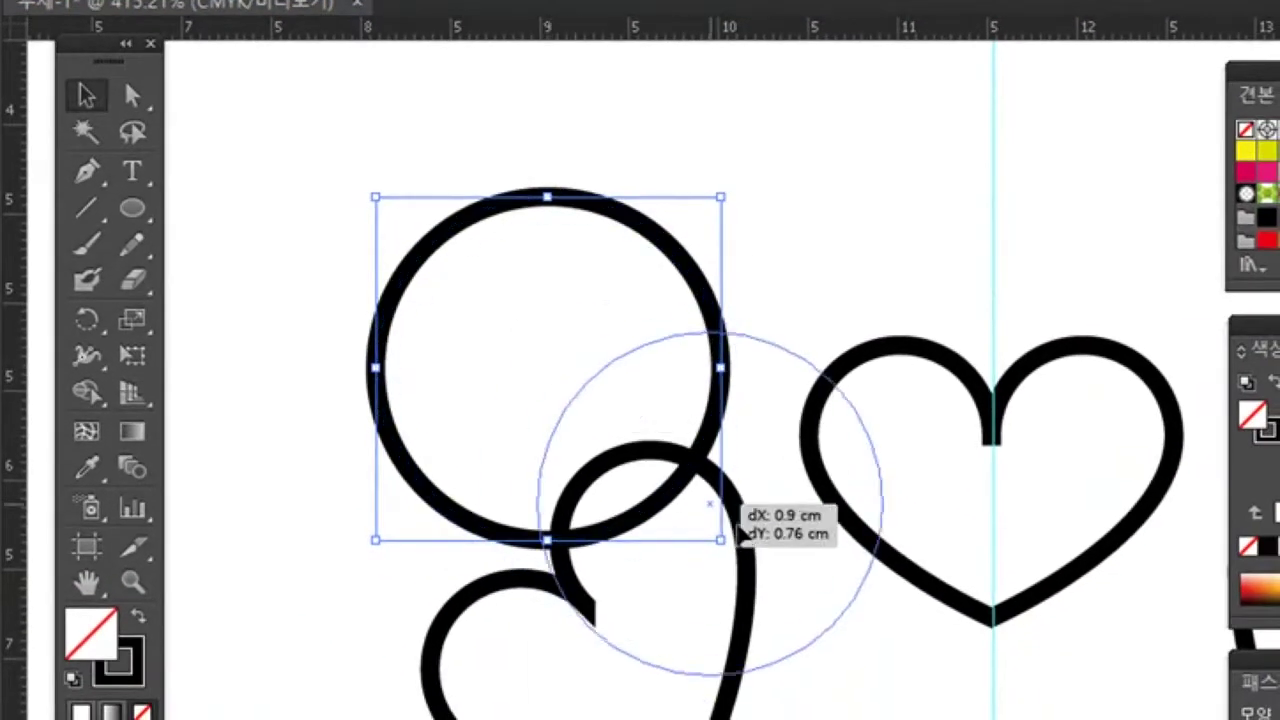
pyautogui.moveTo(820, 587); pyautogui.dragTo(823, 592)
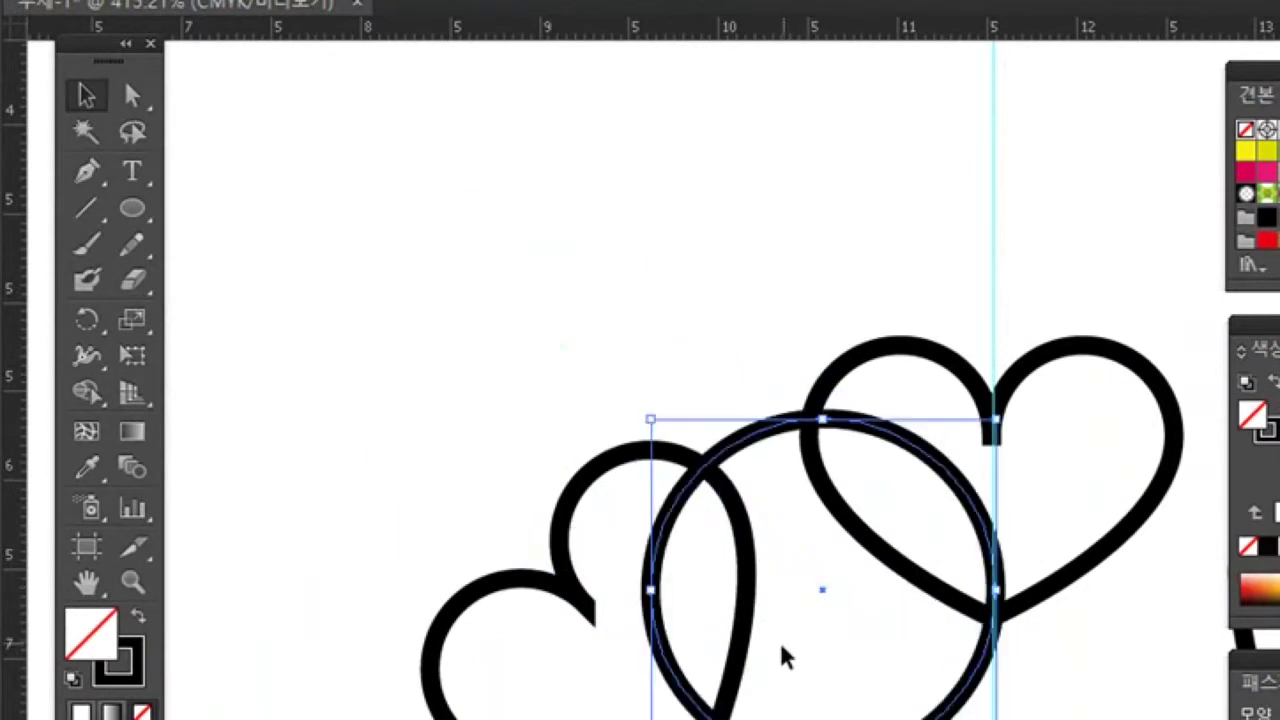
pyautogui.moveTo(648, 418); pyautogui.dragTo(612, 407)
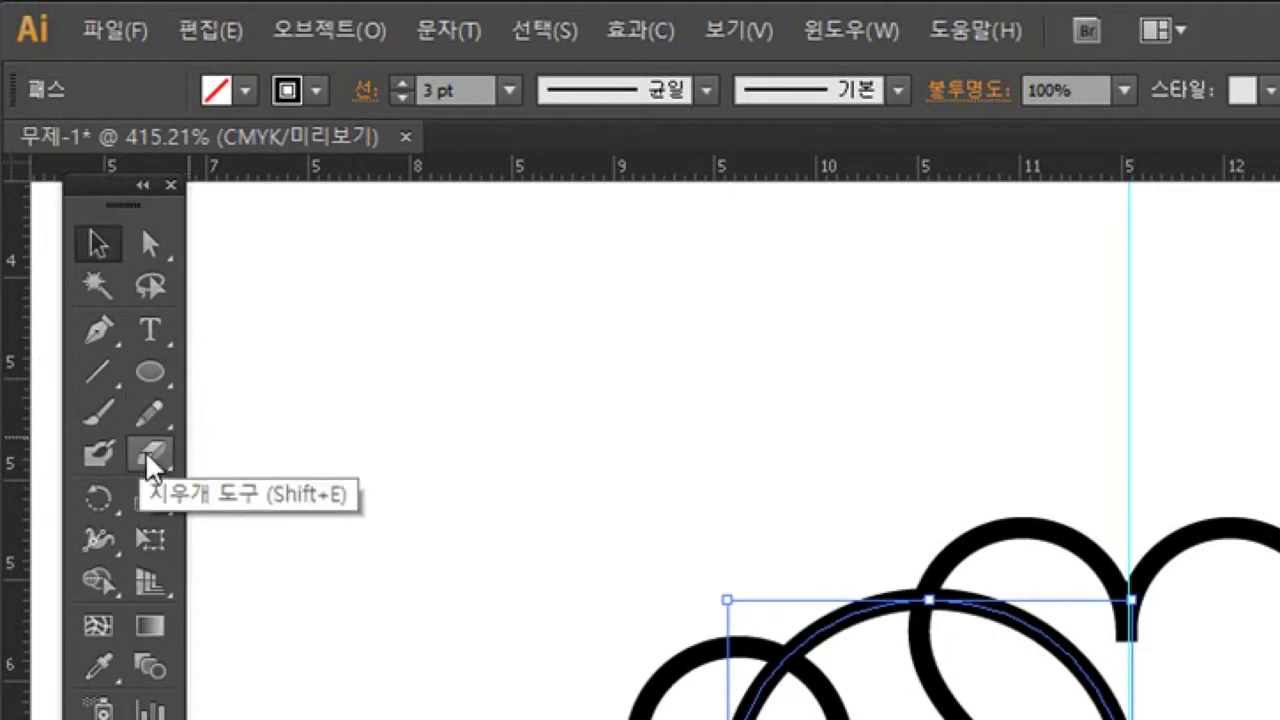
# Step: Cut the circle at both heart tips with the Scissors tool and delete its upper part, leaving the lower connecting arc
pyautogui.click(152, 456)
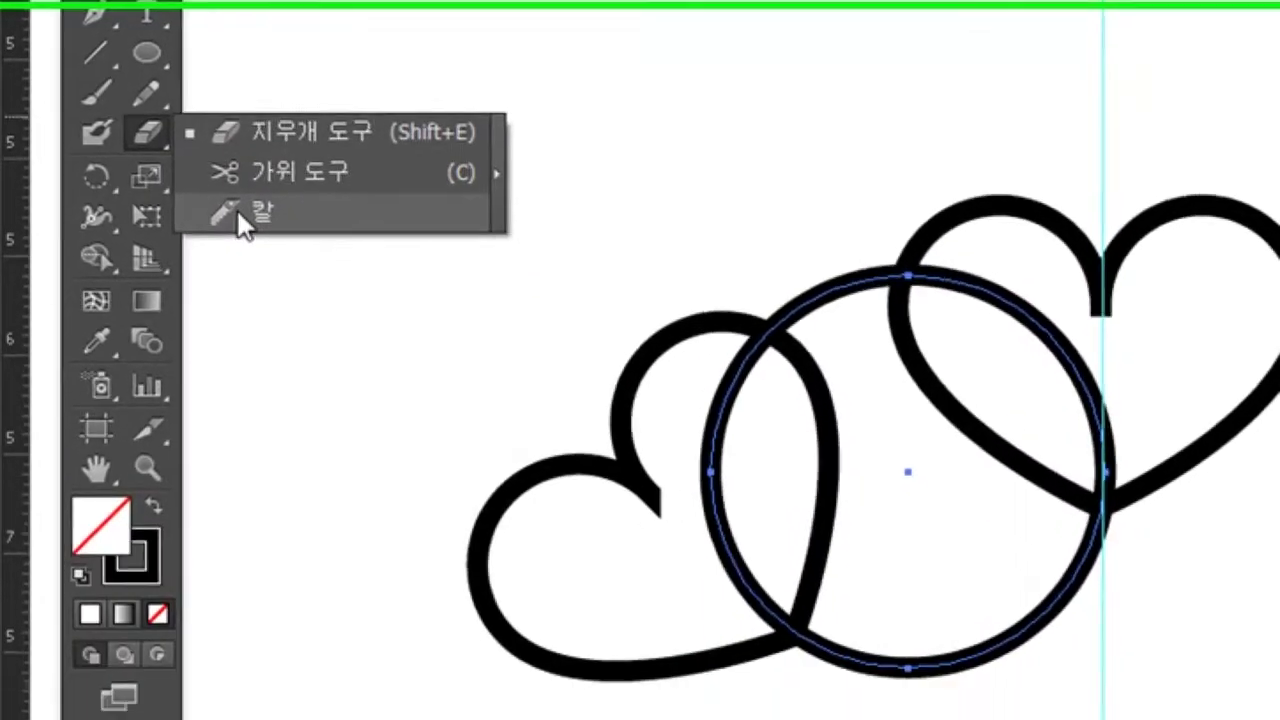
pyautogui.click(240, 536)
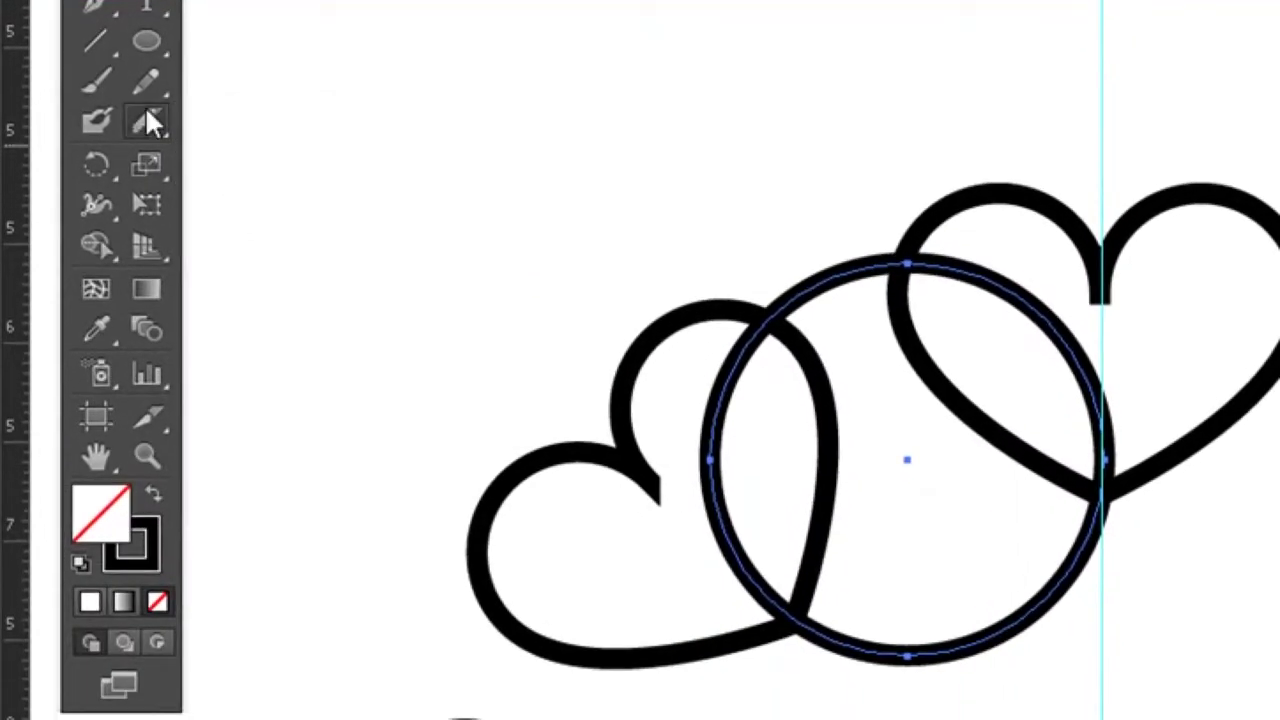
pyautogui.click(145, 120)
pyautogui.click(240, 163)
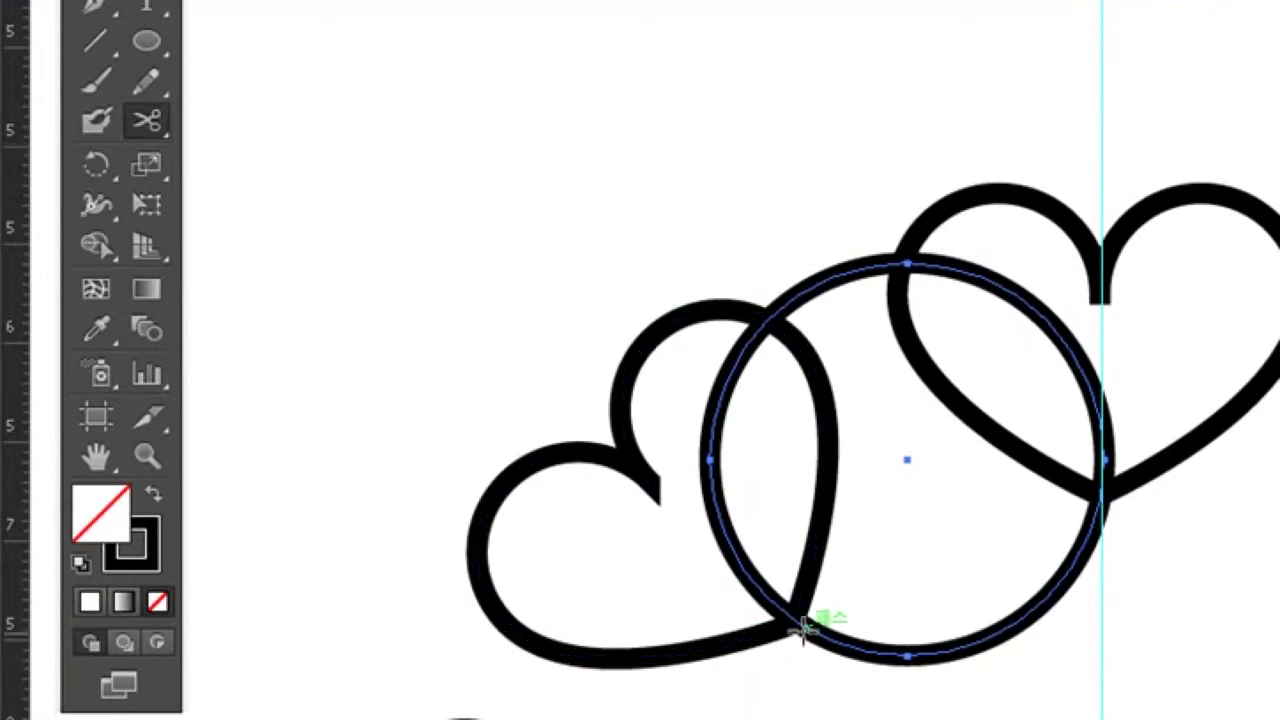
pyautogui.click(790, 620)
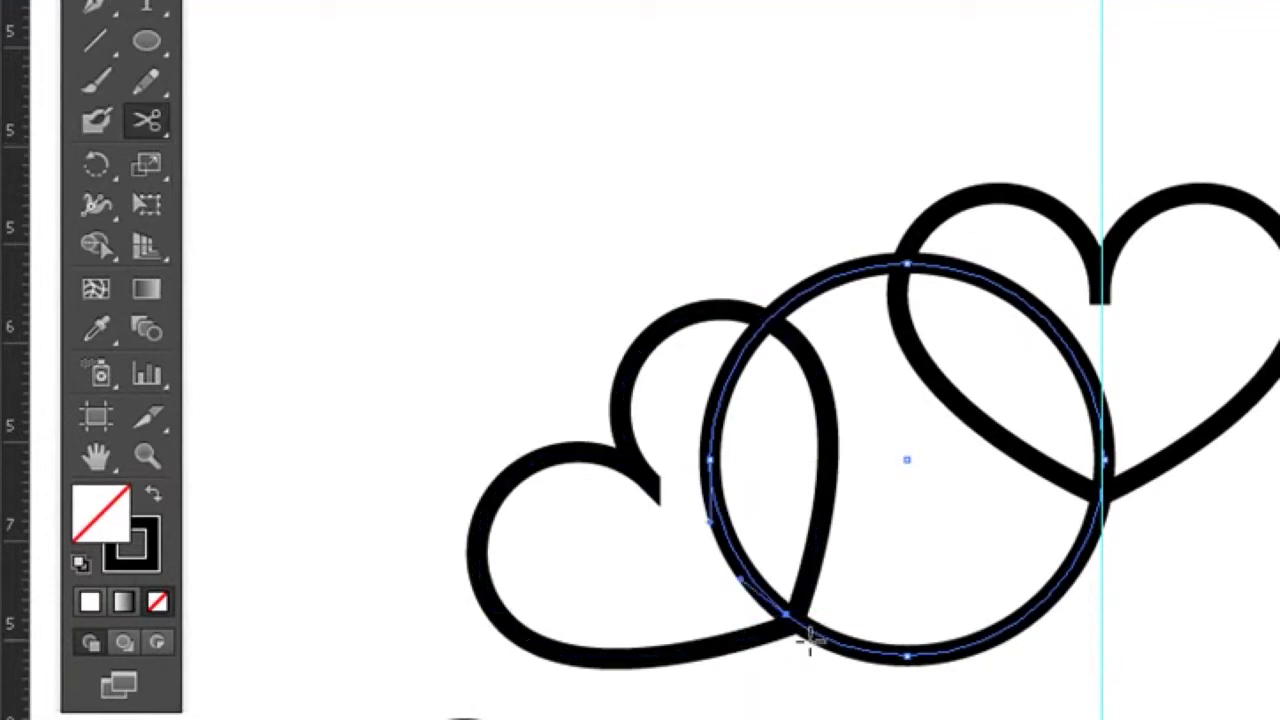
pyautogui.click(1104, 476)
pyautogui.click(116, 94)
pyautogui.click(323, 289)
pyautogui.click(630, 392)
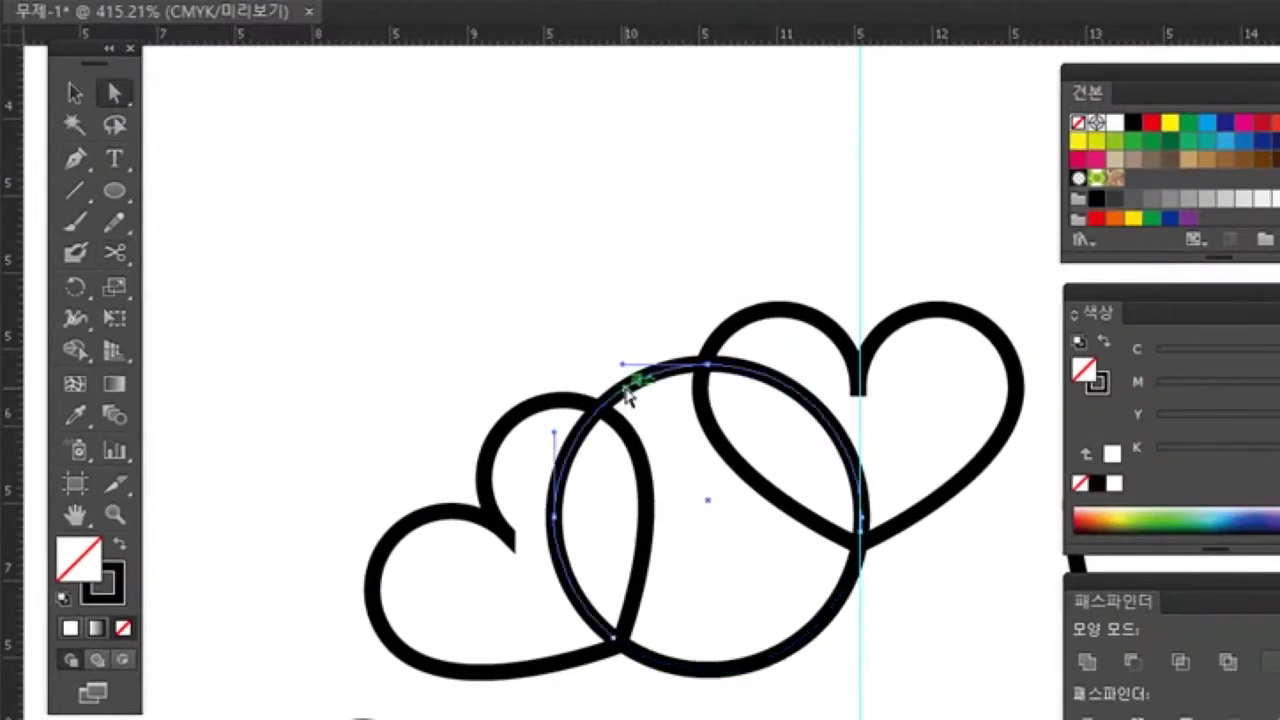
pyautogui.press('Delete')
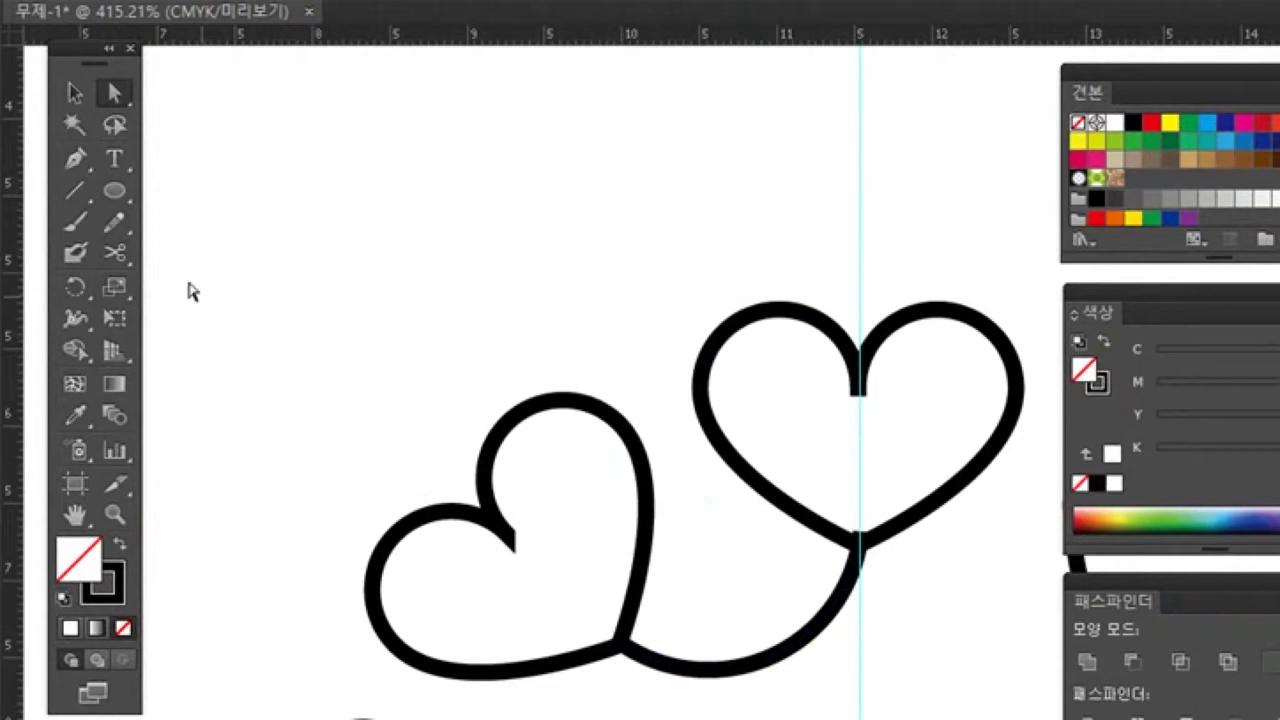
# Step: Cut the arc's overshooting end near the top heart's bottom tip with the Scissors tool and delete the leftover stub
pyautogui.click(866, 585)
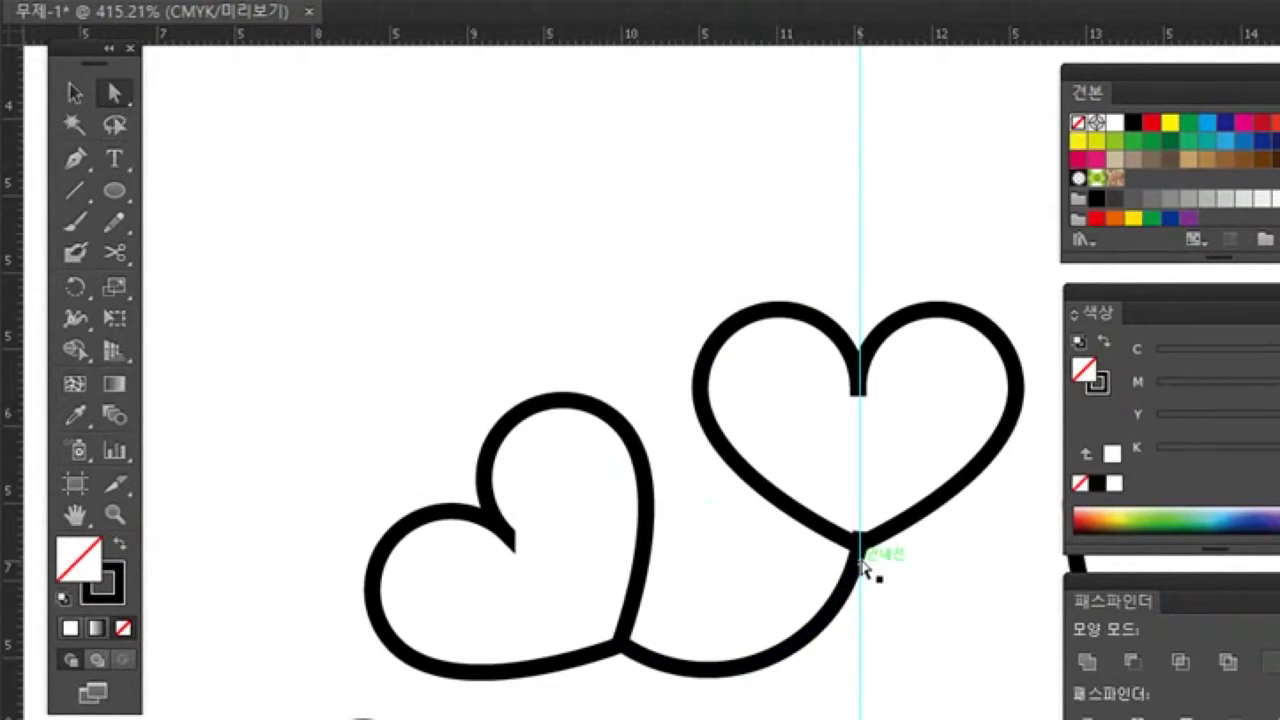
pyautogui.moveTo(865, 539); pyautogui.dragTo(862, 538)
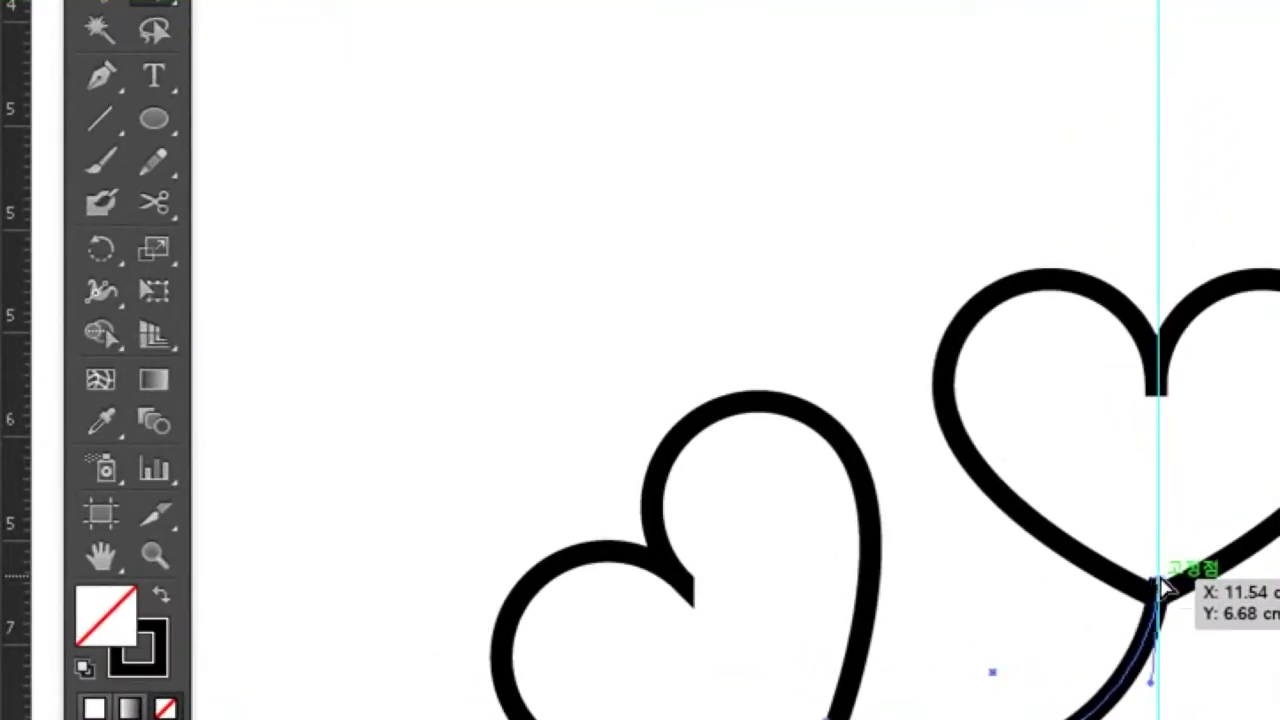
pyautogui.moveTo(1160, 588); pyautogui.dragTo(1158, 584)
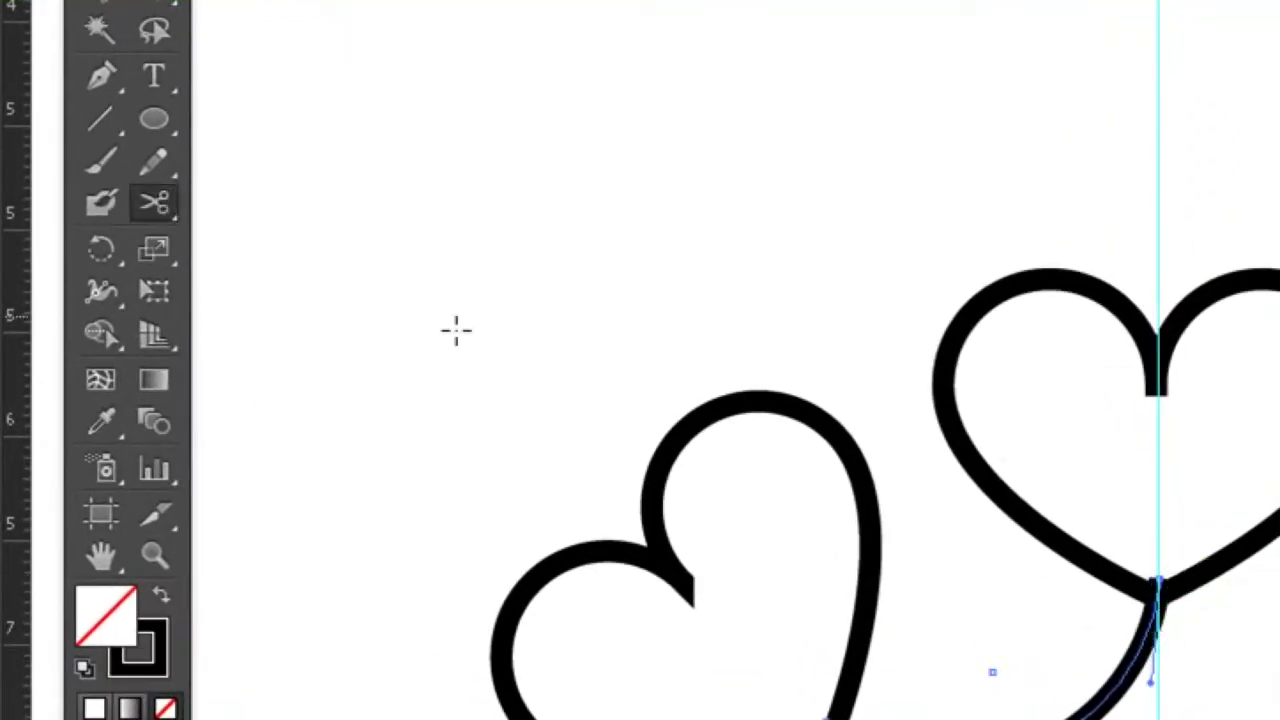
pyautogui.click(1159, 605)
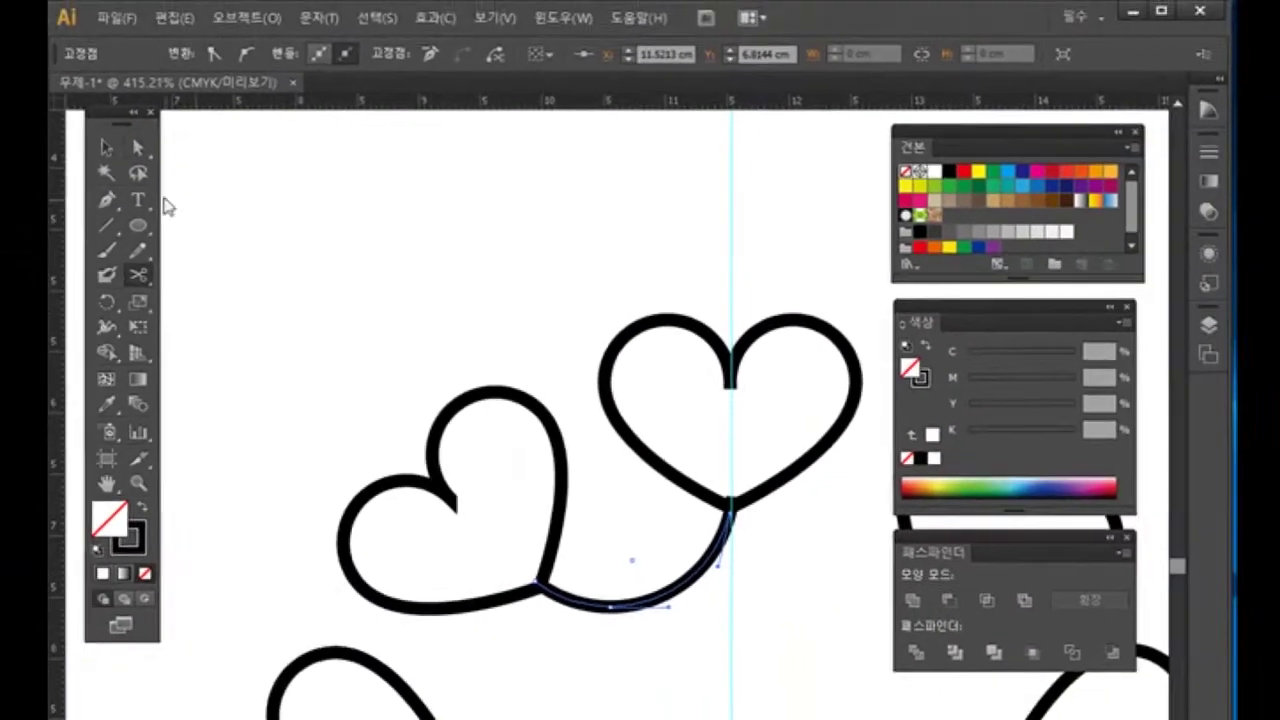
pyautogui.click(144, 154)
pyautogui.click(770, 472)
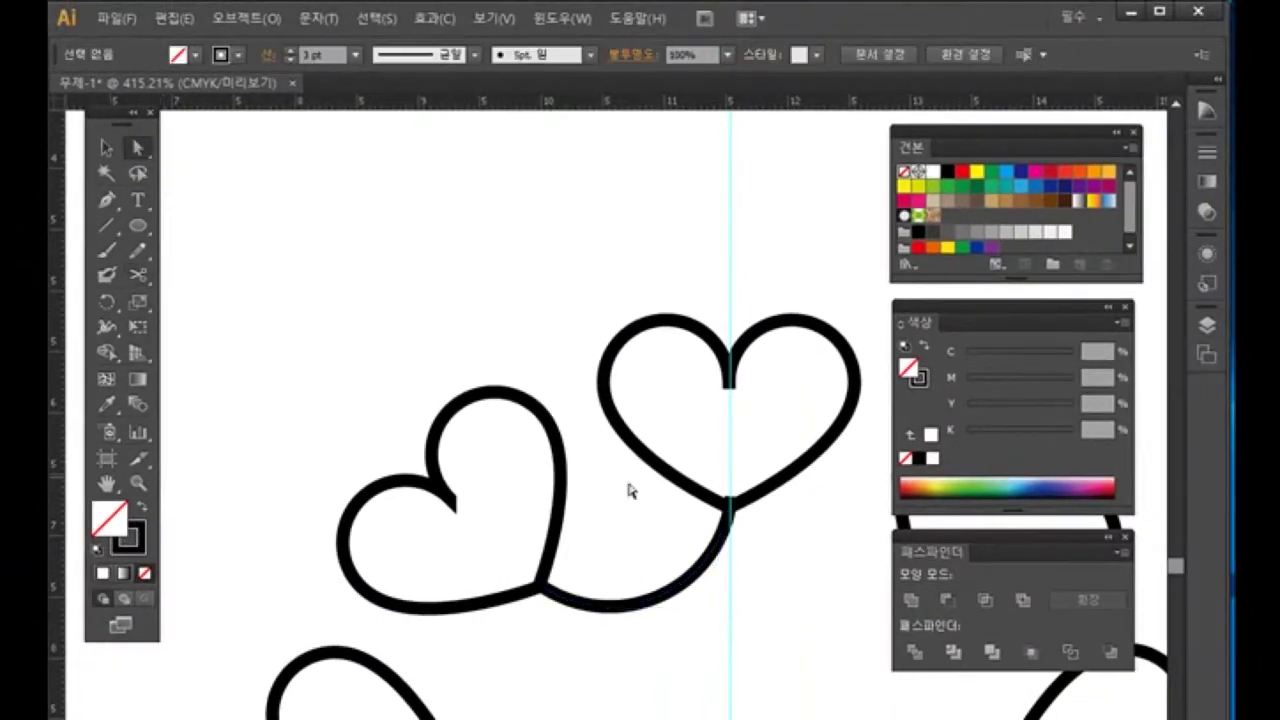
pyautogui.click(729, 505)
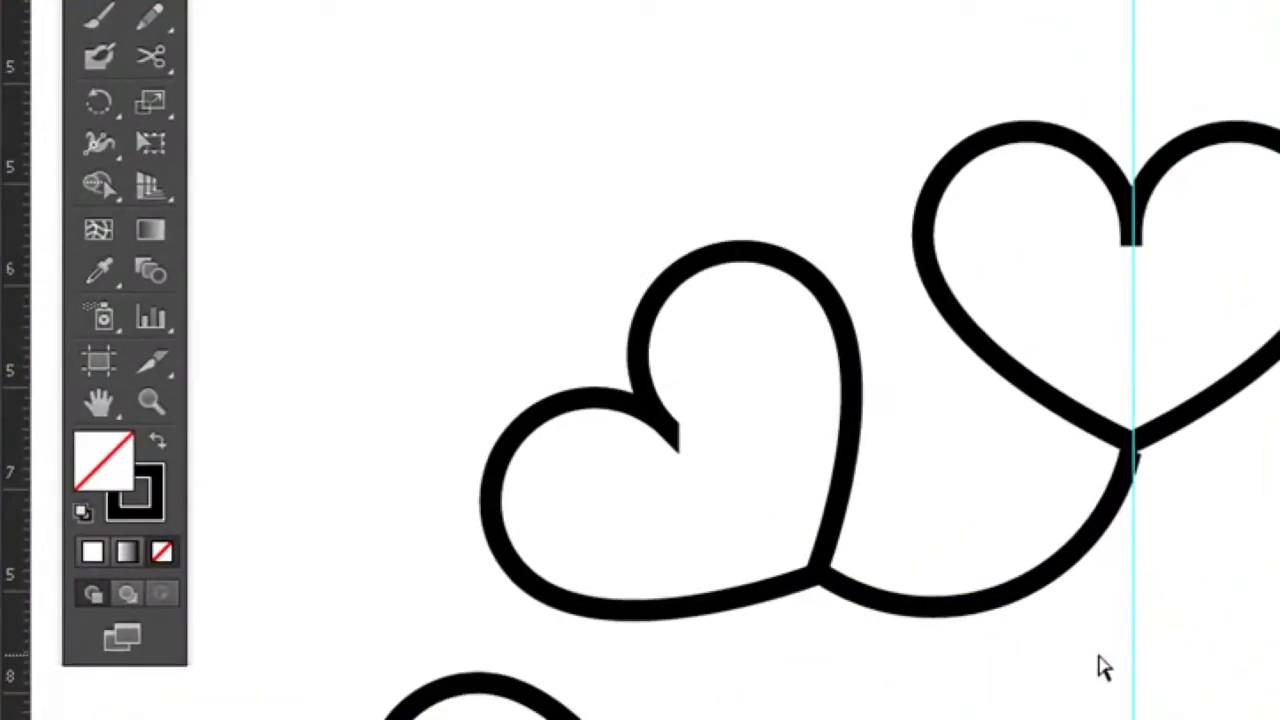
# Step: Move the arc's upper end point onto the vertical guide inside the top heart's bottom tip
pyautogui.click(1036, 592)
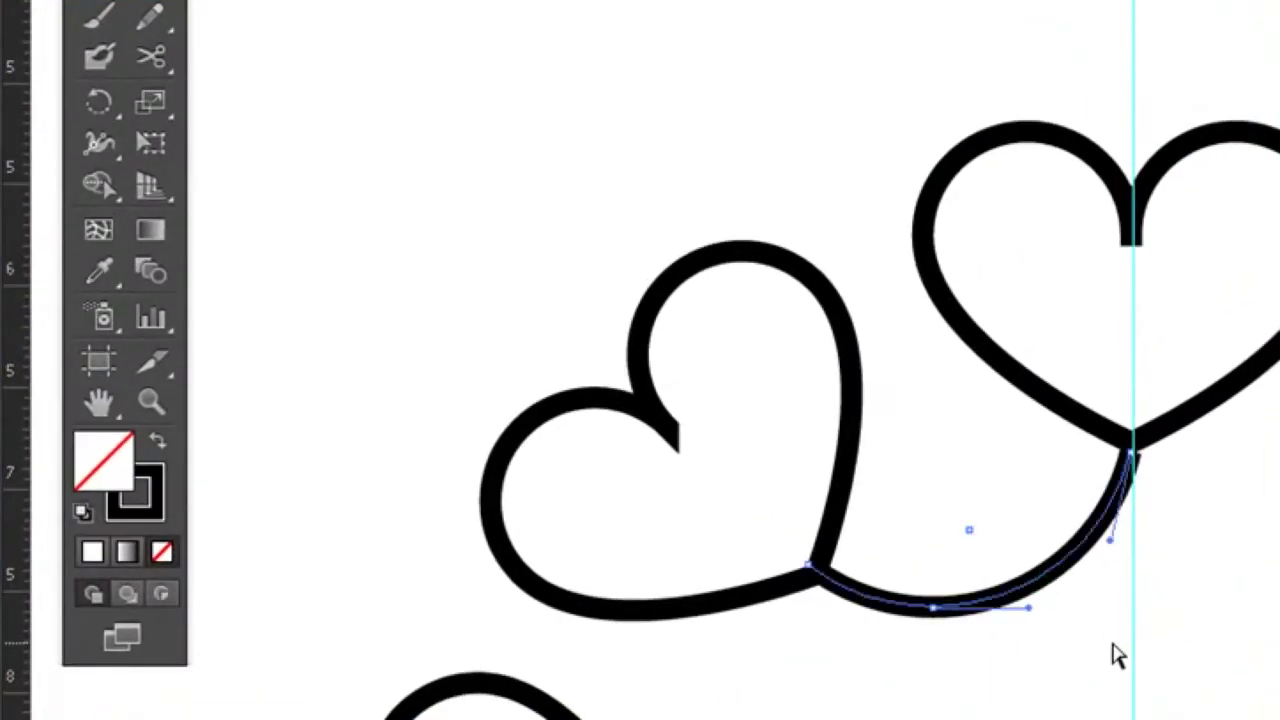
pyautogui.click(149, 402)
pyautogui.moveTo(1075, 380); pyautogui.dragTo(1190, 597)
pyautogui.click(117, 90)
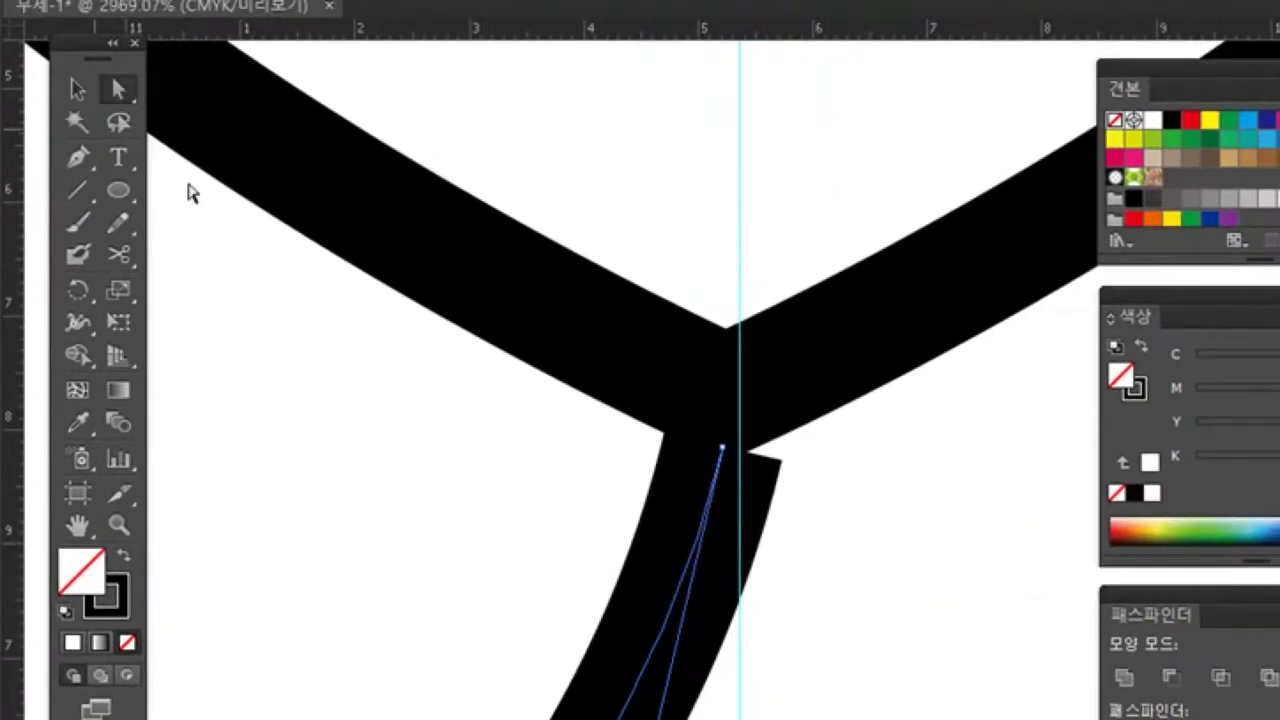
pyautogui.moveTo(721, 448); pyautogui.dragTo(740, 419)
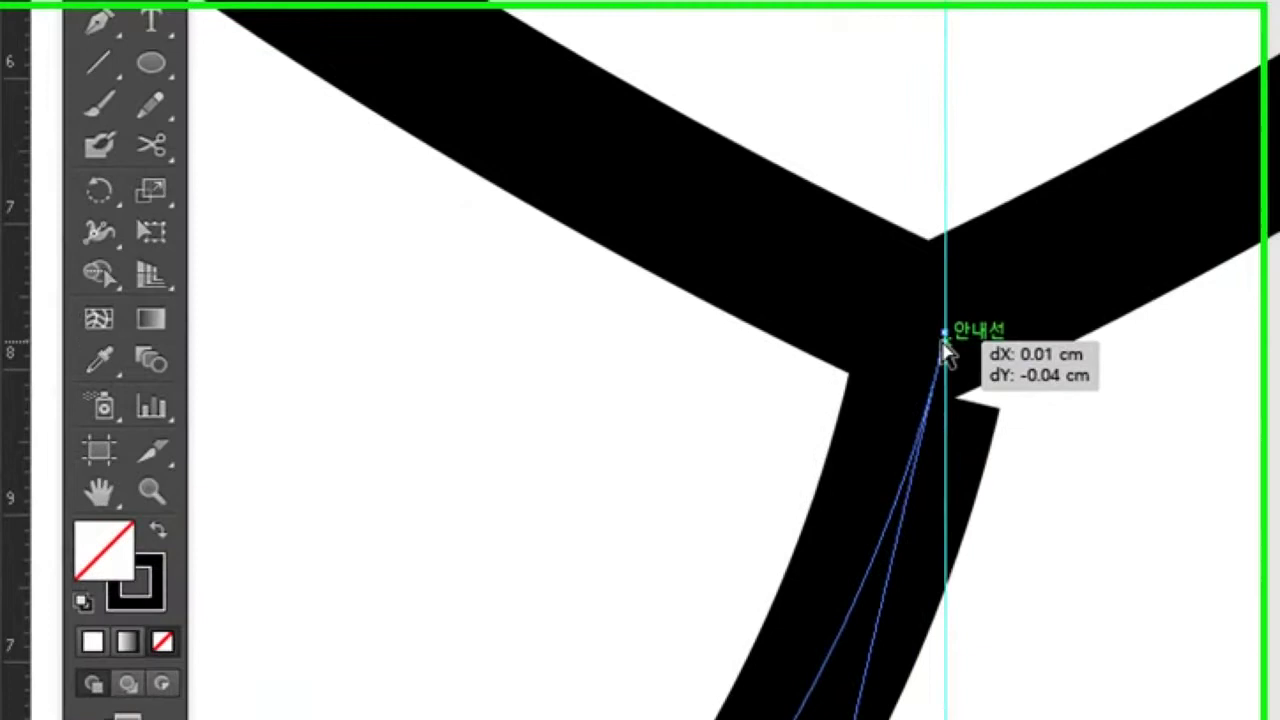
pyautogui.moveTo(945, 350); pyautogui.dragTo(946, 352)
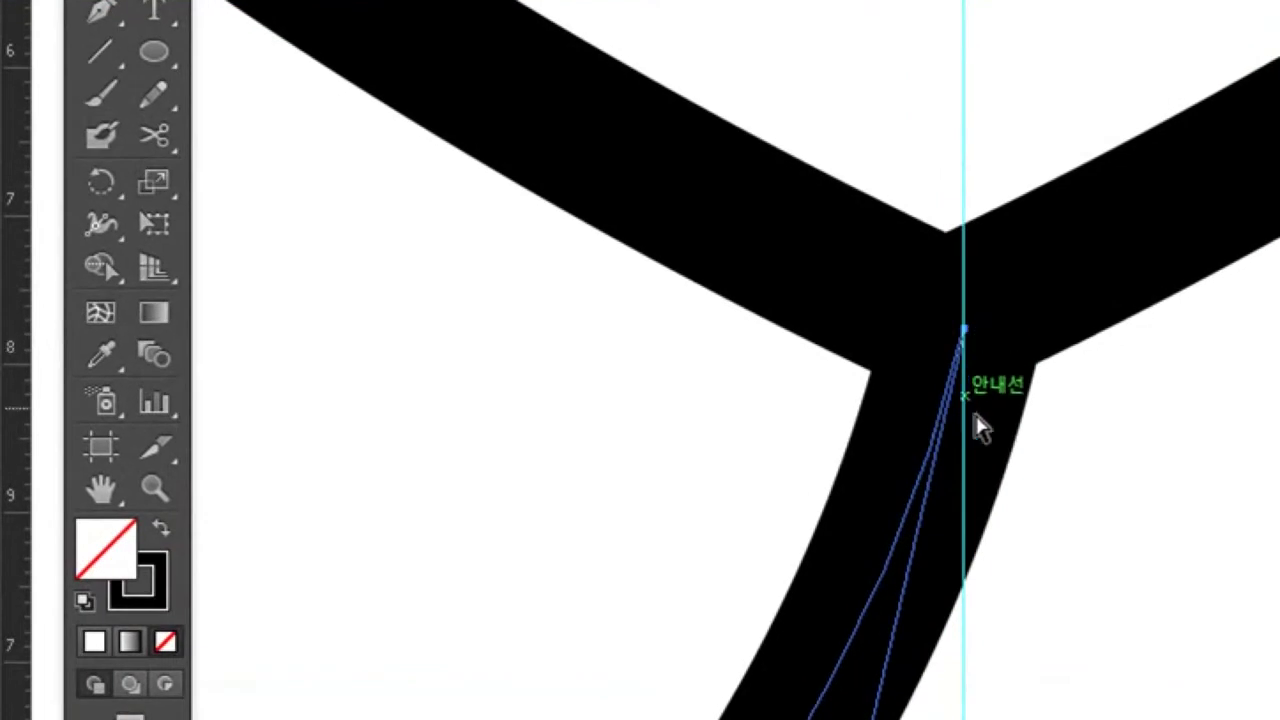
pyautogui.click(1060, 587)
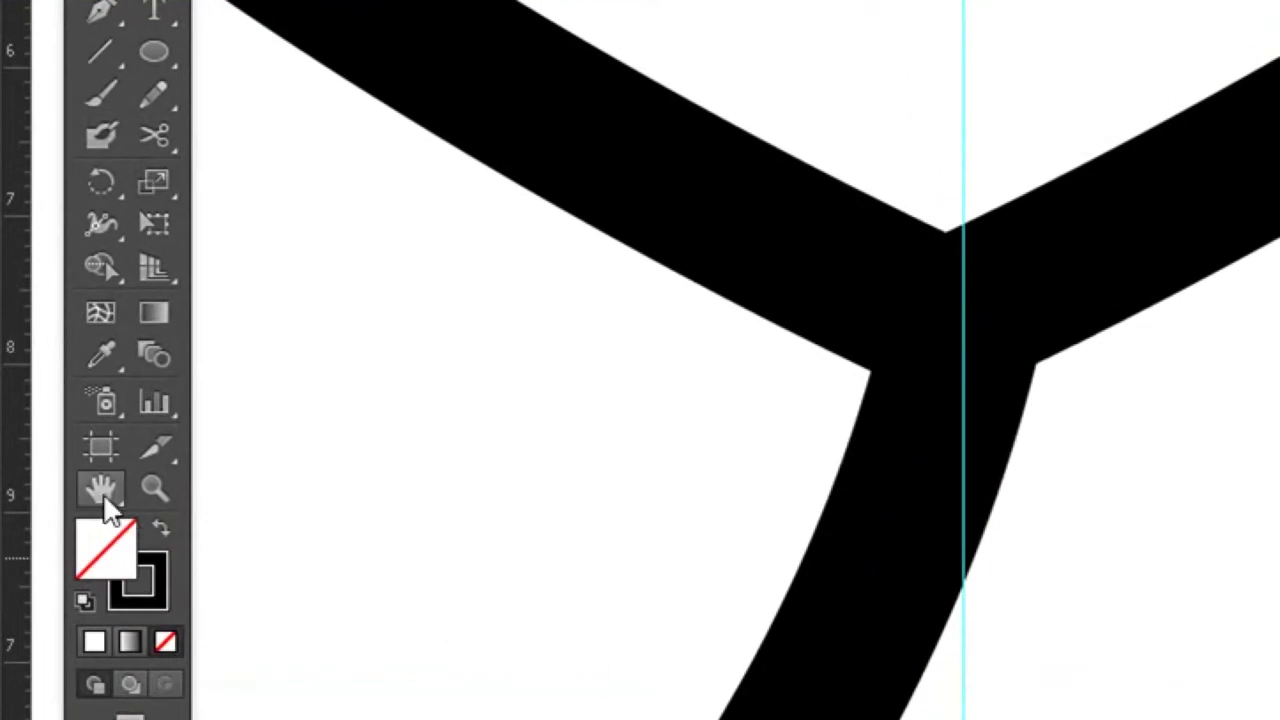
# Step: Delete the arc connecting the top heart and the upper-left heart
pyautogui.doubleClick(103, 490)
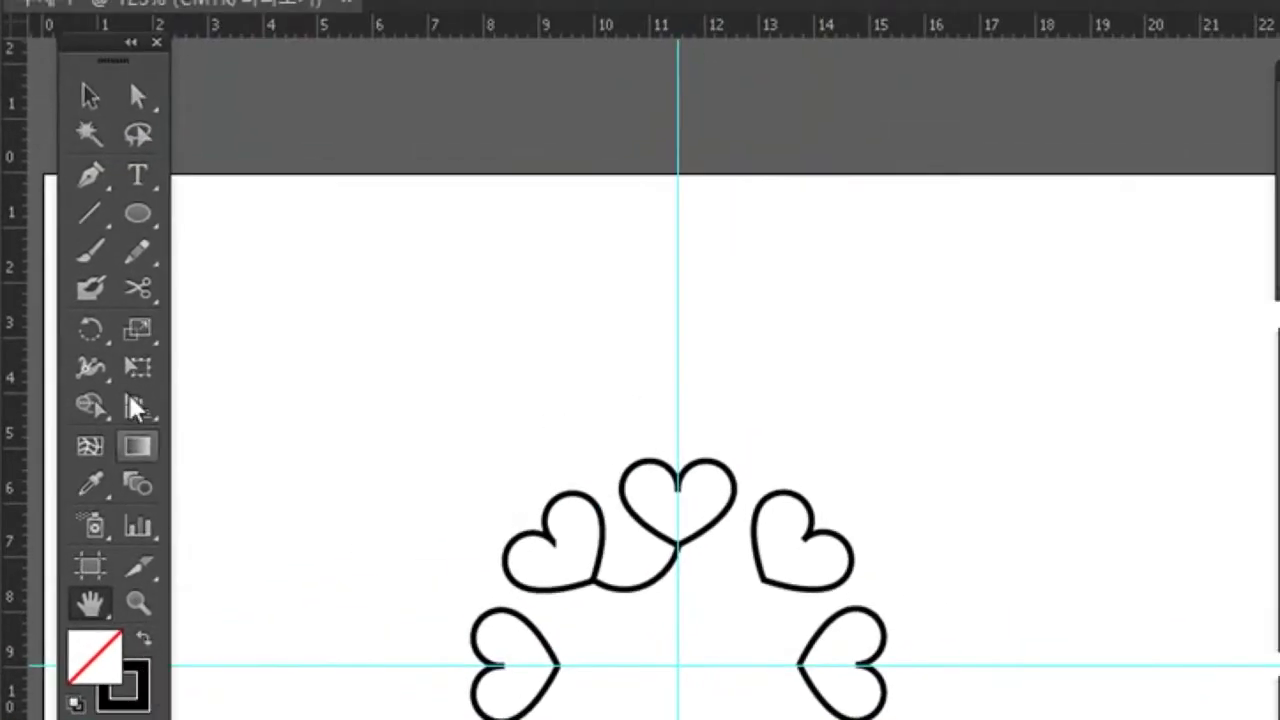
pyautogui.click(88, 100)
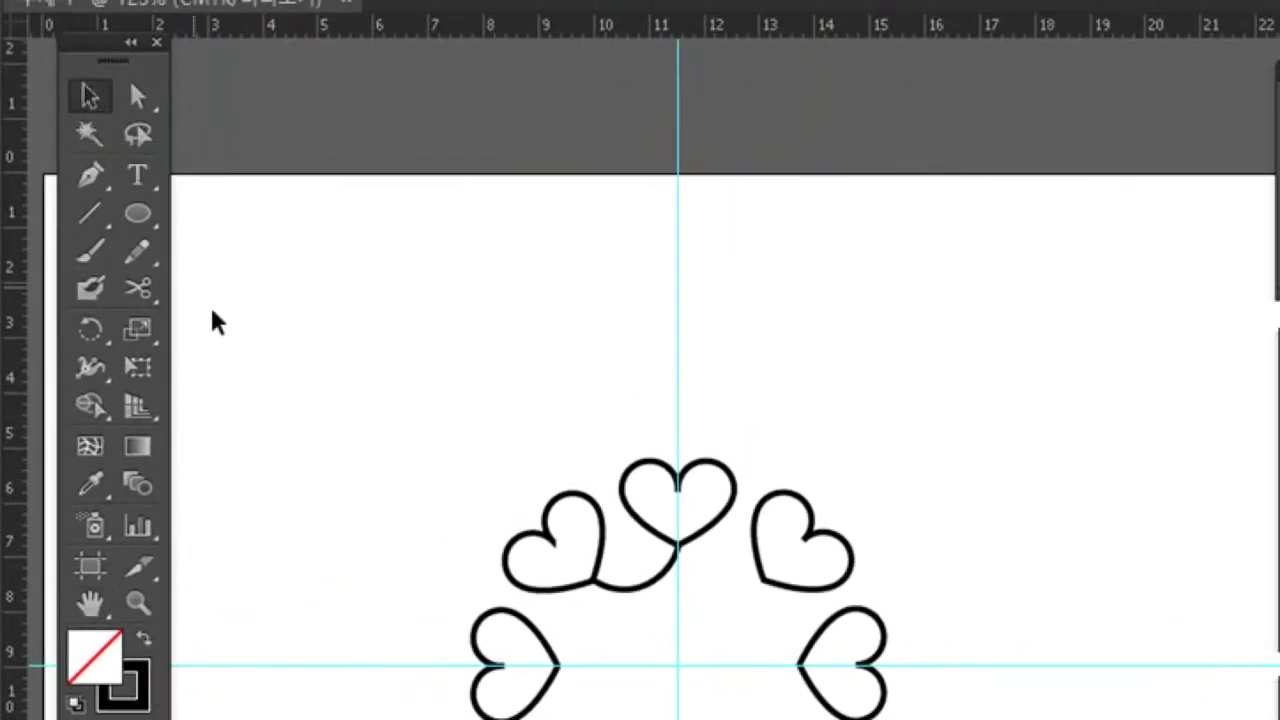
pyautogui.click(643, 585)
pyautogui.press('Delete')
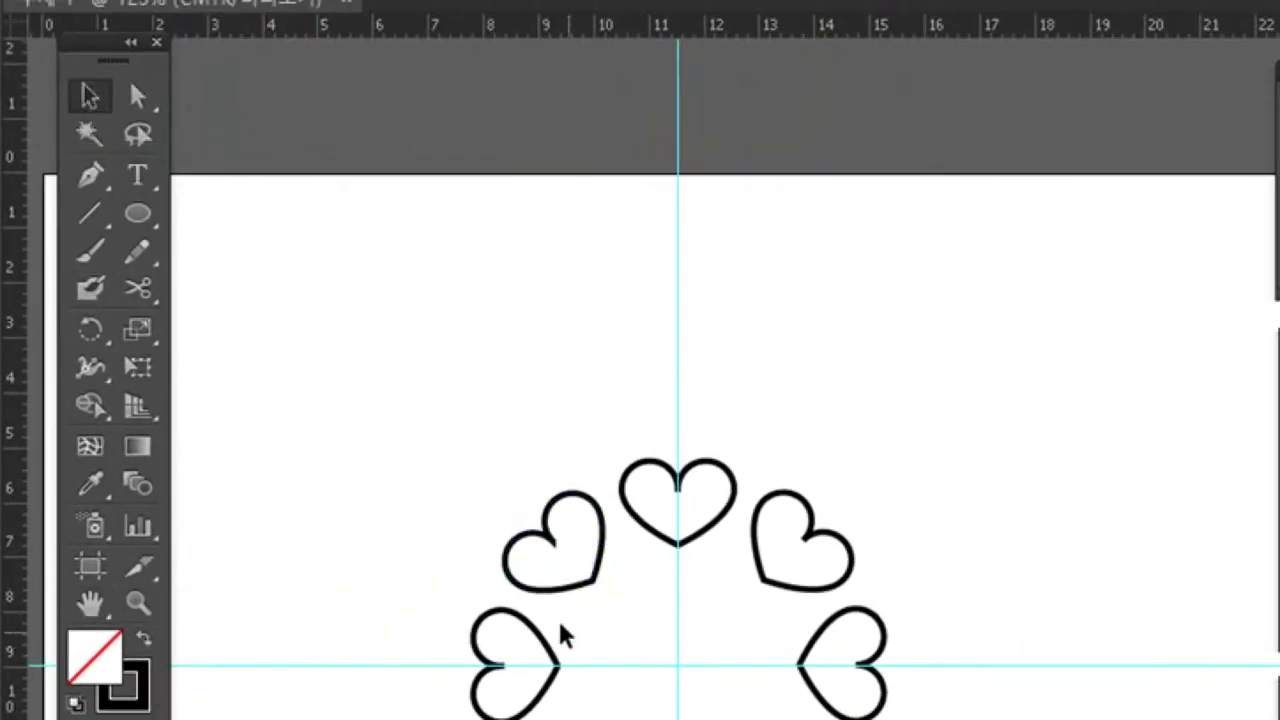
# Step: Draw two circles centred on the guide intersection, one through the hearts' inner tips and one about 8.27 cm wide enclosing the ring
pyautogui.click(138, 213)
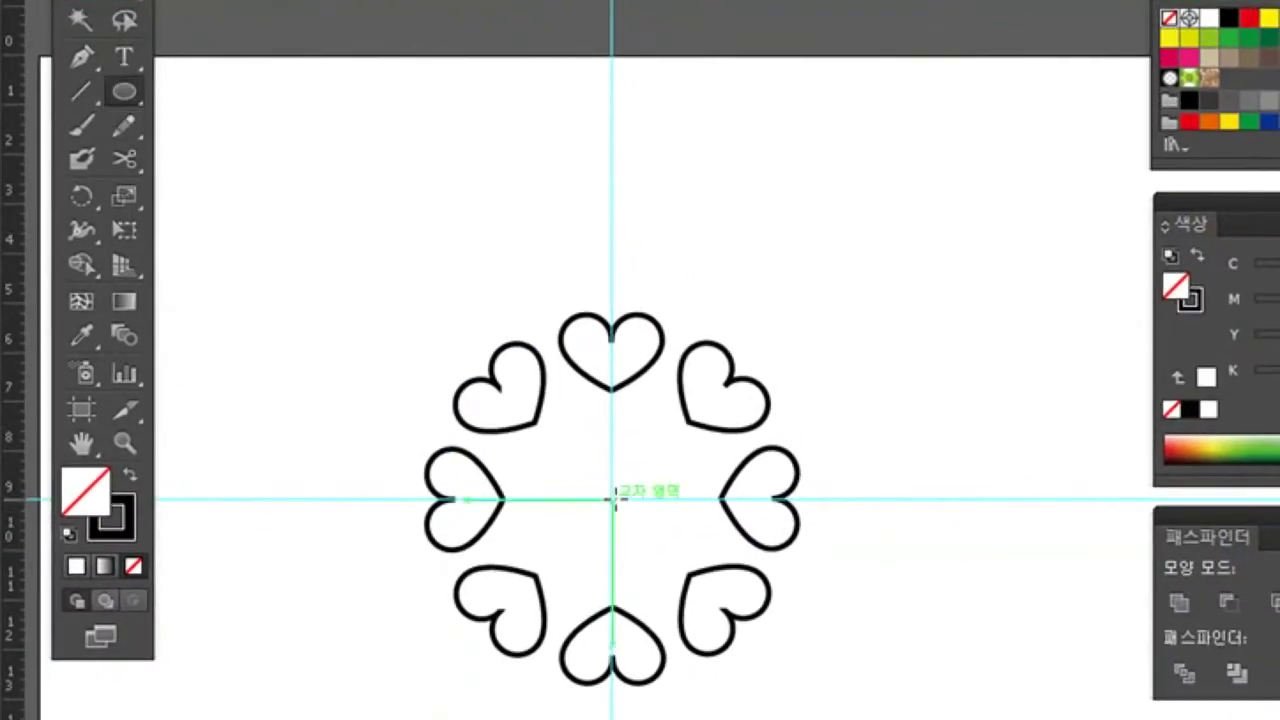
pyautogui.moveTo(612, 497); pyautogui.dragTo(688, 606)
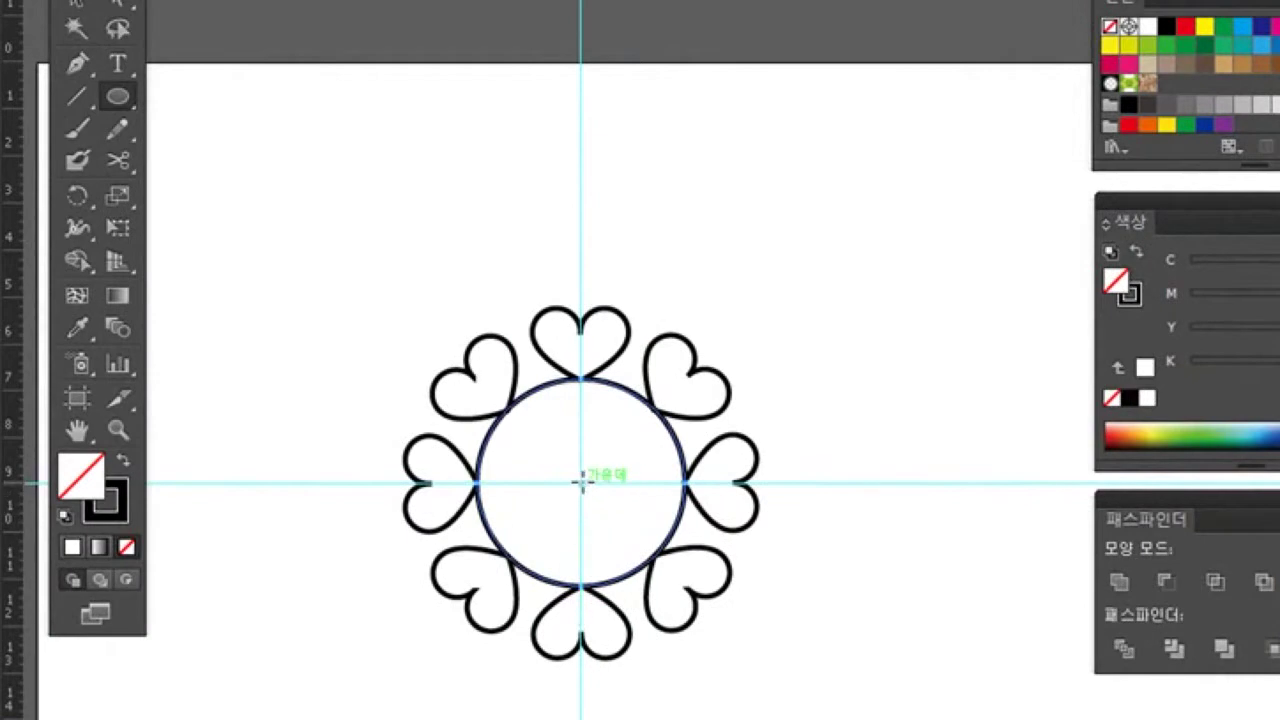
pyautogui.moveTo(580, 481); pyautogui.dragTo(722, 673)
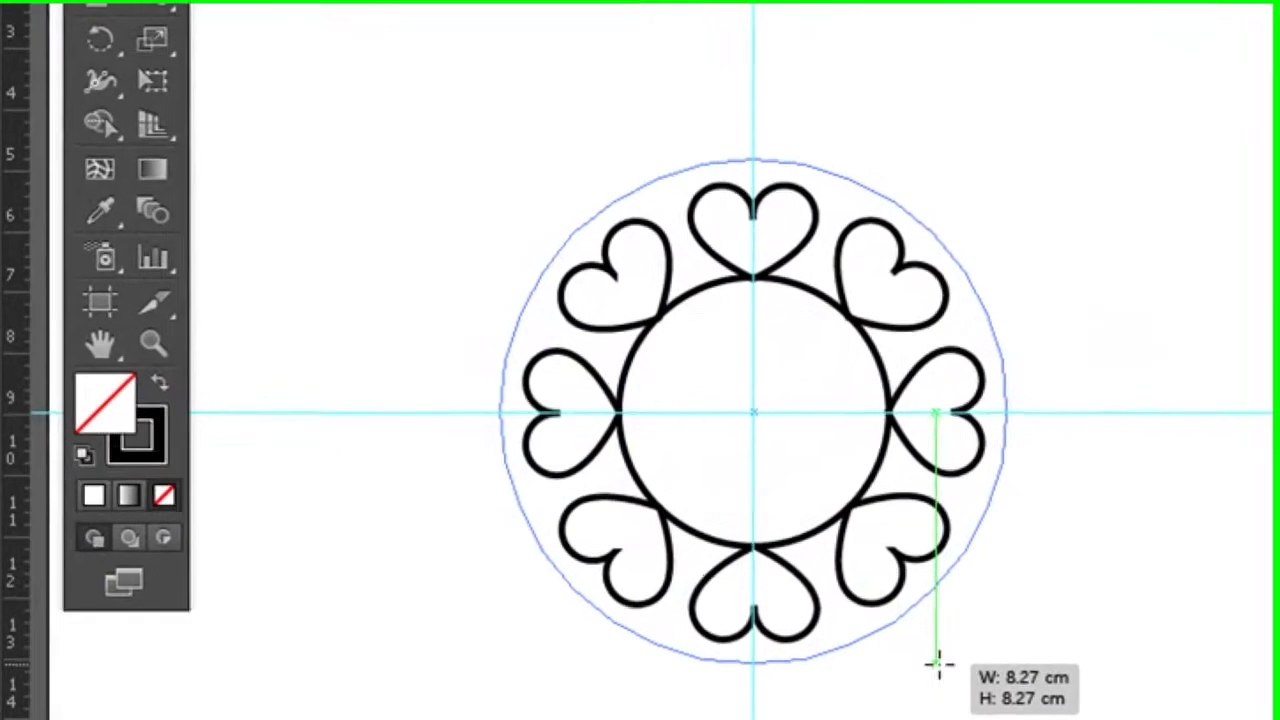
pyautogui.moveTo(938, 663); pyautogui.dragTo(940, 663)
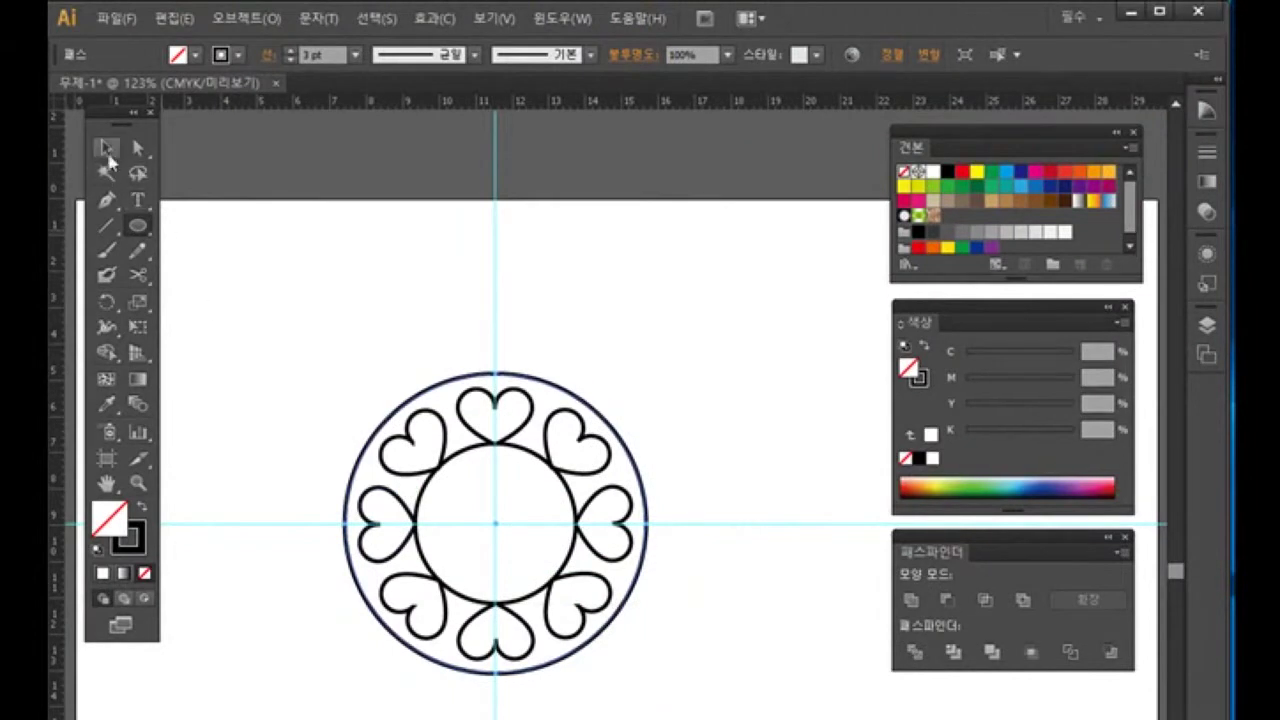
pyautogui.click(107, 152)
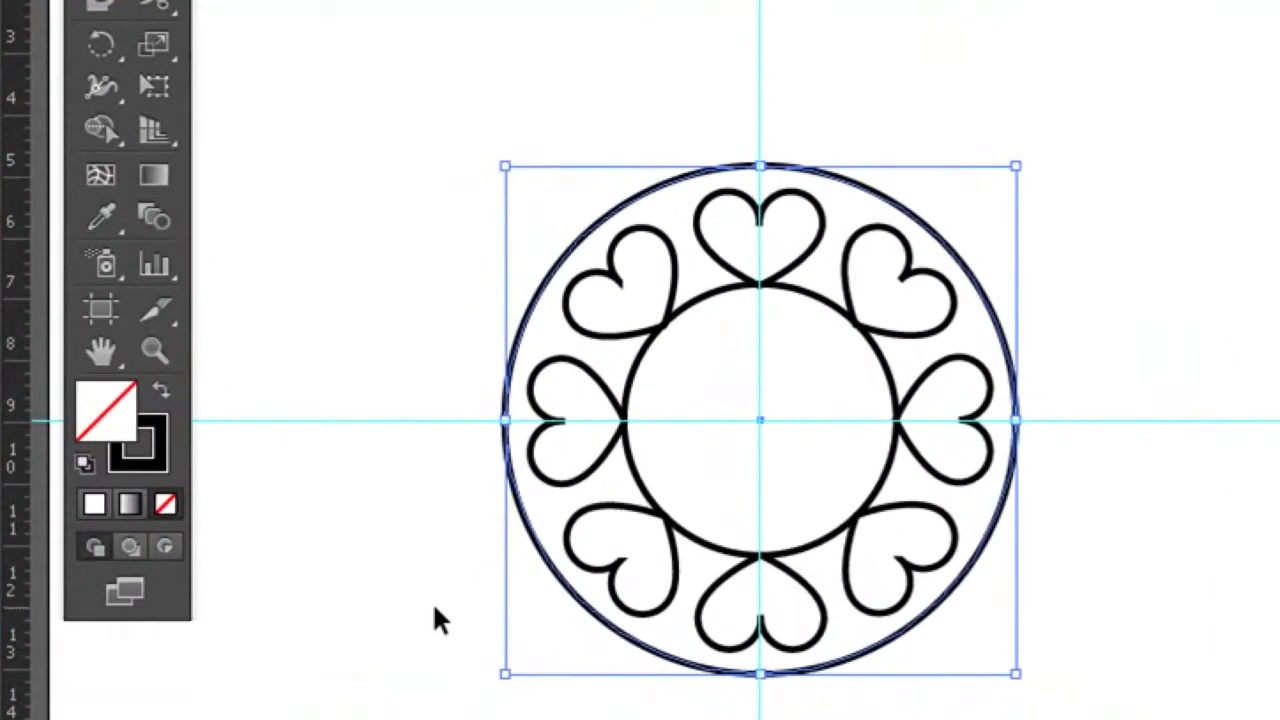
pyautogui.click(433, 608)
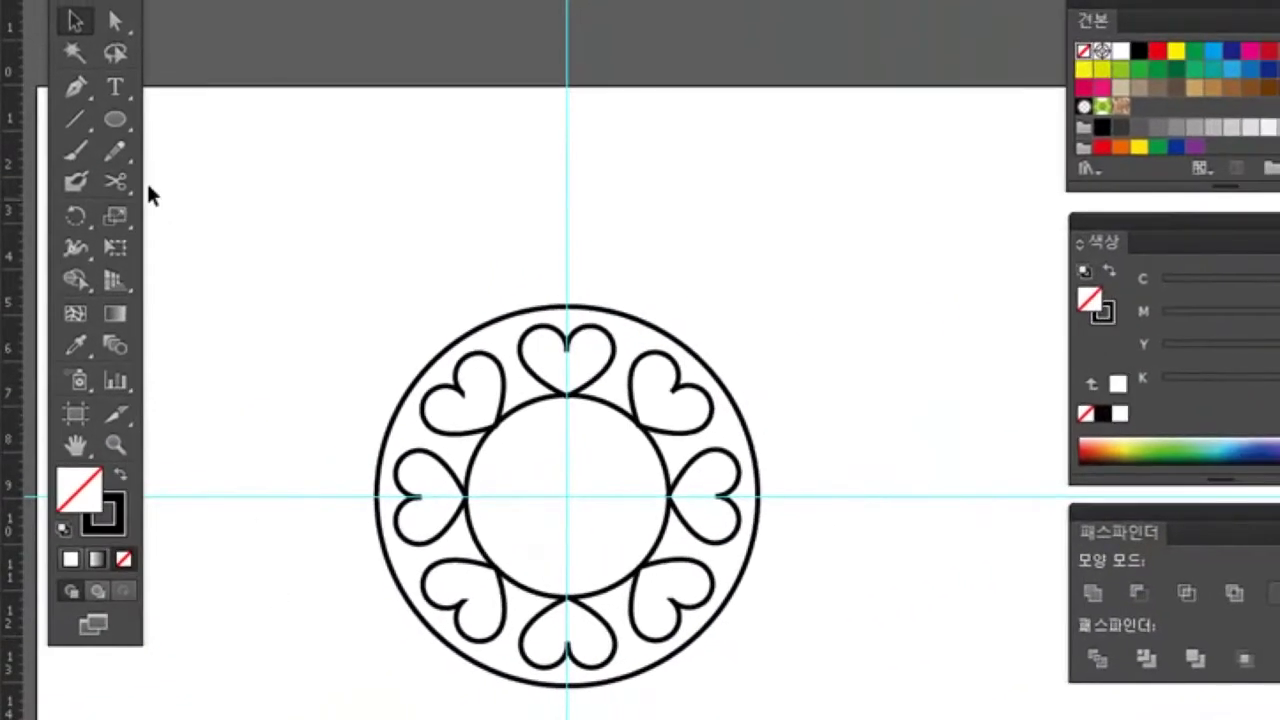
# Step: Add the letter K above the circles and enlarge it to about 1.6 cm wide
pyautogui.click(116, 87)
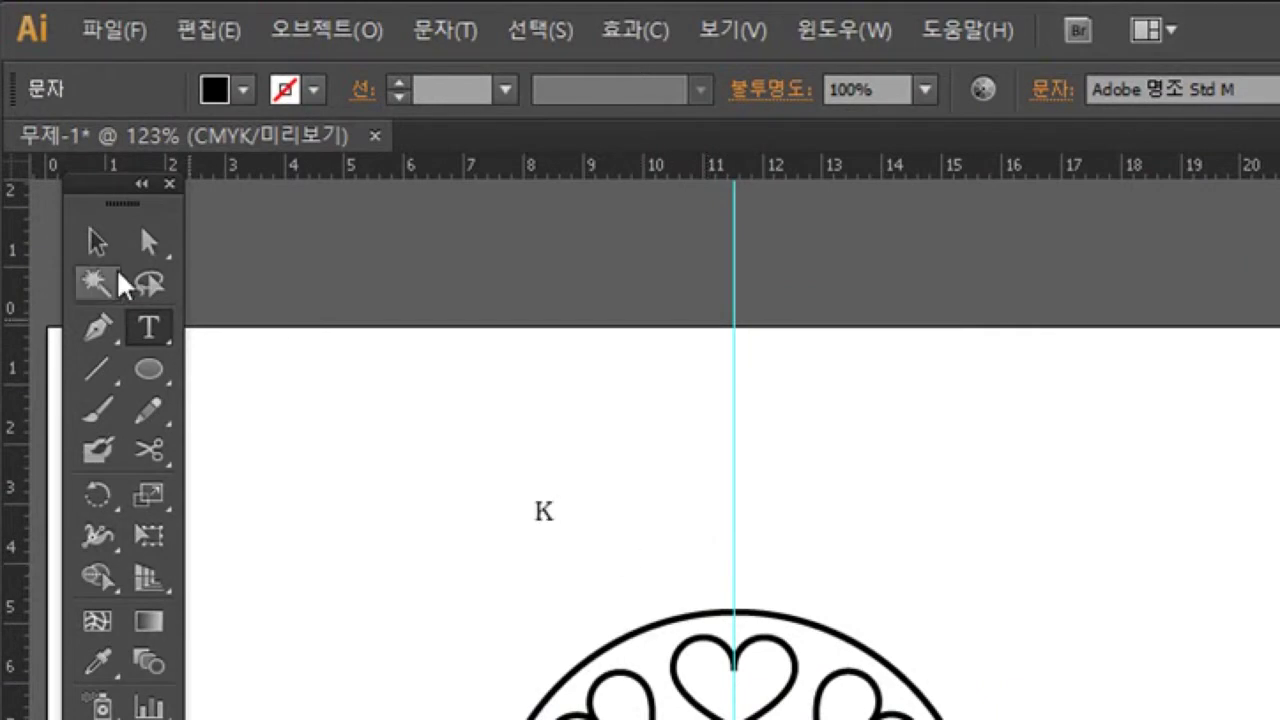
pyautogui.click(96, 244)
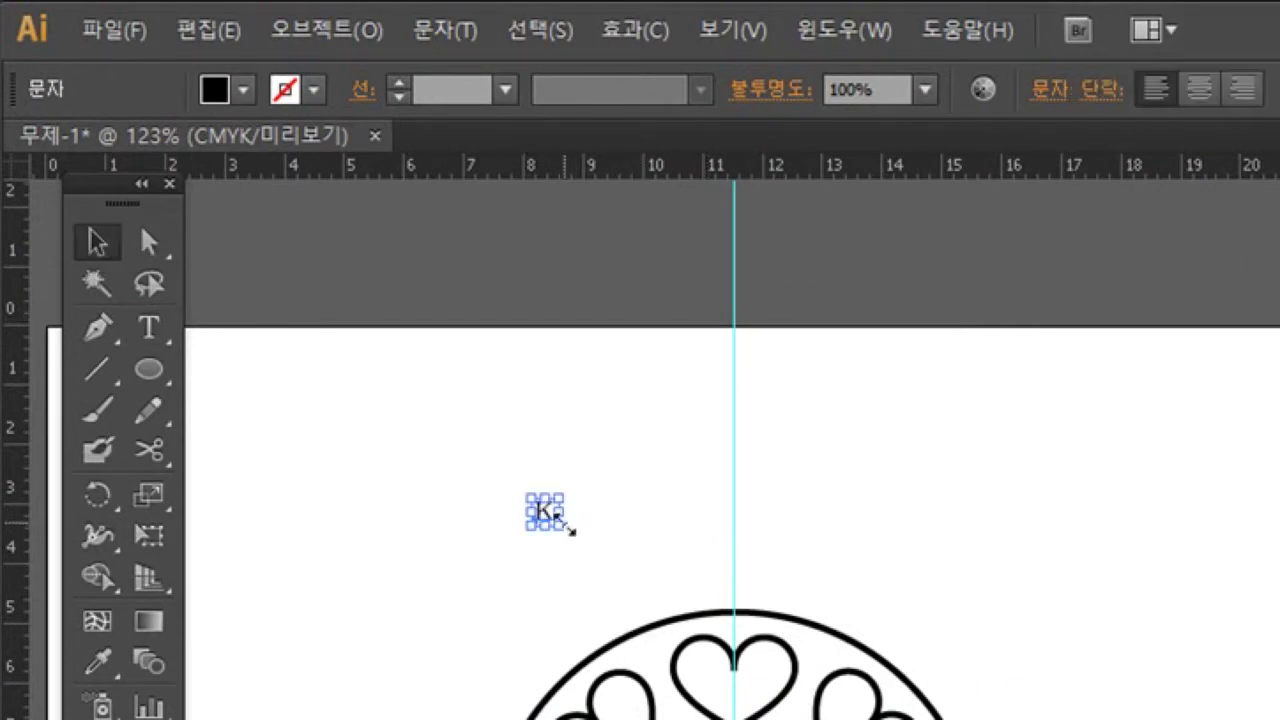
pyautogui.moveTo(559, 525); pyautogui.dragTo(662, 657)
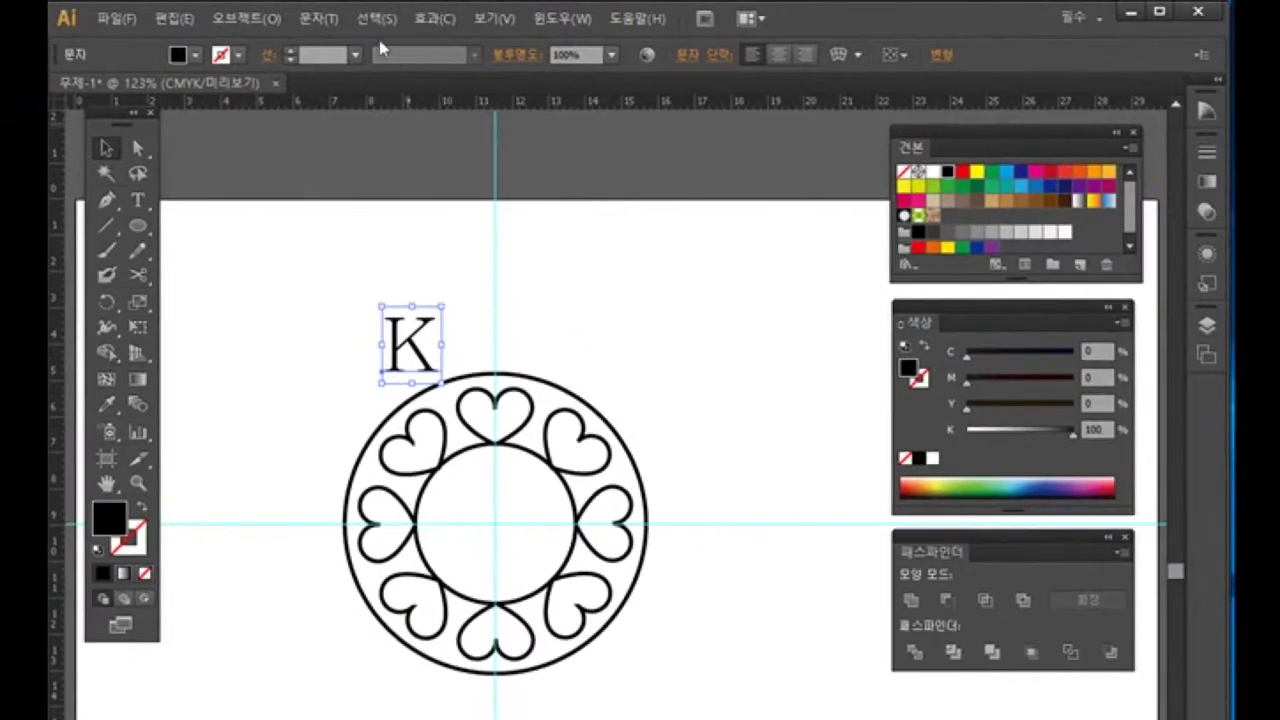
# Step: Change the letter K to a heavy bold sans-serif font and move it inside the inner circle
pyautogui.click(330, 20)
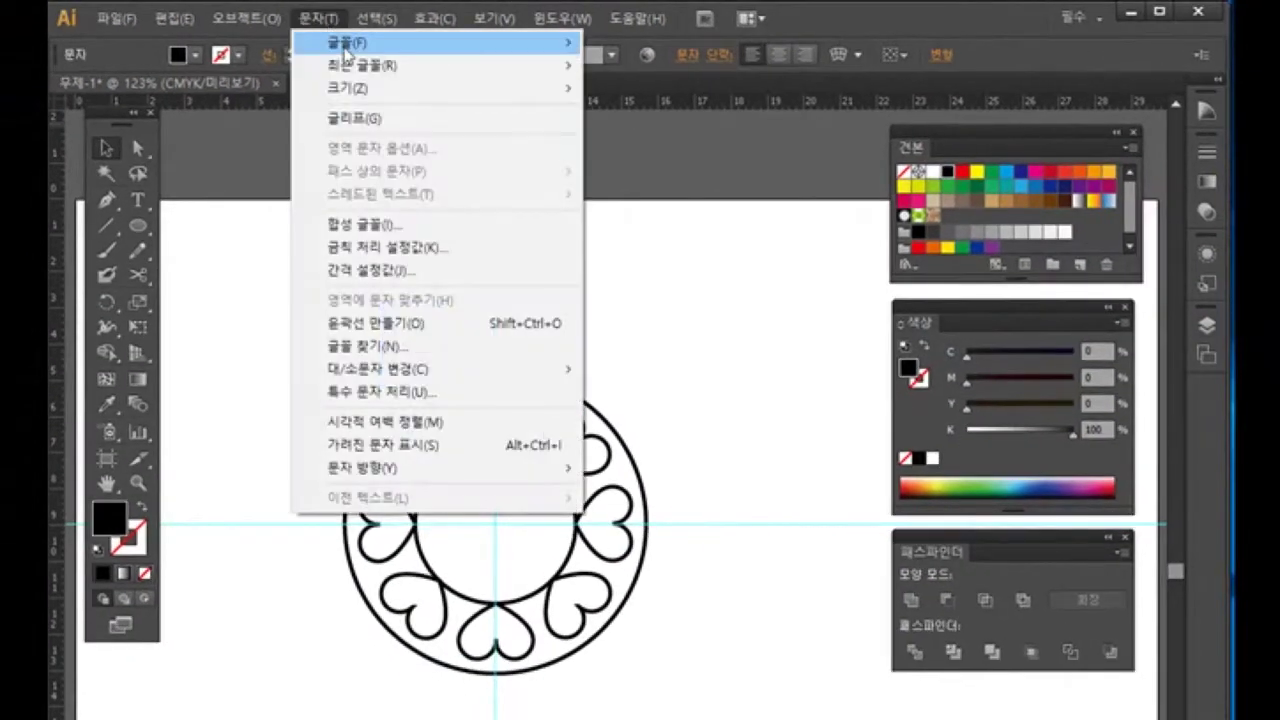
pyautogui.moveTo(345, 53)
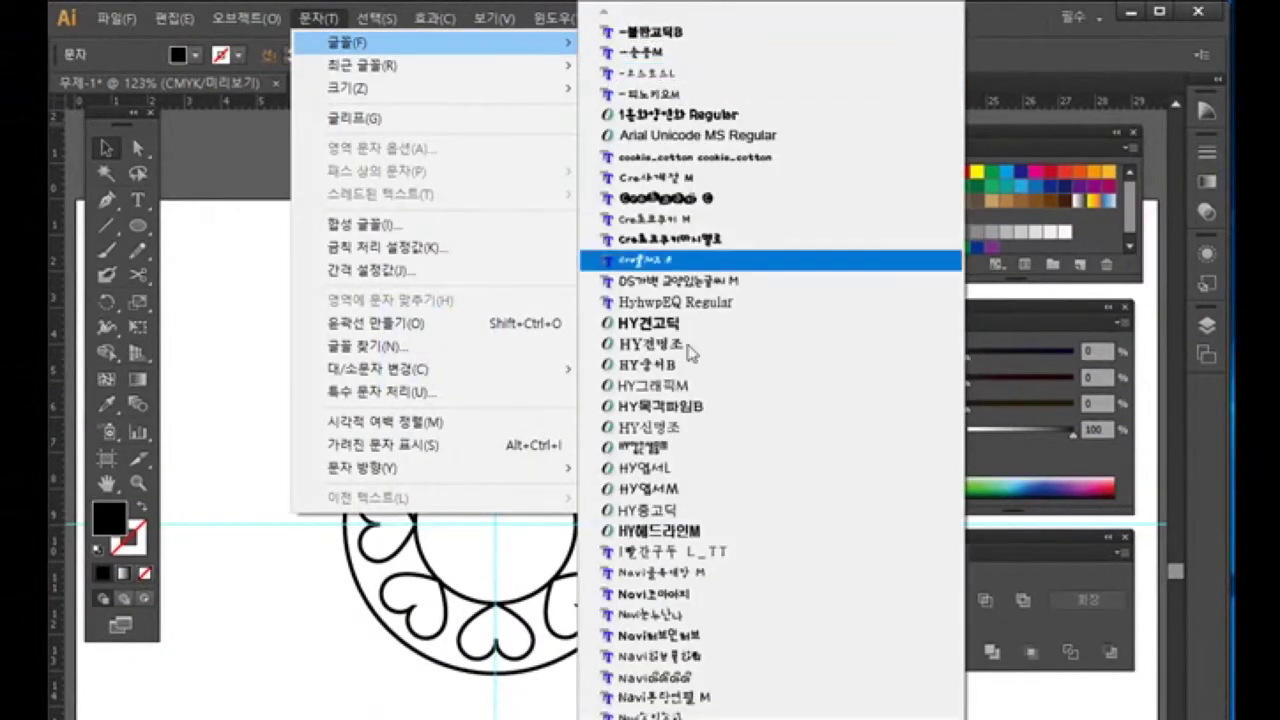
pyautogui.scroll(-5, 770, 400)
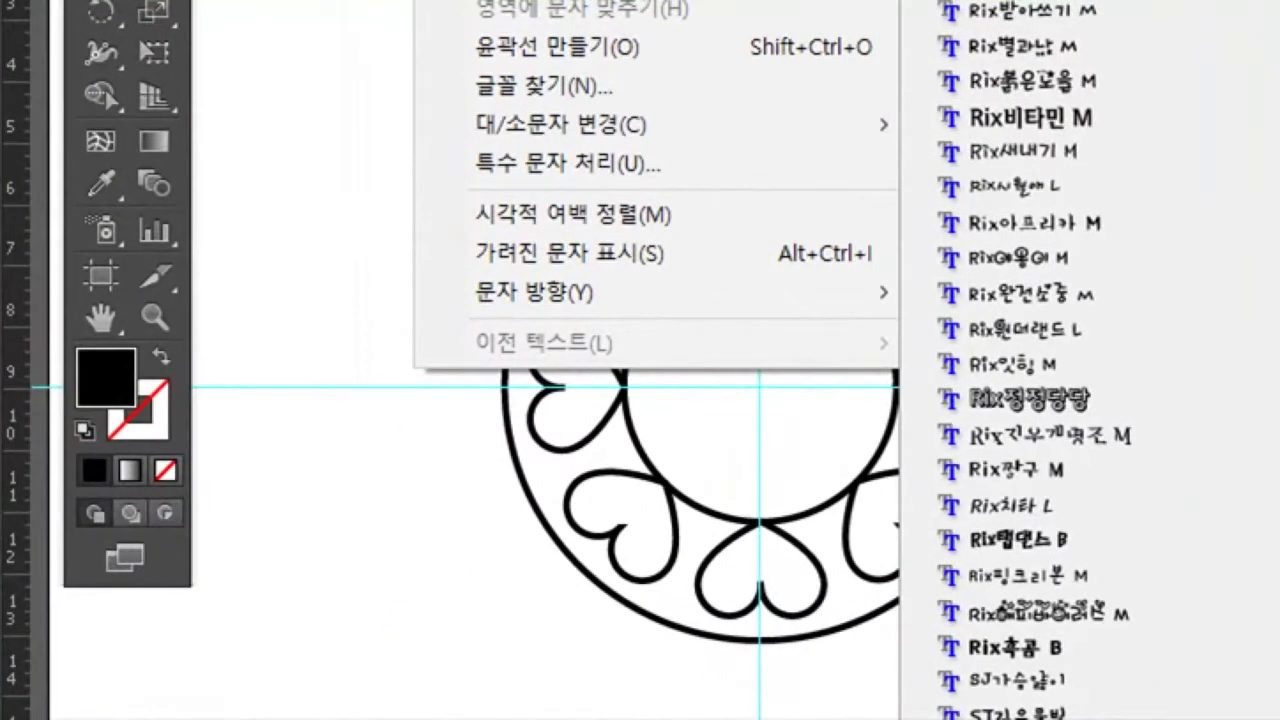
pyautogui.press('Escape')
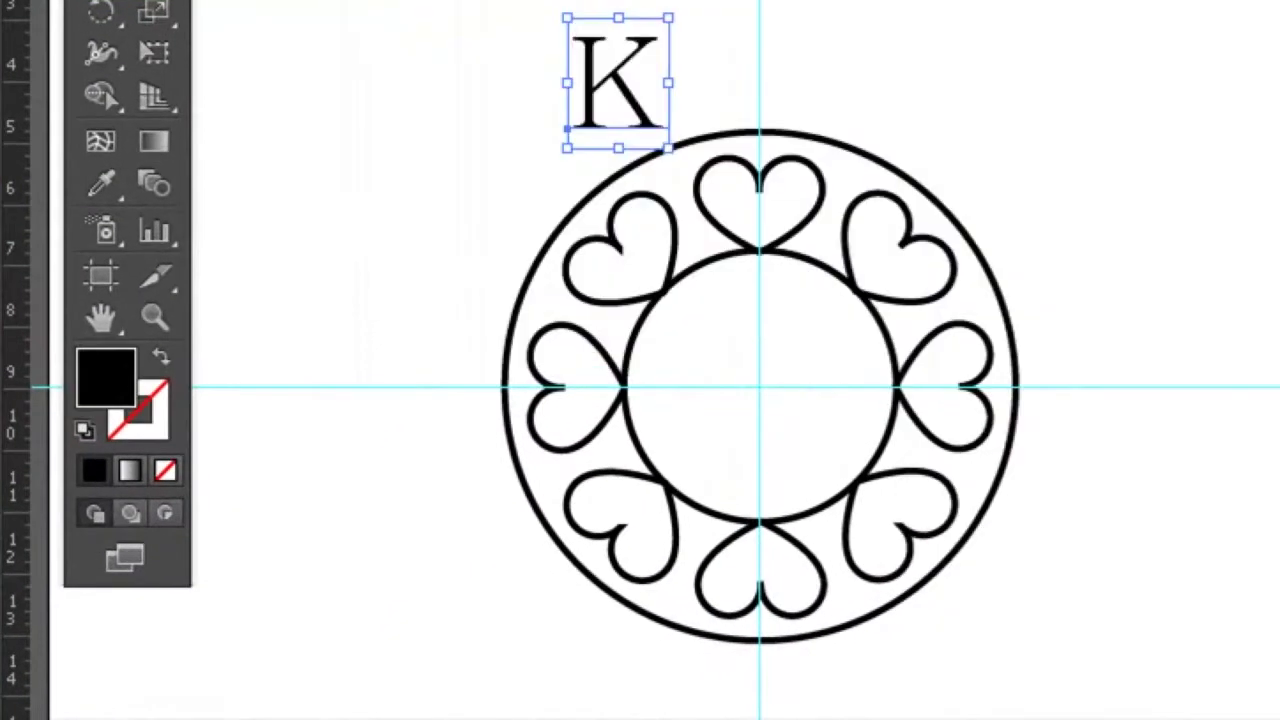
pyautogui.moveTo(630, 125); pyautogui.dragTo(718, 398)
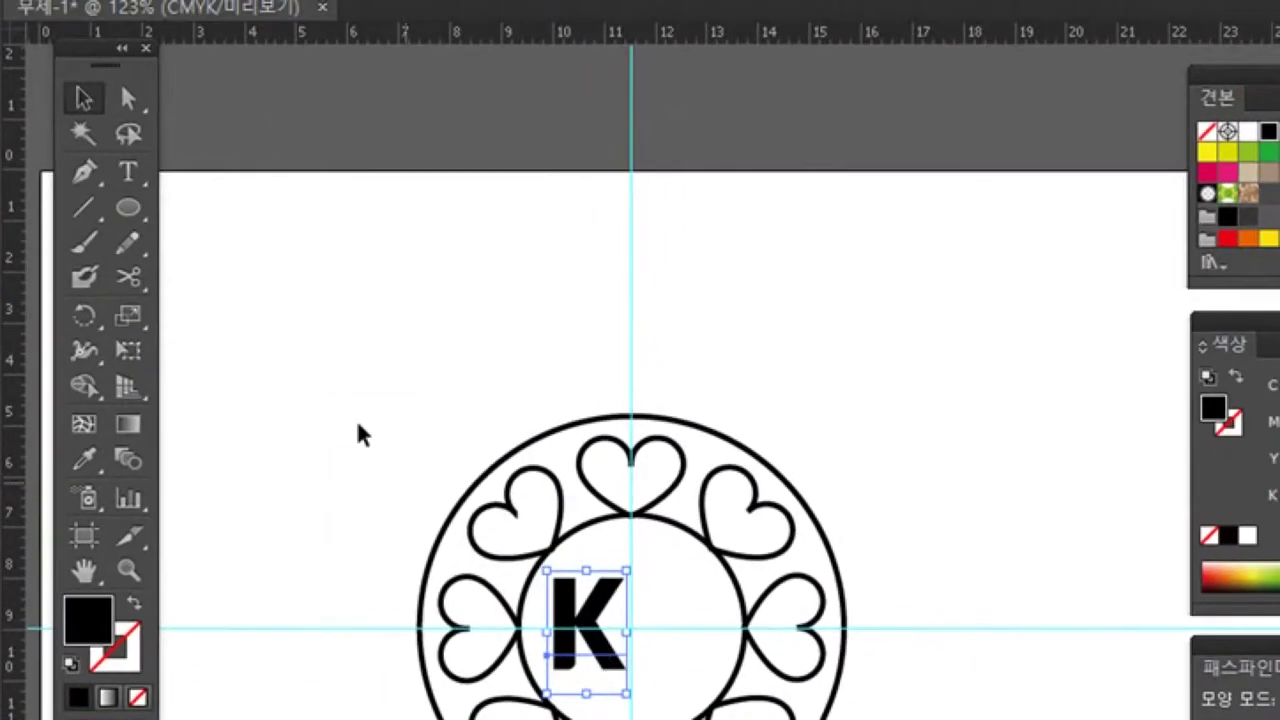
# Step: Replace the letter K inside the inner circle with the initials MS in capitals
pyautogui.click(128, 172)
pyautogui.click(608, 622)
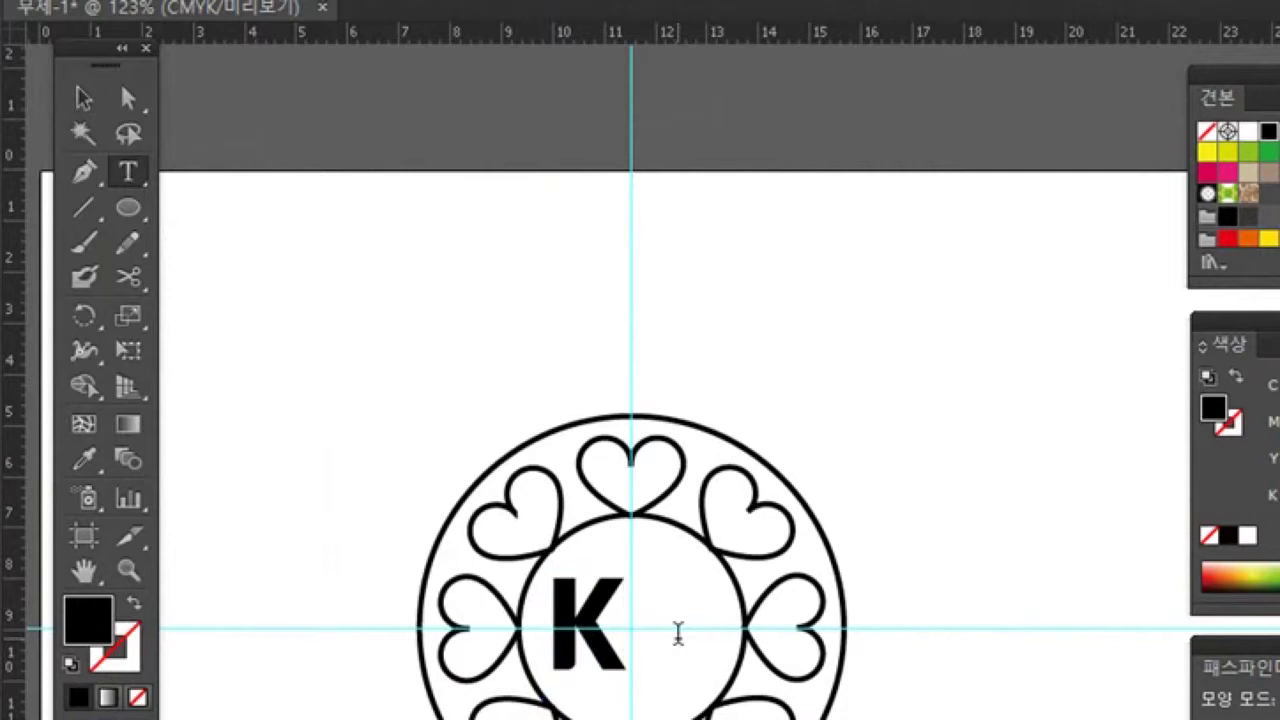
pyautogui.press('BackSpace')
pyautogui.write('m')
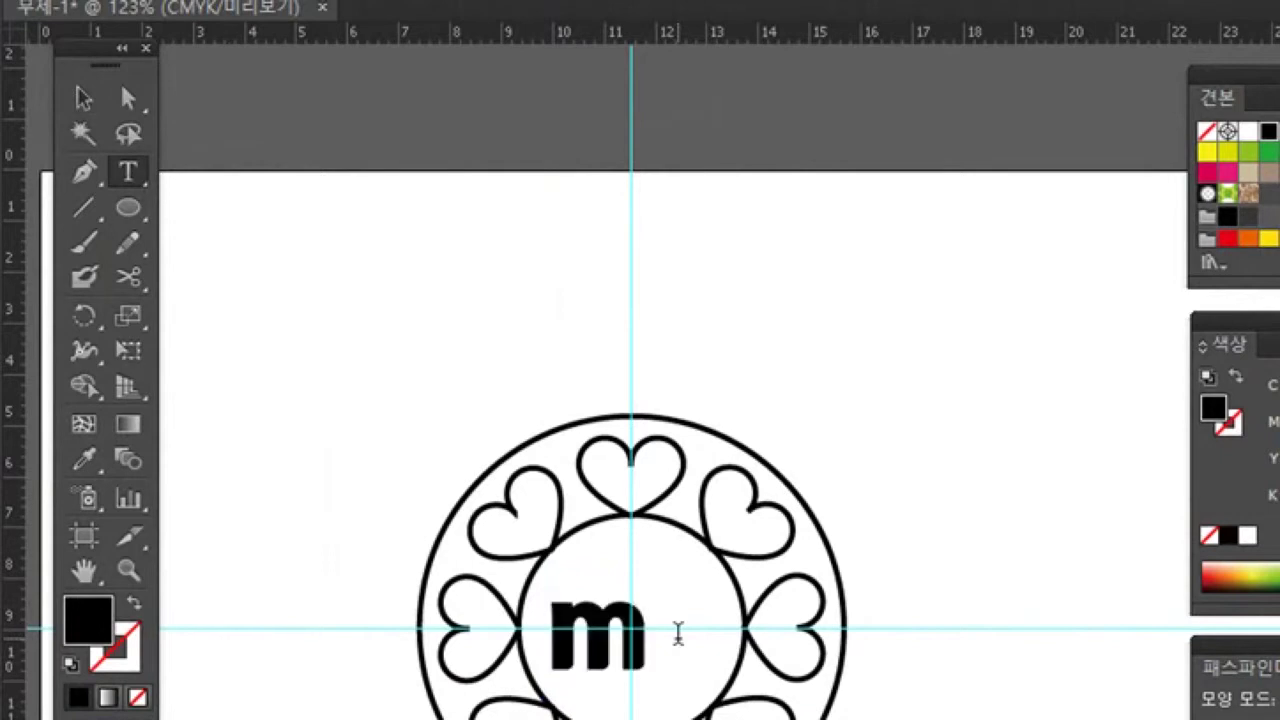
pyautogui.write('N')
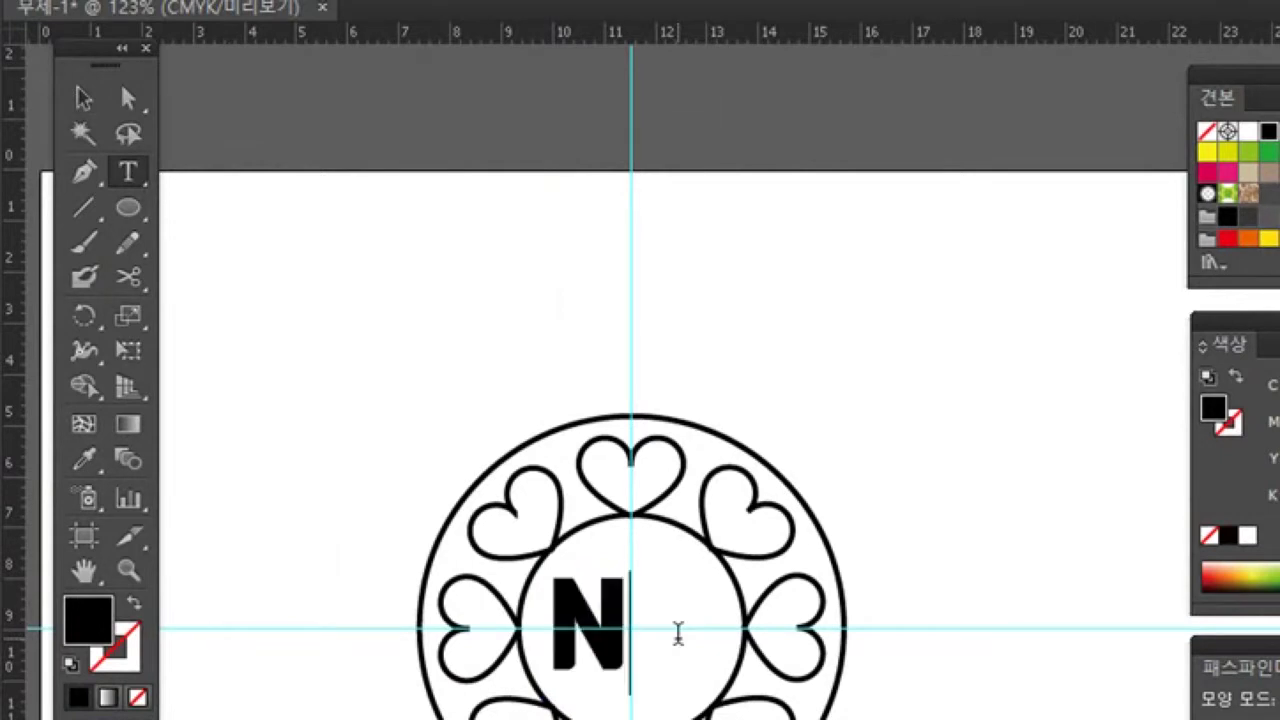
pyautogui.press('BackSpace')
pyautogui.write('M')
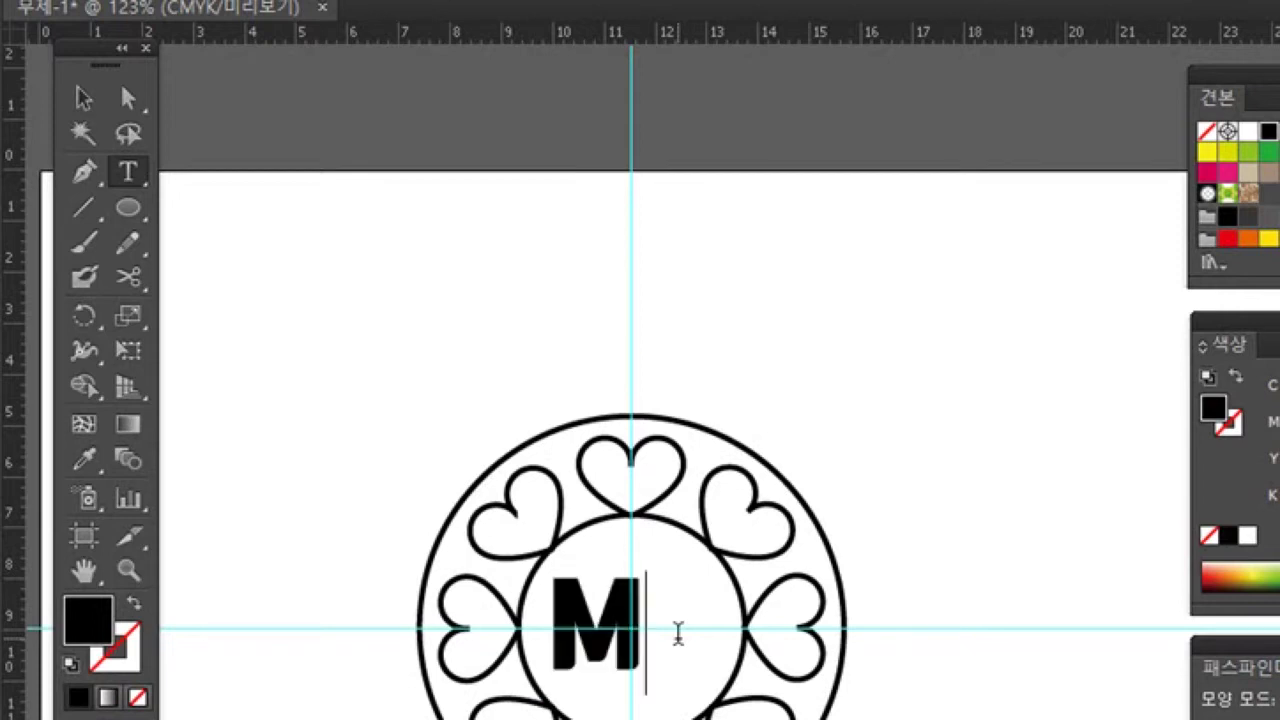
pyautogui.write('s')
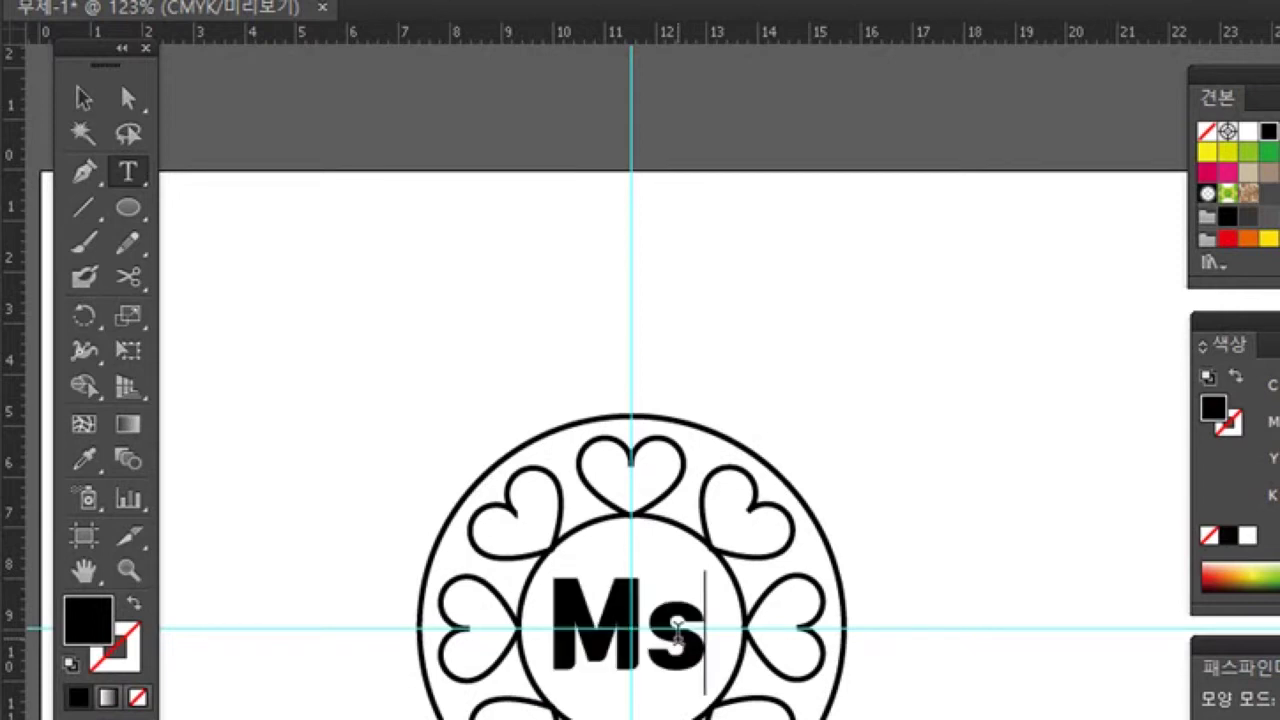
pyautogui.press('BackSpace')
pyautogui.write('S')
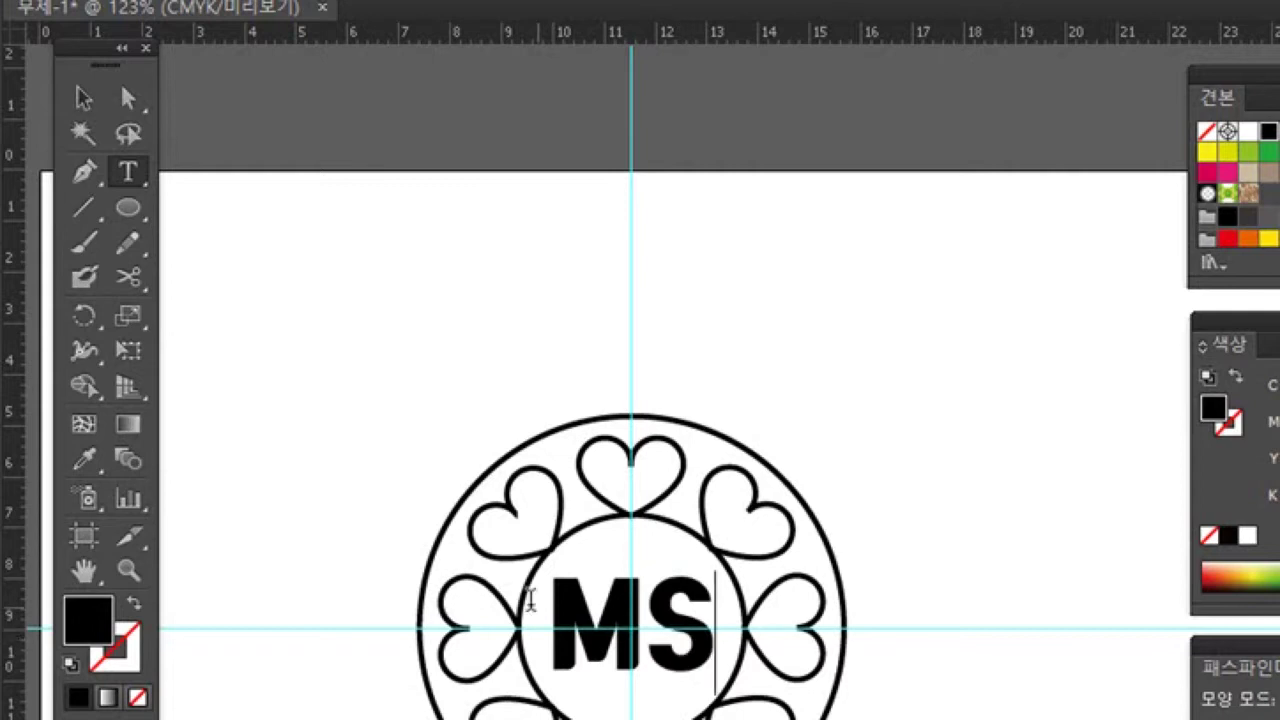
pyautogui.click(83, 98)
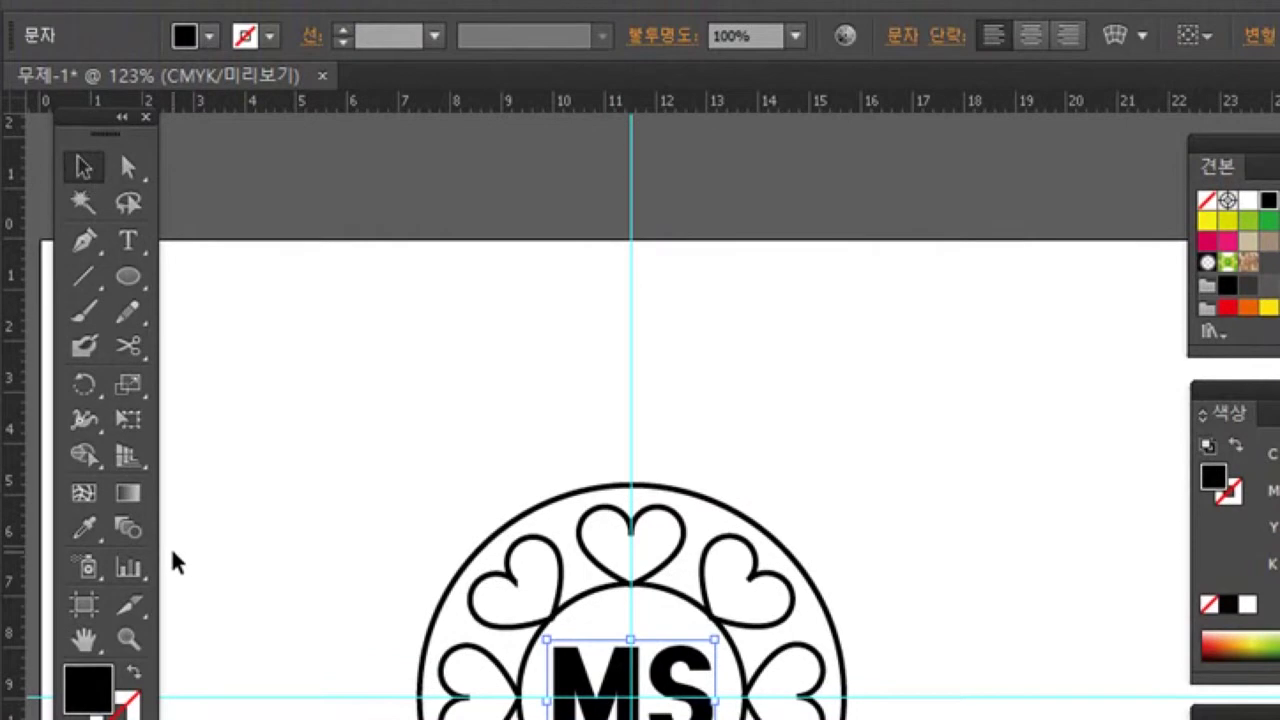
pyautogui.click(245, 545)
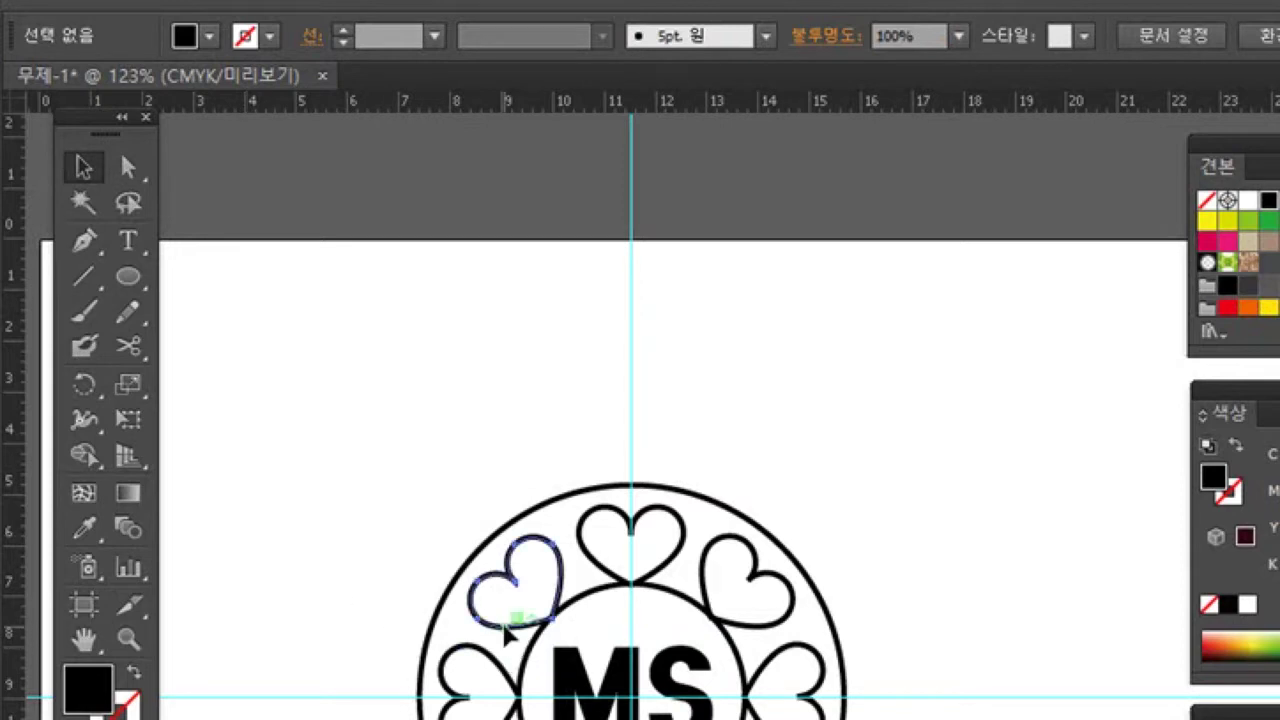
pyautogui.click(507, 632)
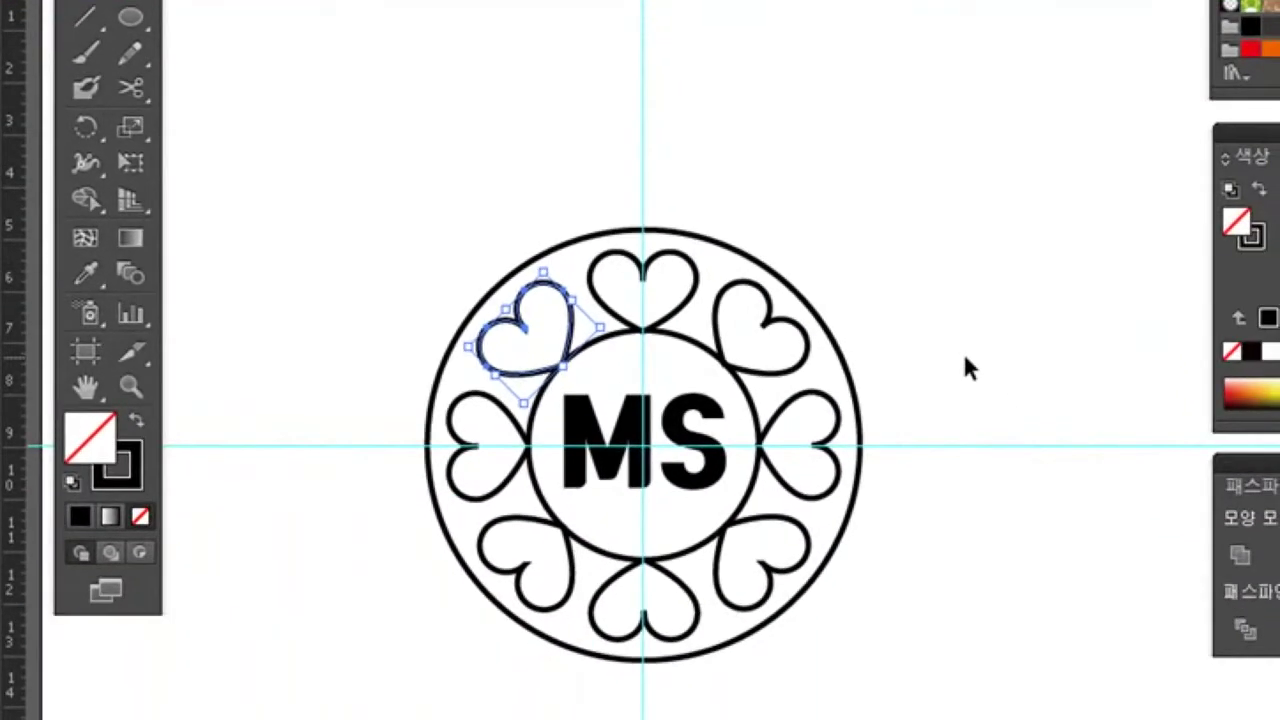
pyautogui.click(1141, 590)
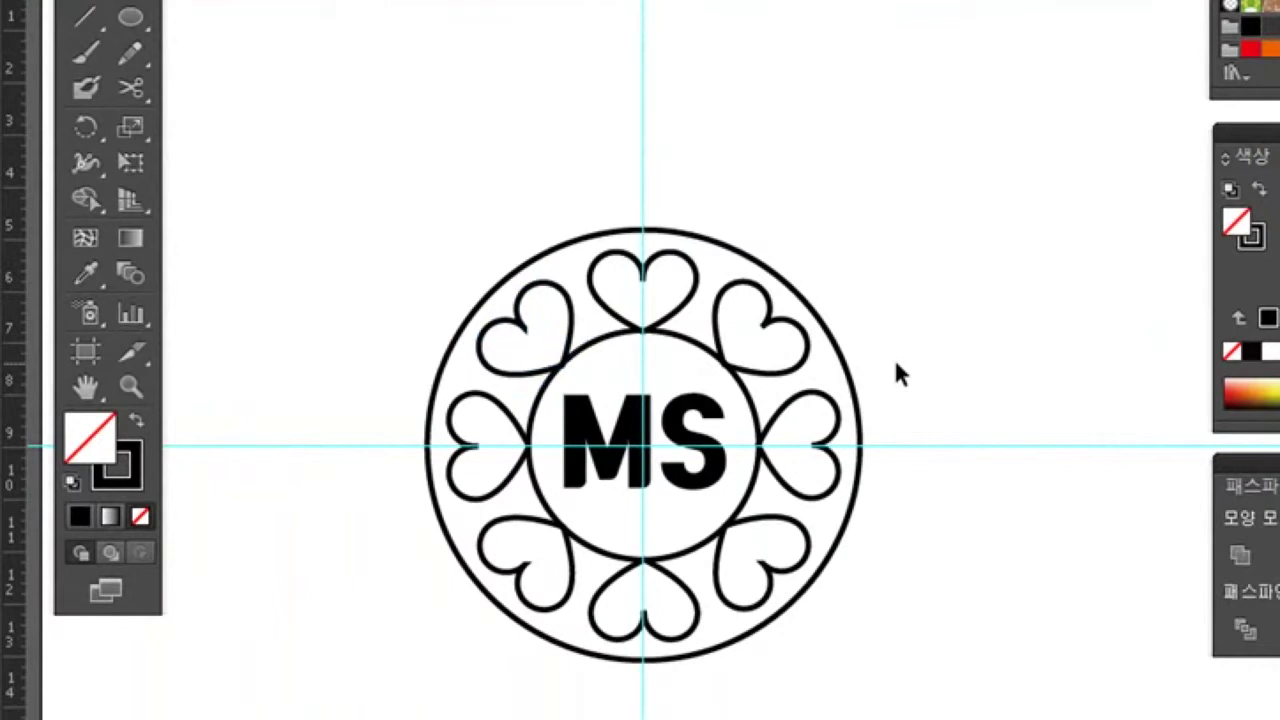
# Step: Add a second vertical guide at about 20.6 cm, right of the heart pattern, and lock the guides
pyautogui.moveTo(362, 212); pyautogui.dragTo(875, 673)
pyautogui.click(88, 391)
pyautogui.moveTo(903, 489); pyautogui.dragTo(728, 399)
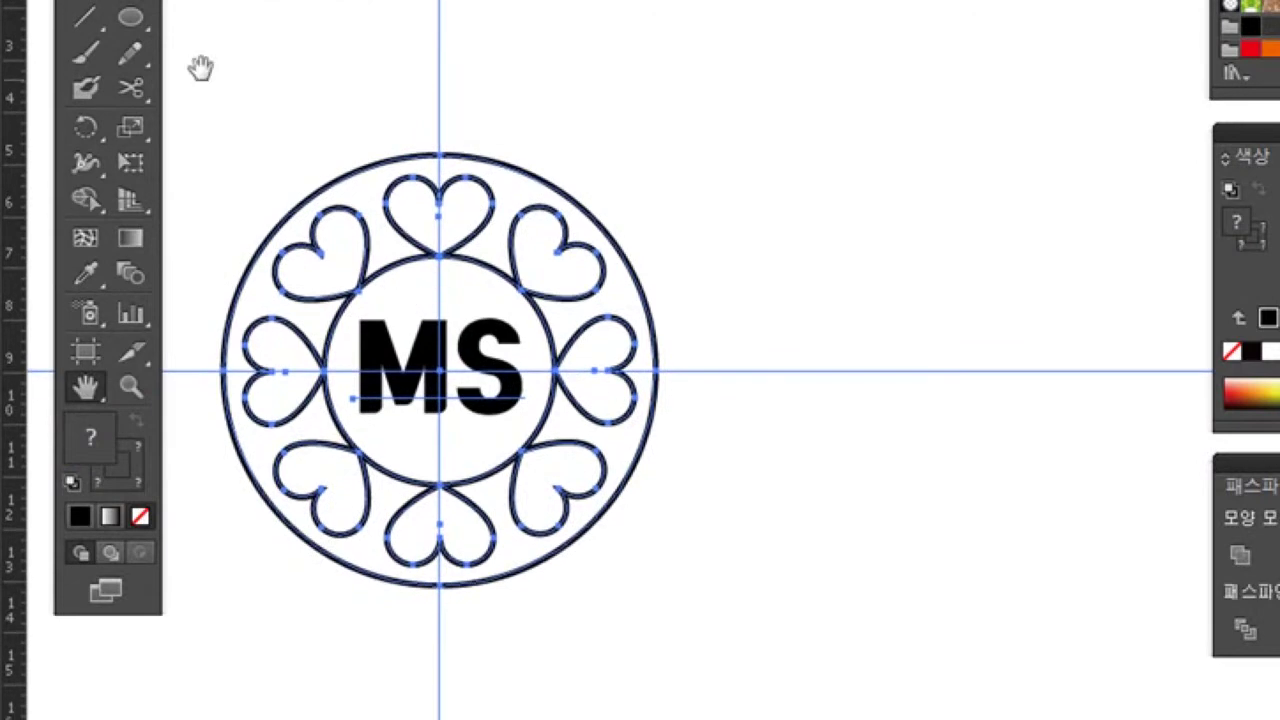
pyautogui.moveTo(12, 248); pyautogui.dragTo(745, 362)
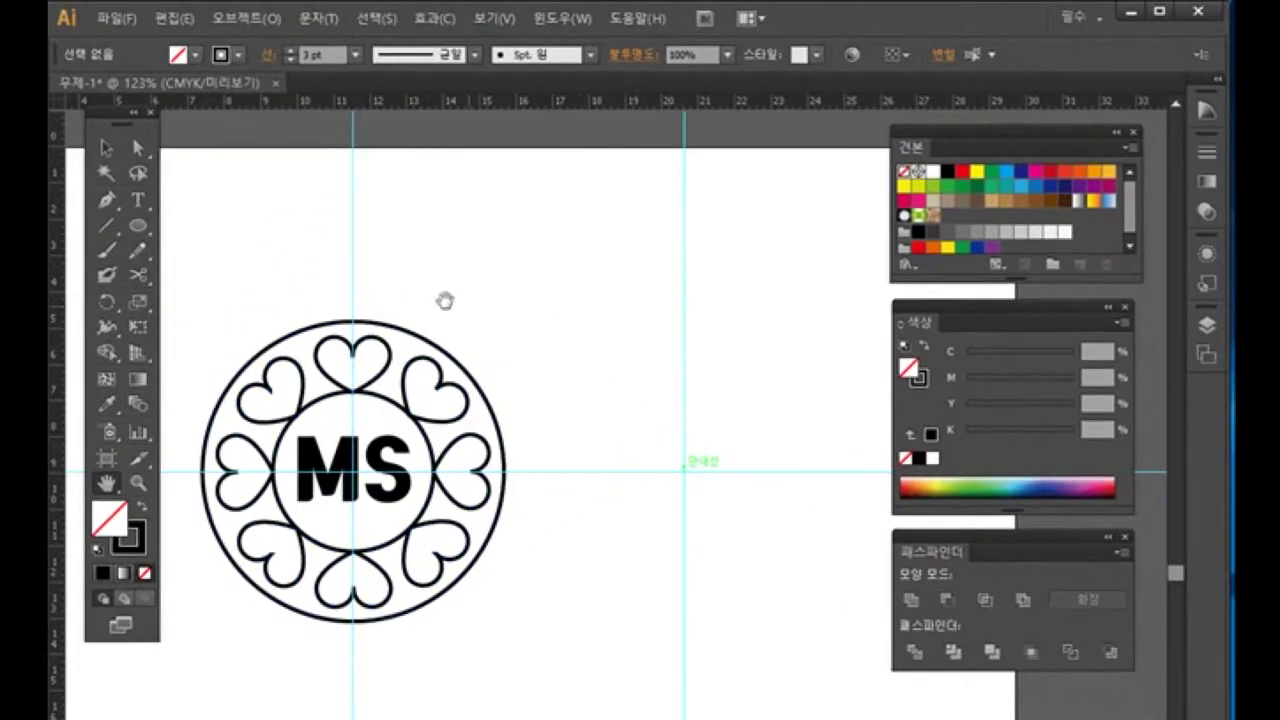
pyautogui.click(105, 147)
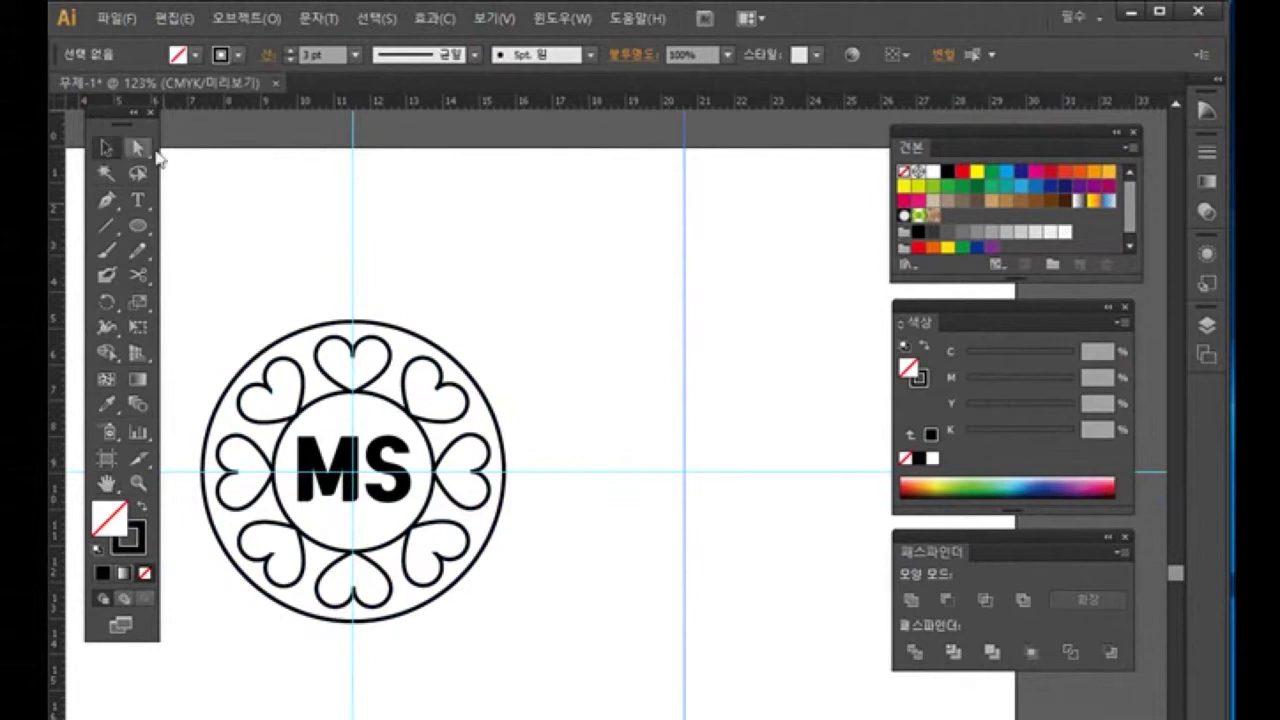
pyautogui.click(494, 18)
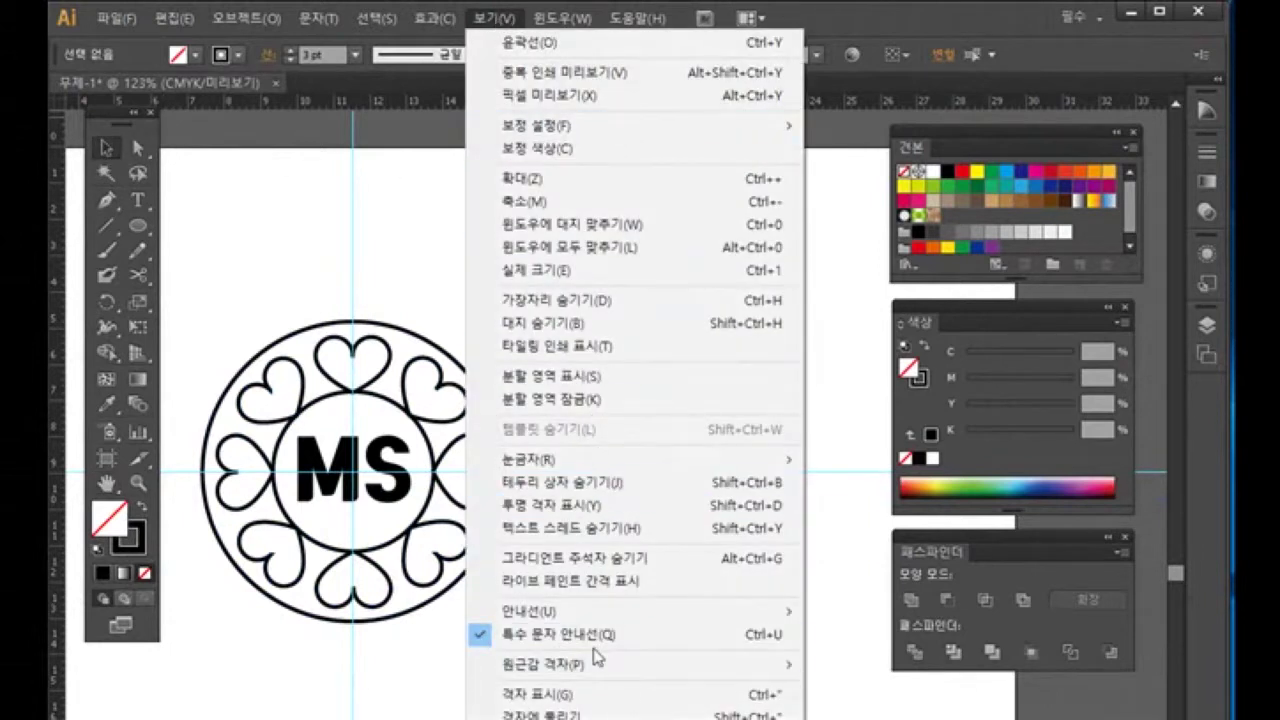
pyautogui.moveTo(587, 620)
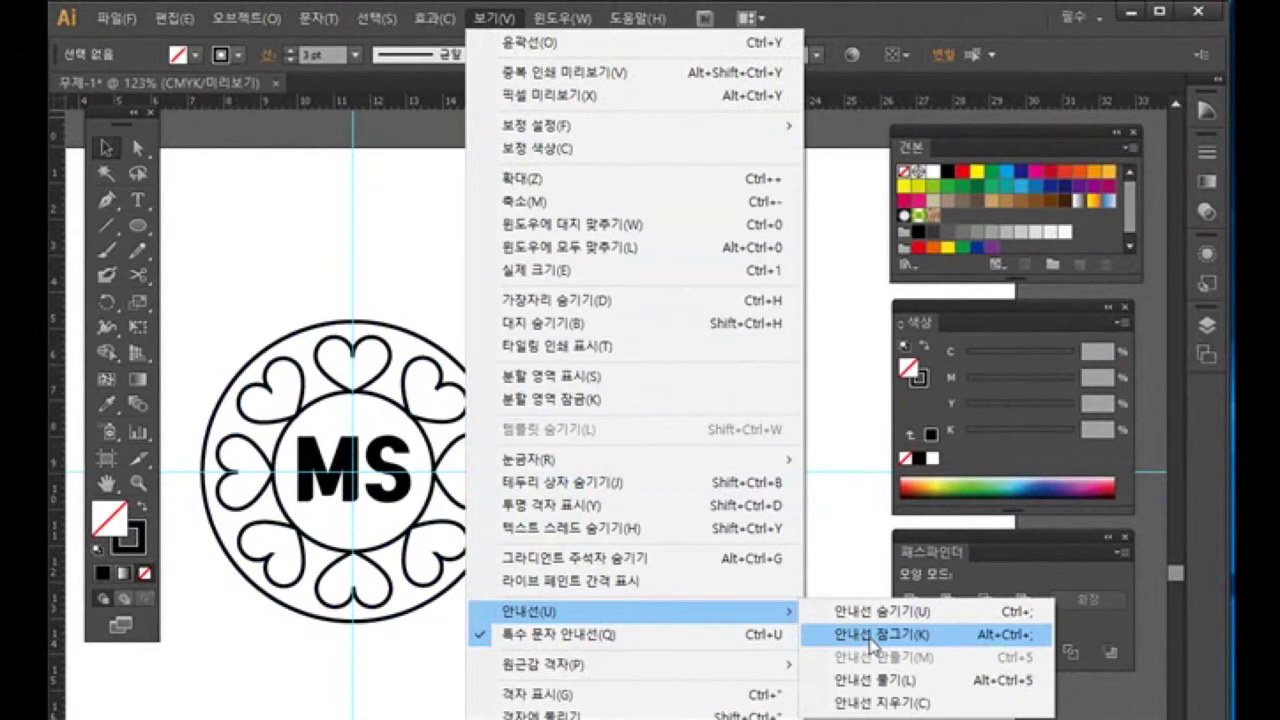
pyautogui.click(871, 635)
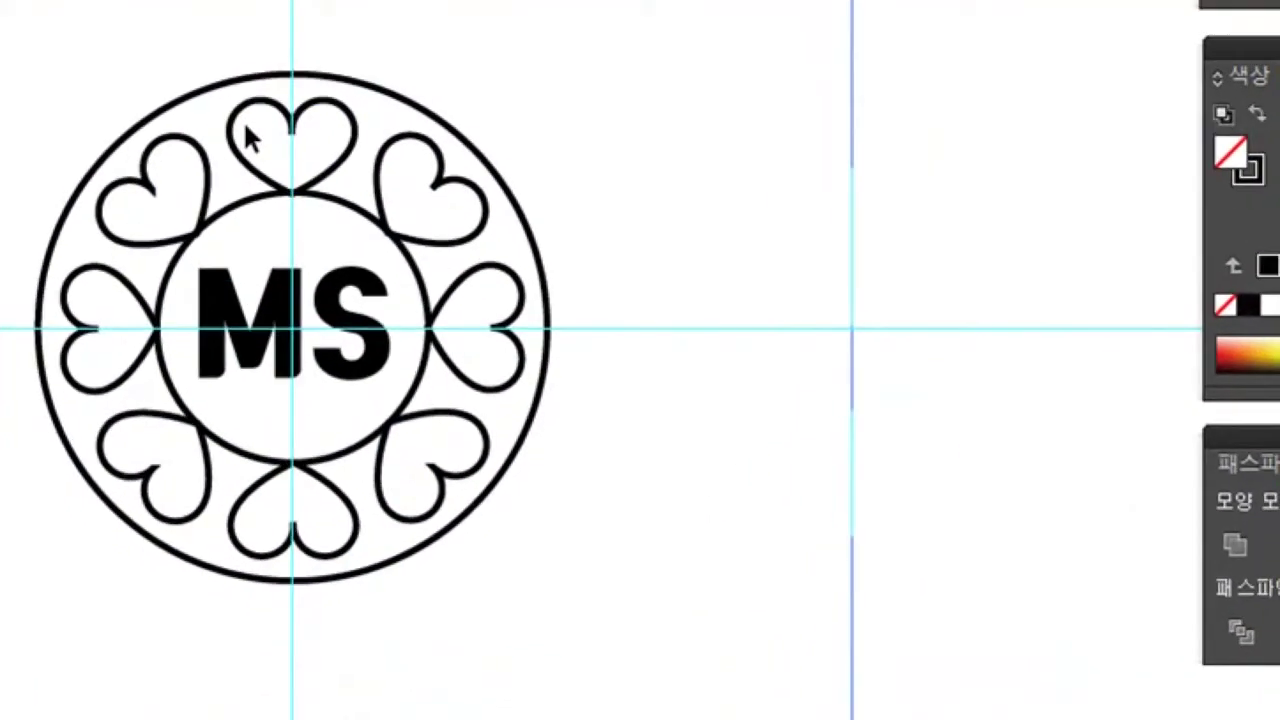
# Step: Copy the ring's top heart horizontally onto the second vertical guide and shrink the copy to about 1 cm wide
pyautogui.moveTo(327, 357); pyautogui.dragTo(318, 355)
pyautogui.moveTo(237, 133); pyautogui.dragTo(783, 133)
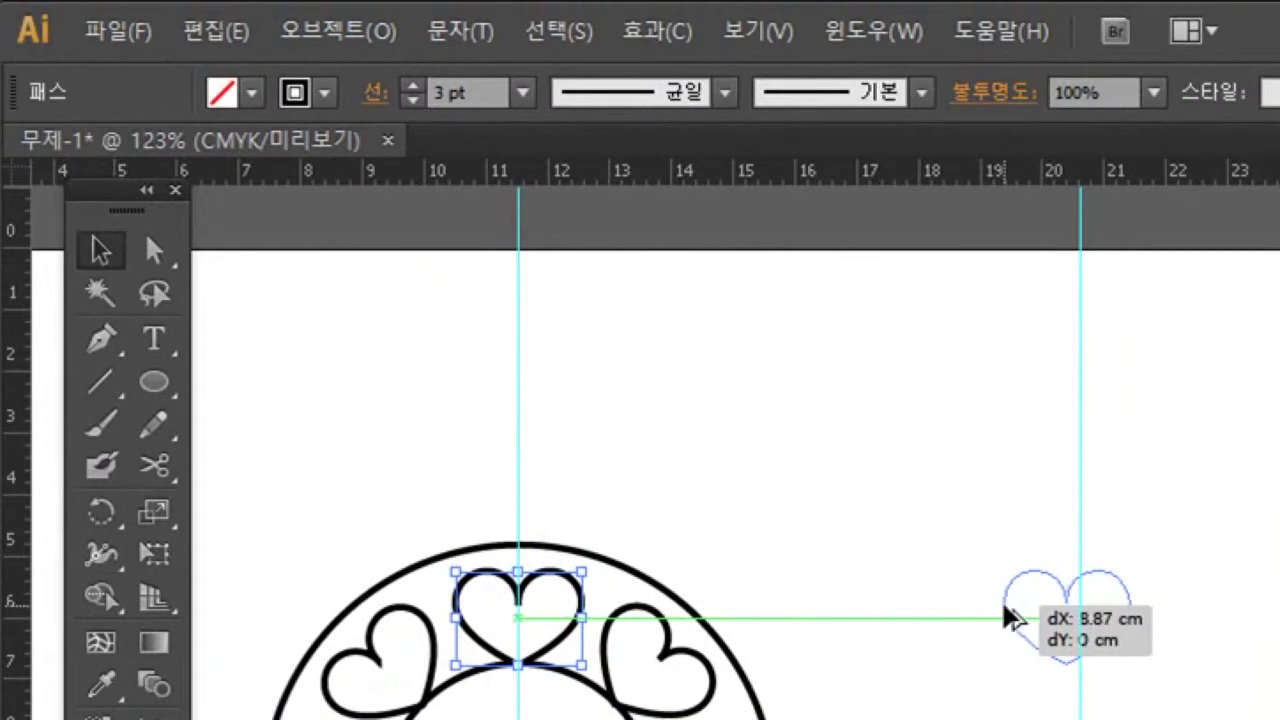
pyautogui.moveTo(1010, 617); pyautogui.dragTo(1020, 618)
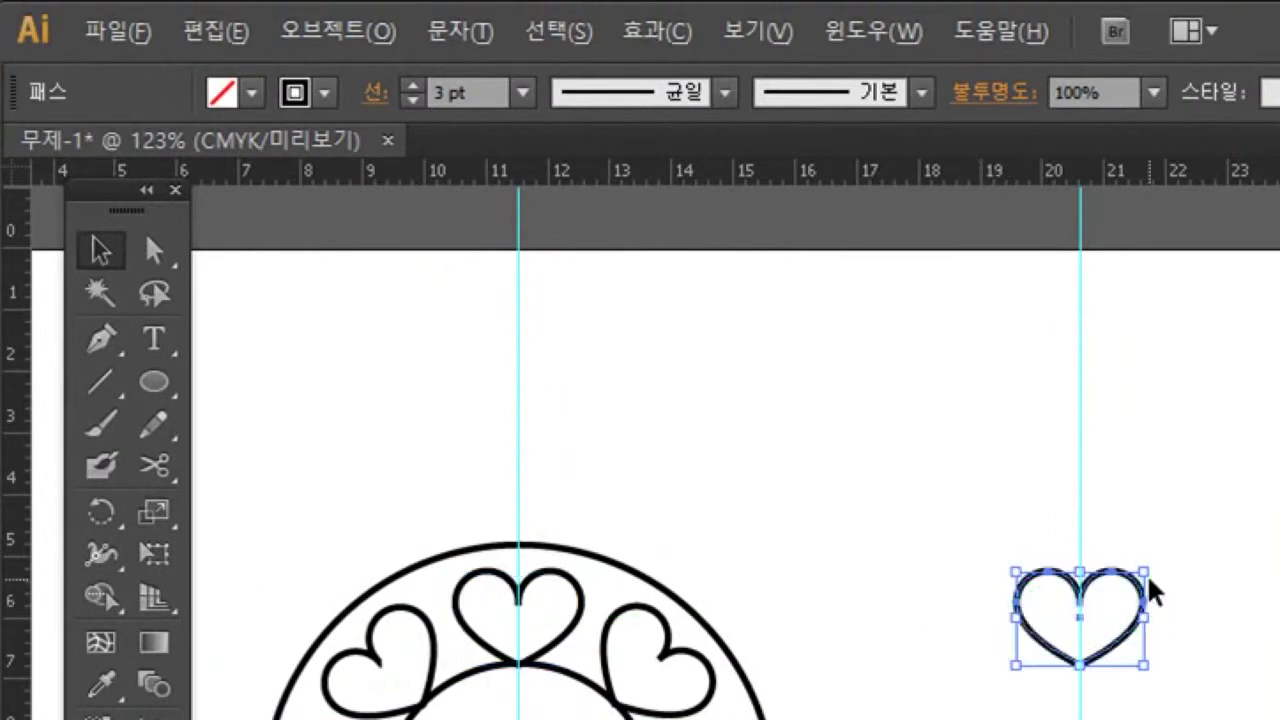
pyautogui.moveTo(1148, 570); pyautogui.dragTo(1116, 592)
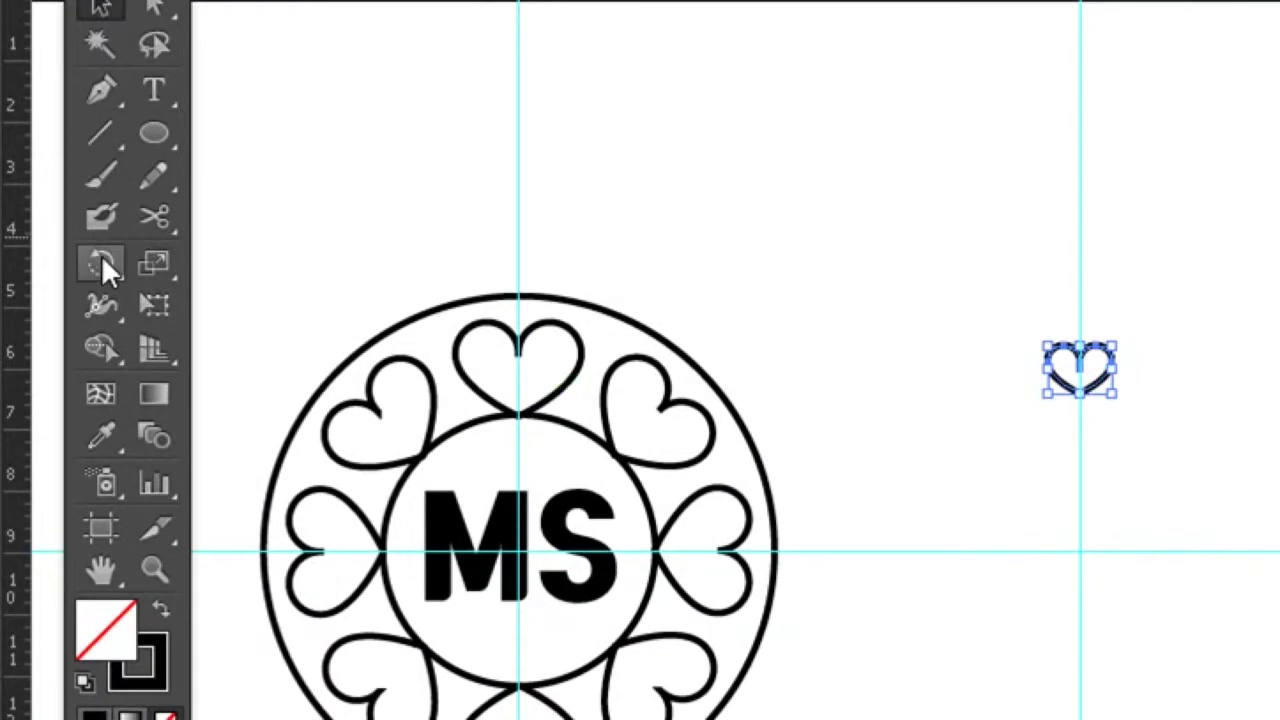
# Step: Make a 45° rotated copy of the small heart around the second guide intersection and repeat it to form a ring of eight
pyautogui.click(101, 265)
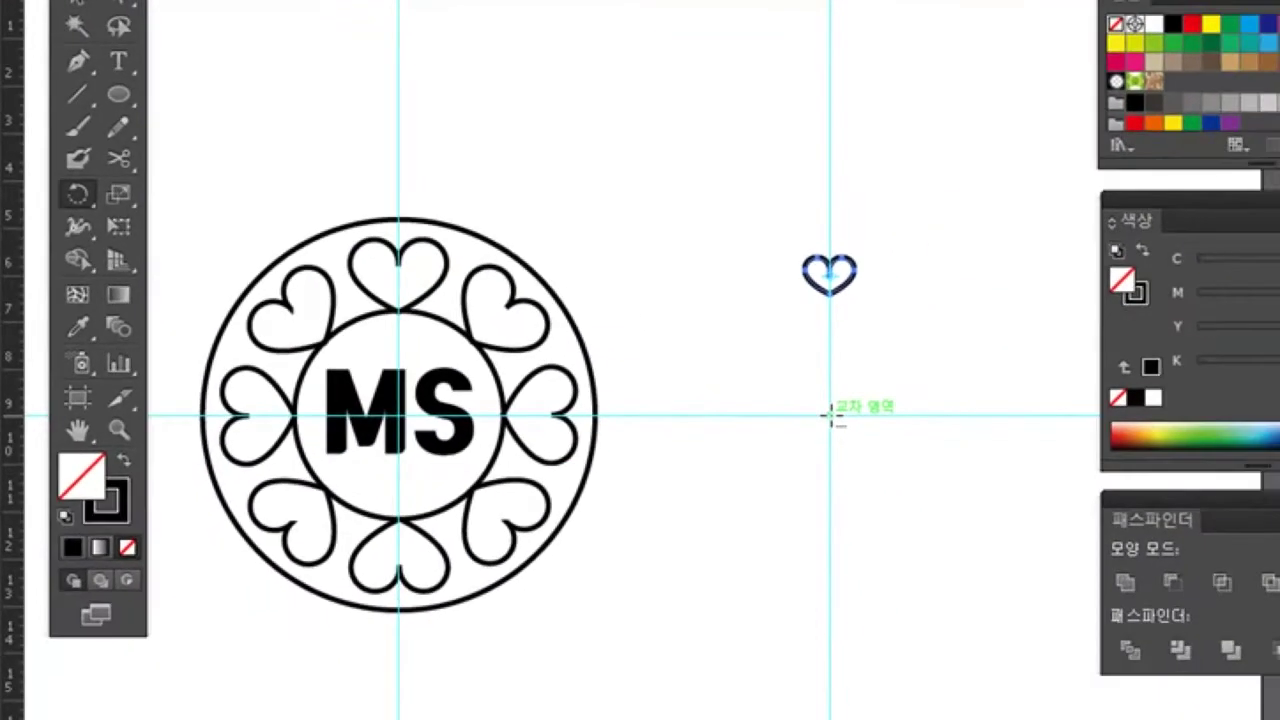
pyautogui.keyDown('alt'); pyautogui.click(831, 414); pyautogui.keyUp('alt')
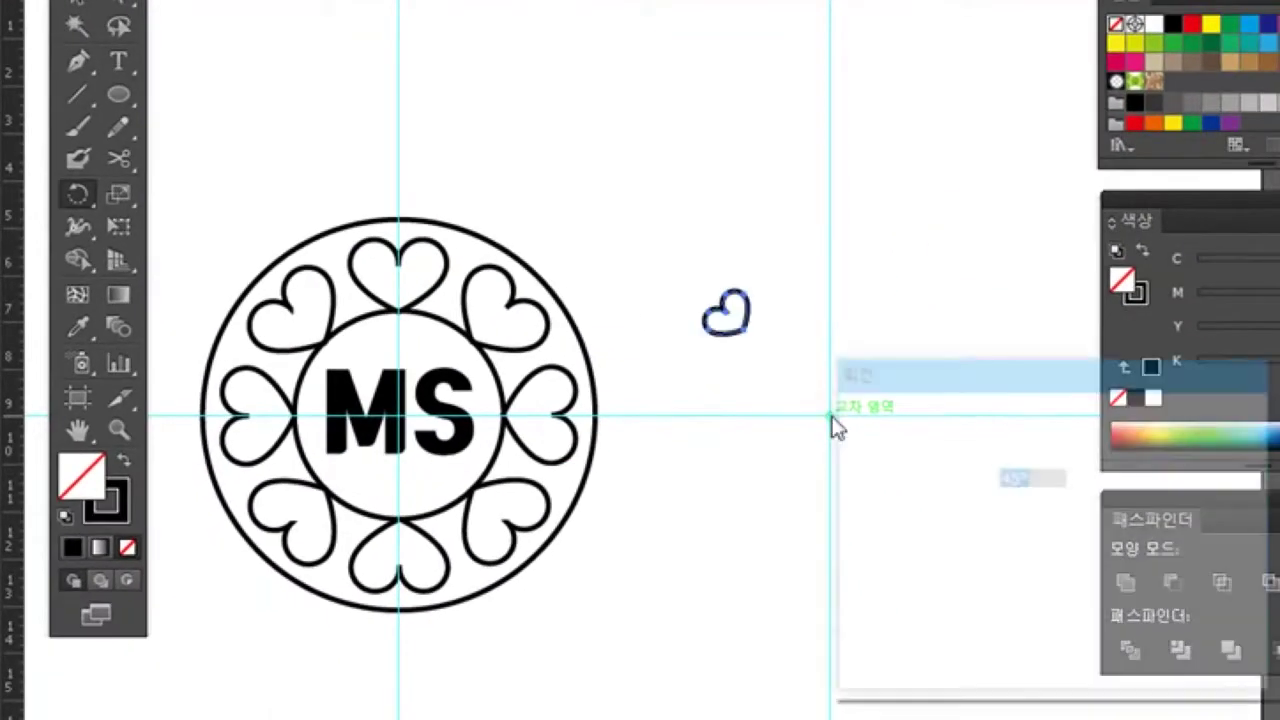
pyautogui.click(933, 640)
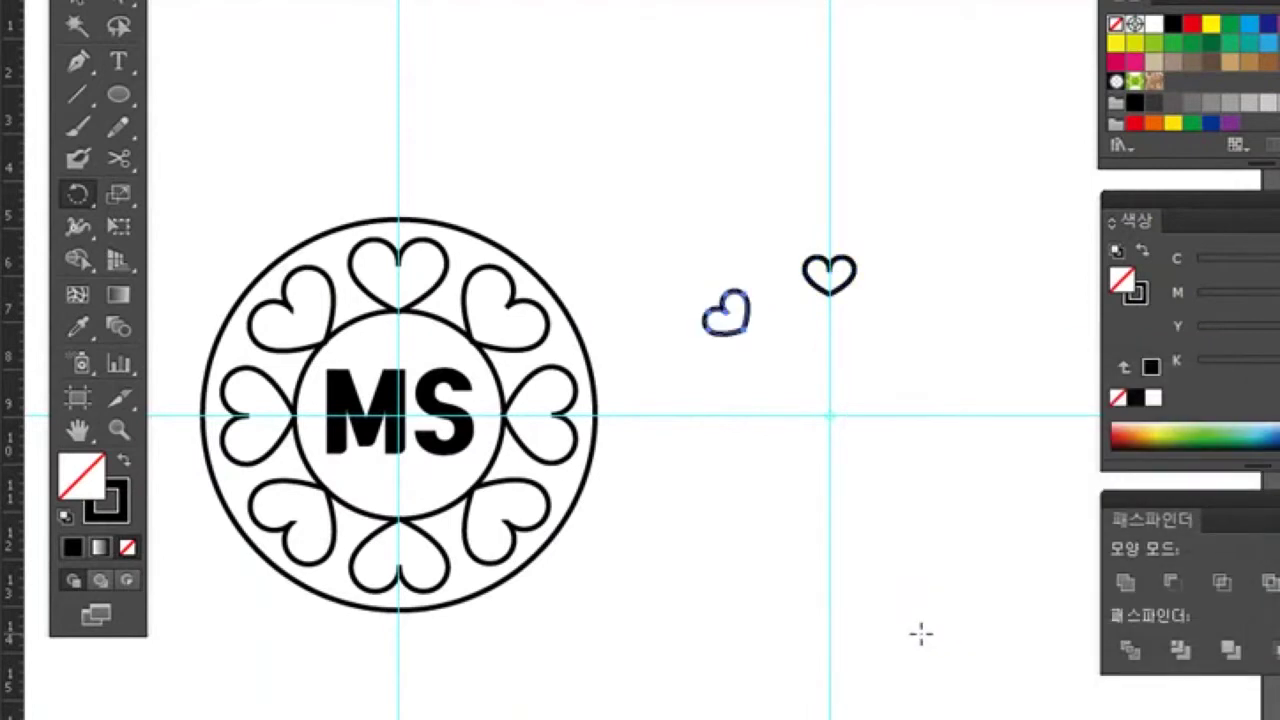
pyautogui.hotkey('ctrl', 'd')
pyautogui.hotkey('ctrl', 'd')
pyautogui.hotkey('ctrl', 'd')
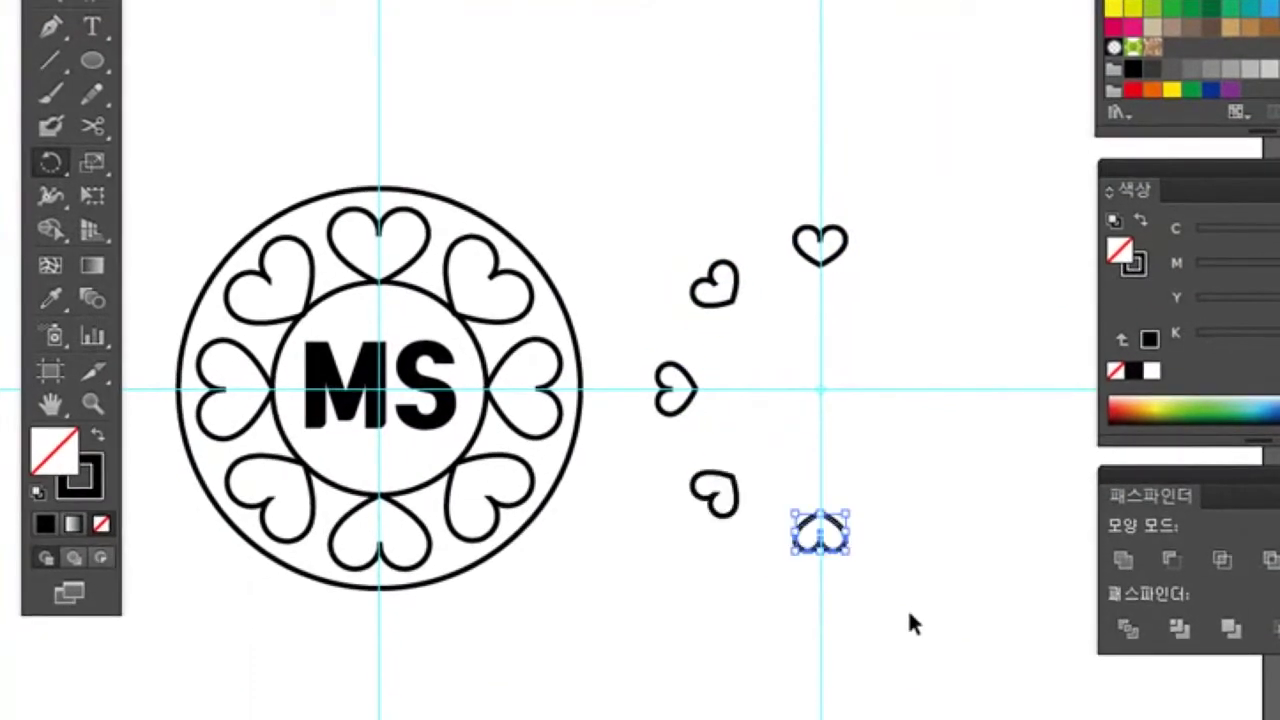
pyautogui.hotkey('ctrl', 'd')
pyautogui.hotkey('ctrl', 'd')
pyautogui.hotkey('ctrl', 'd')
# Step: Undo all the 45° rotated copies of the small heart
pyautogui.hotkey('ctrl', 'z')
pyautogui.hotkey('ctrl', 'z')
pyautogui.hotkey('ctrl', 'z')
pyautogui.hotkey('ctrl', 'z')
pyautogui.hotkey('ctrl', 'z')
pyautogui.hotkey('ctrl', 'z')
pyautogui.hotkey('ctrl', 'z')
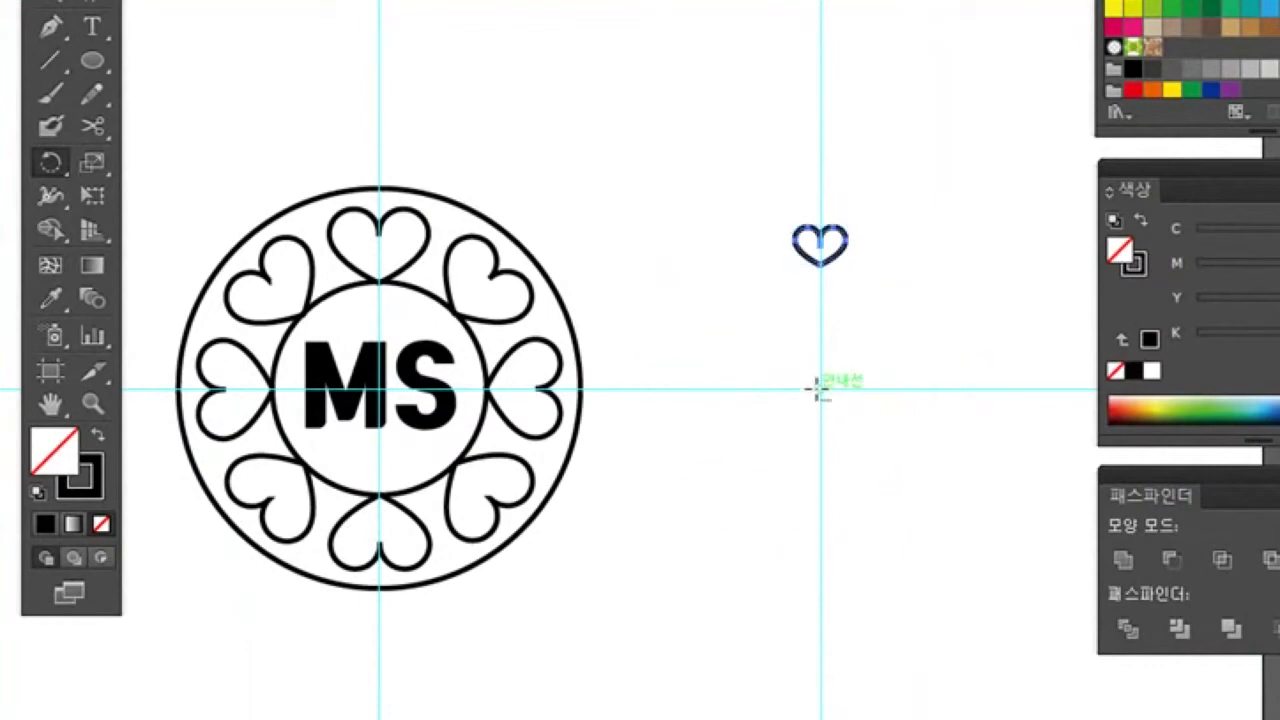
# Step: Make a 22.5° rotated copy of the small heart around the second guide intersection and repeat it to complete a ring of sixteen
pyautogui.keyDown('alt'); pyautogui.click(820, 388); pyautogui.keyUp('alt')
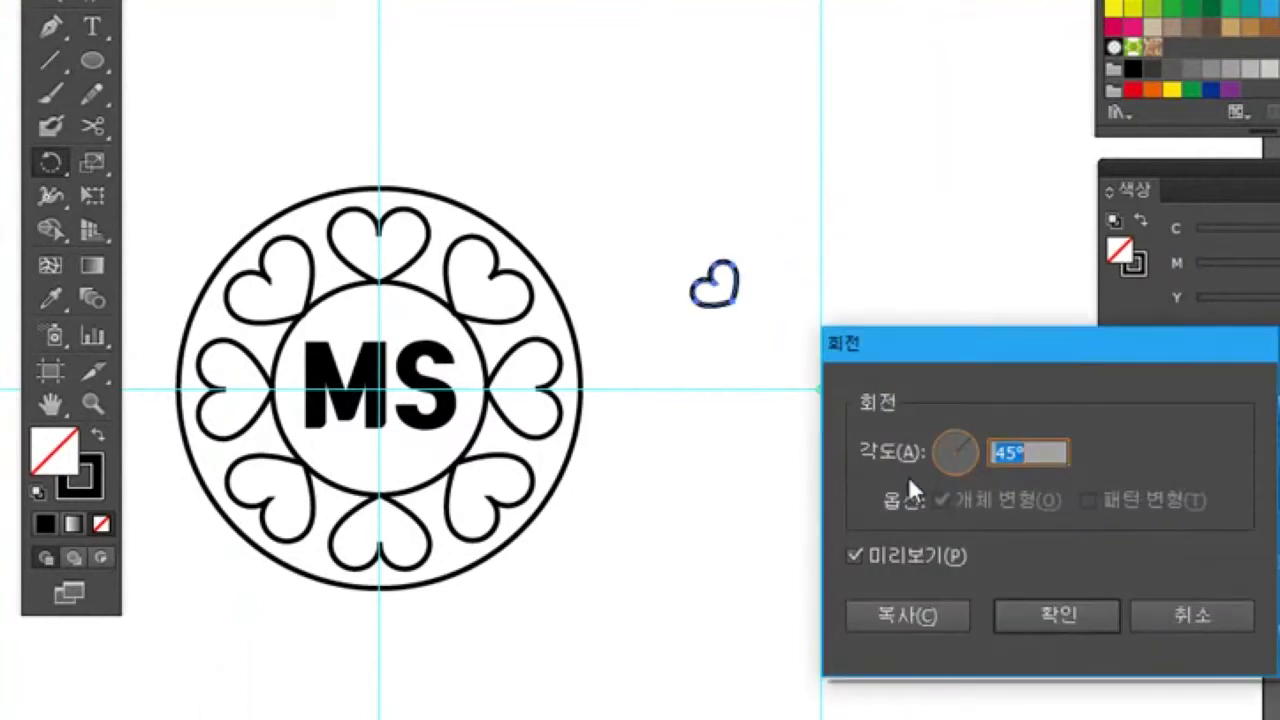
pyautogui.write('22.5')
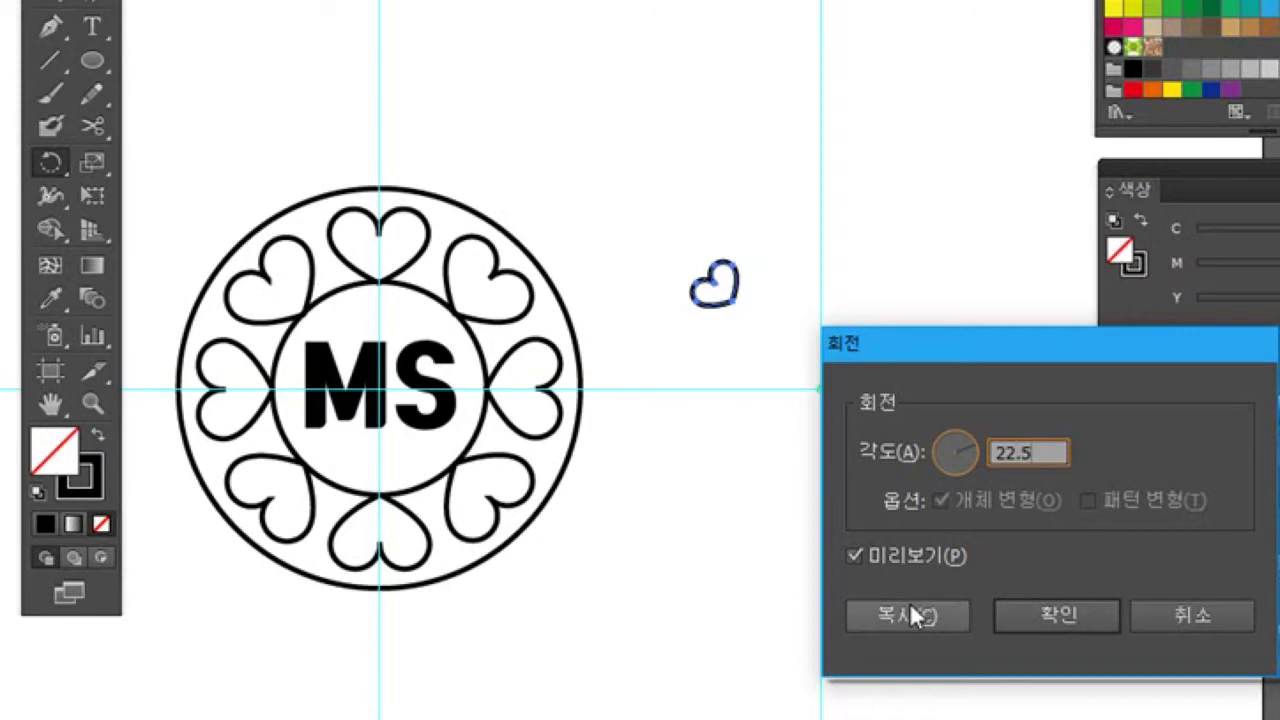
pyautogui.click(909, 614)
pyautogui.hotkey('ctrl', 'd')
pyautogui.hotkey('ctrl', 'd')
pyautogui.hotkey('ctrl', 'd')
pyautogui.hotkey('ctrl', 'd')
pyautogui.hotkey('ctrl', 'd')
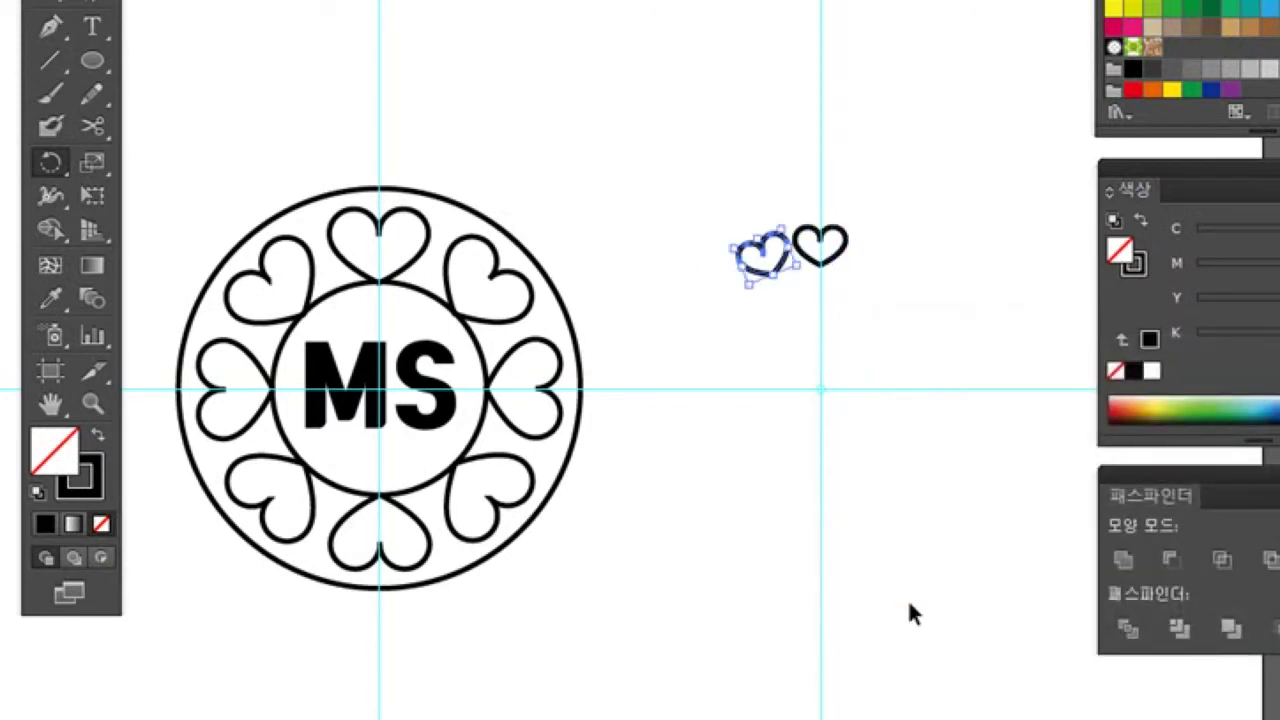
pyautogui.hotkey('ctrl', 'd')
pyautogui.hotkey('ctrl', 'd')
pyautogui.hotkey('ctrl', 'd')
pyautogui.hotkey('ctrl', 'd')
pyautogui.hotkey('ctrl', 'd')
pyautogui.hotkey('ctrl', 'd')
pyautogui.hotkey('ctrl', 'd')
pyautogui.hotkey('ctrl', 'd')
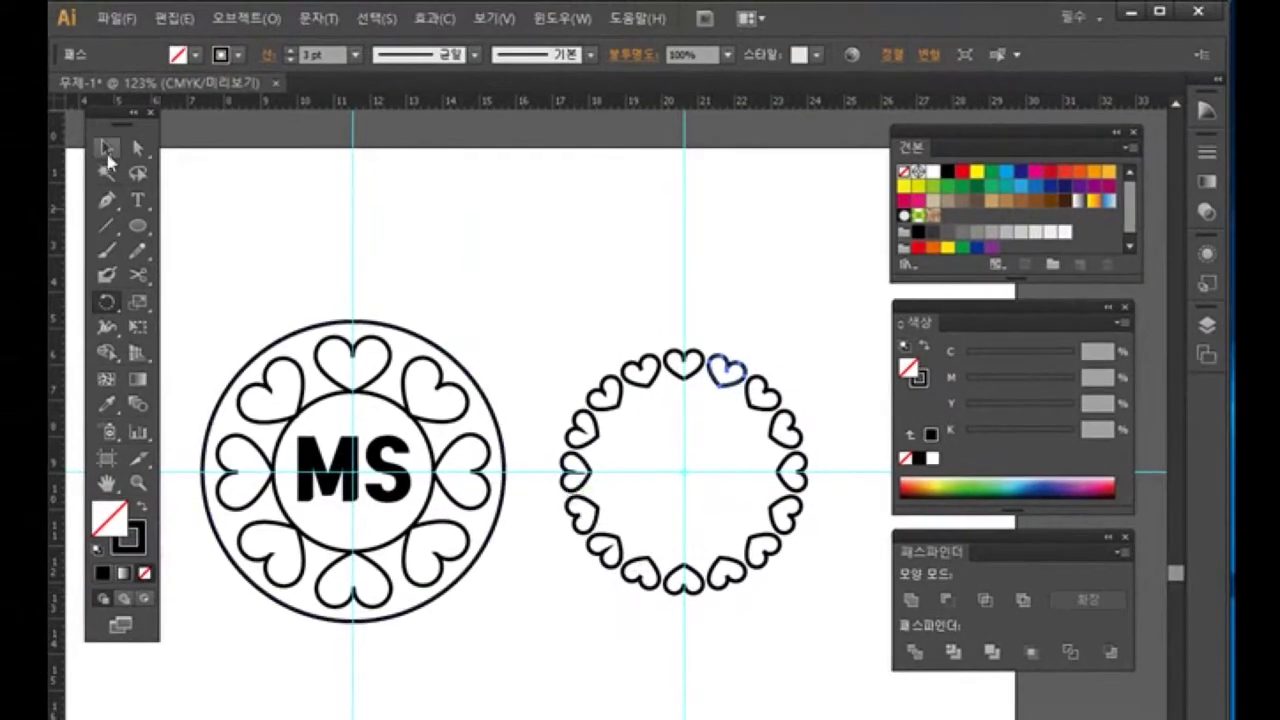
# Step: Select all sixteen small hearts in the second ring and swap stroke and fill so they are solid black
pyautogui.click(106, 149)
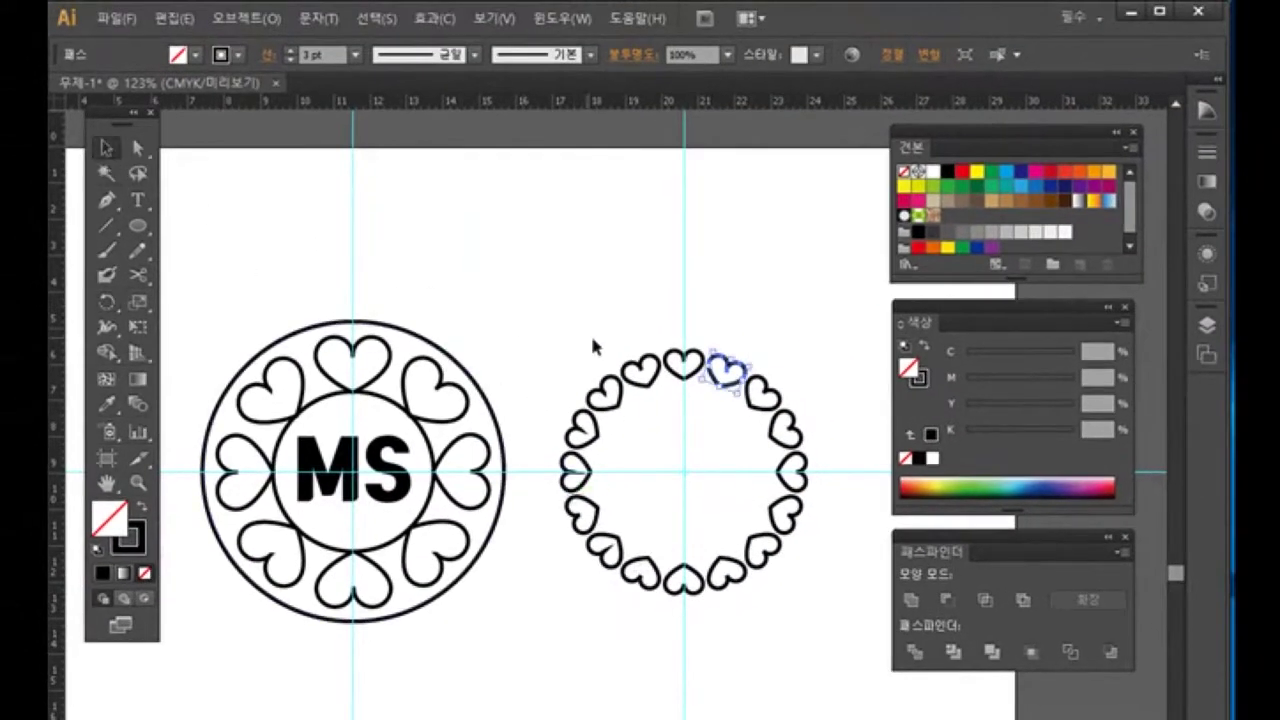
pyautogui.moveTo(560, 310); pyautogui.dragTo(800, 603)
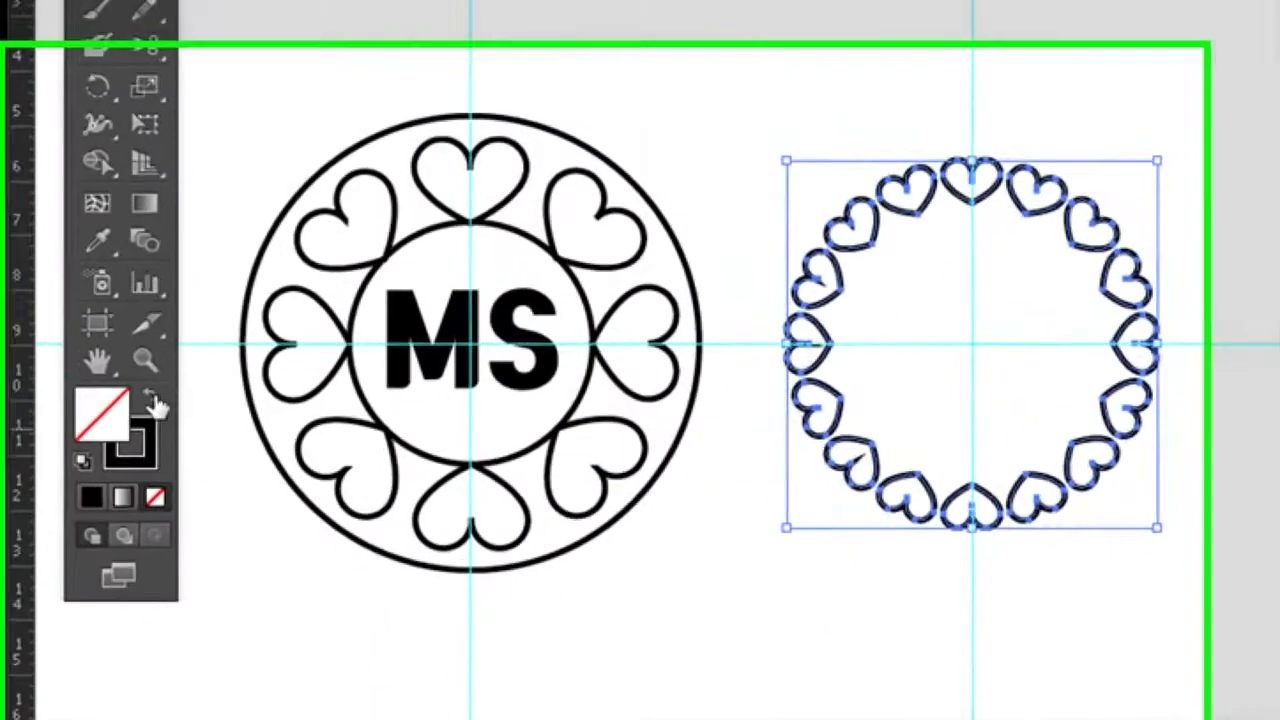
pyautogui.click(145, 498)
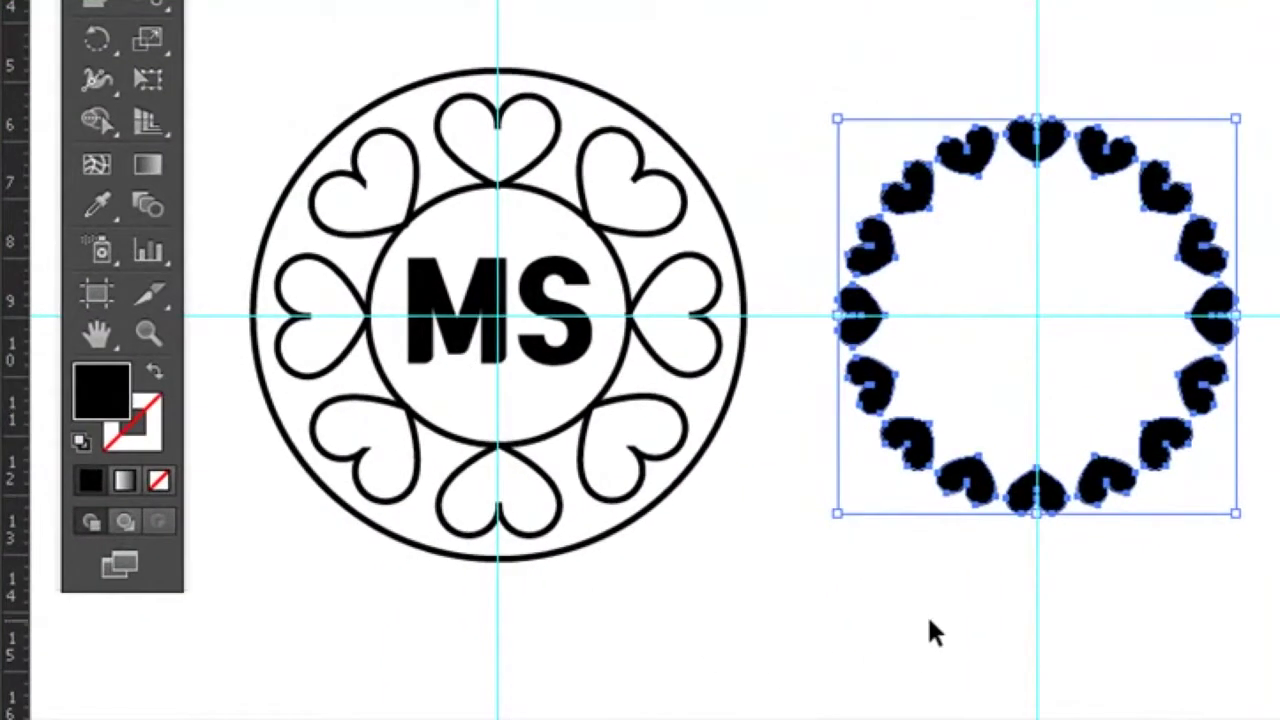
pyautogui.click(635, 651)
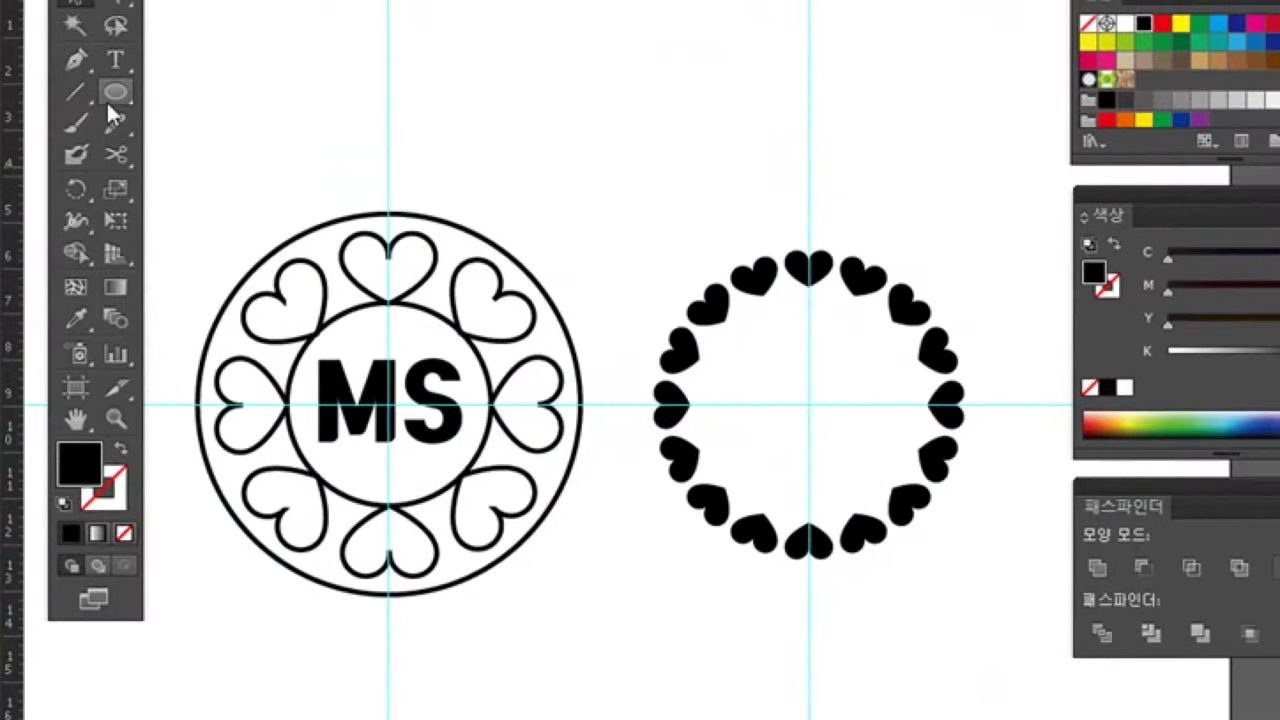
# Step: Draw a circle around the sixteen hearts from the second guide intersection and swap its fill to an outline
pyautogui.click(115, 92)
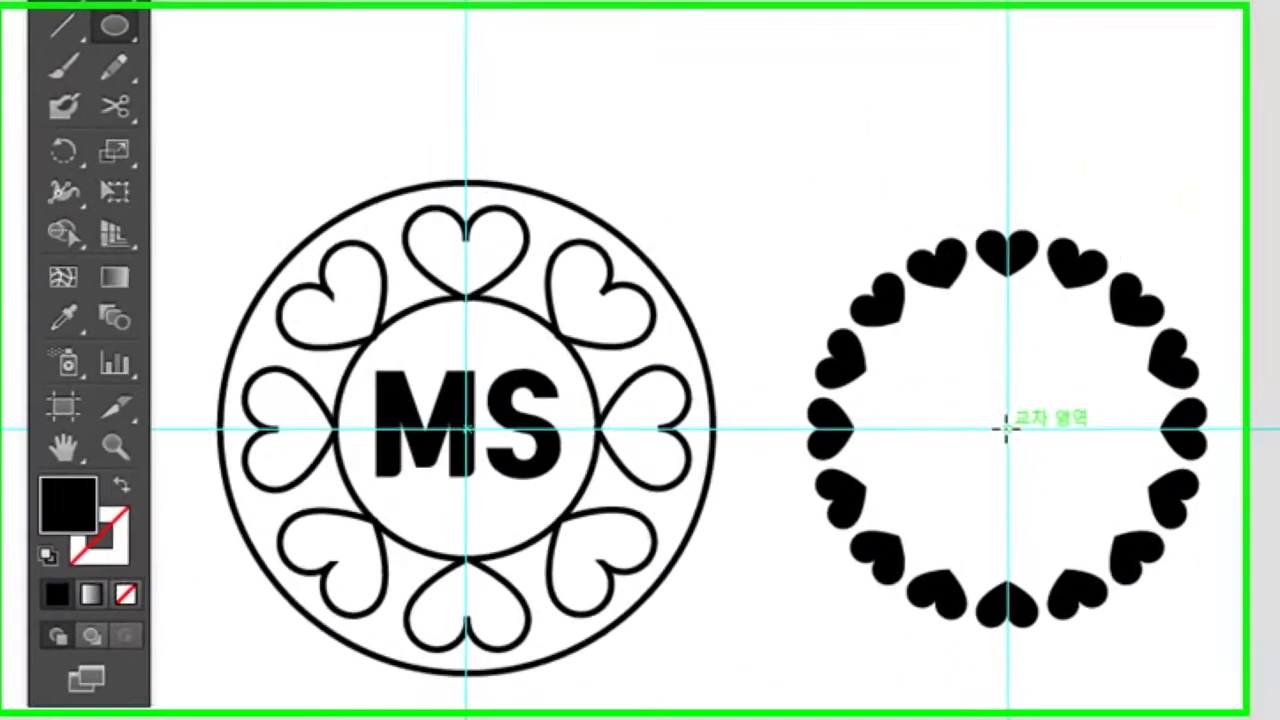
pyautogui.moveTo(808, 403); pyautogui.dragTo(920, 553)
pyautogui.moveTo(1186, 630); pyautogui.dragTo(1220, 663)
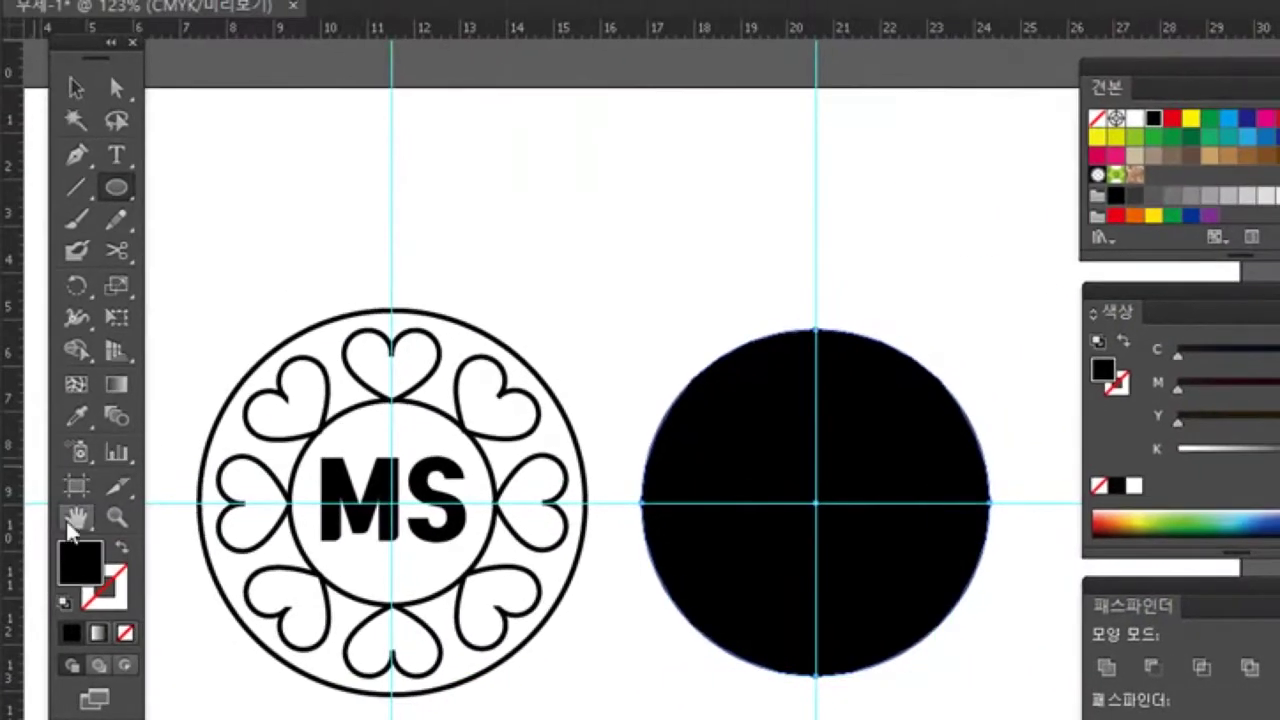
pyautogui.click(121, 547)
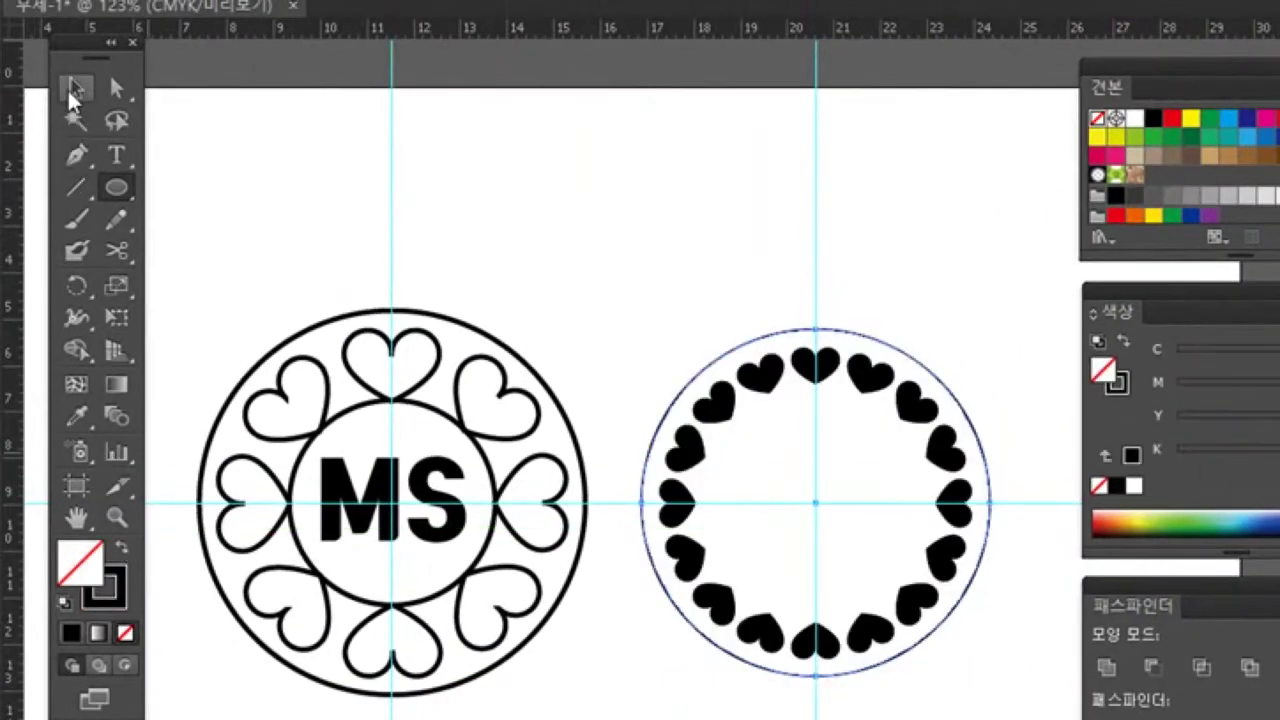
pyautogui.click(74, 90)
pyautogui.click(248, 205)
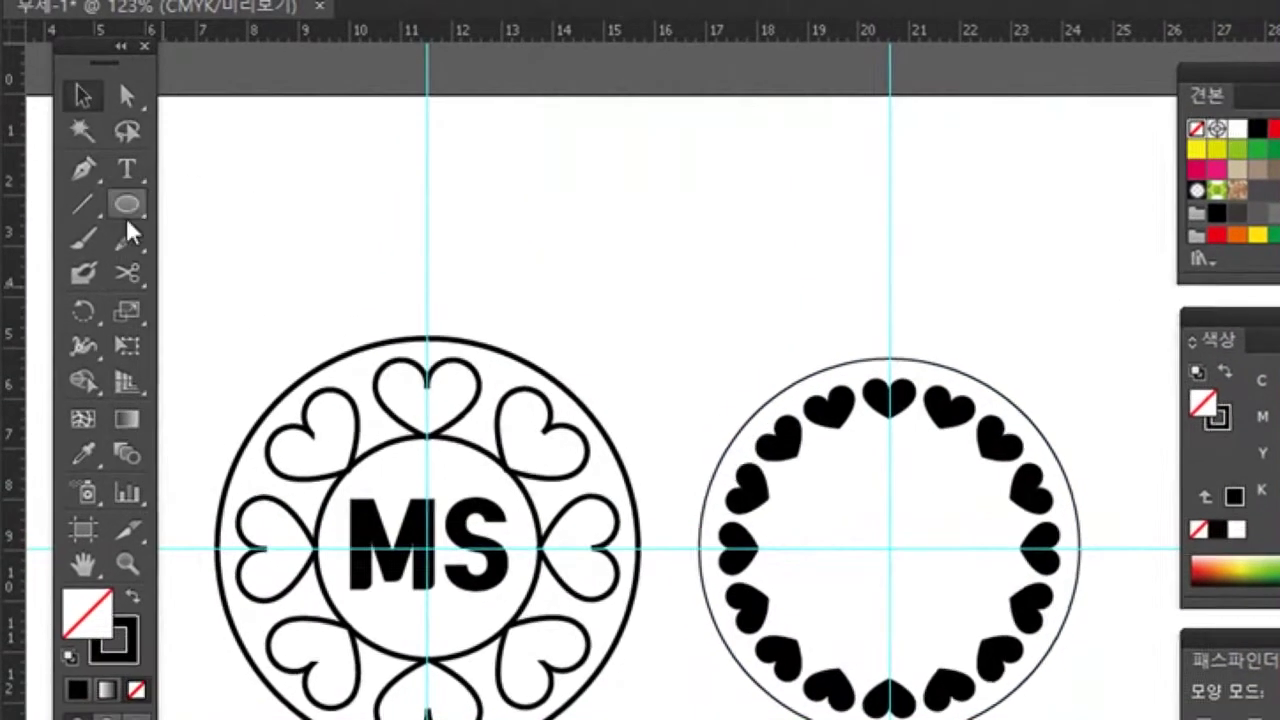
# Step: Draw a concentric circle about 5.1 cm wide from the second guide intersection, touching the hearts' inner tips
pyautogui.click(121, 195)
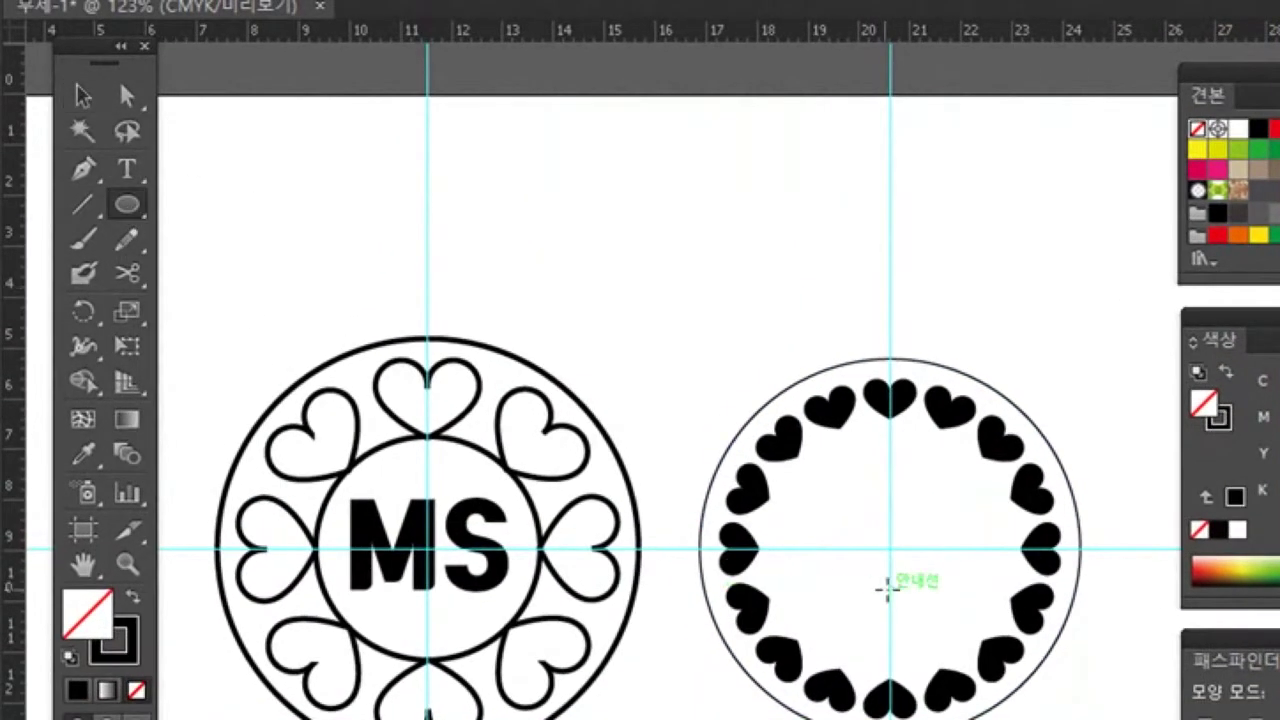
pyautogui.moveTo(889, 548); pyautogui.dragTo(984, 676)
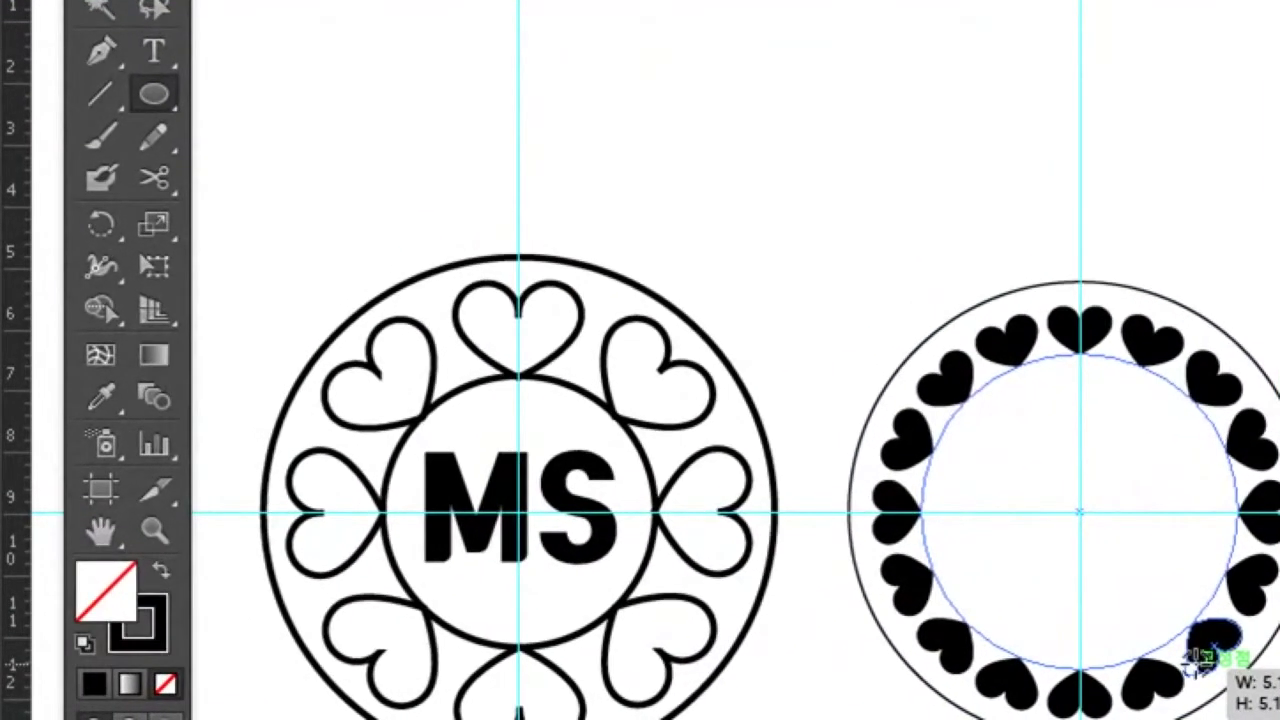
pyautogui.moveTo(1192, 655); pyautogui.dragTo(1192, 655)
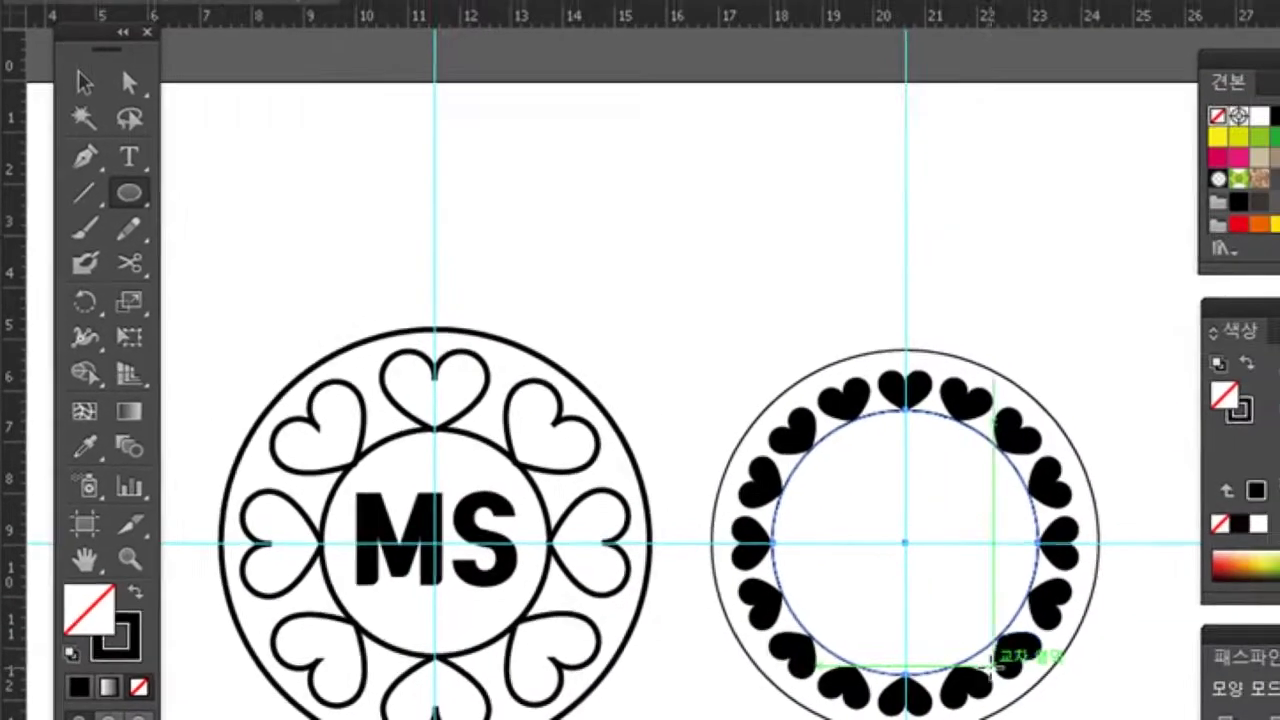
pyautogui.click(88, 95)
pyautogui.click(270, 230)
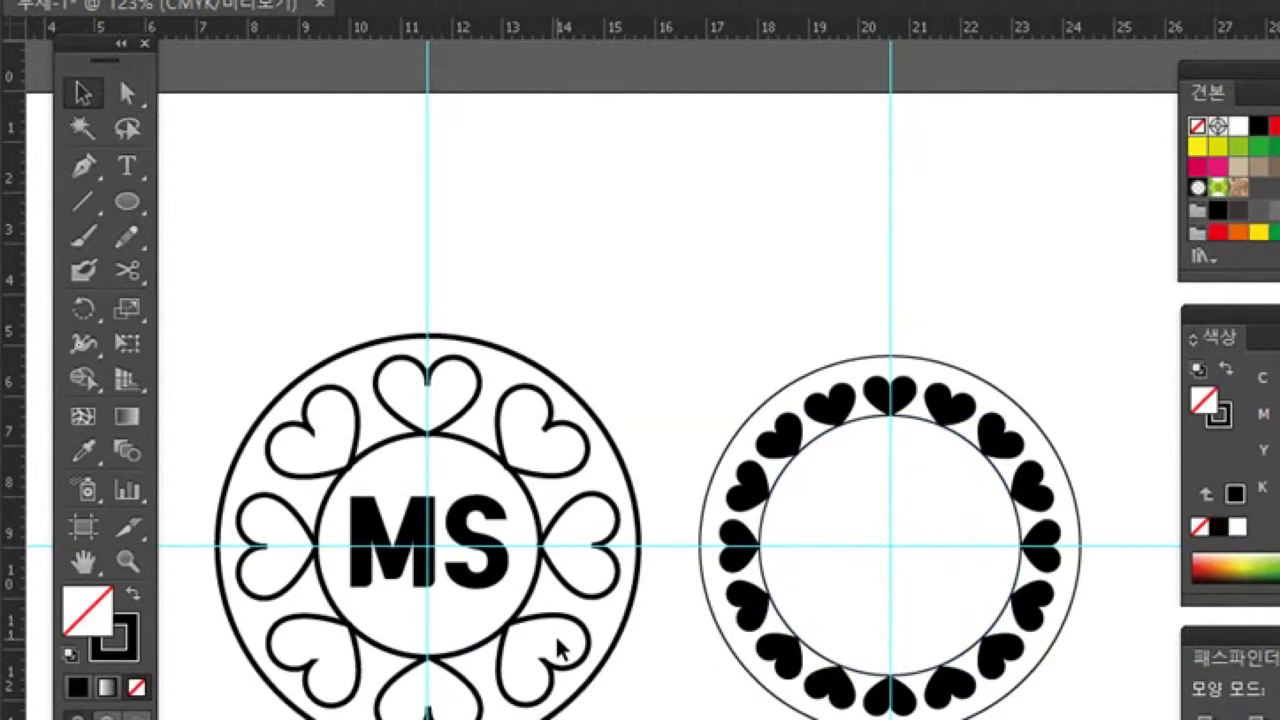
# Step: Set the stroke of the circle inside the small-heart ring to 4 pt
pyautogui.click(778, 628)
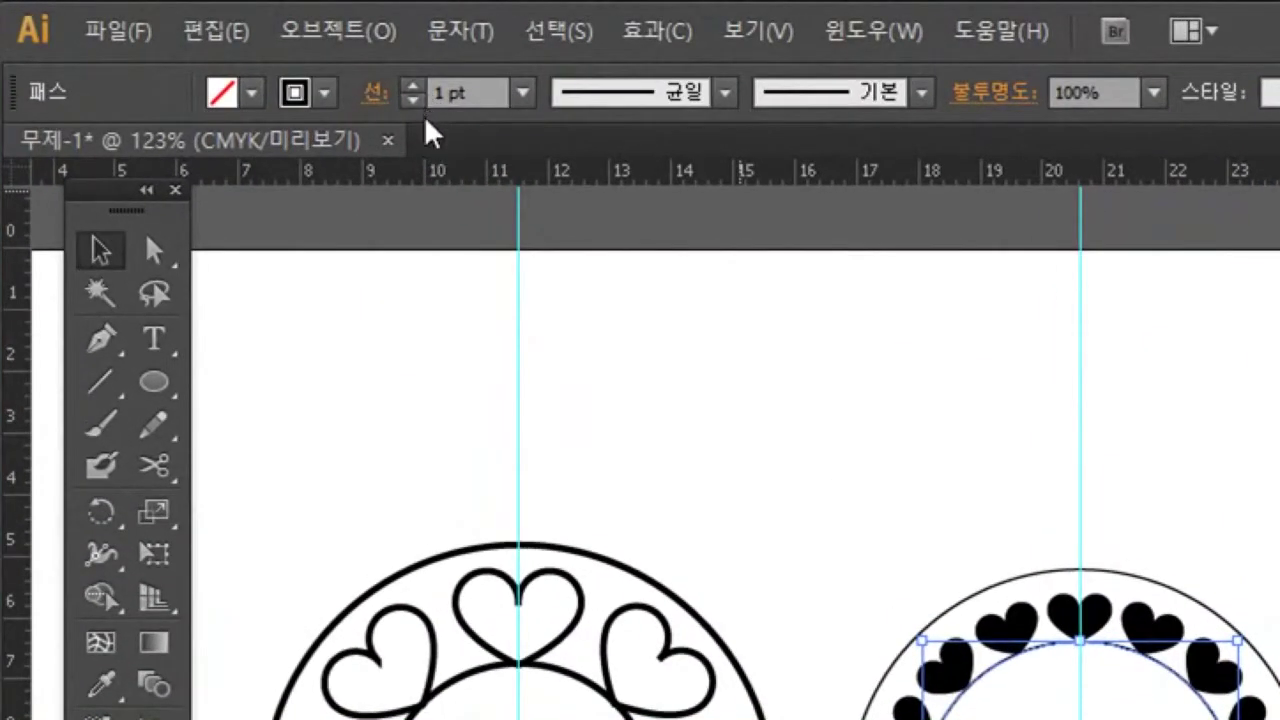
pyautogui.click(413, 85)
pyautogui.click(413, 85)
pyautogui.click(413, 85)
pyautogui.click(528, 684)
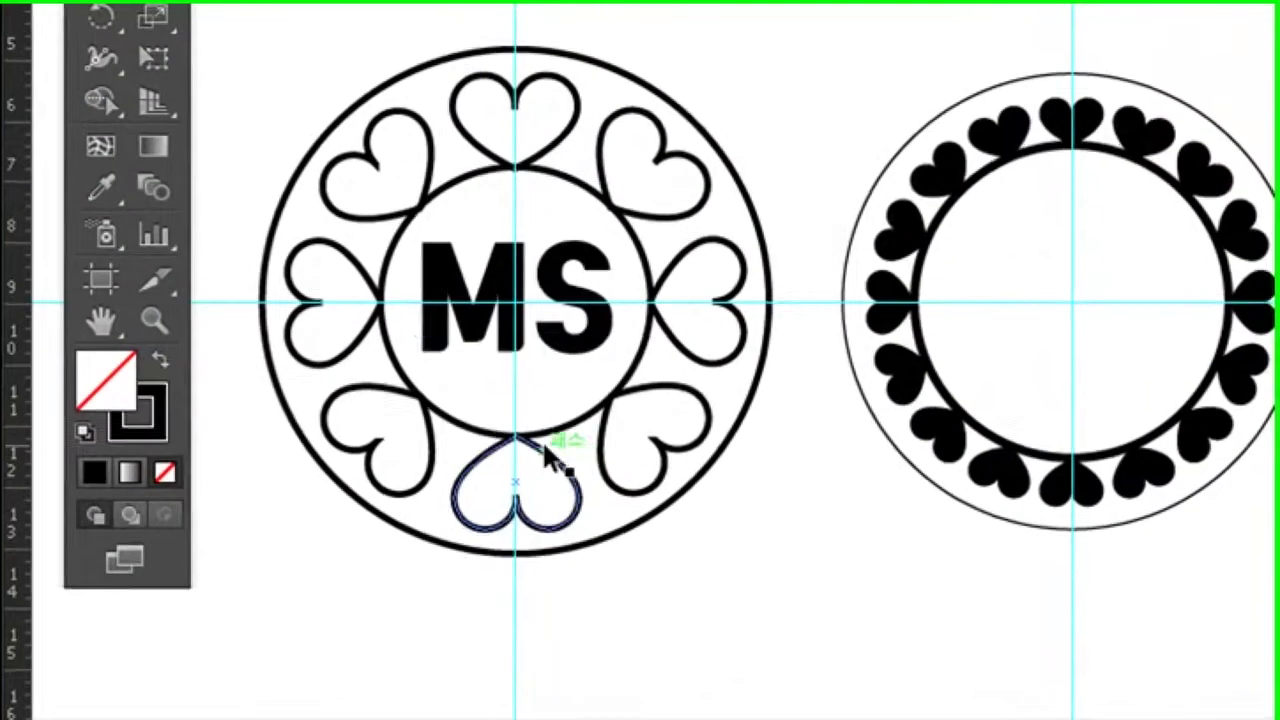
# Step: Copy the MS lettering horizontally from the first design into the second design's inner circle
pyautogui.click(497, 333)
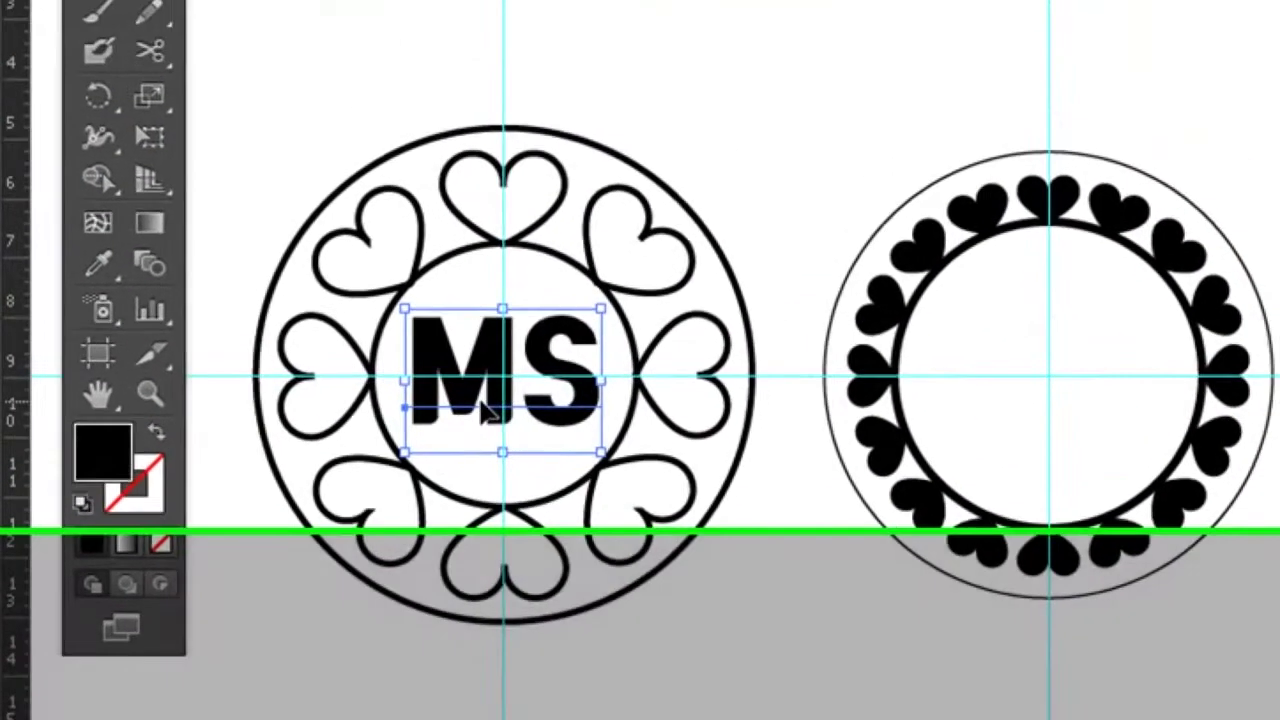
pyautogui.moveTo(500, 340); pyautogui.dragTo(1060, 340)
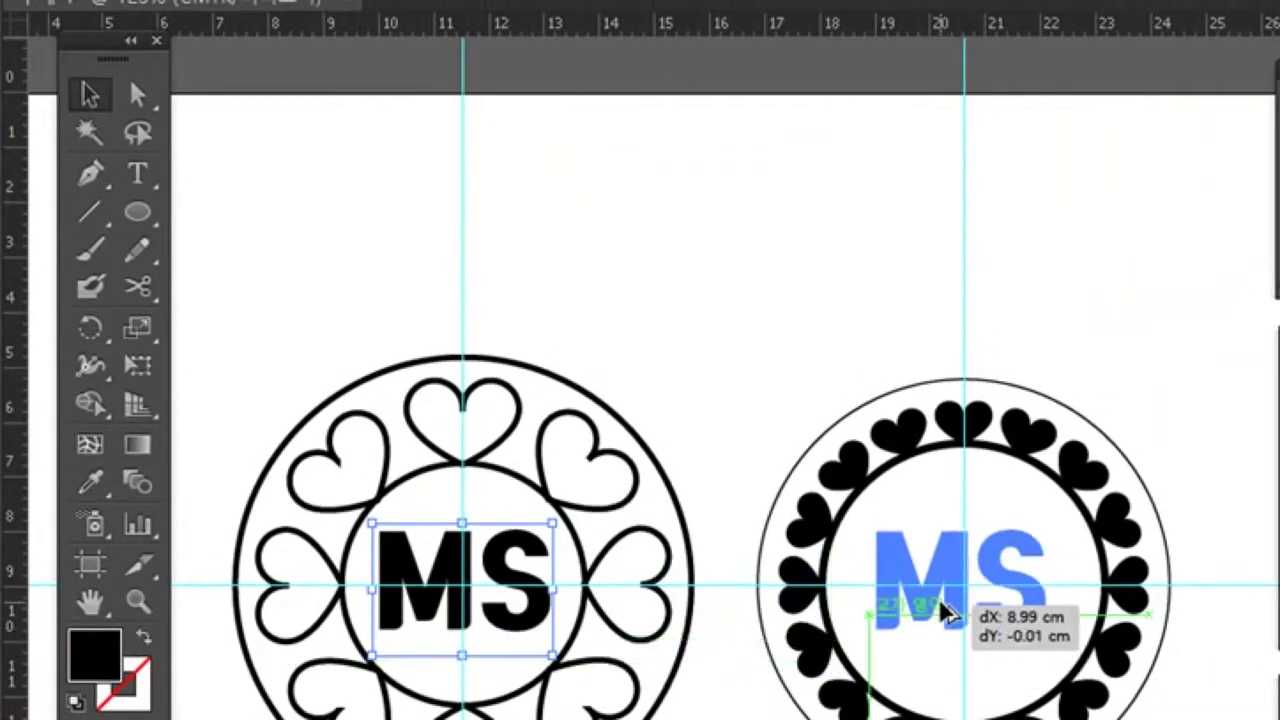
pyautogui.moveTo(950, 615); pyautogui.dragTo(948, 616)
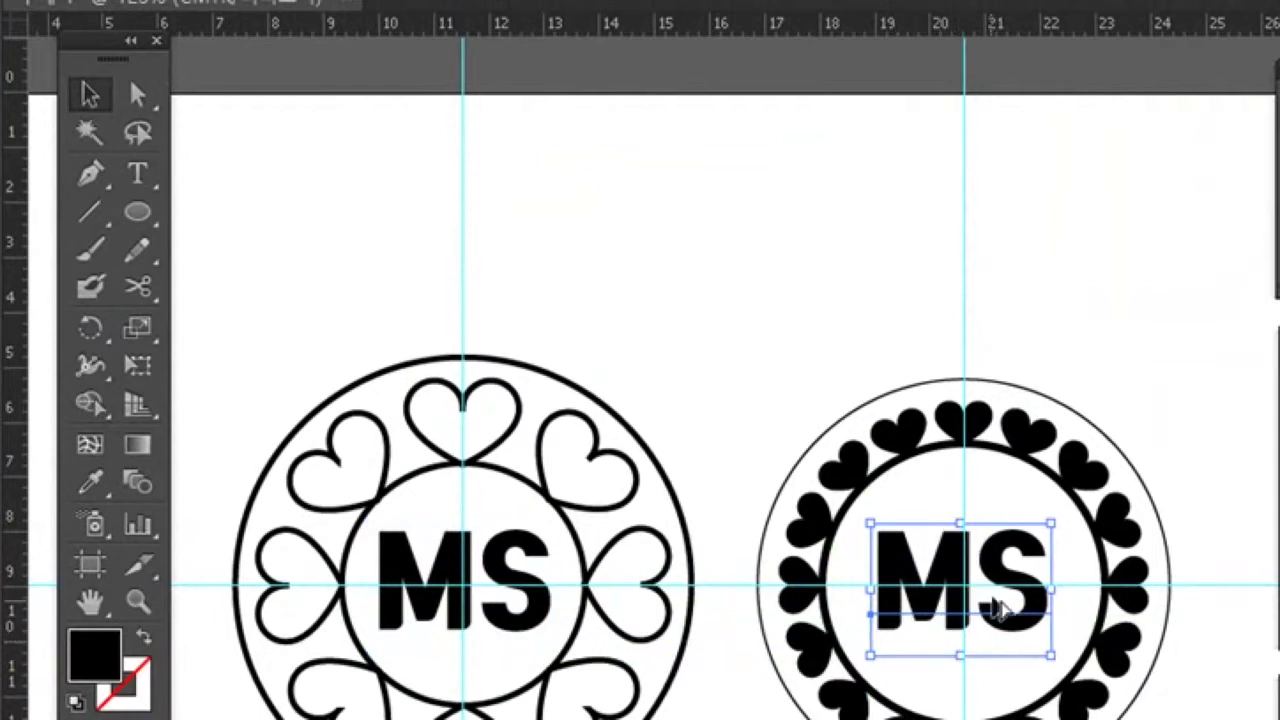
# Step: Enlarge the copied MS lettering proportionally to nearly fill the inner circle and centre it on the second vertical guide
pyautogui.moveTo(1052, 522); pyautogui.dragTo(1086, 492)
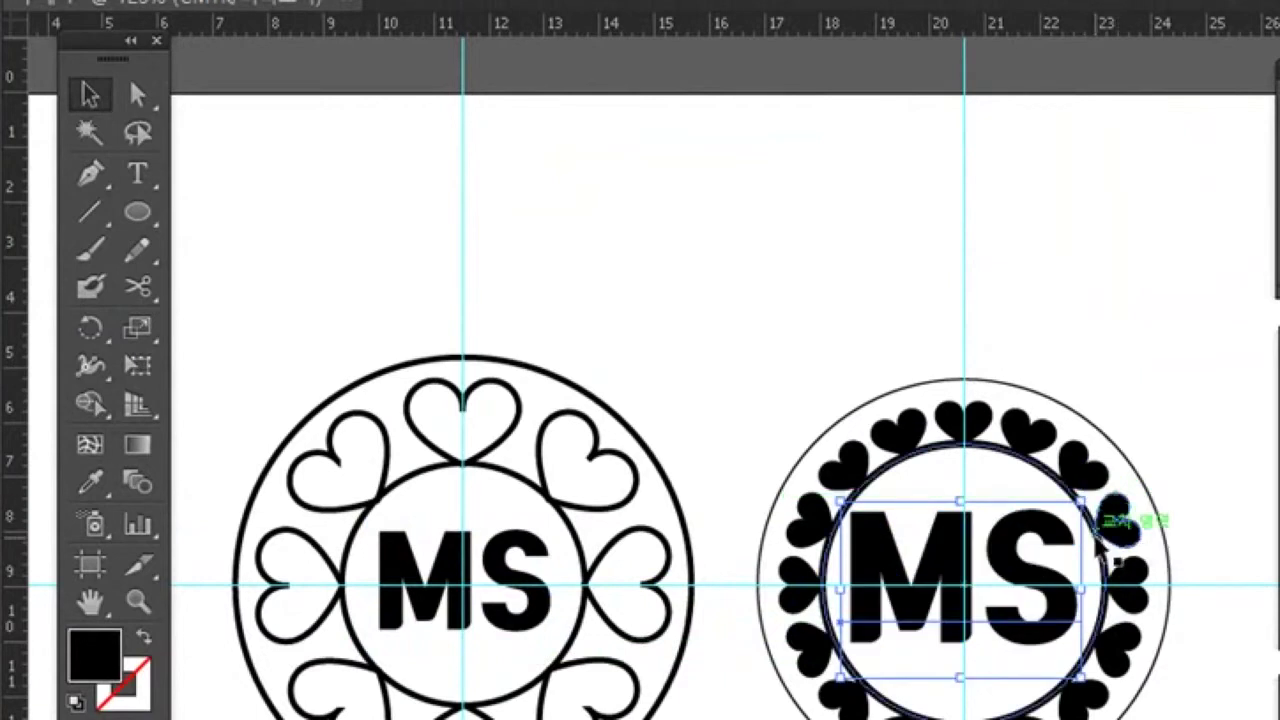
pyautogui.press('Right')
pyautogui.press('Right')
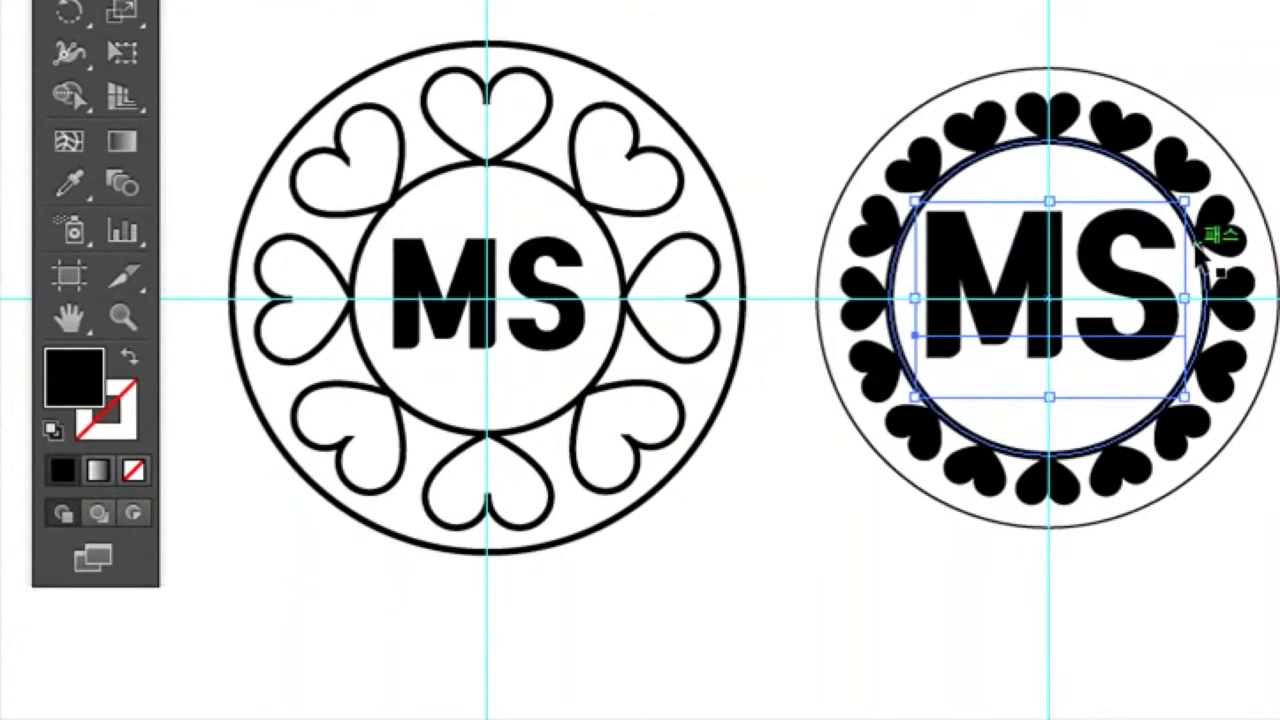
pyautogui.click(1036, 617)
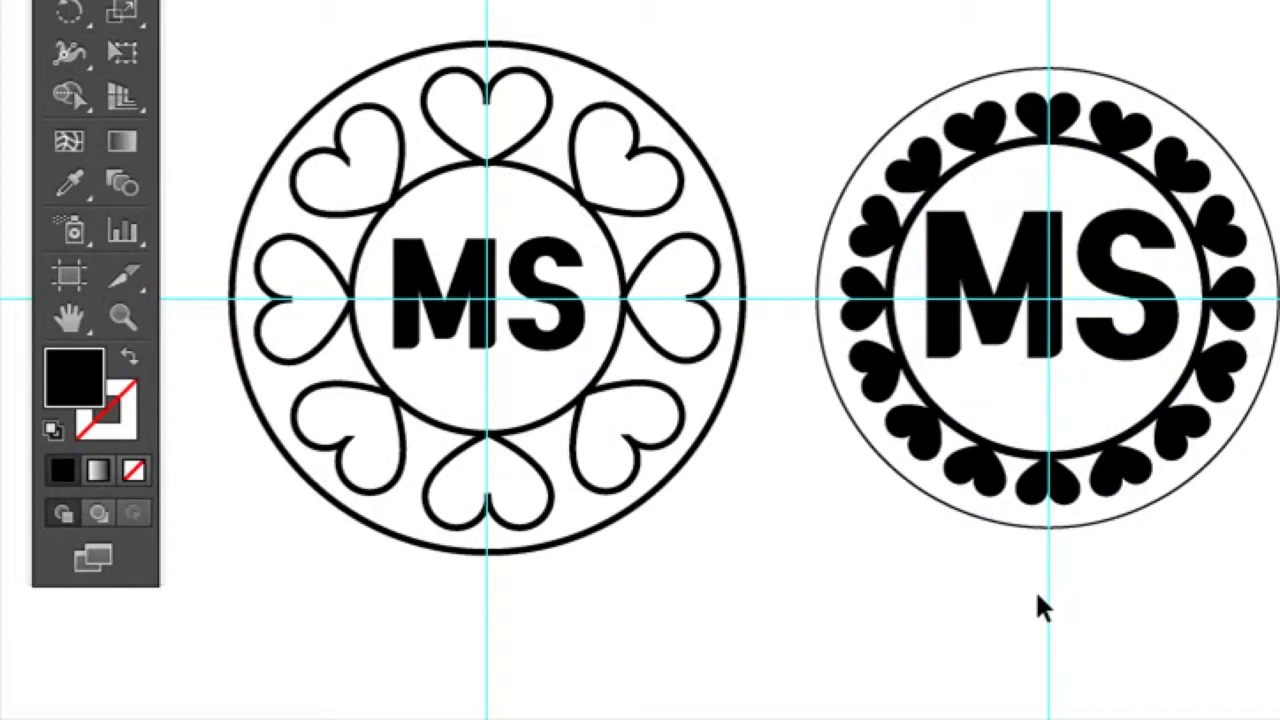
pyautogui.click(1037, 532)
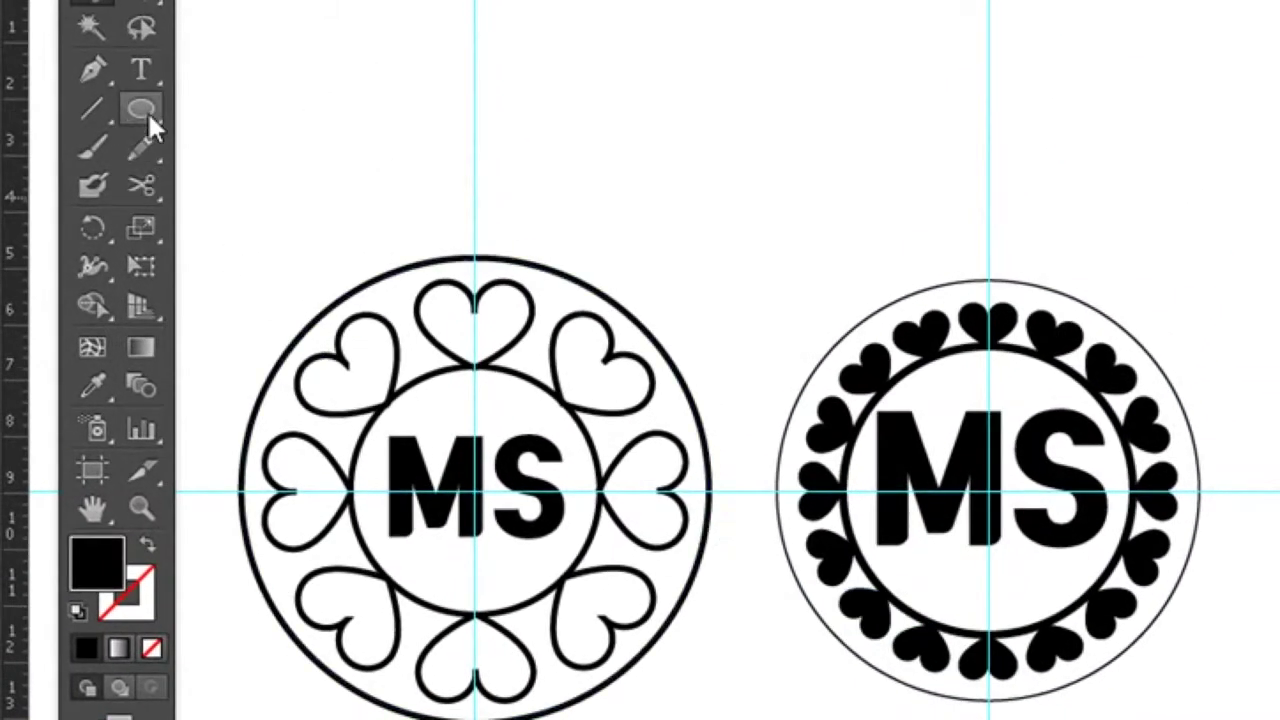
# Step: Draw a small circle overlapping the top edge of the second design's outer circle and centre it on the guide
pyautogui.click(146, 104)
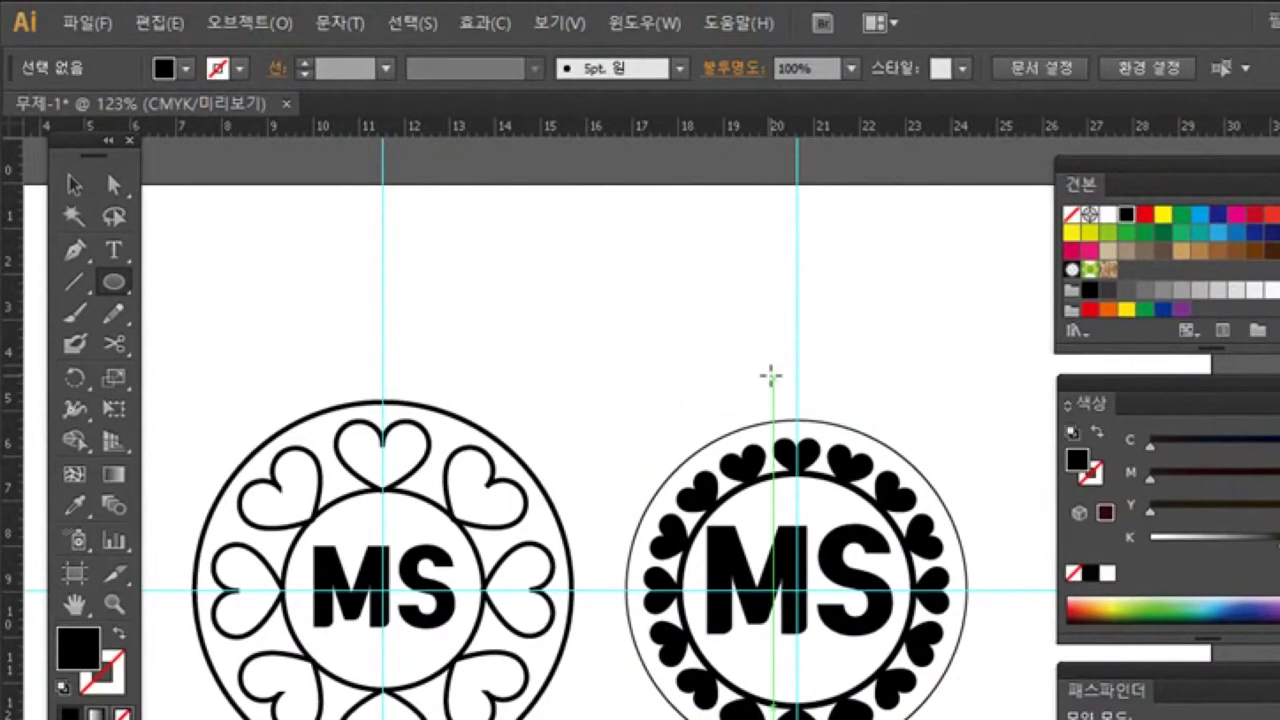
pyautogui.moveTo(770, 376); pyautogui.dragTo(826, 430)
pyautogui.press('Left')
pyautogui.press('Left')
pyautogui.press('Left')
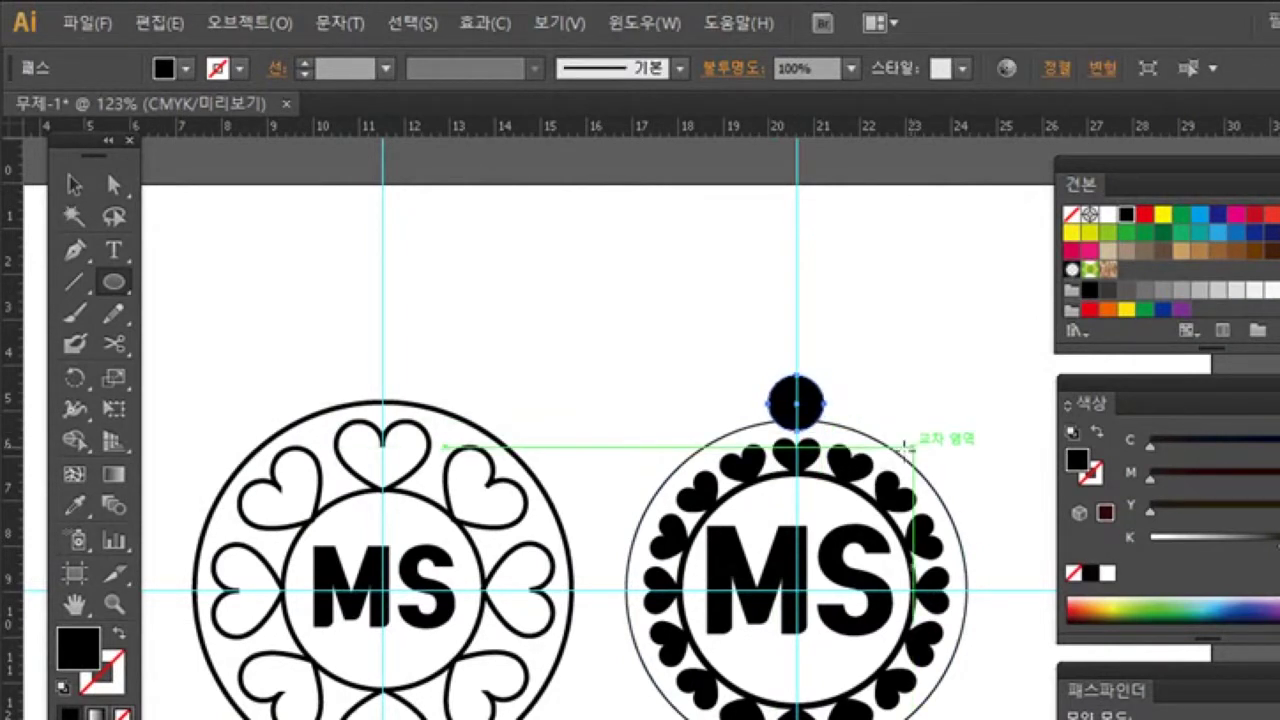
# Step: Change the small top circle from filled to outlined and set its stroke to 6 pt
pyautogui.click(119, 637)
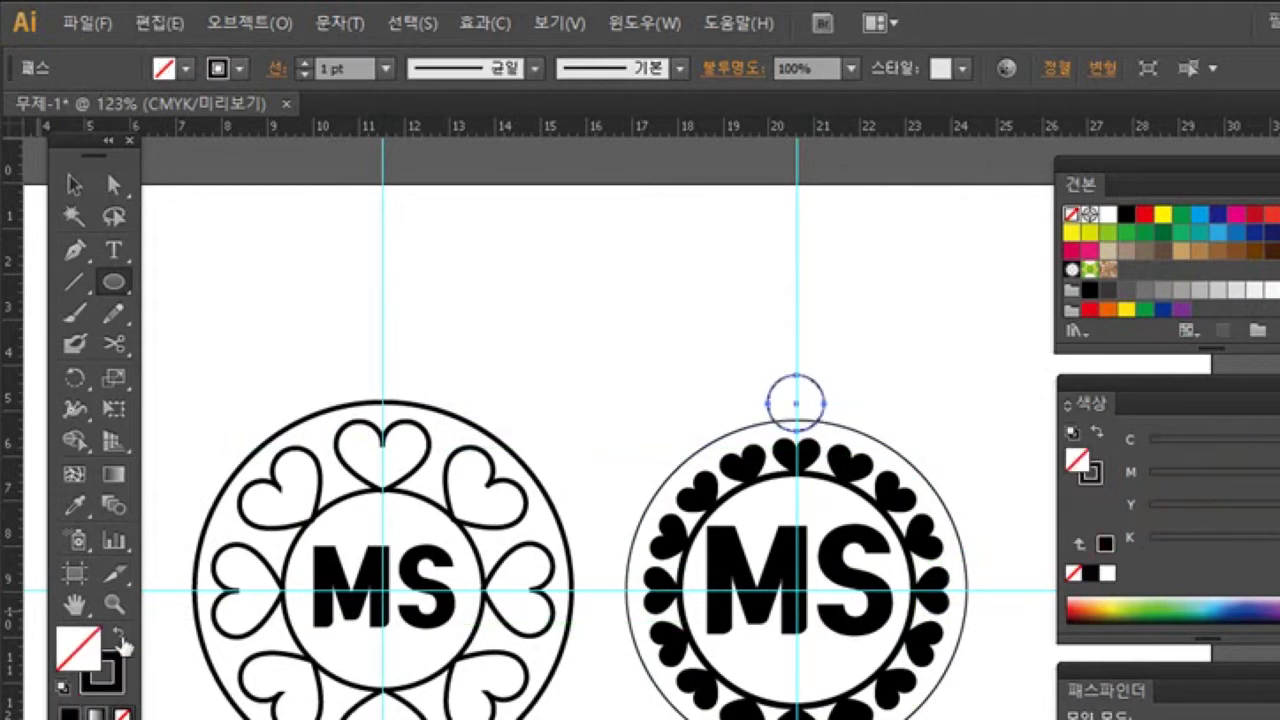
pyautogui.click(306, 61)
pyautogui.click(306, 61)
pyautogui.click(306, 61)
pyautogui.click(306, 61)
pyautogui.click(307, 62)
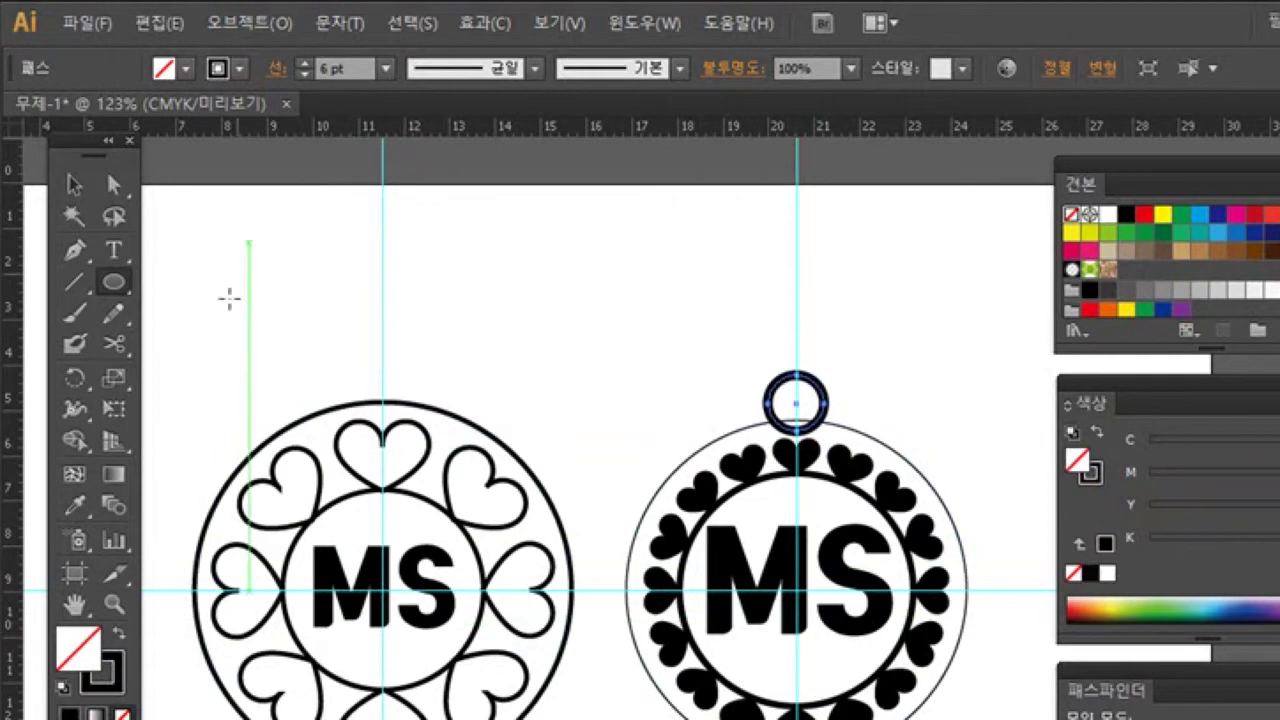
# Step: Examine up close the paths and anchor points where the small hanging ring overlaps the outer circle
pyautogui.click(114, 604)
pyautogui.moveTo(713, 341); pyautogui.dragTo(919, 551)
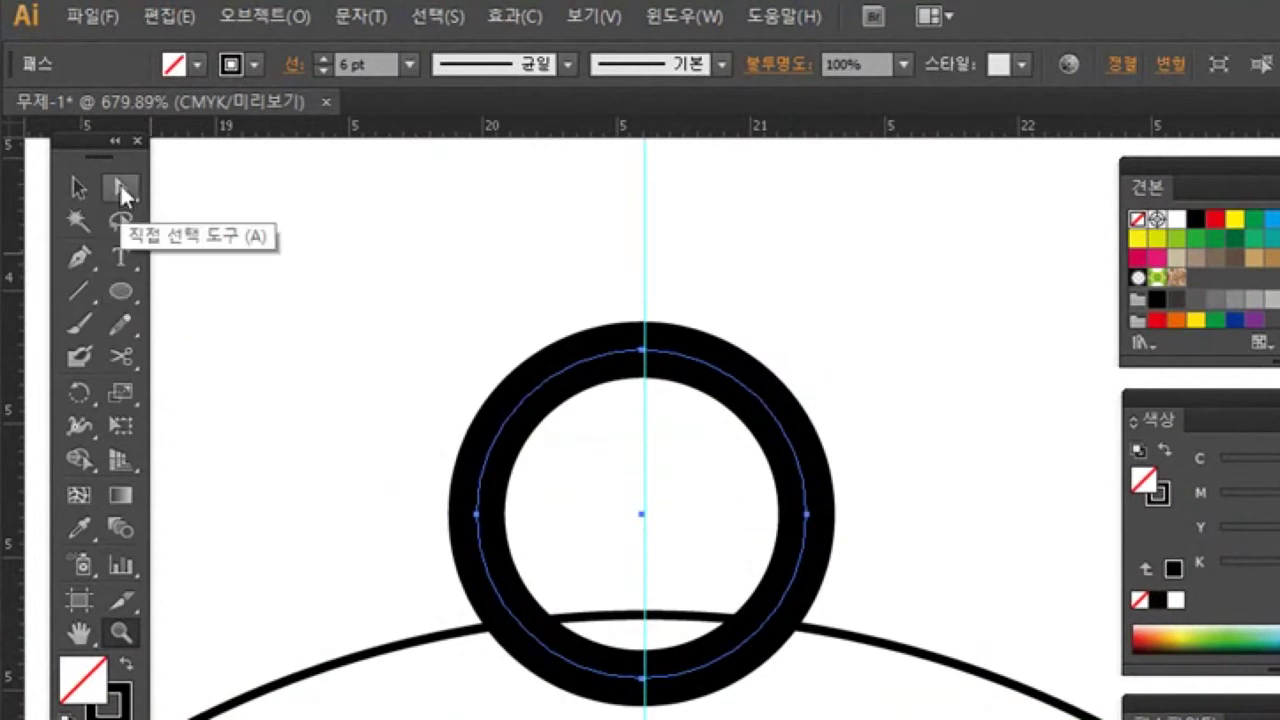
pyautogui.click(120, 186)
pyautogui.click(335, 485)
pyautogui.moveTo(333, 456); pyautogui.dragTo(499, 660)
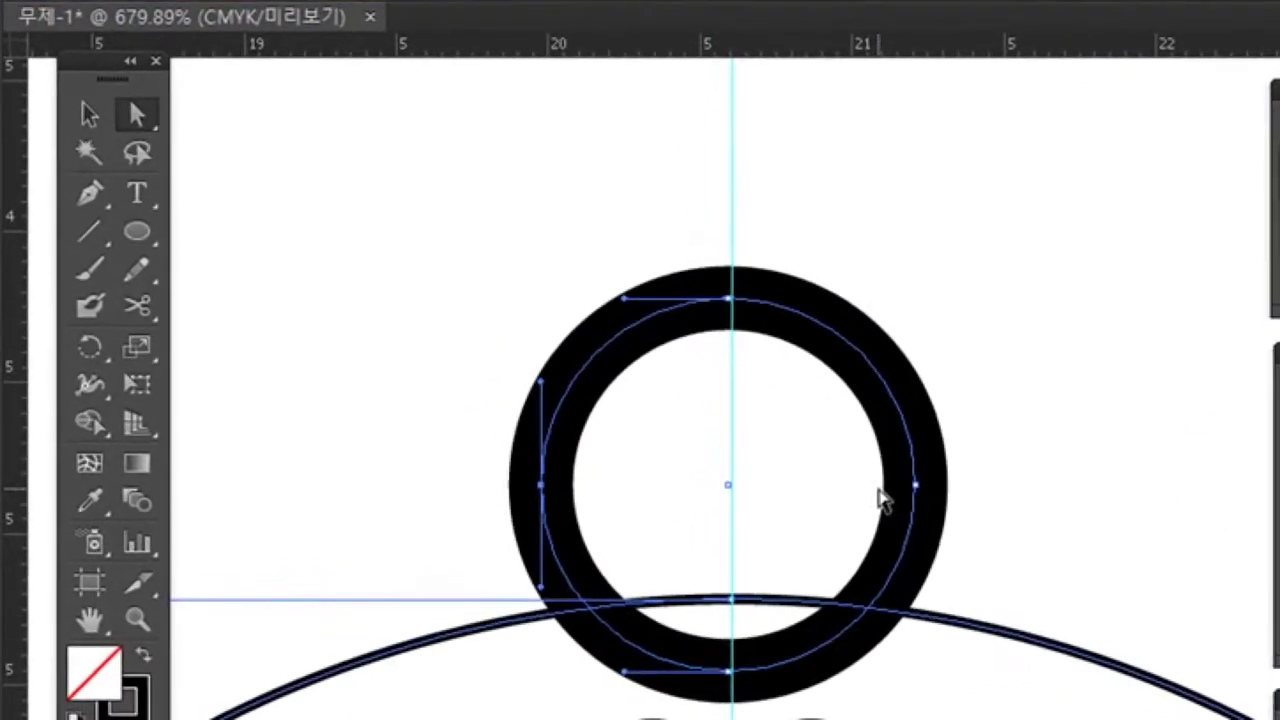
pyautogui.click(776, 517)
pyautogui.moveTo(1025, 482); pyautogui.dragTo(866, 663)
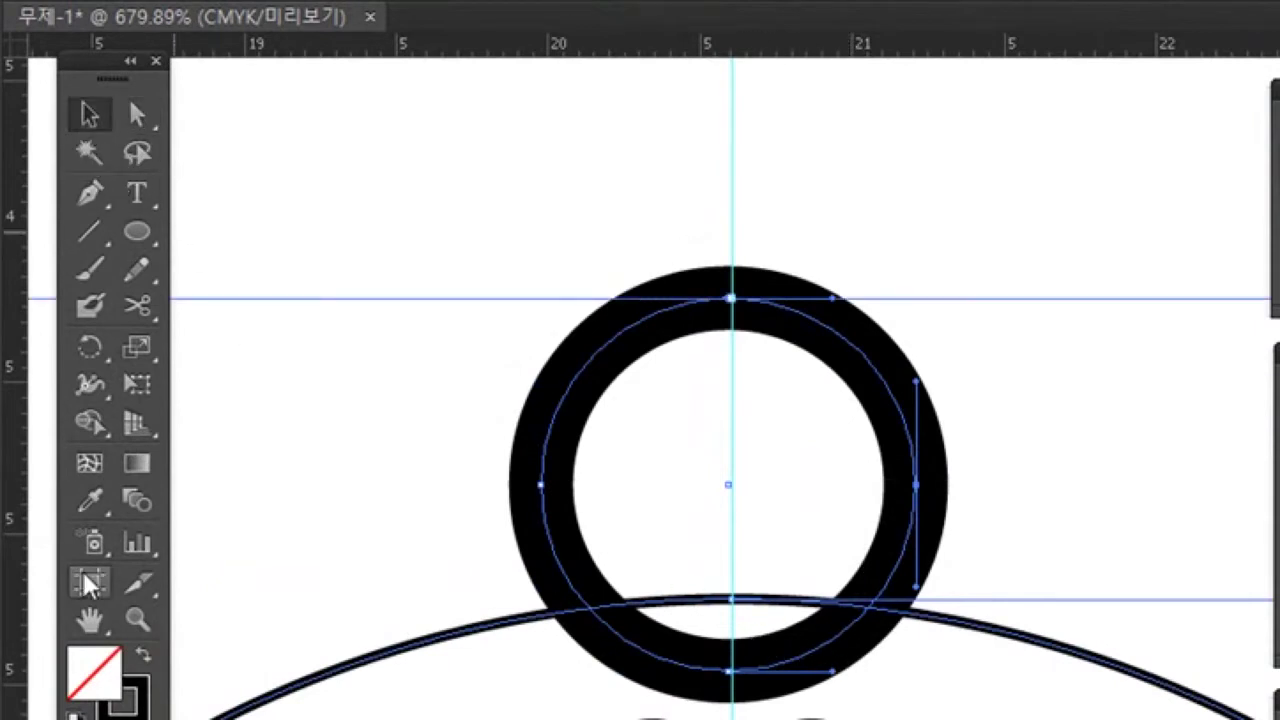
pyautogui.doubleClick(90, 619)
pyautogui.moveTo(752, 254); pyautogui.dragTo(249, 286)
pyautogui.click(91, 115)
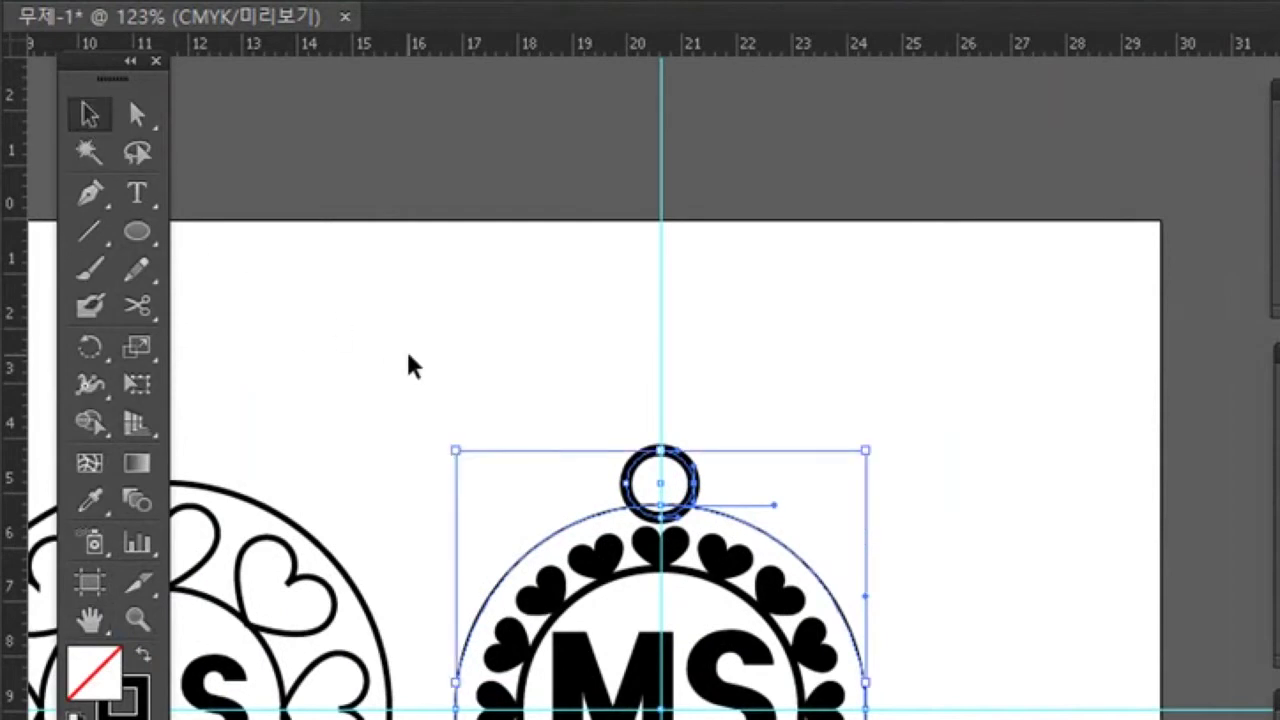
# Step: Select the small hanging ring together with the outer circle and unite them into one shape
pyautogui.click(512, 432)
pyautogui.moveTo(575, 433); pyautogui.dragTo(640, 515)
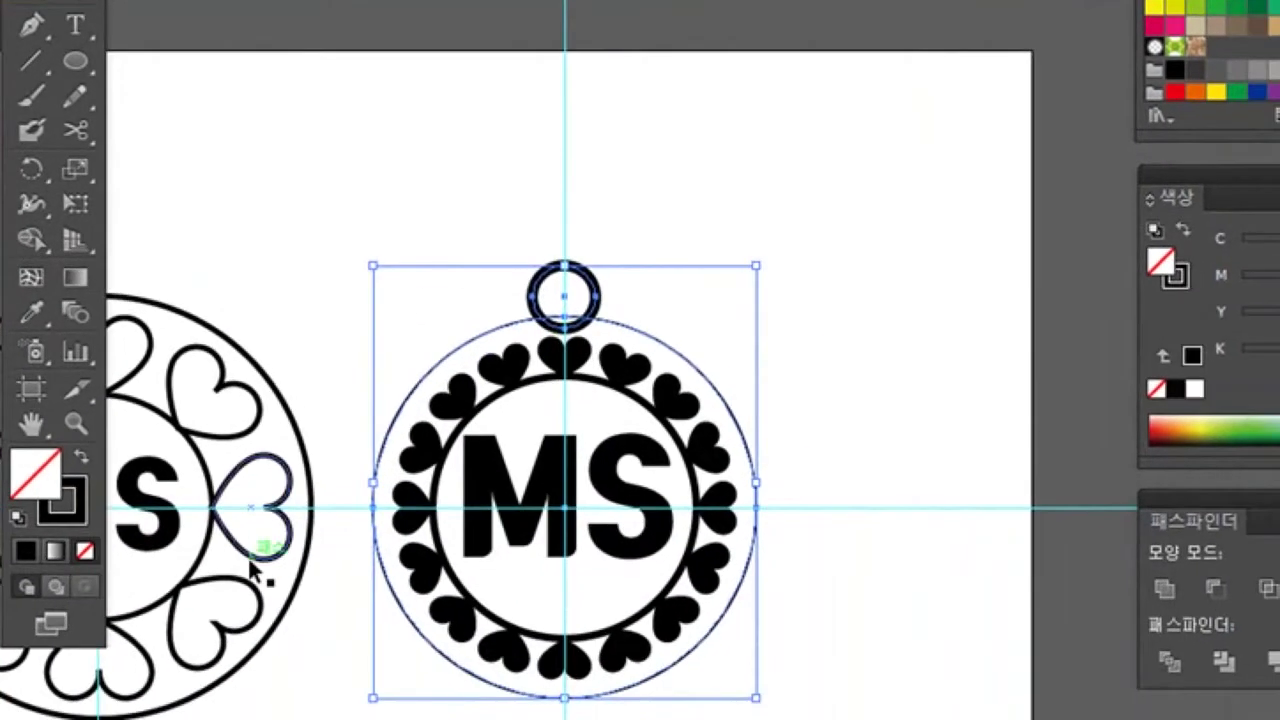
pyautogui.click(1163, 587)
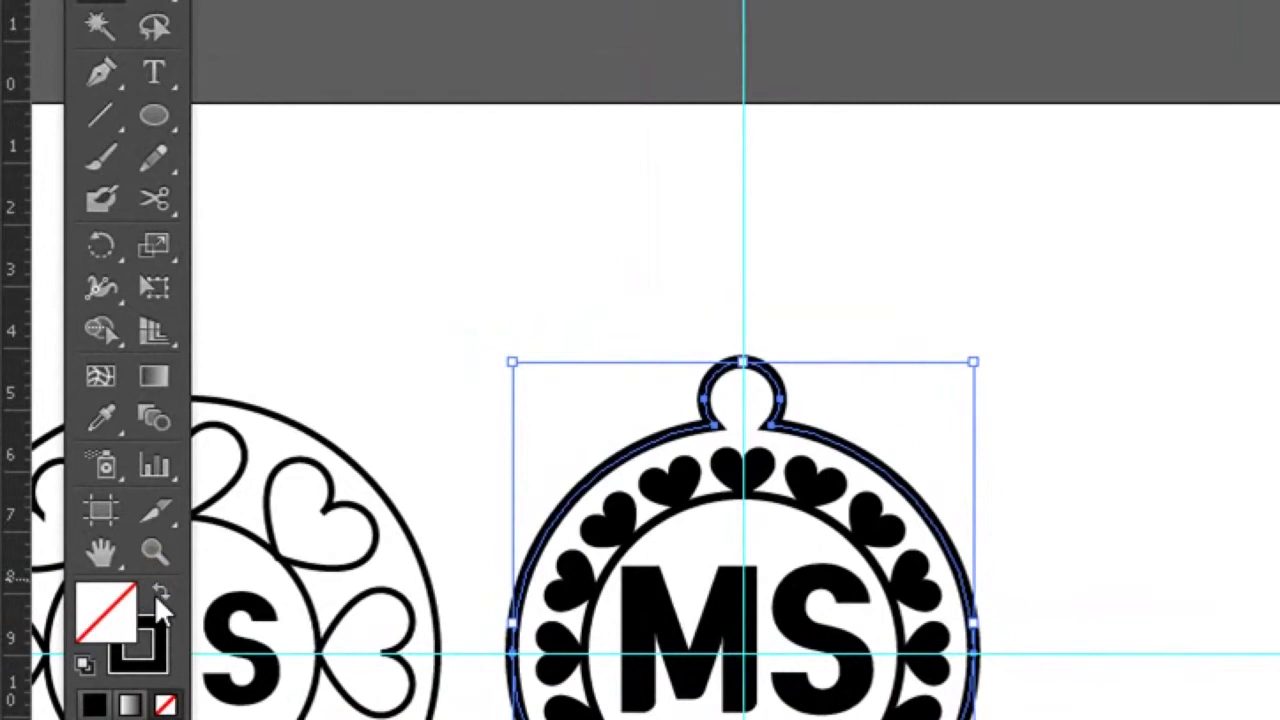
# Step: Give the united pendant shape a solid dark grey fill without stroke and send it behind the hearts and lettering
pyautogui.click(157, 592)
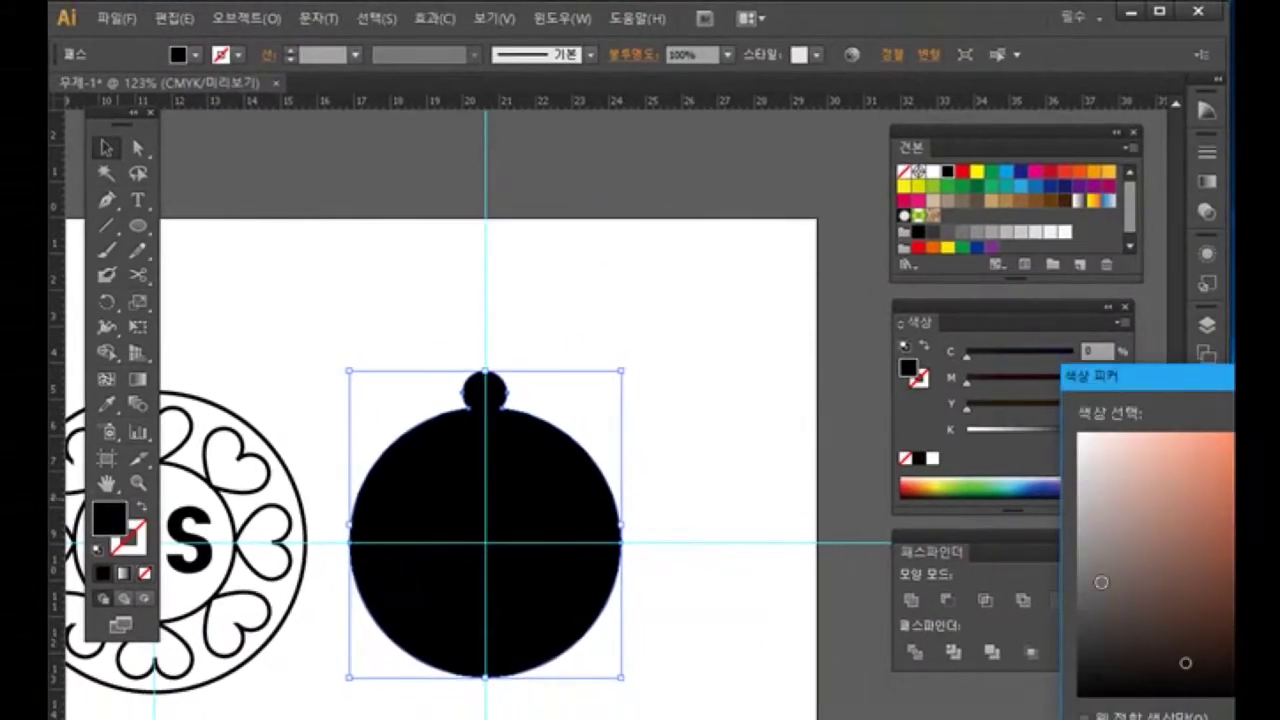
pyautogui.press('Return')
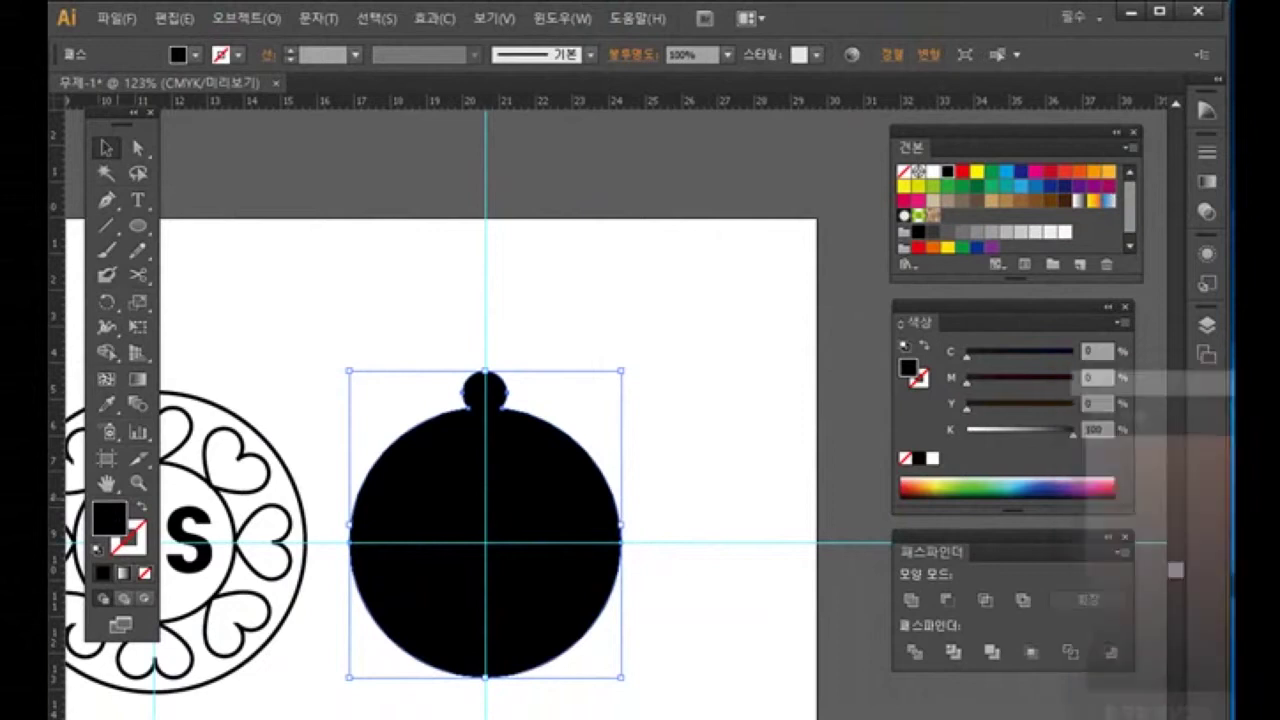
pyautogui.hotkey('ctrl', 'shift', '[')
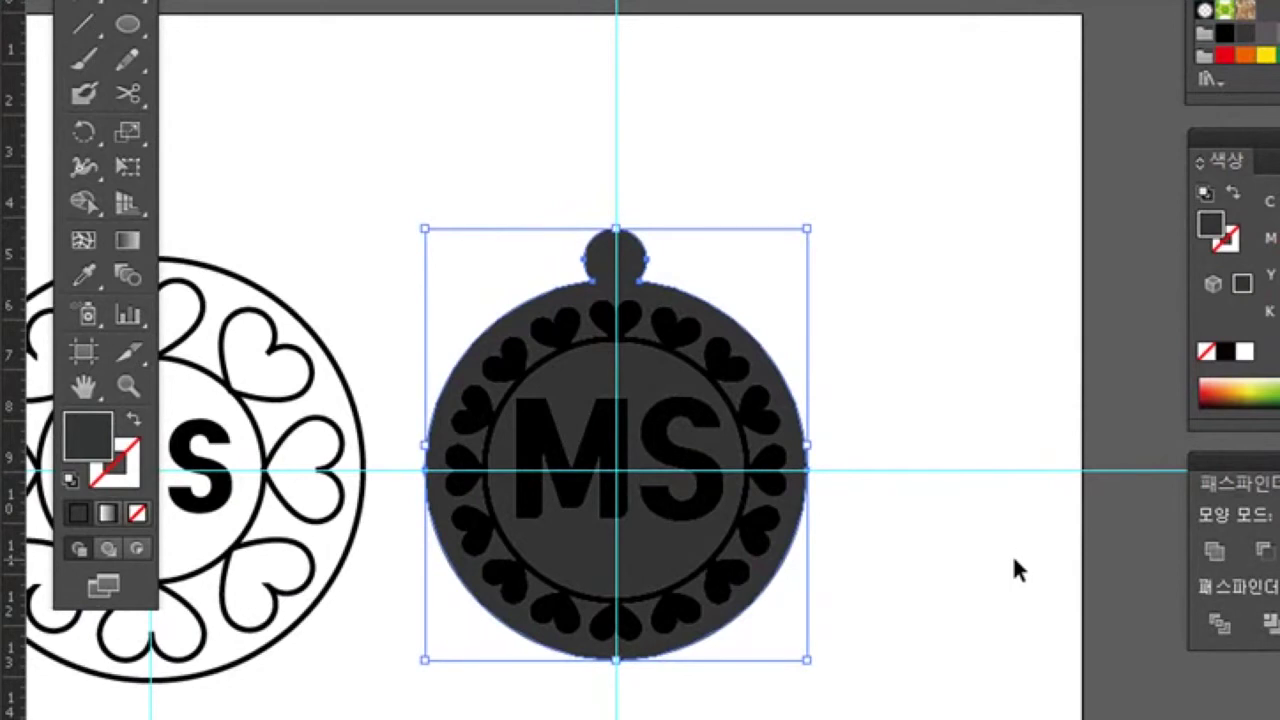
pyautogui.click(1015, 569)
# Step: Select all sixteen small hearts around the solid pendant and give them a white fill without stroke
pyautogui.click(634, 322)
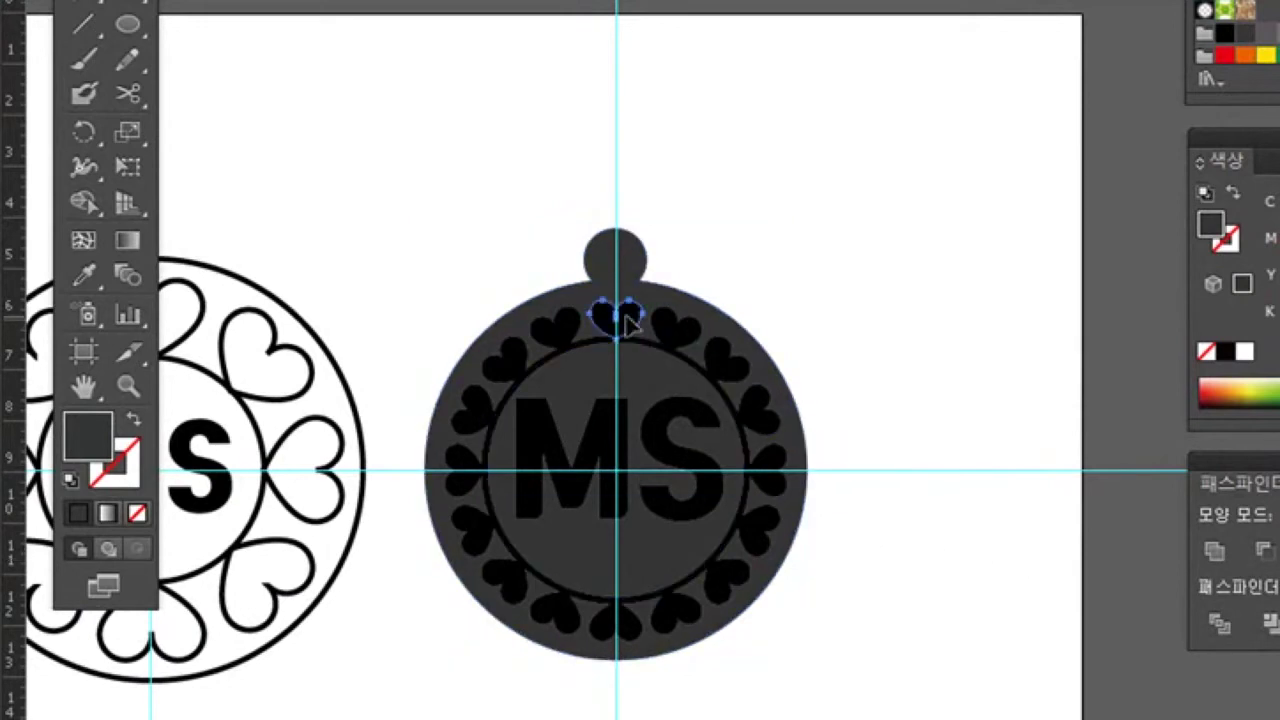
pyautogui.keyDown('shift'); pyautogui.click(557, 325); pyautogui.keyUp('shift')
pyautogui.keyDown('shift'); pyautogui.click(509, 368); pyautogui.keyUp('shift')
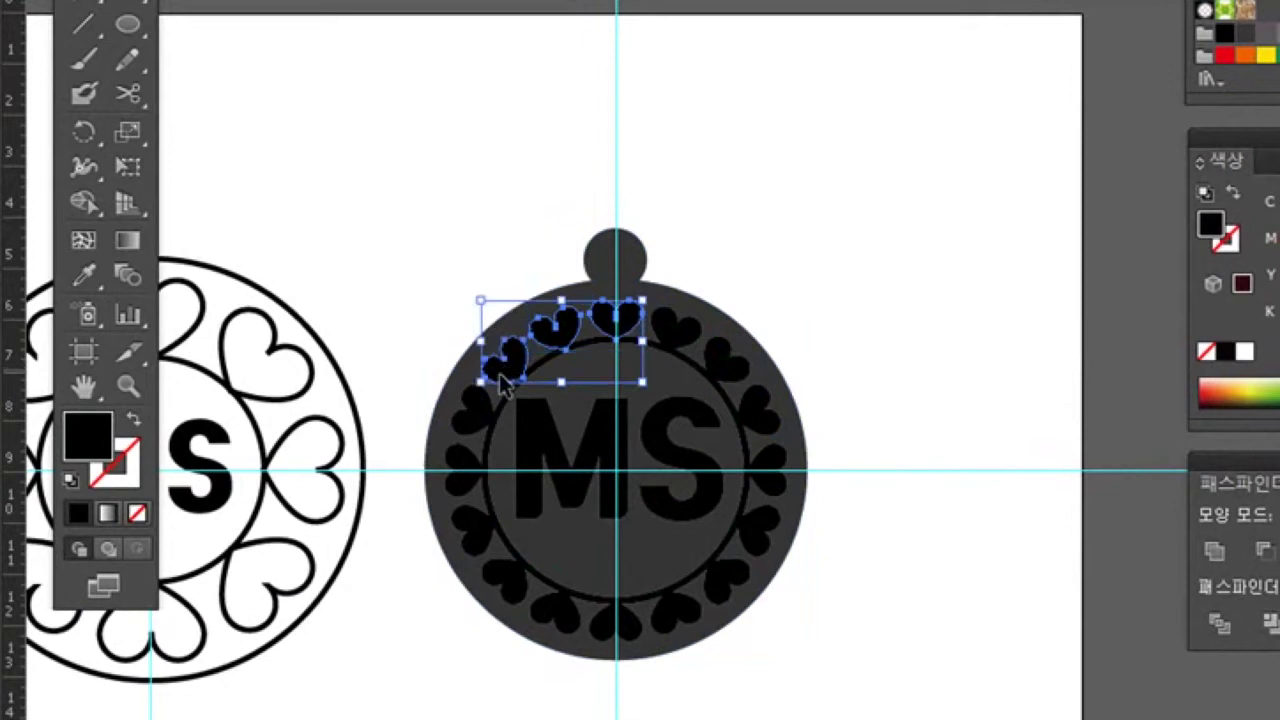
pyautogui.keyDown('shift'); pyautogui.click(480, 411); pyautogui.keyUp('shift')
pyautogui.keyDown('shift'); pyautogui.click(449, 485); pyautogui.keyUp('shift')
pyautogui.keyDown('shift'); pyautogui.click(472, 528); pyautogui.keyUp('shift')
pyautogui.keyDown('shift'); pyautogui.click(503, 573); pyautogui.keyUp('shift')
pyautogui.keyDown('shift'); pyautogui.click(565, 615); pyautogui.keyUp('shift')
pyautogui.keyDown('shift'); pyautogui.click(622, 628); pyautogui.keyUp('shift')
pyautogui.keyDown('shift'); pyautogui.click(680, 610); pyautogui.keyUp('shift')
pyautogui.keyDown('shift'); pyautogui.click(728, 588); pyautogui.keyUp('shift')
pyautogui.keyDown('shift'); pyautogui.click(760, 530); pyautogui.keyUp('shift')
pyautogui.keyDown('shift'); pyautogui.click(775, 468); pyautogui.keyUp('shift')
pyautogui.keyDown('shift'); pyautogui.click(762, 412); pyautogui.keyUp('shift')
pyautogui.keyDown('shift'); pyautogui.click(728, 364); pyautogui.keyUp('shift')
pyautogui.keyDown('shift'); pyautogui.click(678, 332); pyautogui.keyUp('shift')
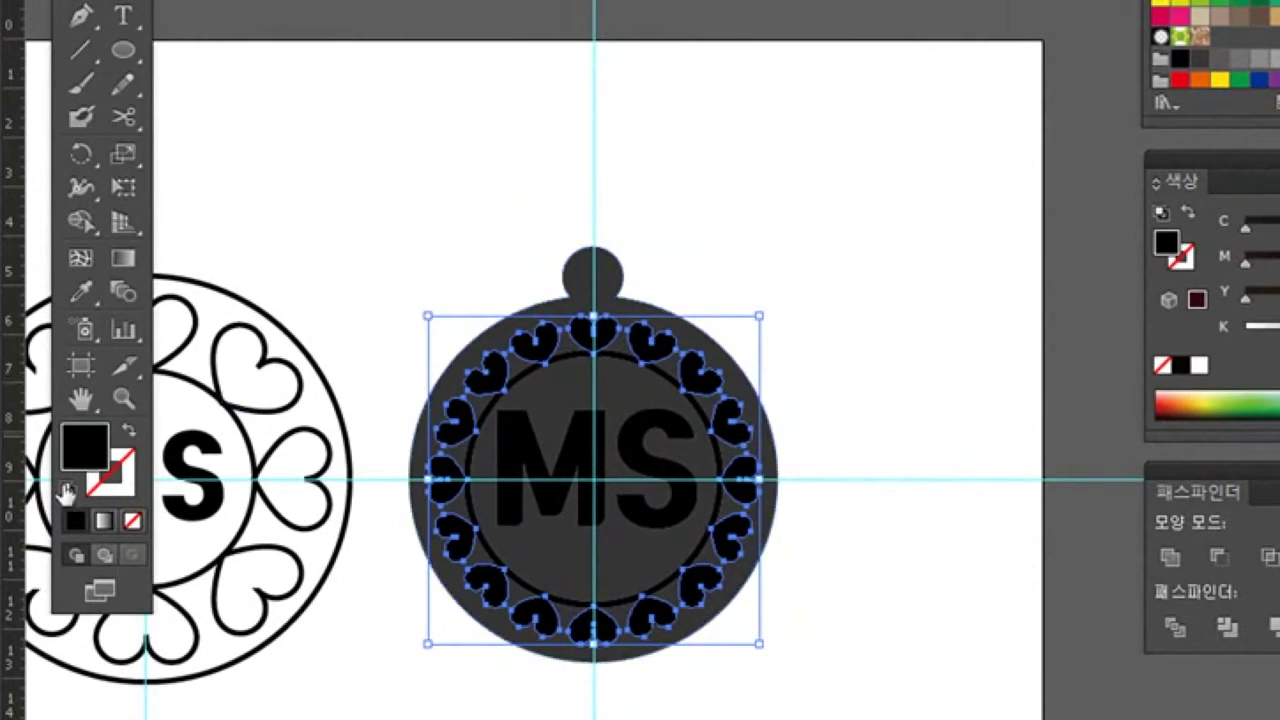
pyautogui.click(66, 489)
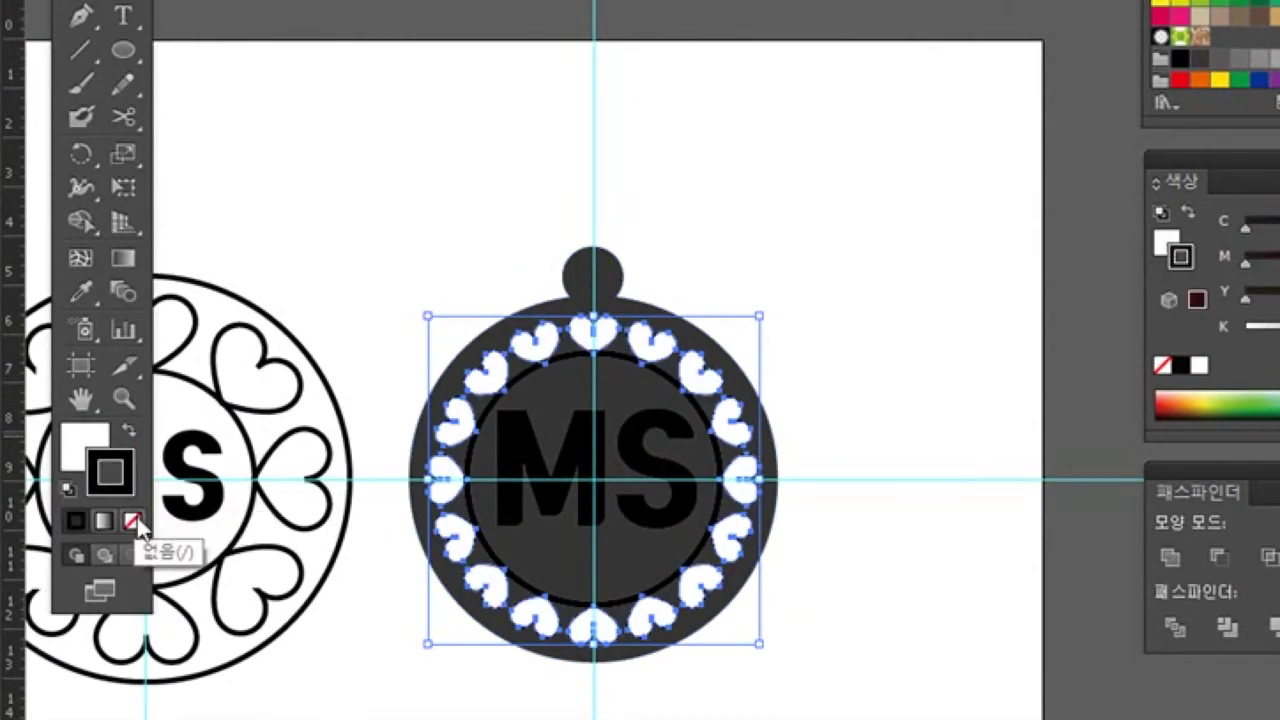
pyautogui.click(134, 520)
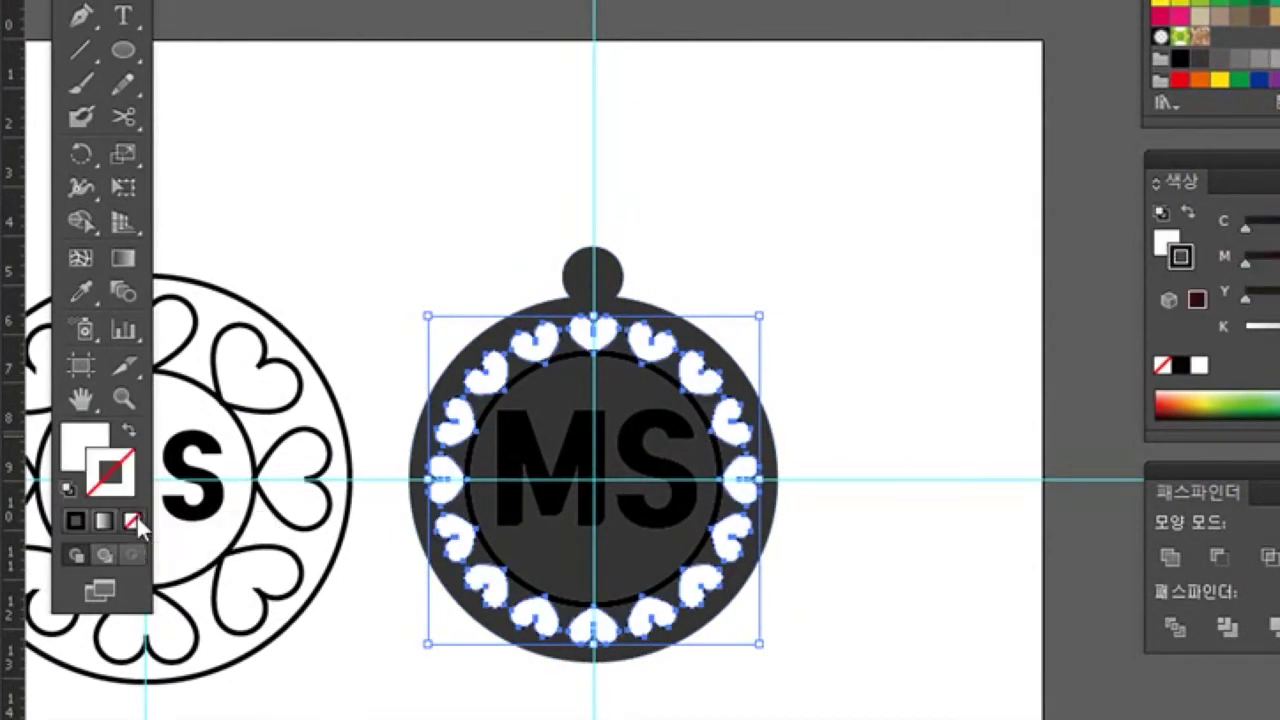
# Step: Give the pendant's inner circle no fill and a white 3 pt stroke
pyautogui.click(469, 507)
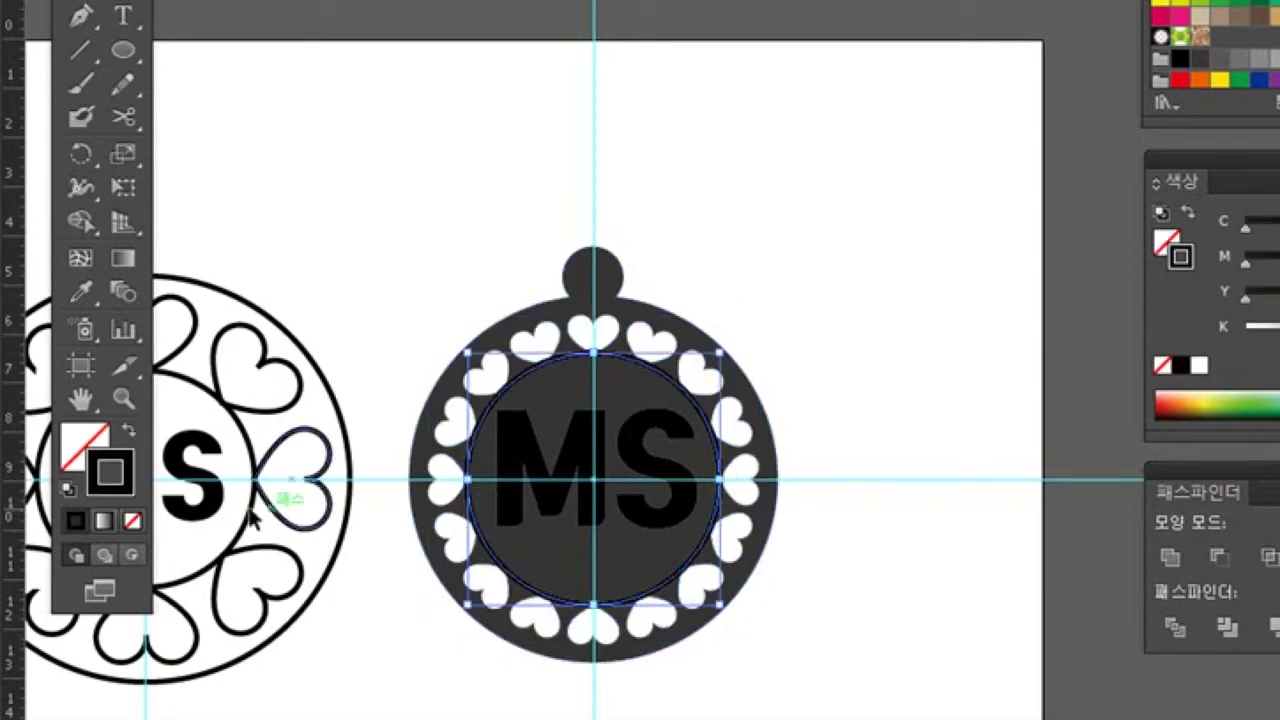
pyautogui.click(67, 488)
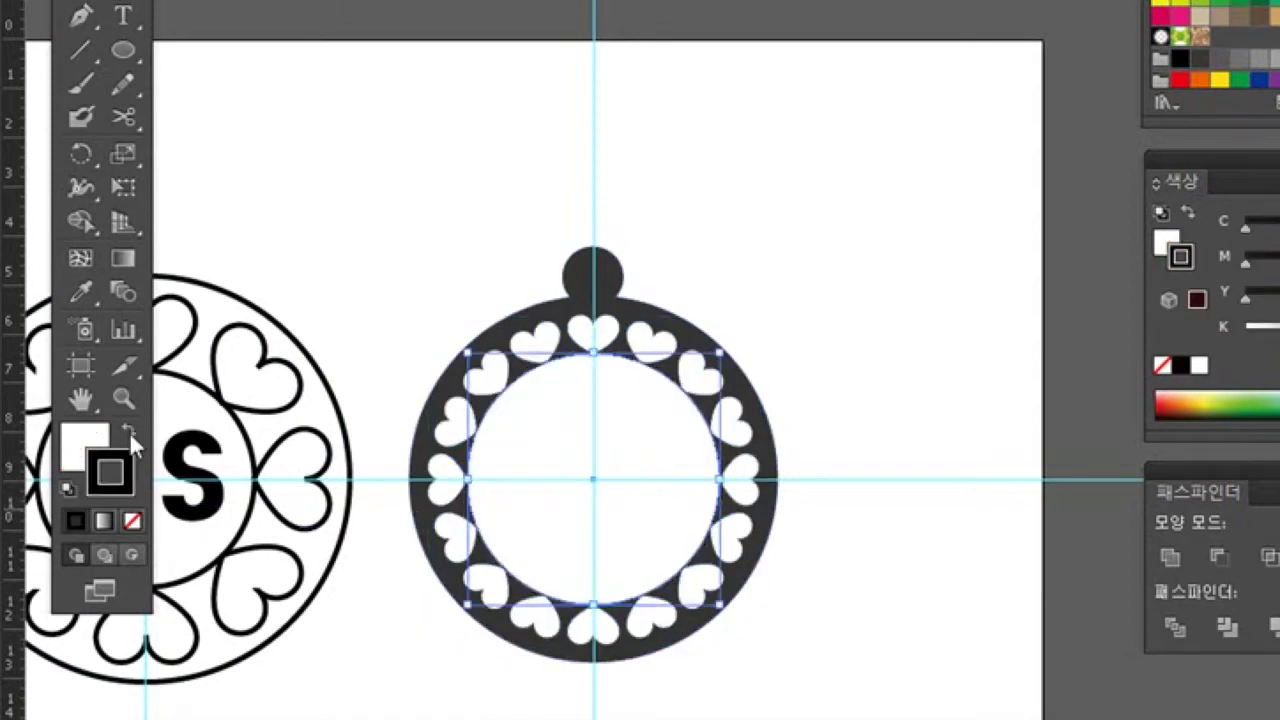
pyautogui.click(129, 433)
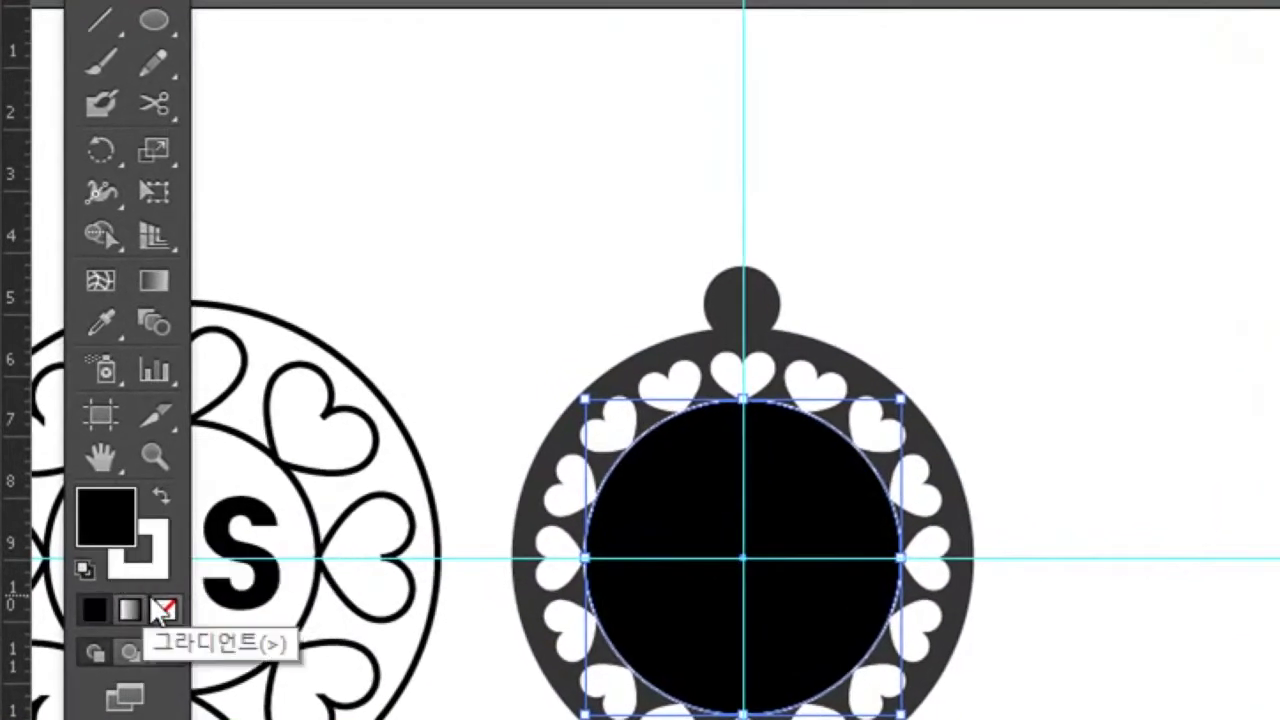
pyautogui.click(162, 609)
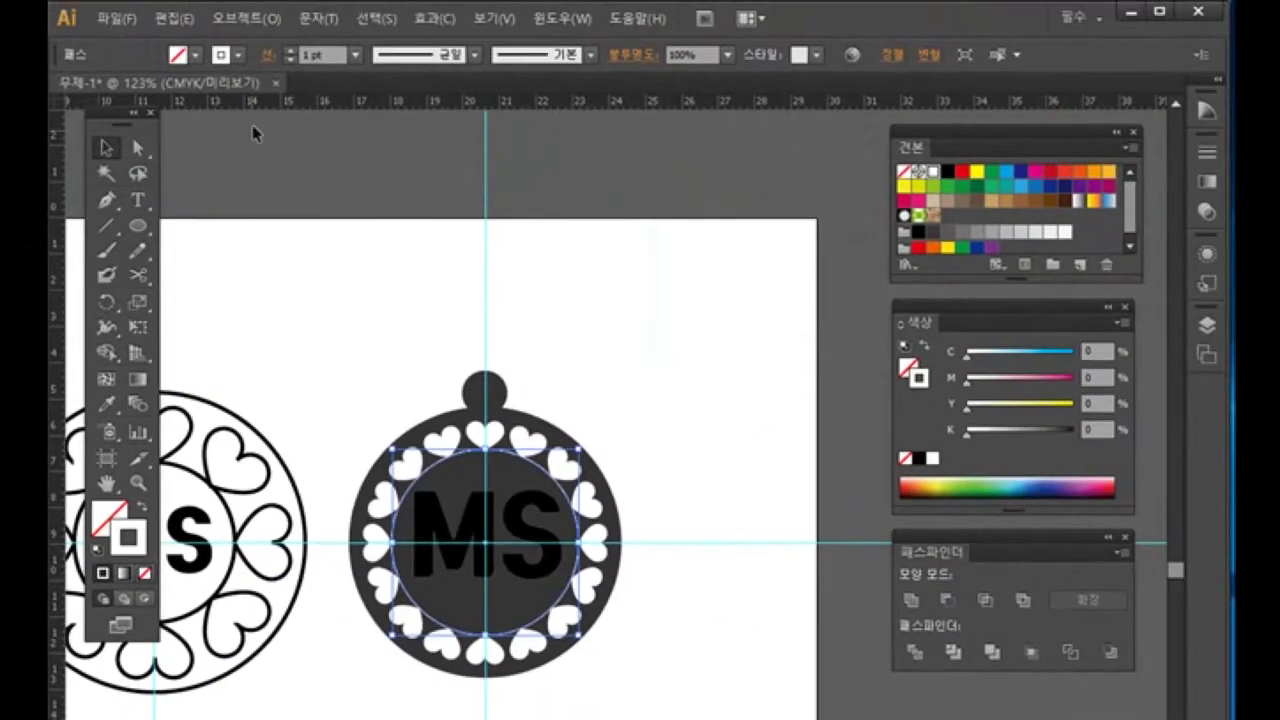
pyautogui.click(290, 51)
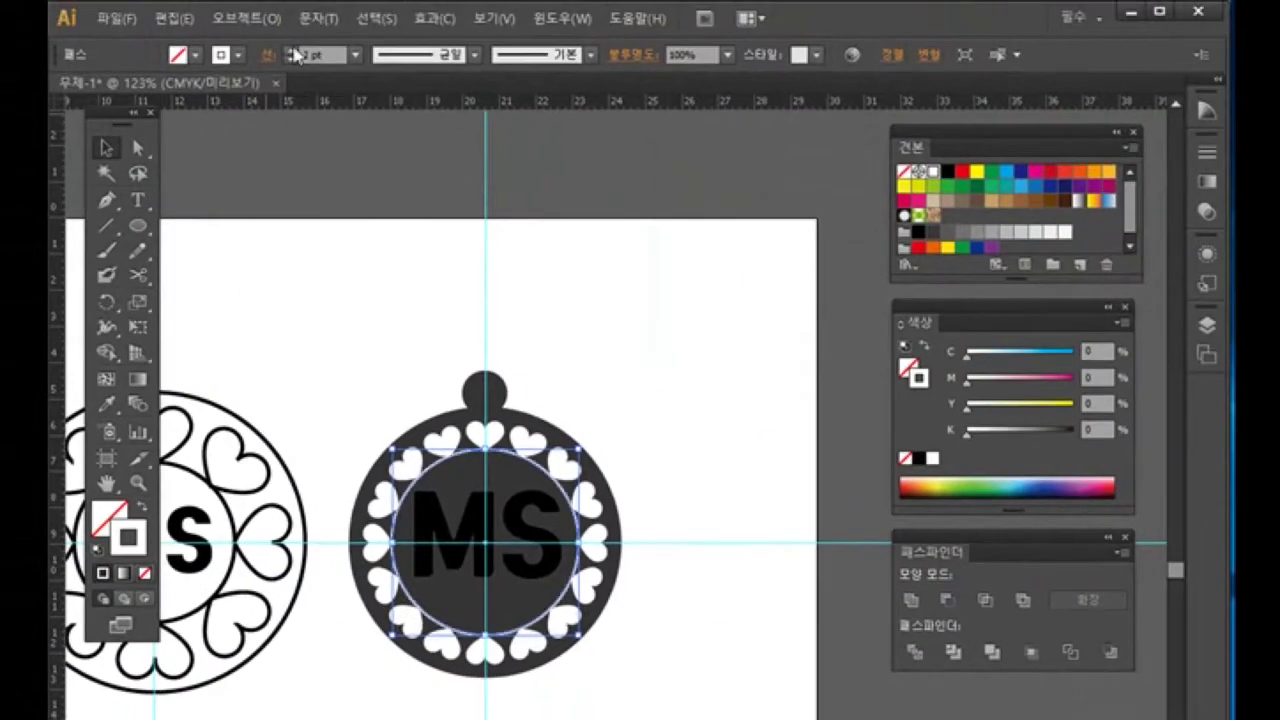
pyautogui.click(290, 51)
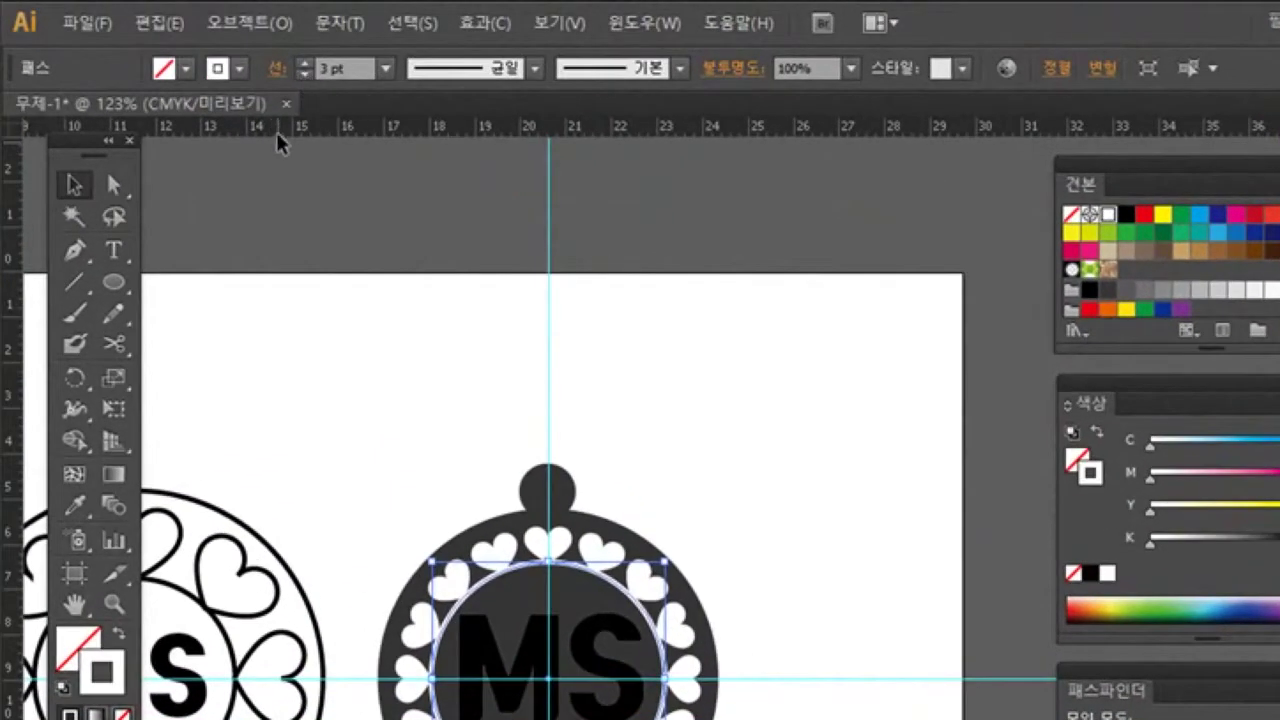
# Step: Convert the inner circle's white stroke into an outlined shape with Outline Stroke and deselect it
pyautogui.click(252, 28)
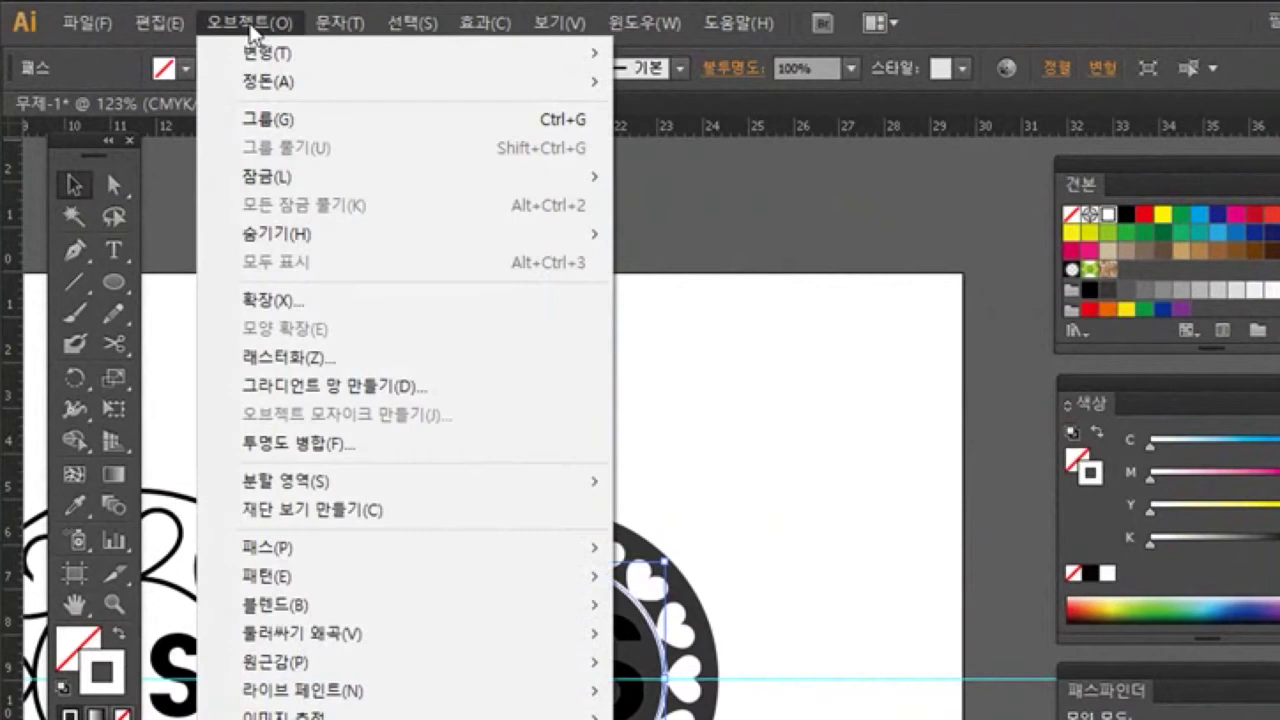
pyautogui.moveTo(589, 550)
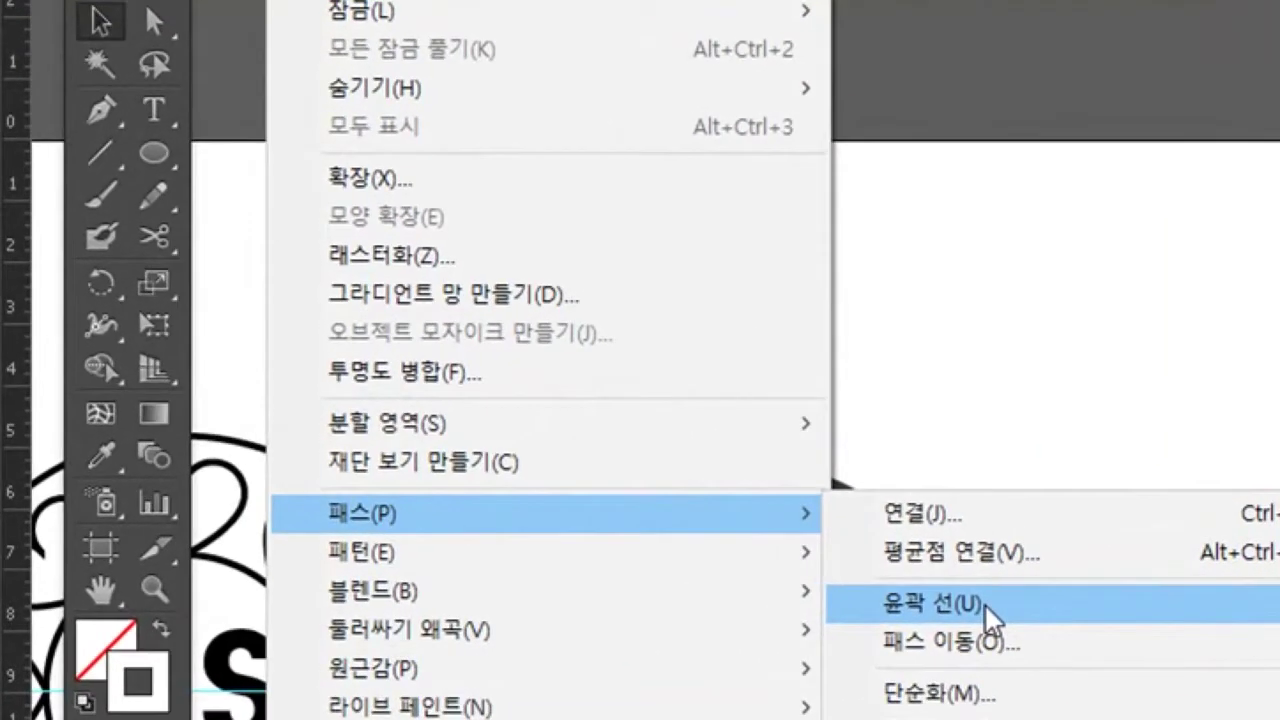
pyautogui.click(728, 620)
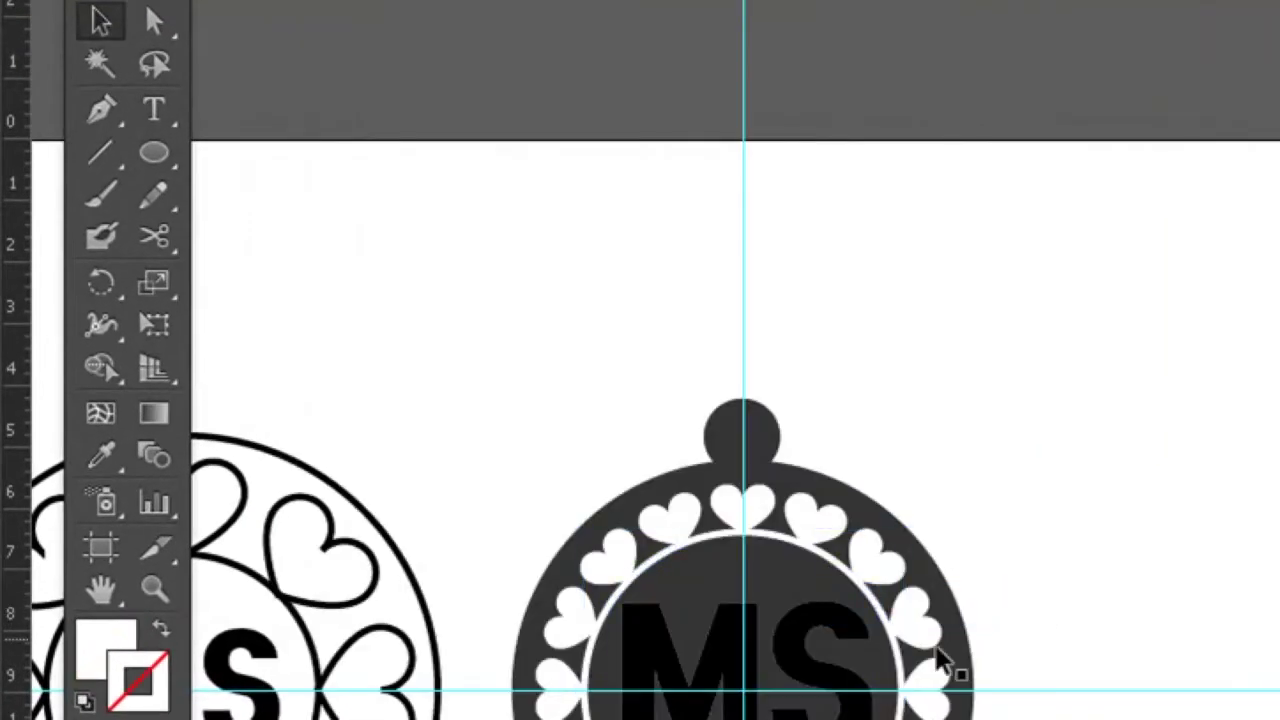
pyautogui.click(1131, 601)
# Step: Convert the pendant's MS lettering to outlines and give it a white fill without stroke
pyautogui.click(813, 661)
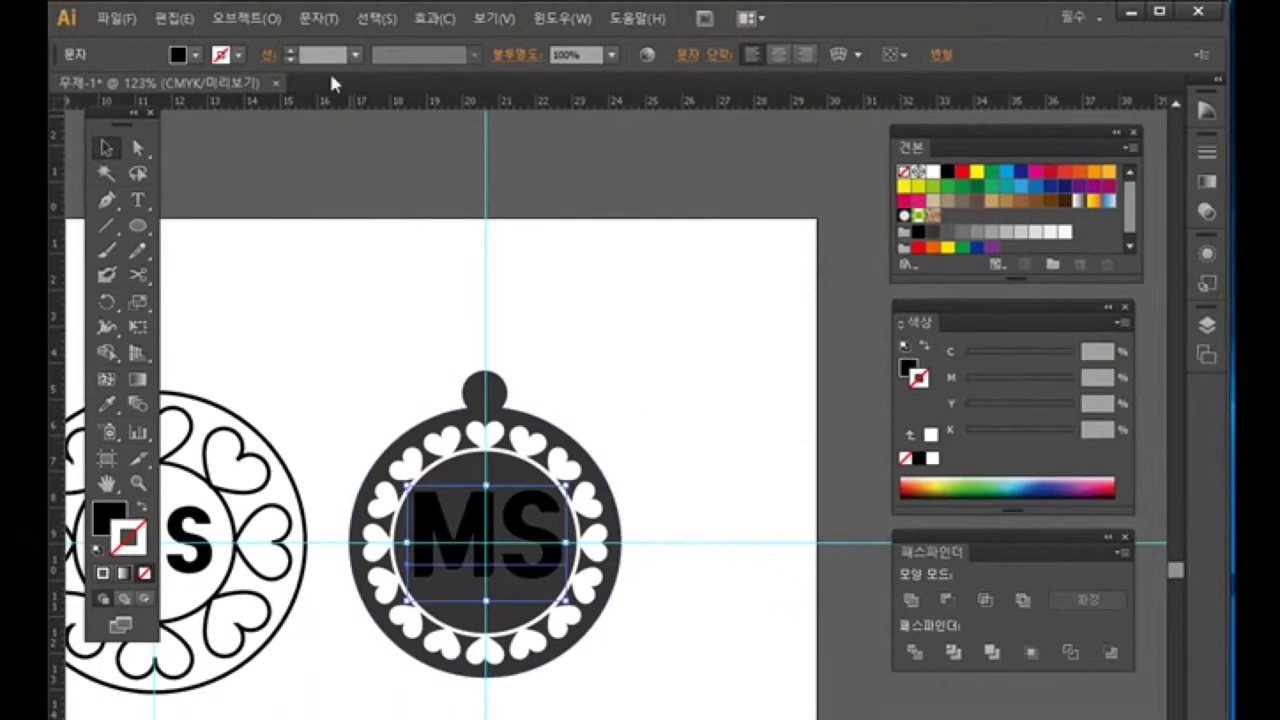
pyautogui.click(316, 18)
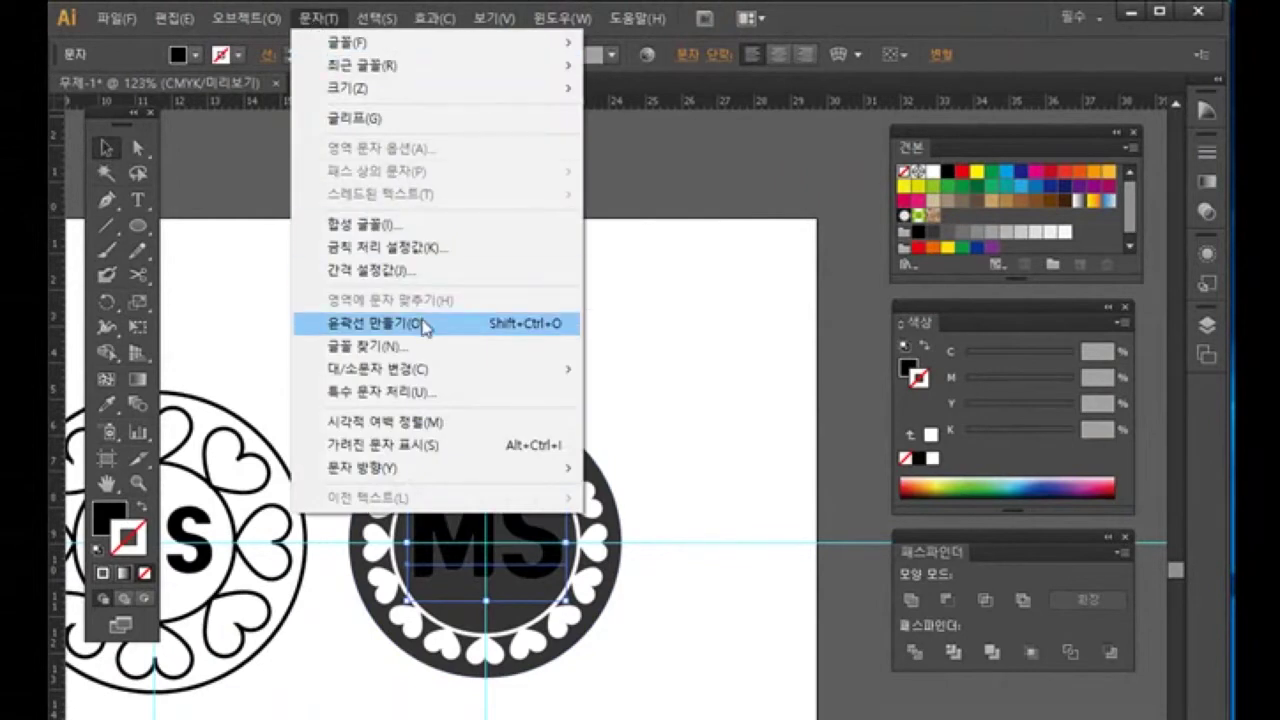
pyautogui.click(424, 328)
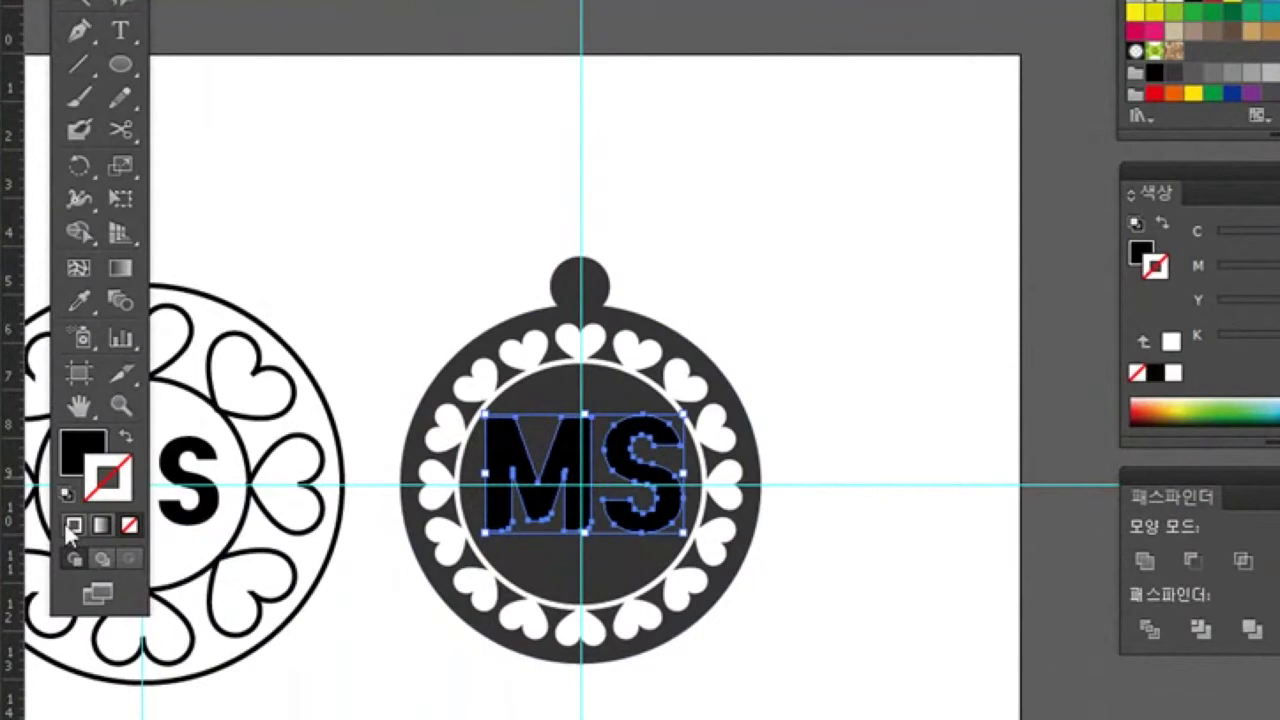
pyautogui.click(66, 494)
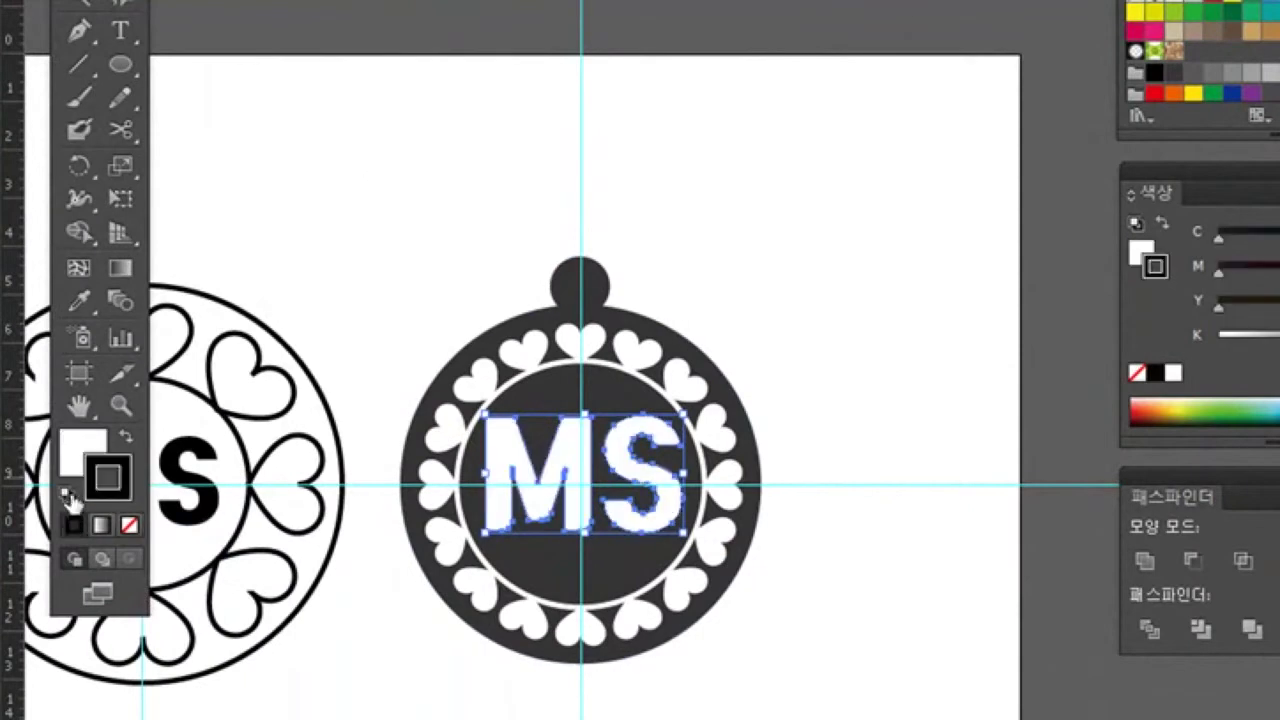
pyautogui.click(129, 525)
pyautogui.click(433, 680)
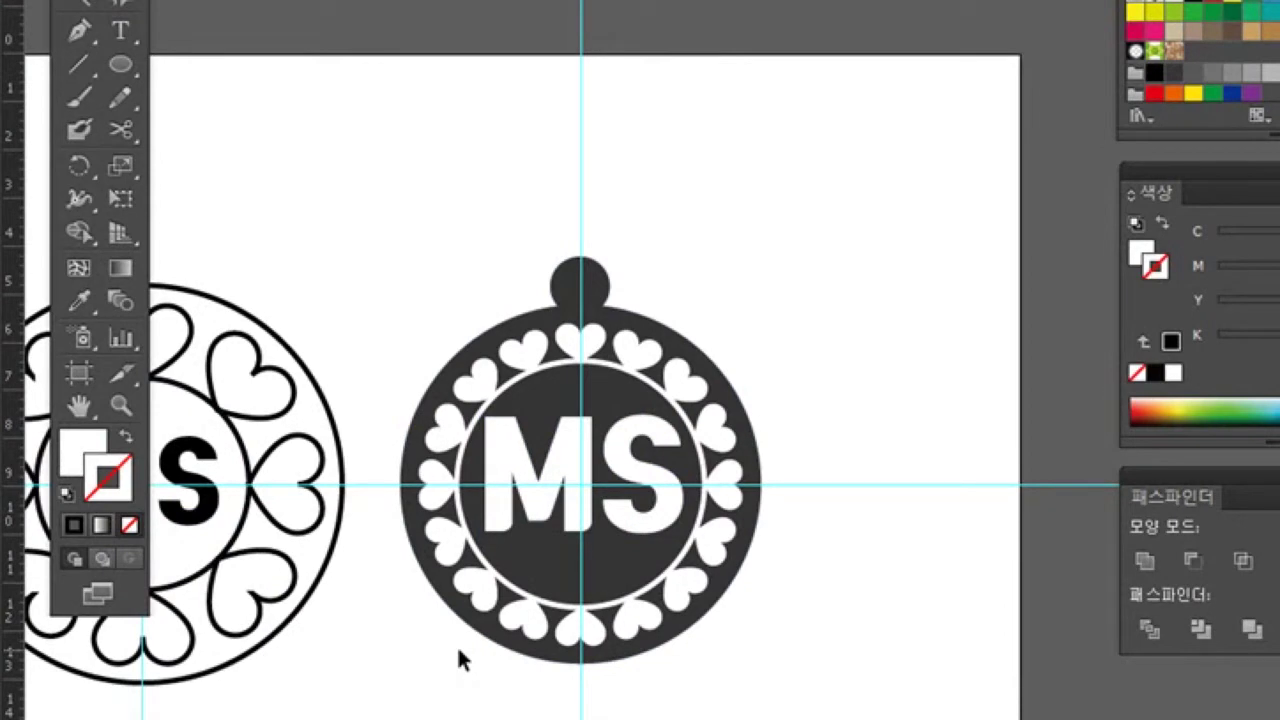
# Step: Draw a white circle about 0.87 cm wide inside the hanging ring and centre it on the vertical guide
pyautogui.click(122, 402)
pyautogui.moveTo(501, 220); pyautogui.dragTo(680, 461)
pyautogui.click(122, 162)
pyautogui.moveTo(651, 286); pyautogui.dragTo(645, 315)
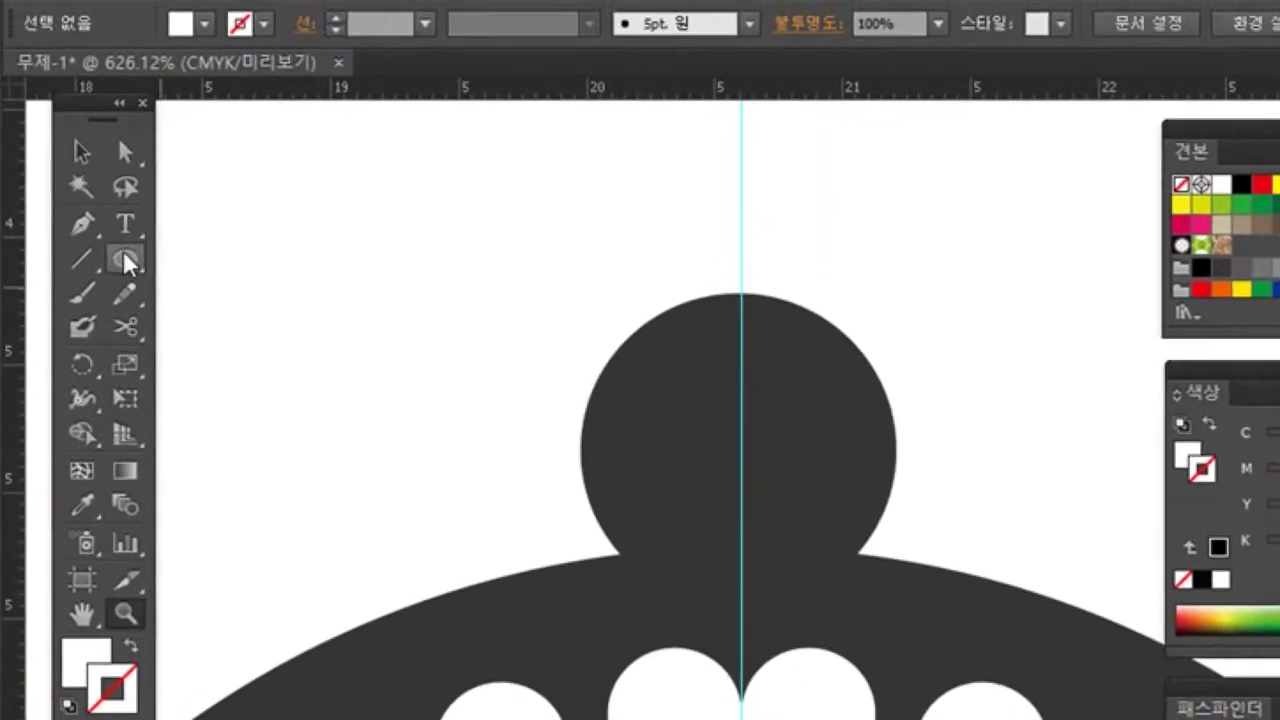
pyautogui.moveTo(657, 414); pyautogui.dragTo(829, 603)
pyautogui.click(82, 151)
pyautogui.moveTo(763, 491); pyautogui.dragTo(738, 483)
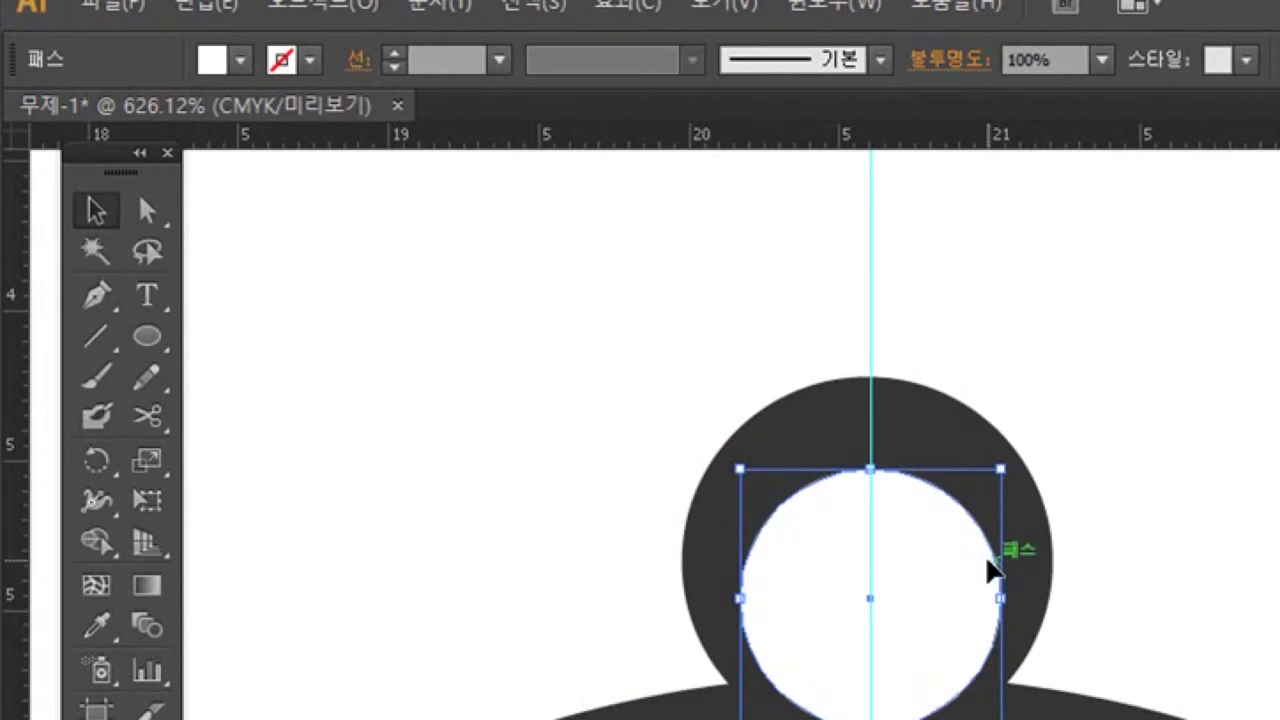
# Step: Divide the pendant shape with the small white circle and delete the cut-out piece to open the ring's hole
pyautogui.moveTo(1106, 447); pyautogui.dragTo(909, 580)
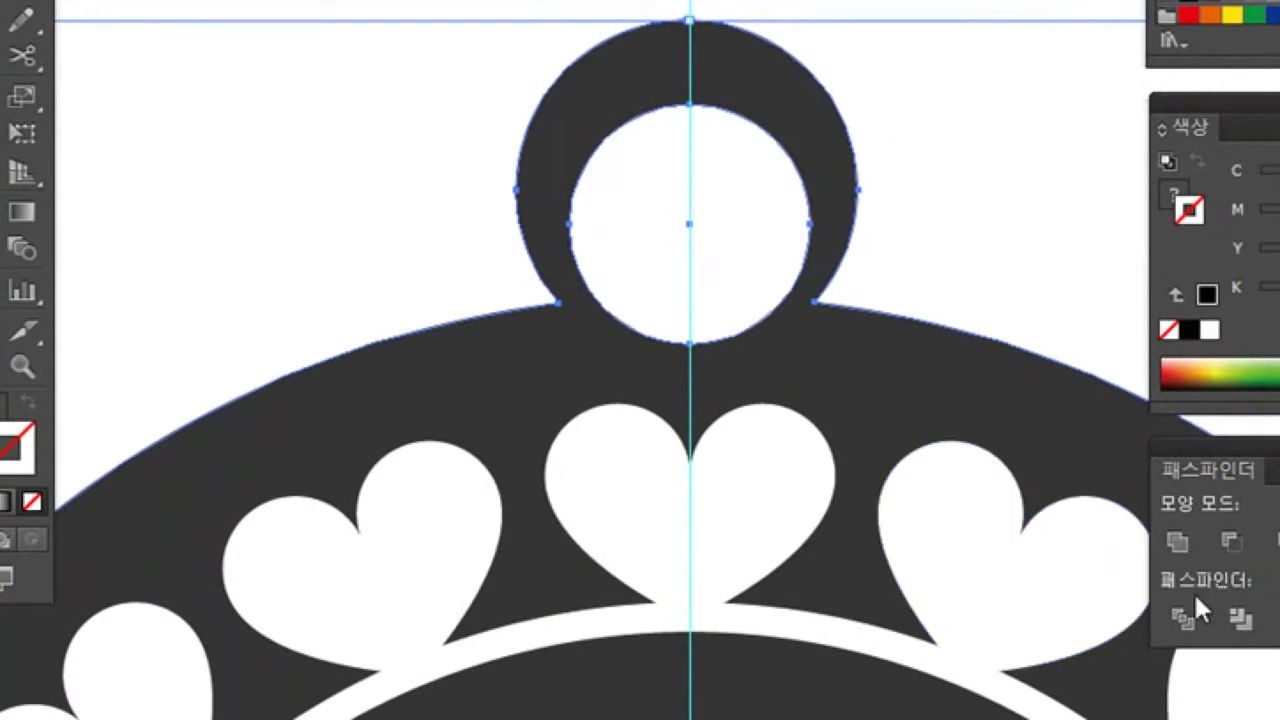
pyautogui.click(1183, 621)
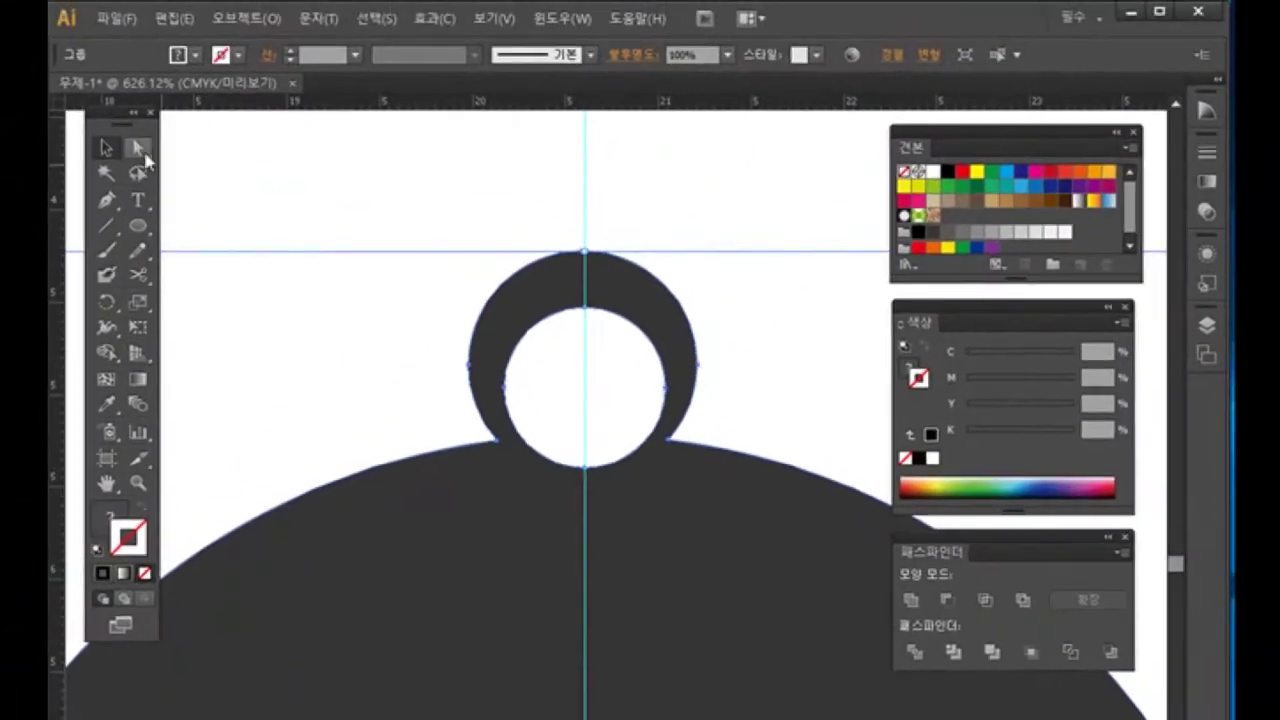
pyautogui.click(220, 329)
pyautogui.click(560, 381)
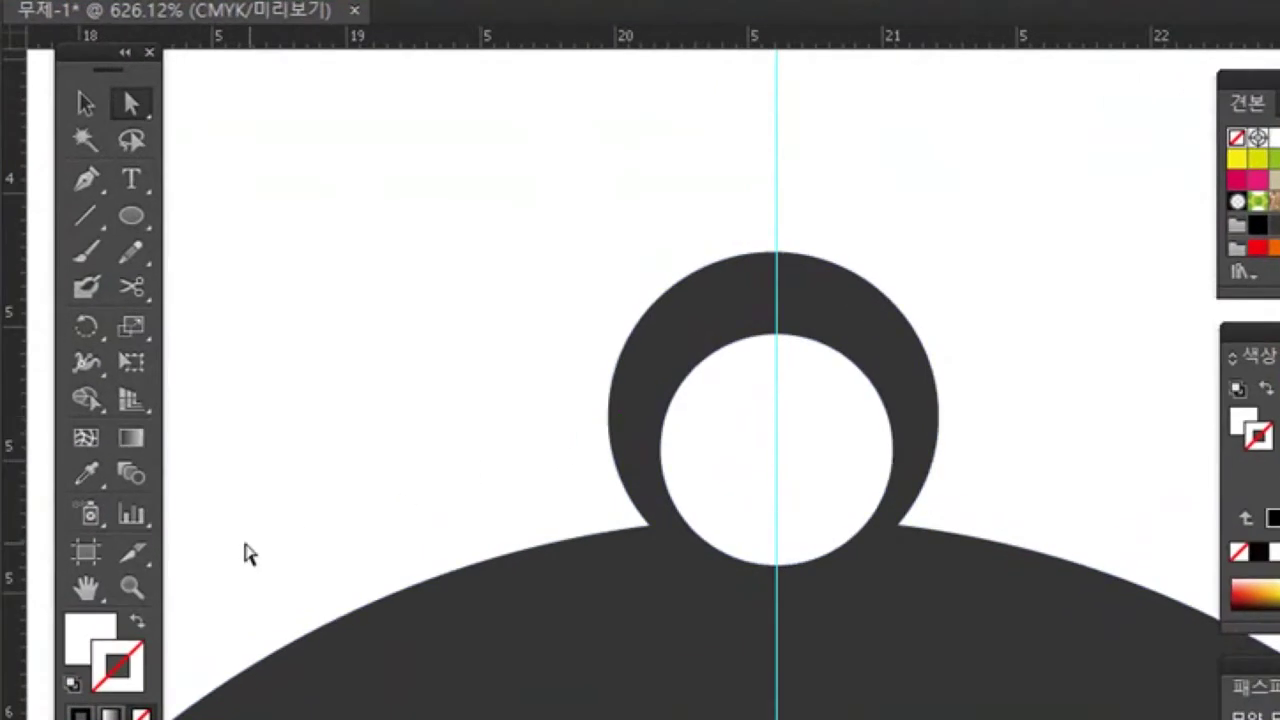
# Step: Send the divided dark pendant shape behind the hearts and MS lettering and deselect it
pyautogui.doubleClick(100, 588)
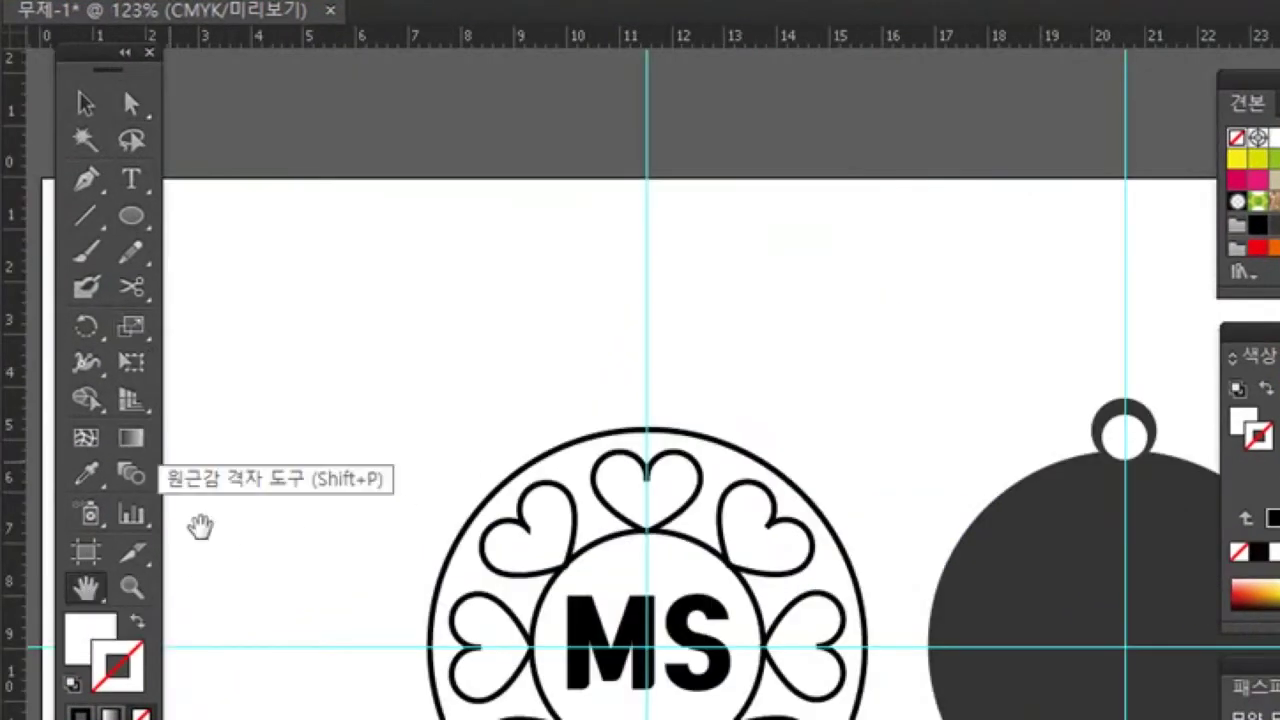
pyautogui.moveTo(922, 523); pyautogui.dragTo(472, 566)
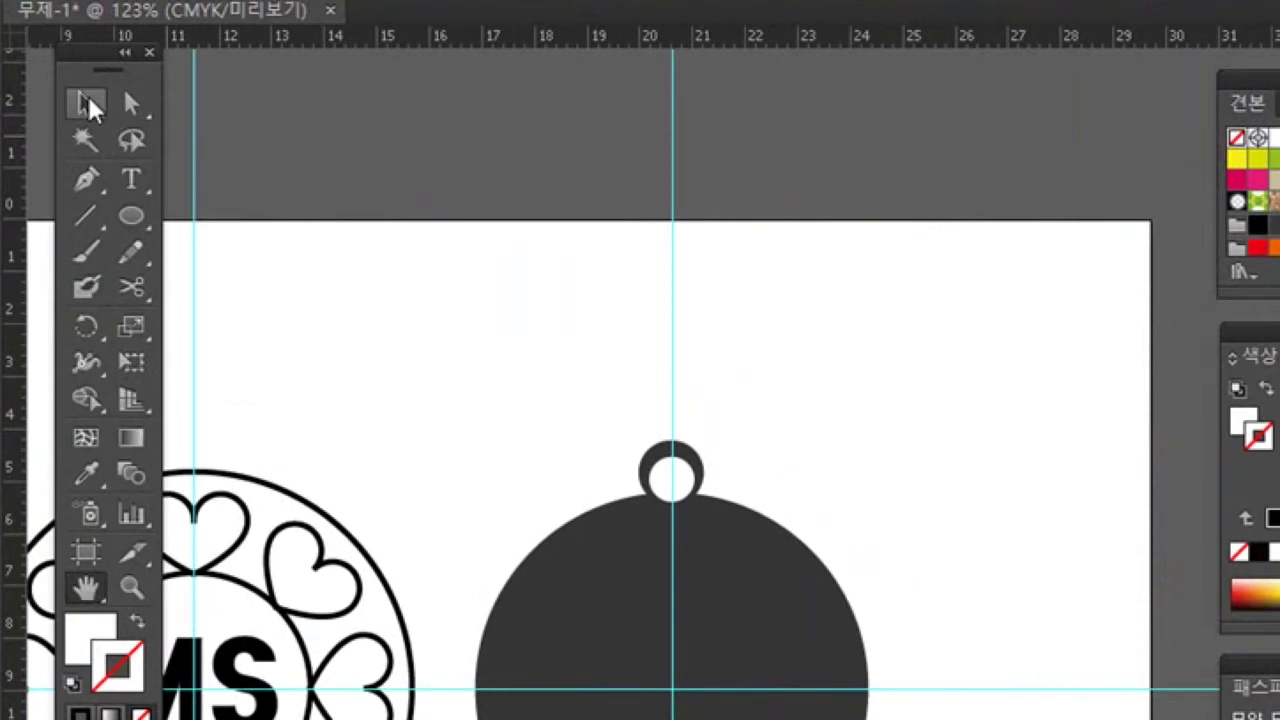
pyautogui.click(90, 100)
pyautogui.click(602, 630)
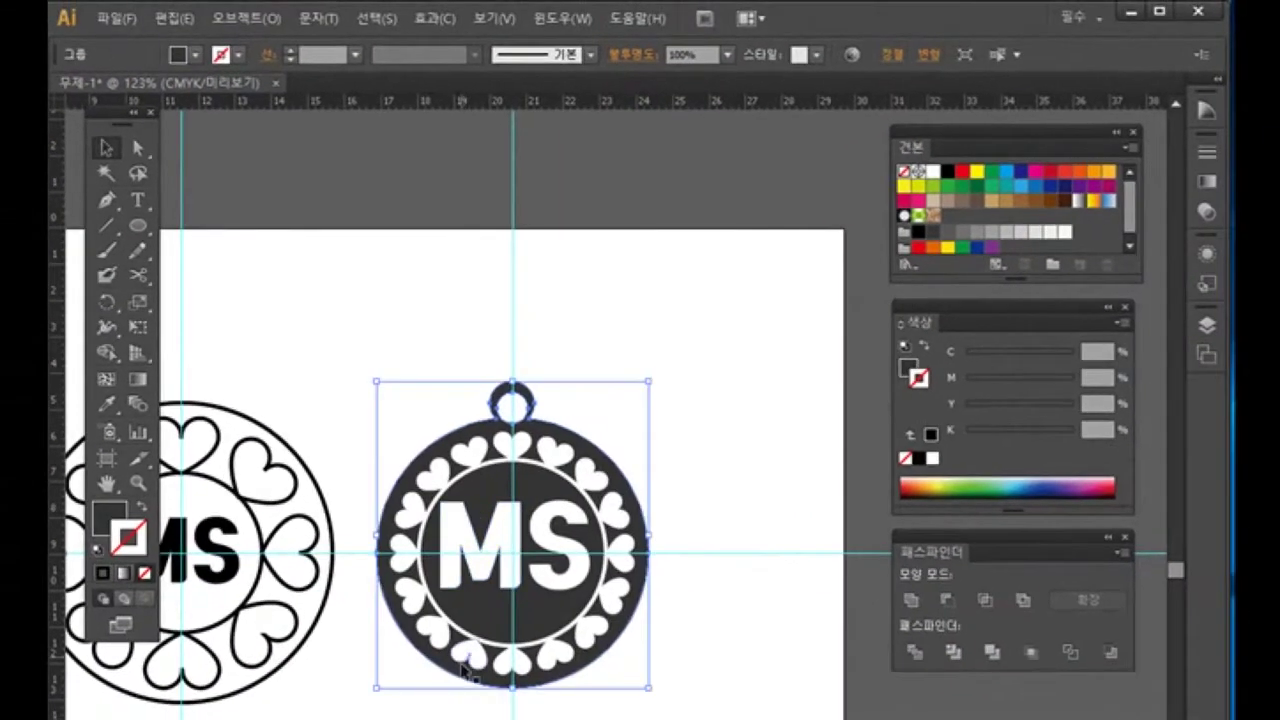
pyautogui.hotkey('ctrl', 'shift', 'a')
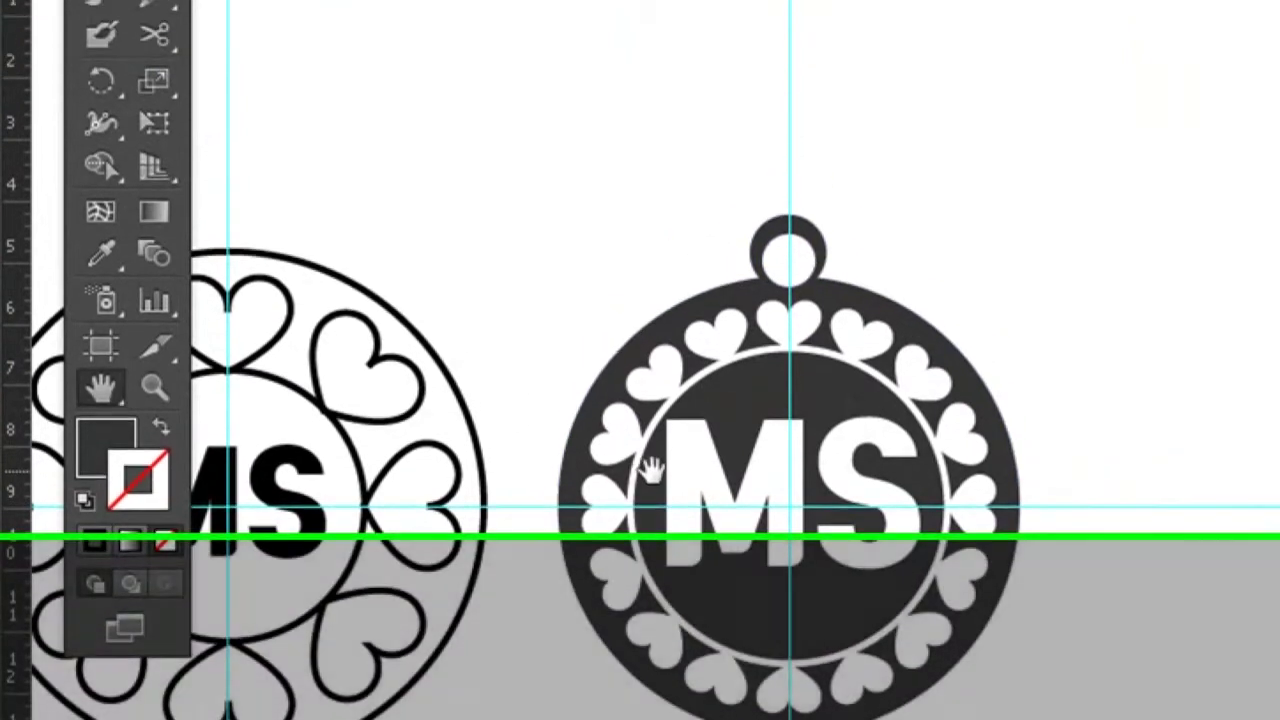
# Step: Clear all guides from the document
pyautogui.moveTo(651, 398); pyautogui.dragTo(875, 231)
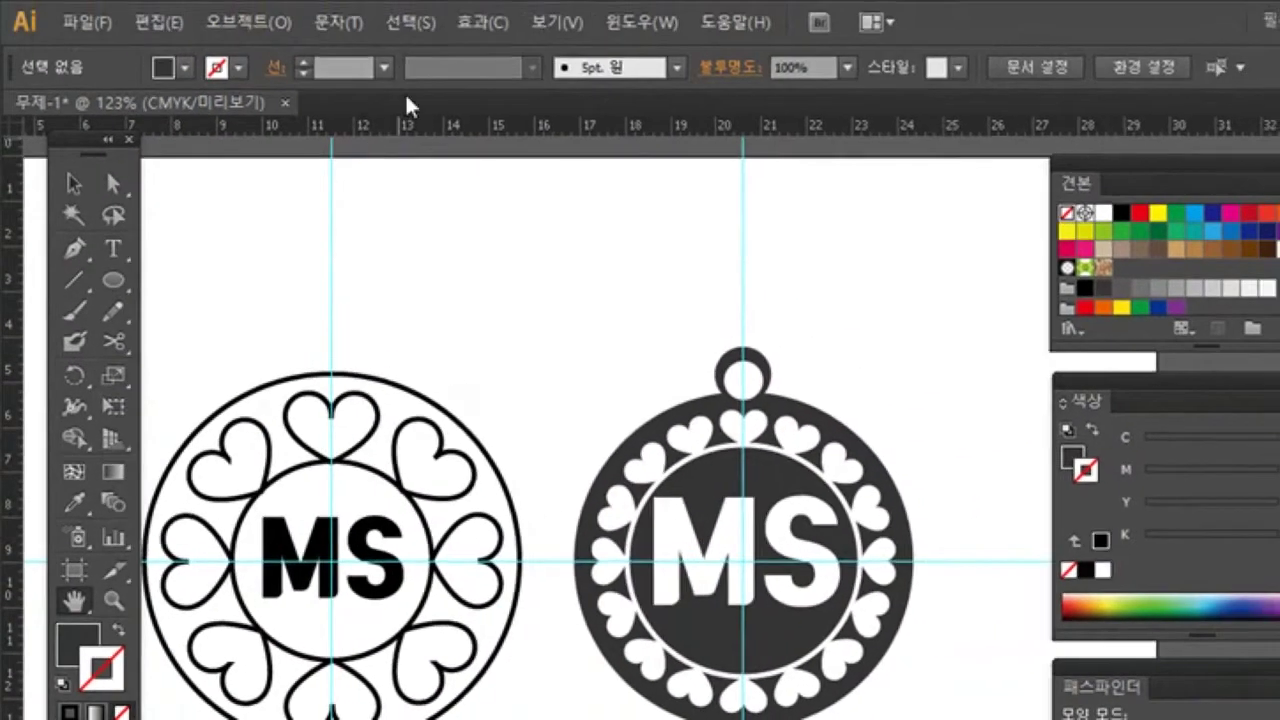
pyautogui.click(548, 28)
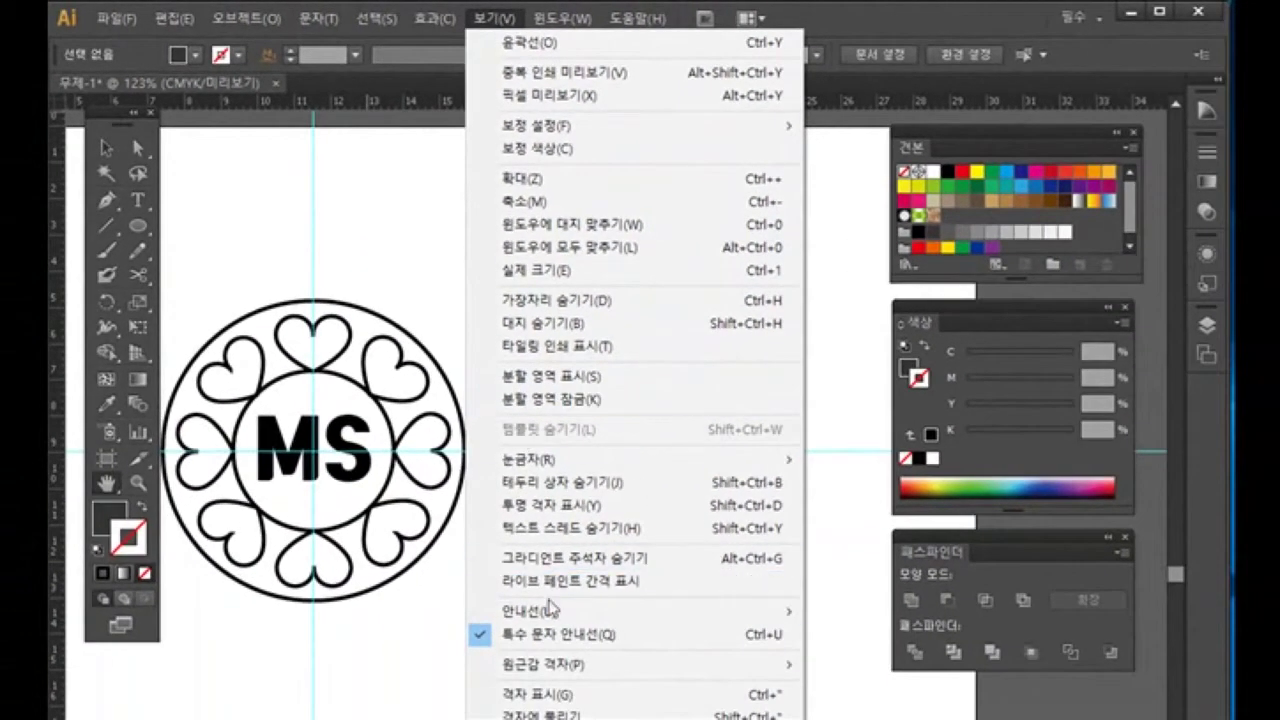
pyautogui.moveTo(712, 719)
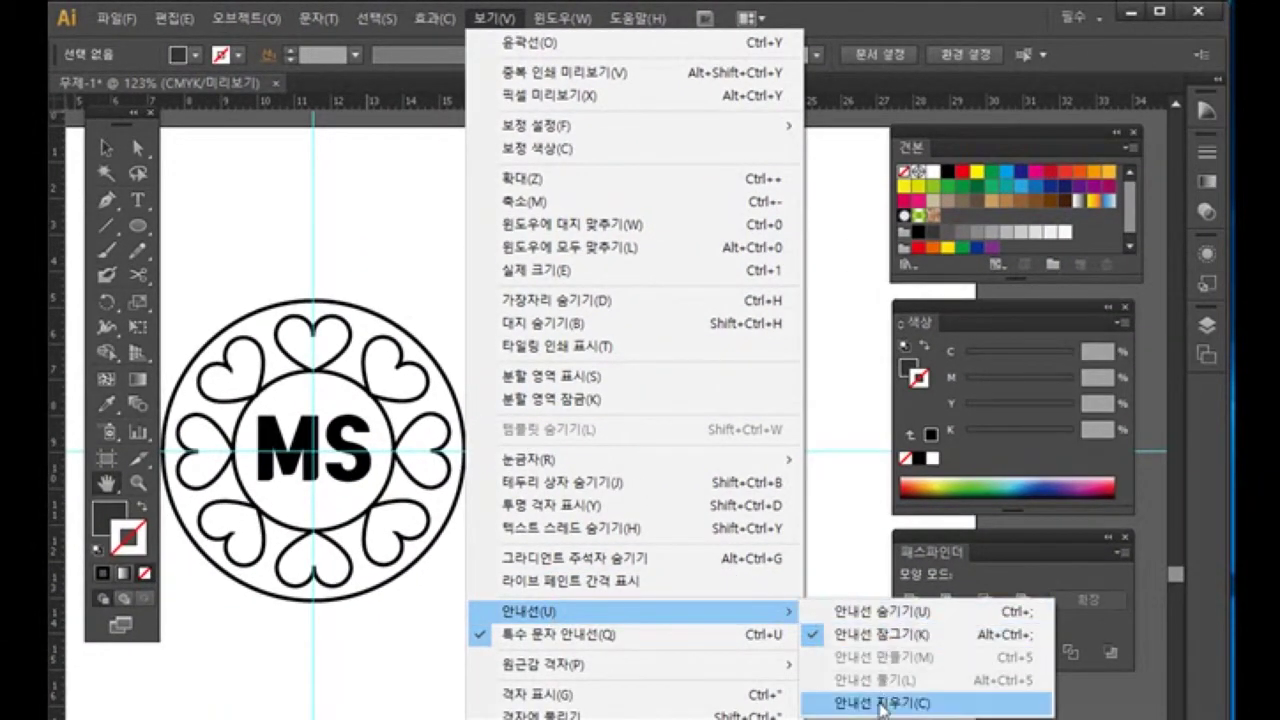
pyautogui.click(880, 702)
# Step: Draw a circle 3 cm wide and 3 cm high below the solid pendant
pyautogui.click(137, 228)
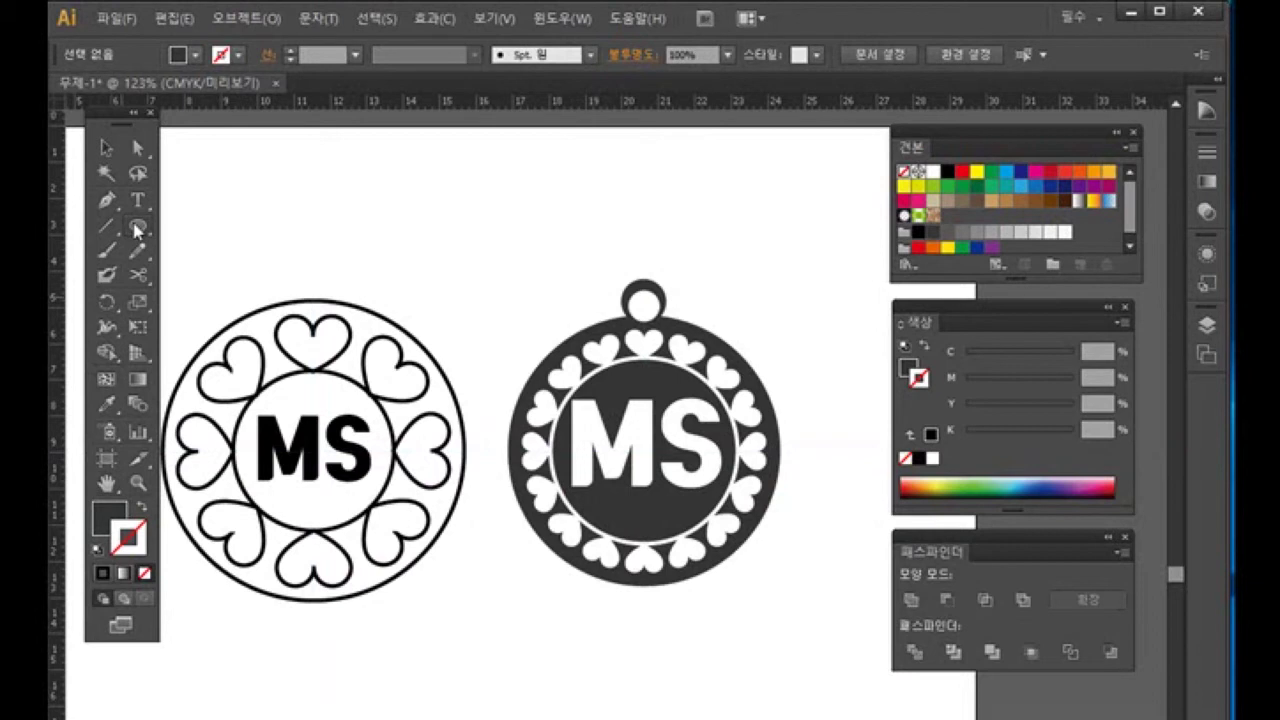
pyautogui.click(522, 655)
pyautogui.moveTo(1154, 507); pyautogui.dragTo(469, 600)
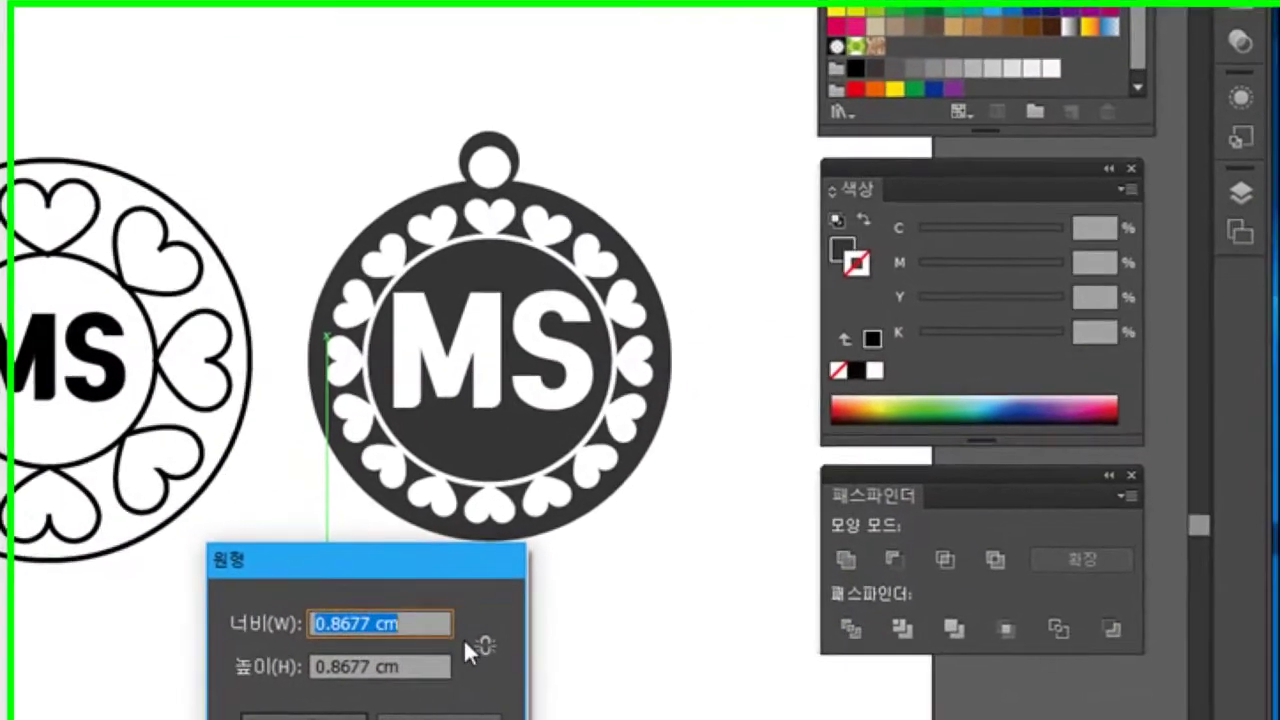
pyautogui.write('3')
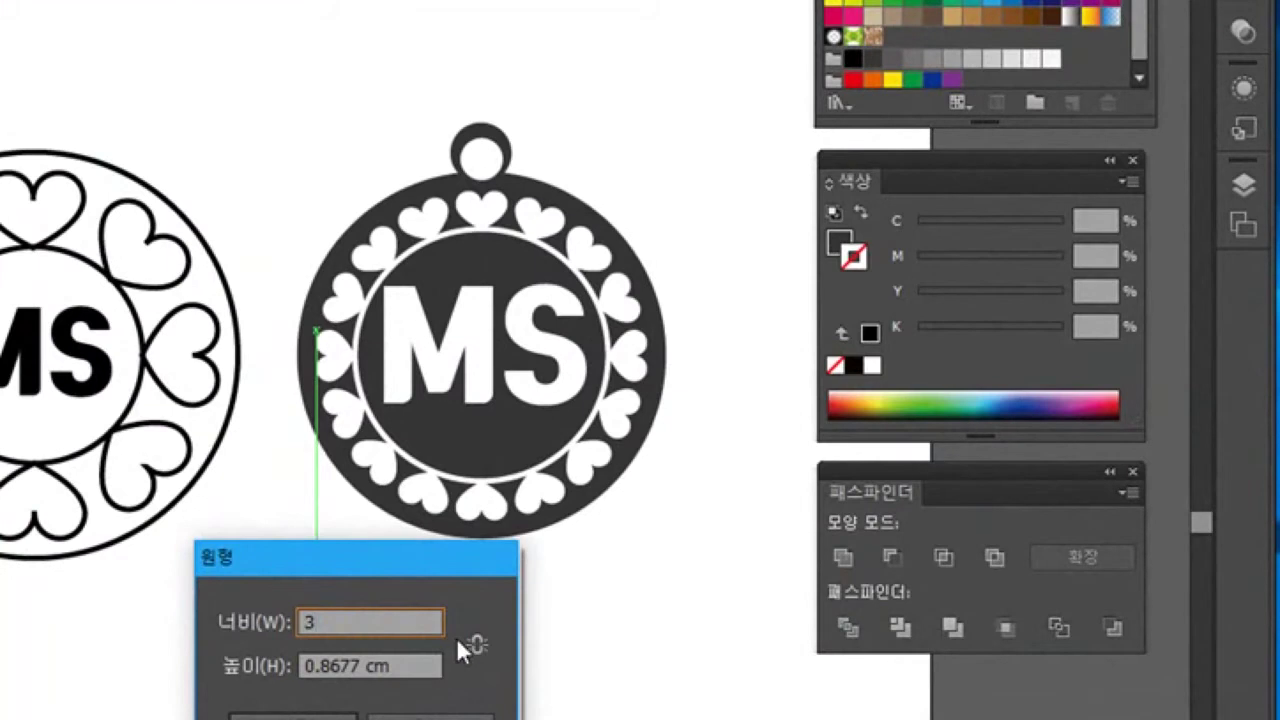
pyautogui.press('Tab')
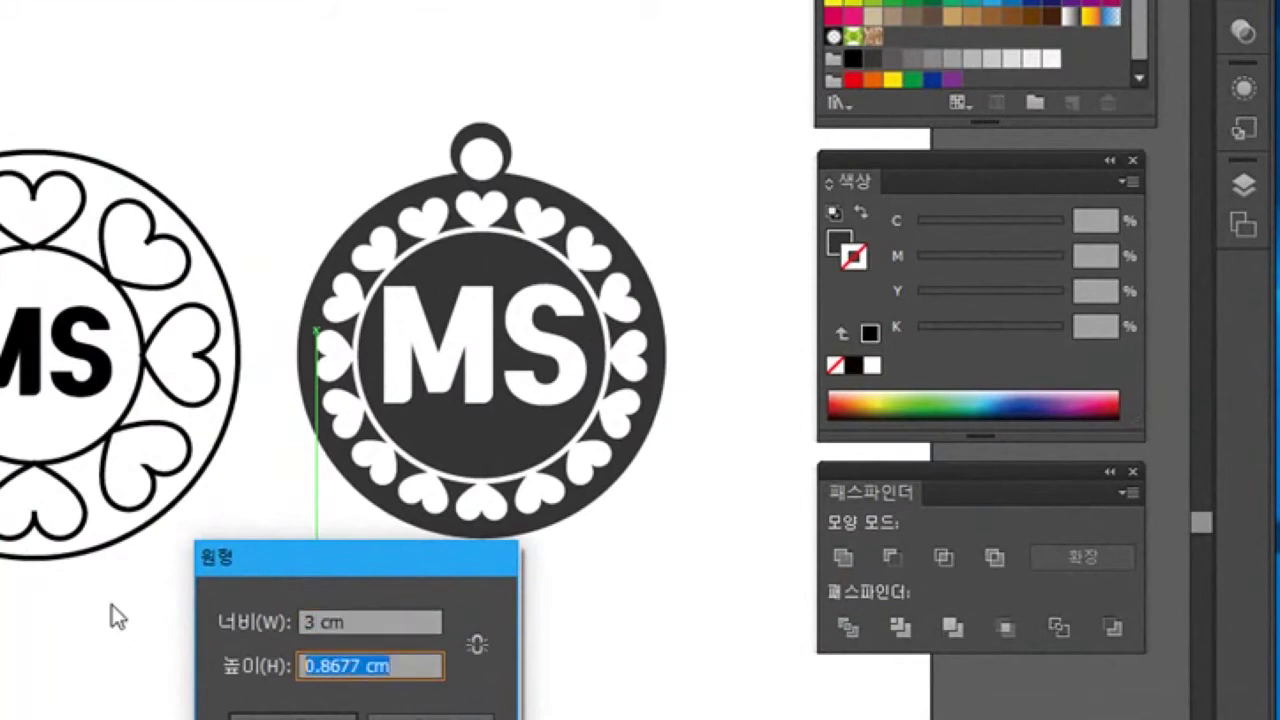
pyautogui.write('3')
pyautogui.click(293, 718)
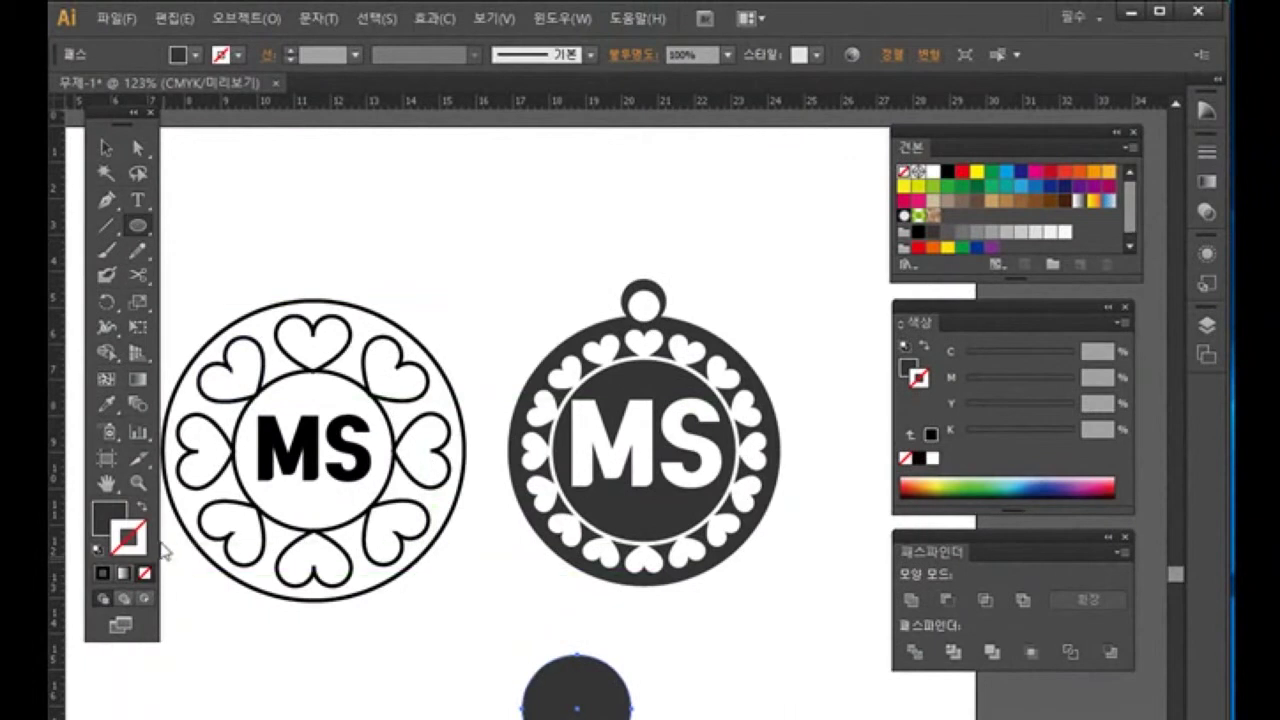
# Step: Swap the 3 cm circle's fill and stroke and move it above the two necklace designs
pyautogui.click(145, 509)
pyautogui.click(106, 147)
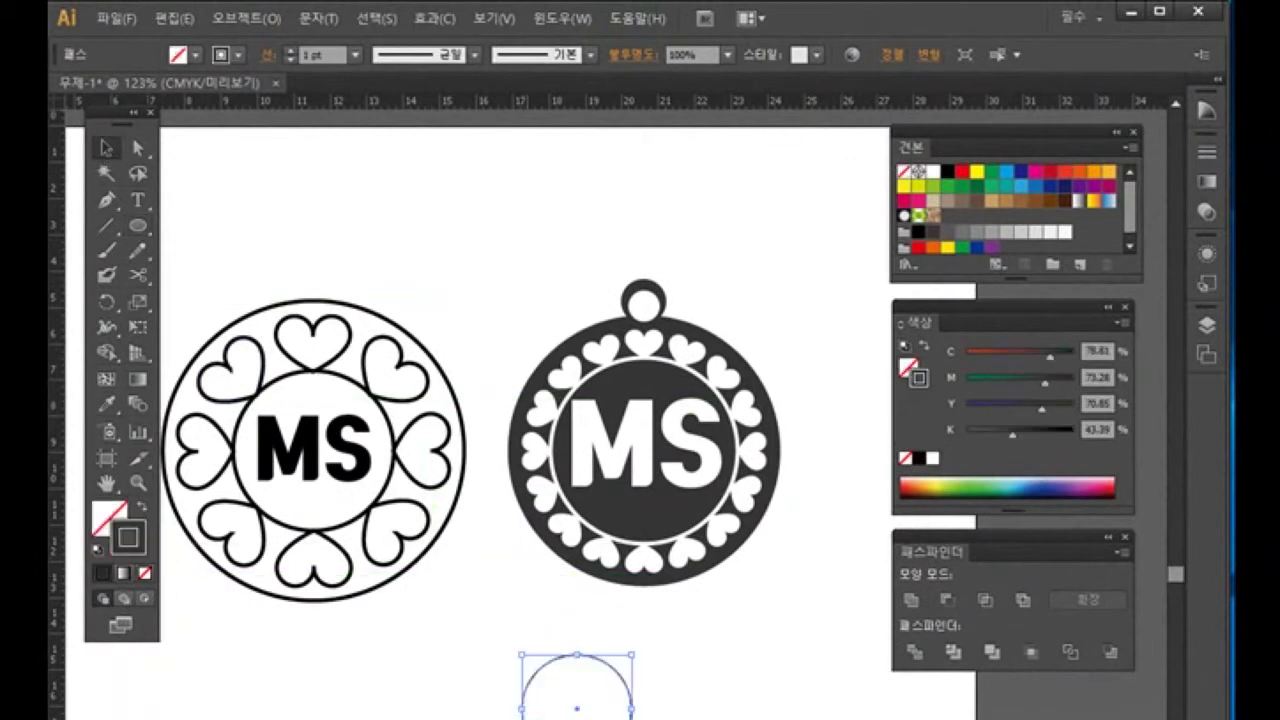
pyautogui.moveTo(523, 717); pyautogui.dragTo(447, 222)
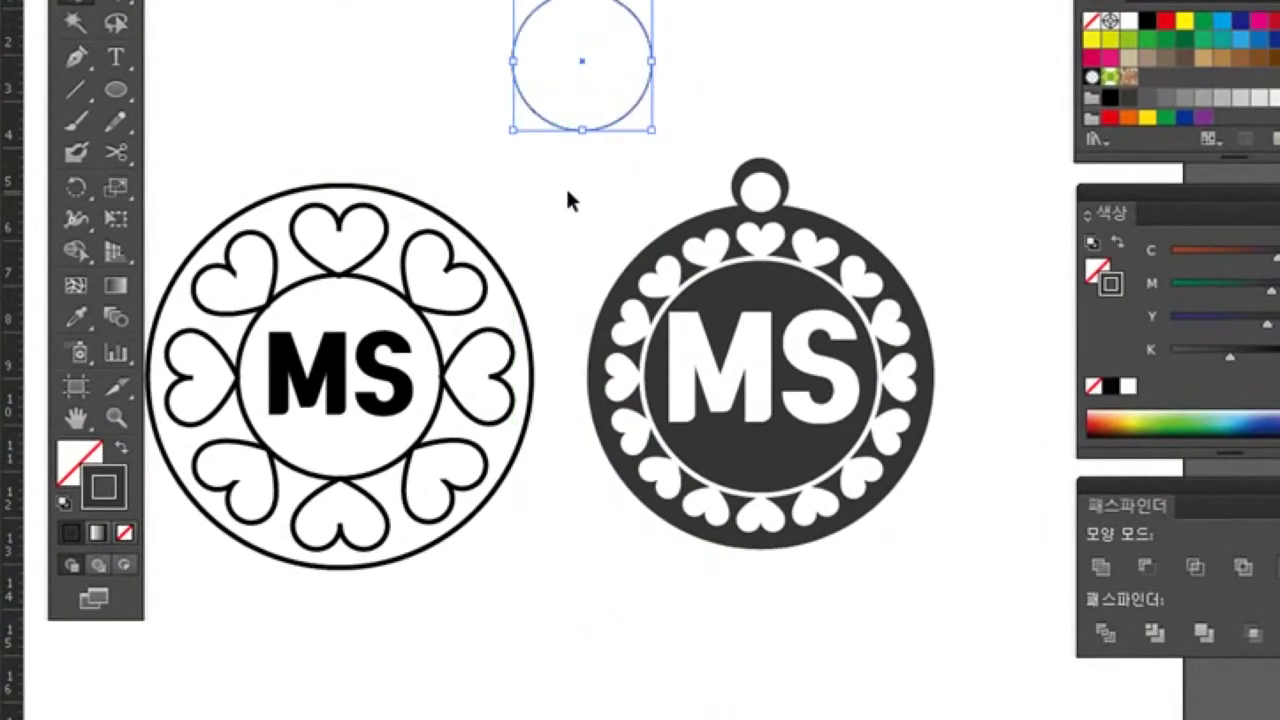
# Step: Delete the 3 cm outlined circle above the designs
pyautogui.click(567, 201)
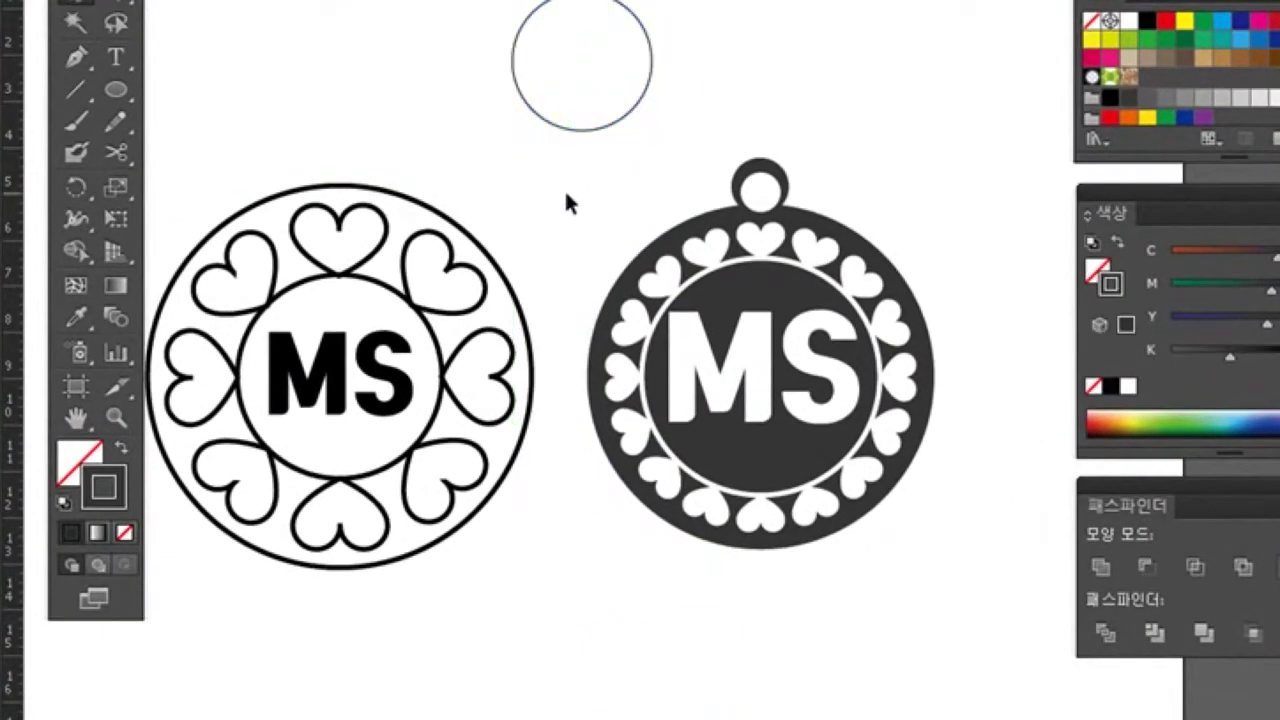
pyautogui.click(559, 129)
pyautogui.press('Delete')
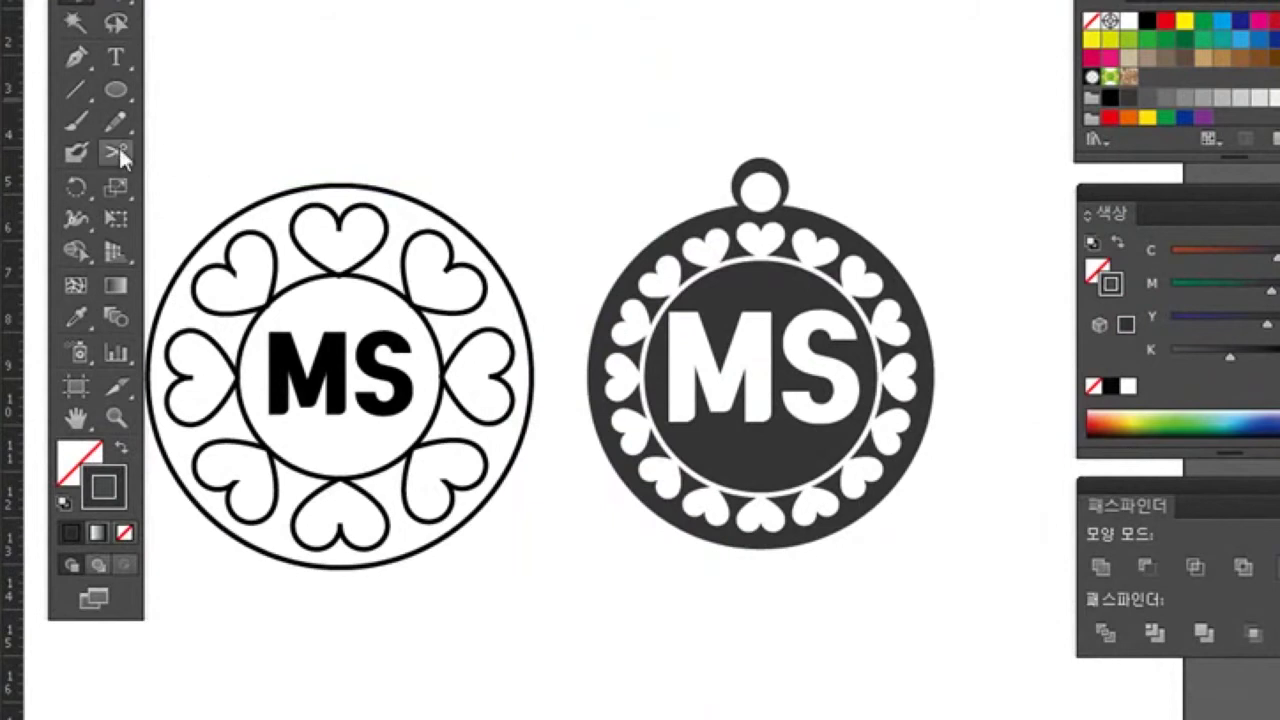
# Step: Draw a 3 cm by 3 cm outlined square and place it above and between the two designs
pyautogui.click(113, 88)
pyautogui.moveTo(118, 92); pyautogui.dragTo(202, 89)
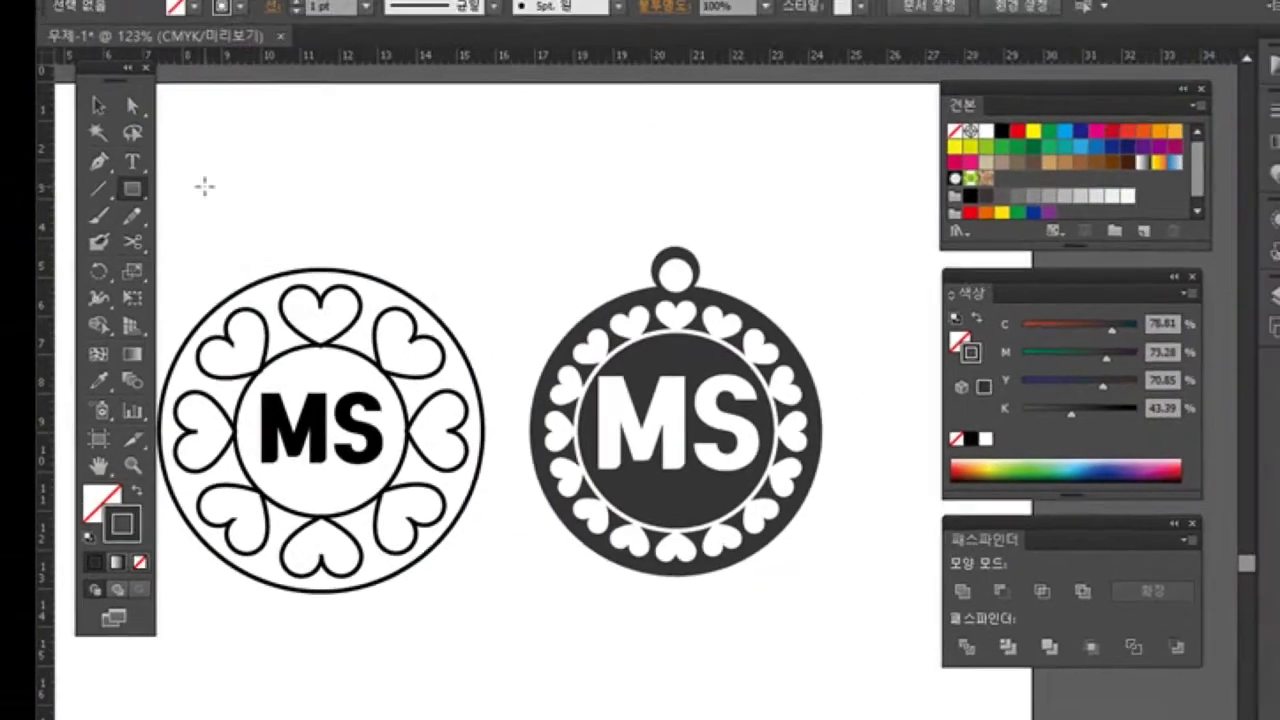
pyautogui.click(406, 222)
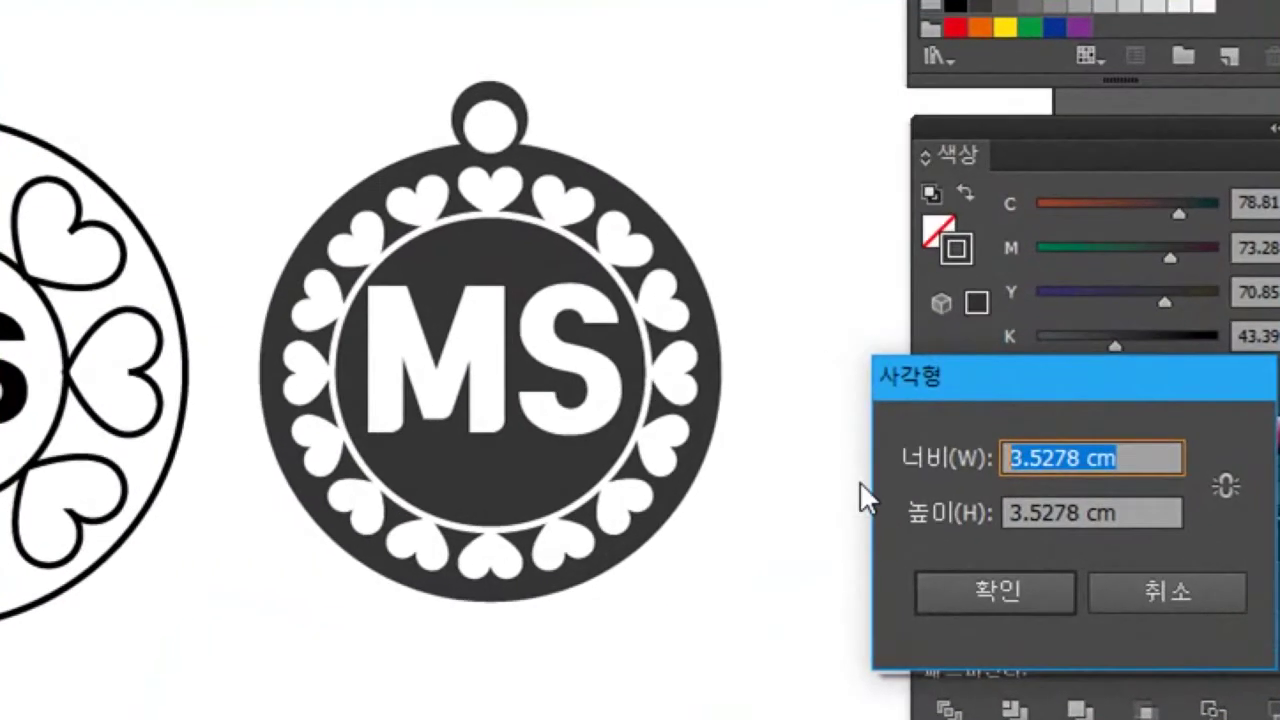
pyautogui.write('3')
pyautogui.press('Tab')
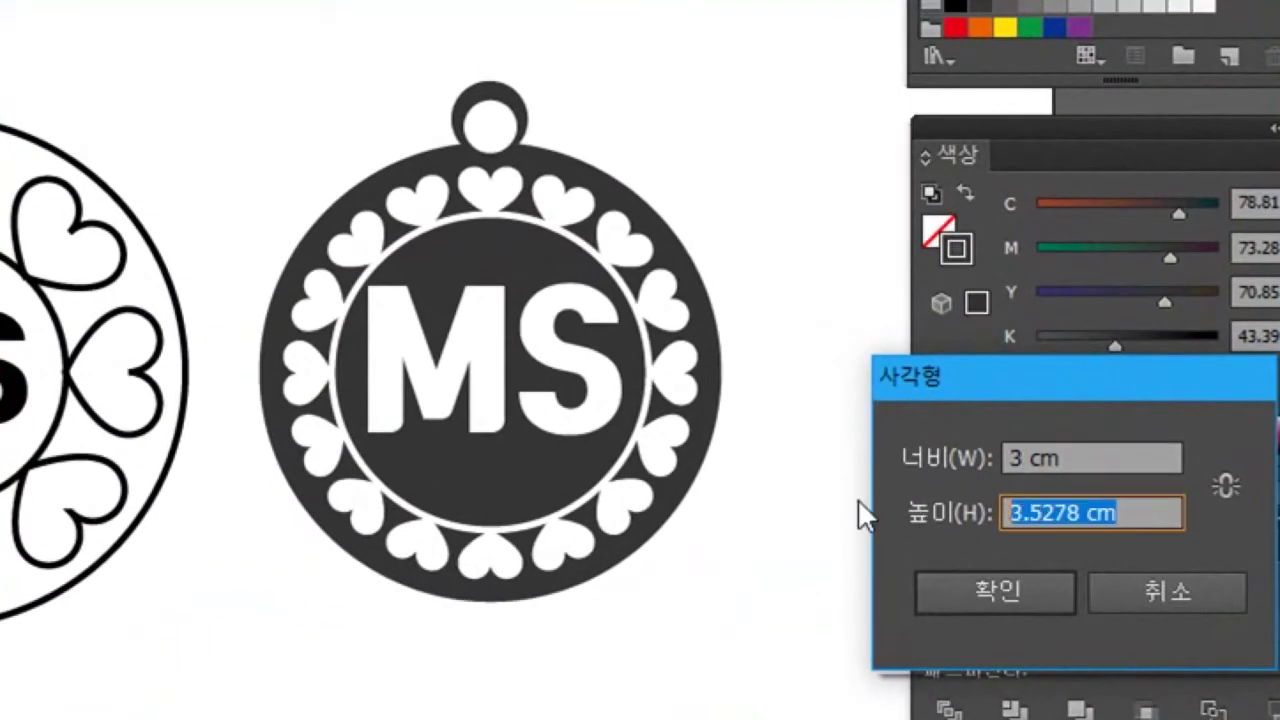
pyautogui.write('3')
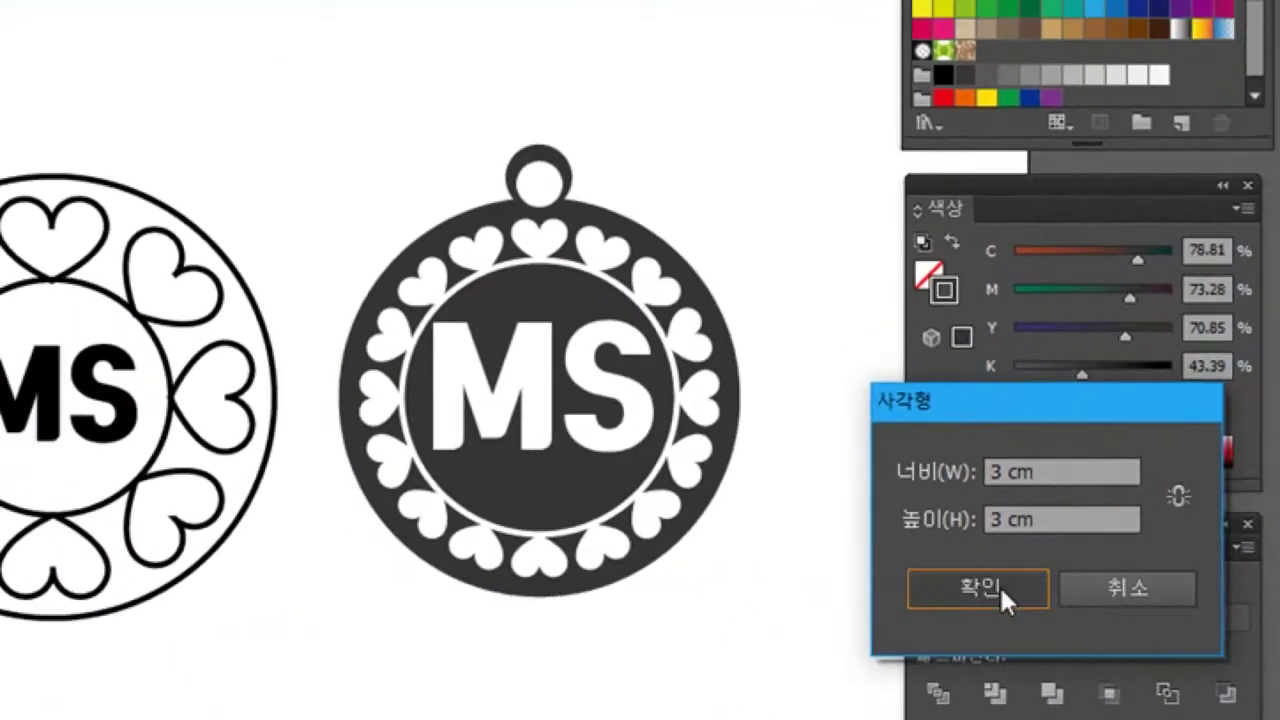
pyautogui.click(935, 591)
pyautogui.click(106, 149)
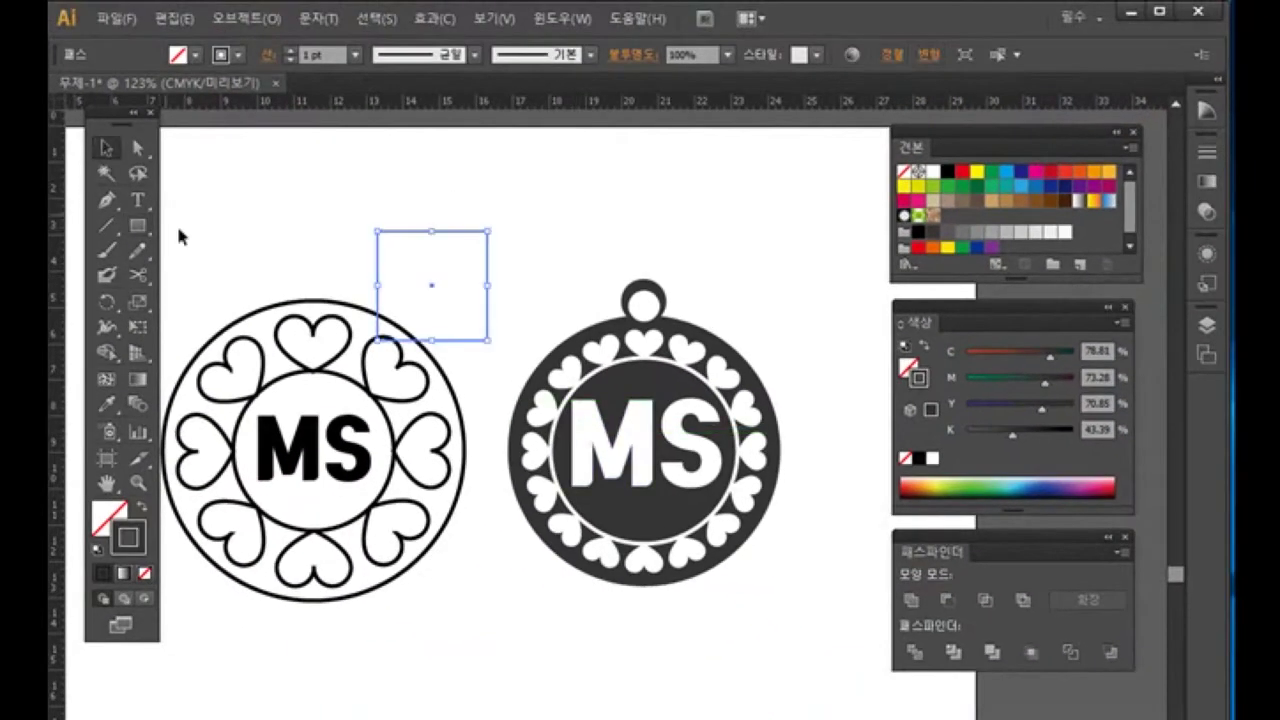
pyautogui.moveTo(517, 314); pyautogui.dragTo(552, 298)
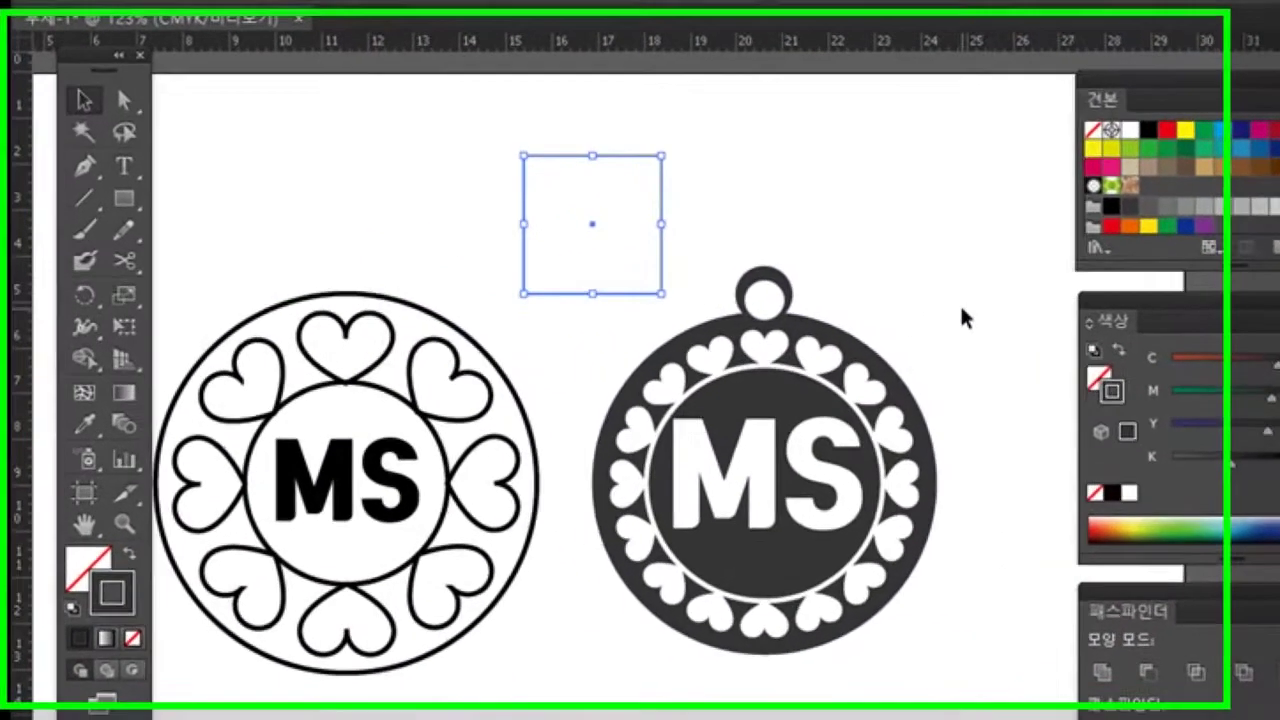
# Step: Shrink the whole solid pendant proportionally and fit its disc to the 3 cm reference square
pyautogui.moveTo(800, 313); pyautogui.dragTo(569, 506)
pyautogui.moveTo(697, 578); pyautogui.dragTo(622, 672)
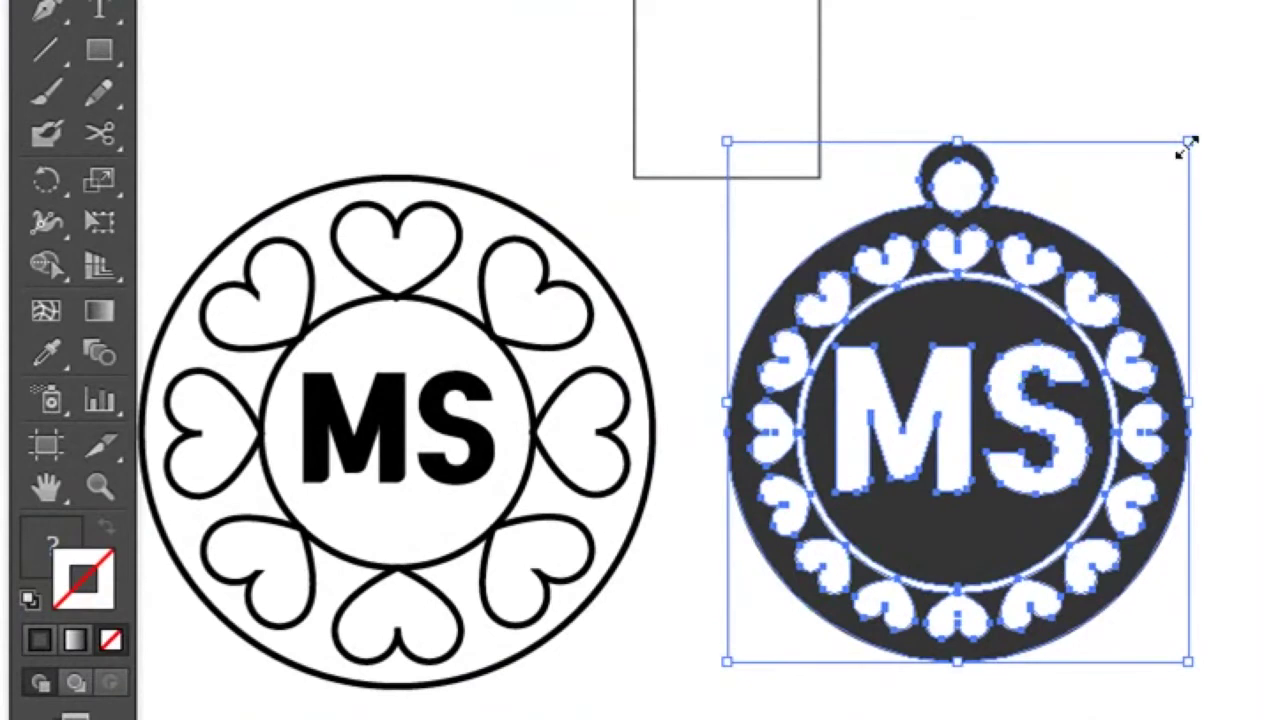
pyautogui.moveTo(1190, 145); pyautogui.dragTo(1021, 322)
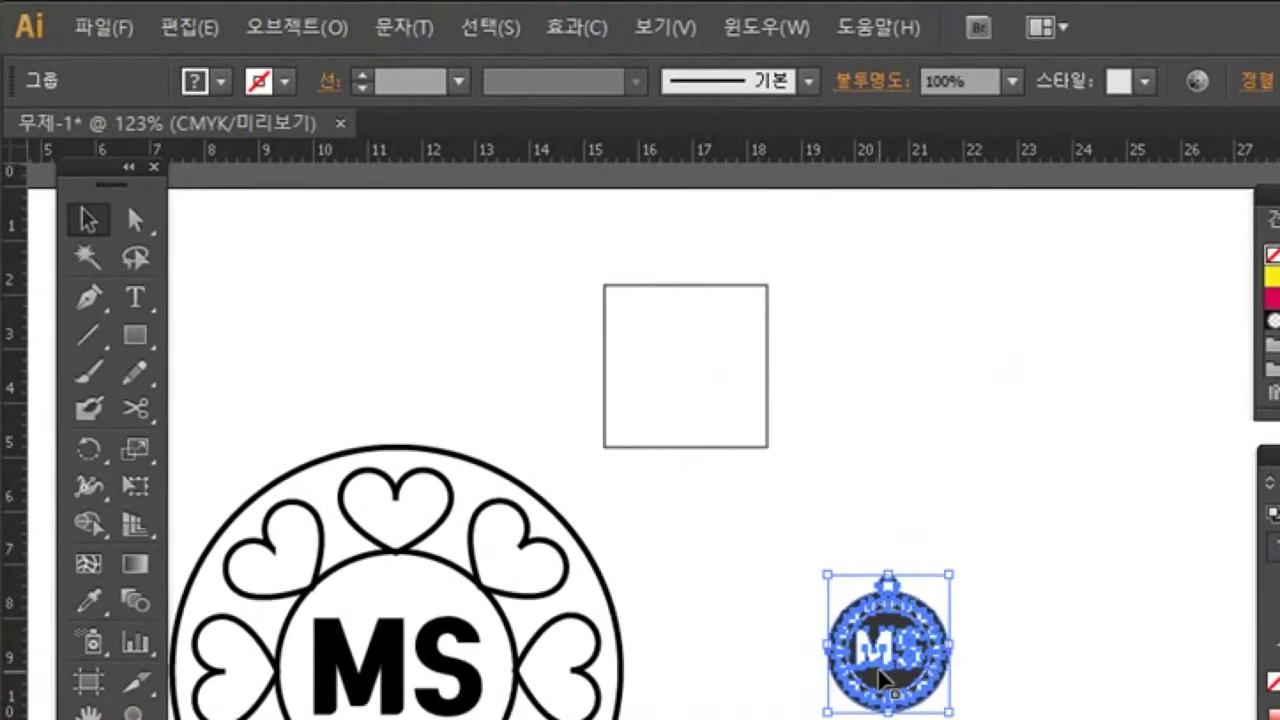
pyautogui.moveTo(882, 680); pyautogui.dragTo(645, 345)
pyautogui.moveTo(722, 410); pyautogui.dragTo(758, 478)
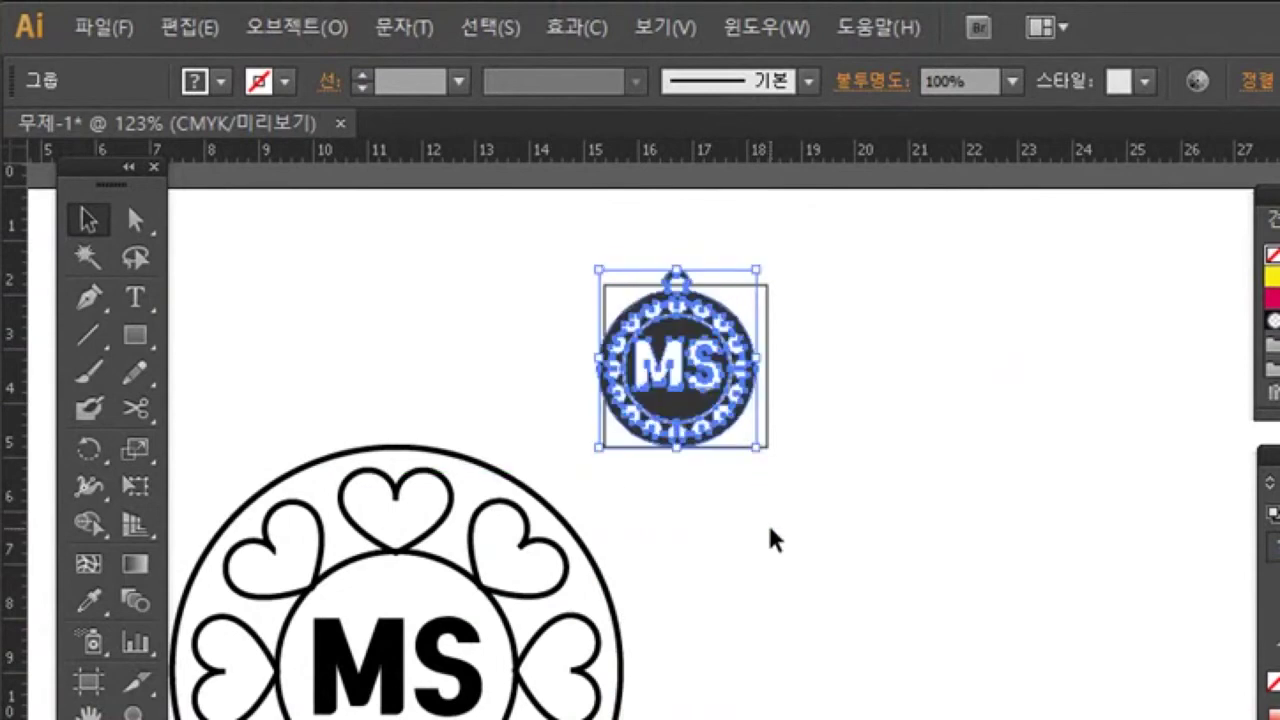
pyautogui.moveTo(762, 270); pyautogui.dragTo(770, 260)
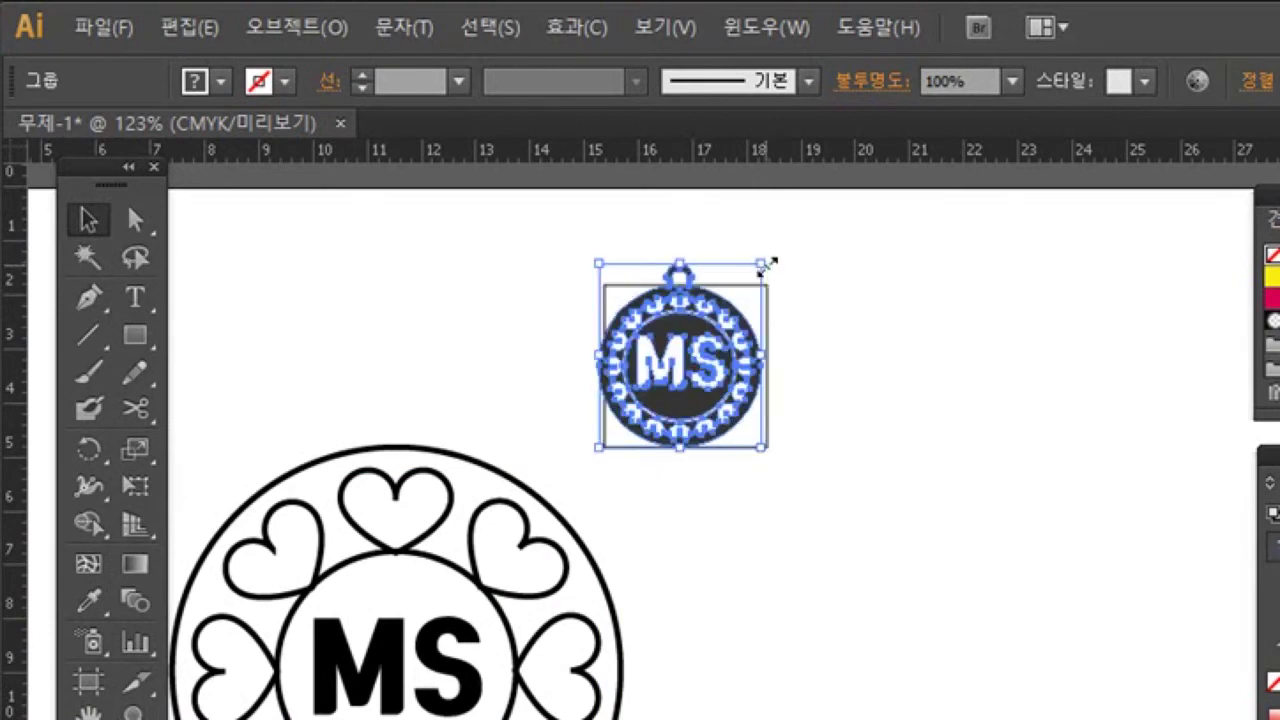
pyautogui.click(869, 500)
# Step: Delete the 3 cm reference square and move the small solid pendant down beside the outlined disc
pyautogui.click(766, 460)
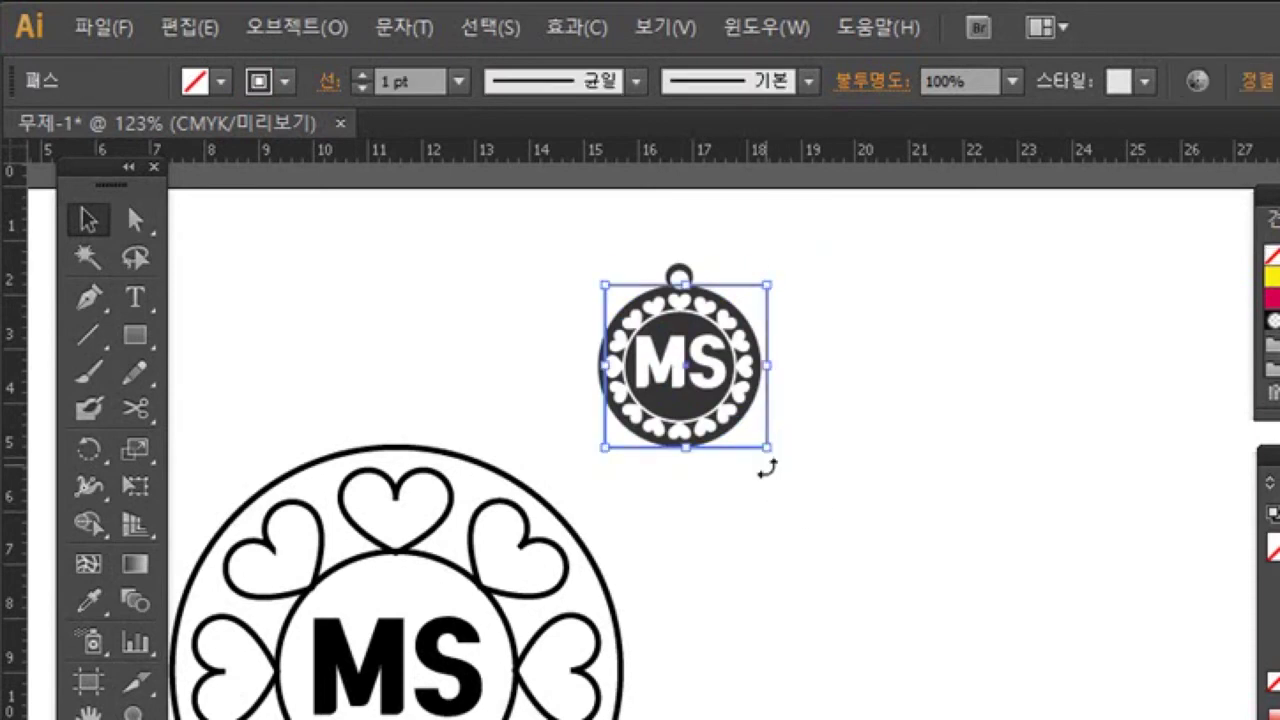
pyautogui.click(775, 530)
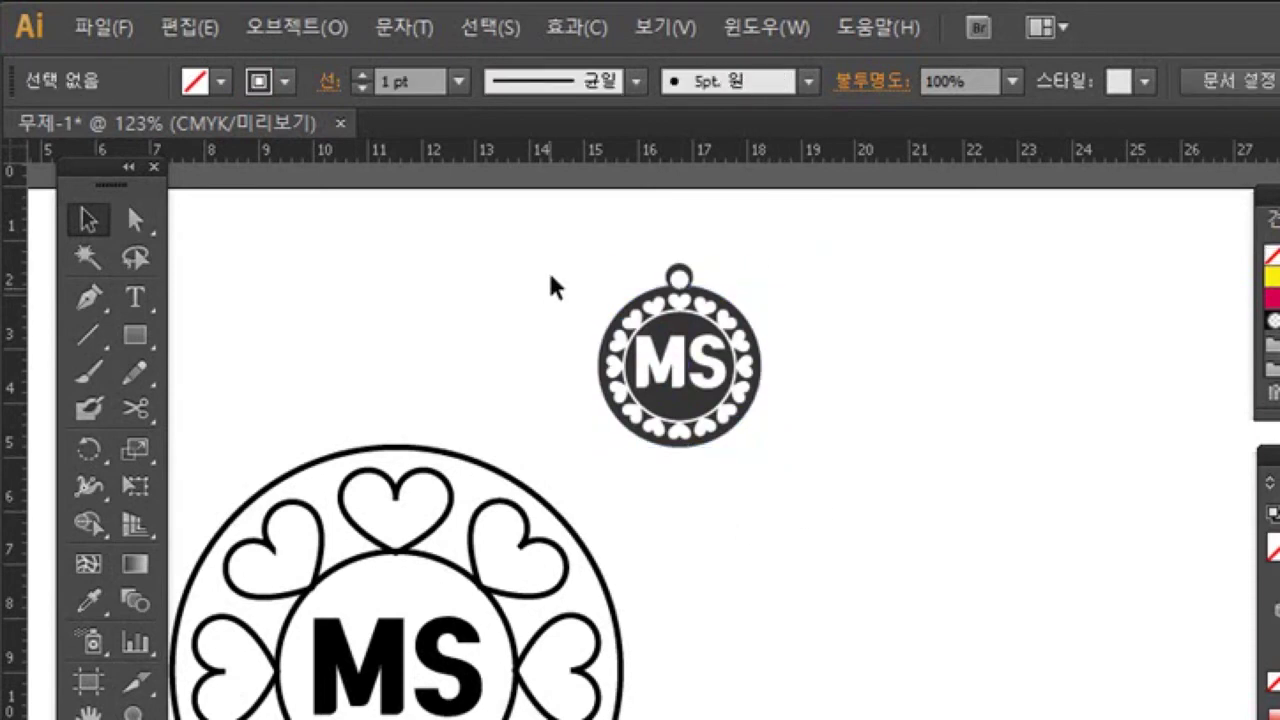
pyautogui.moveTo(587, 234); pyautogui.dragTo(802, 534)
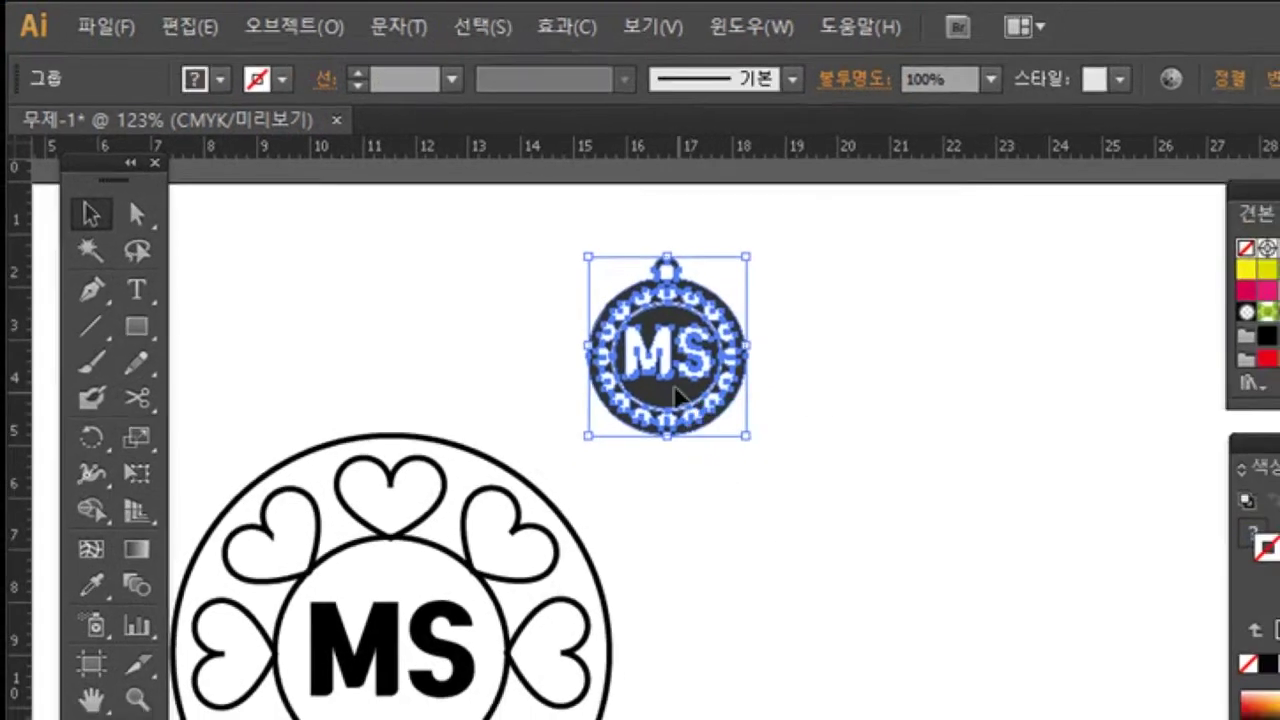
pyautogui.moveTo(667, 382); pyautogui.dragTo(633, 500)
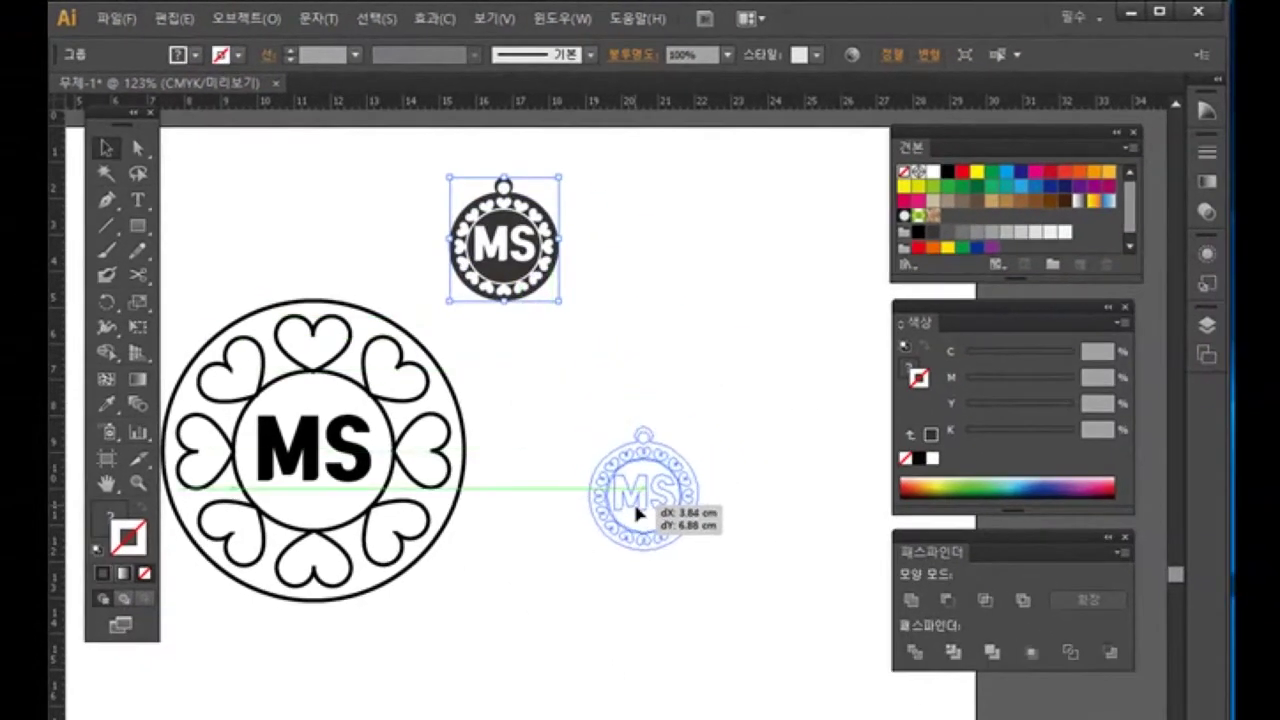
# Step: Delete the outlined eight-heart MS disc
pyautogui.click(562, 662)
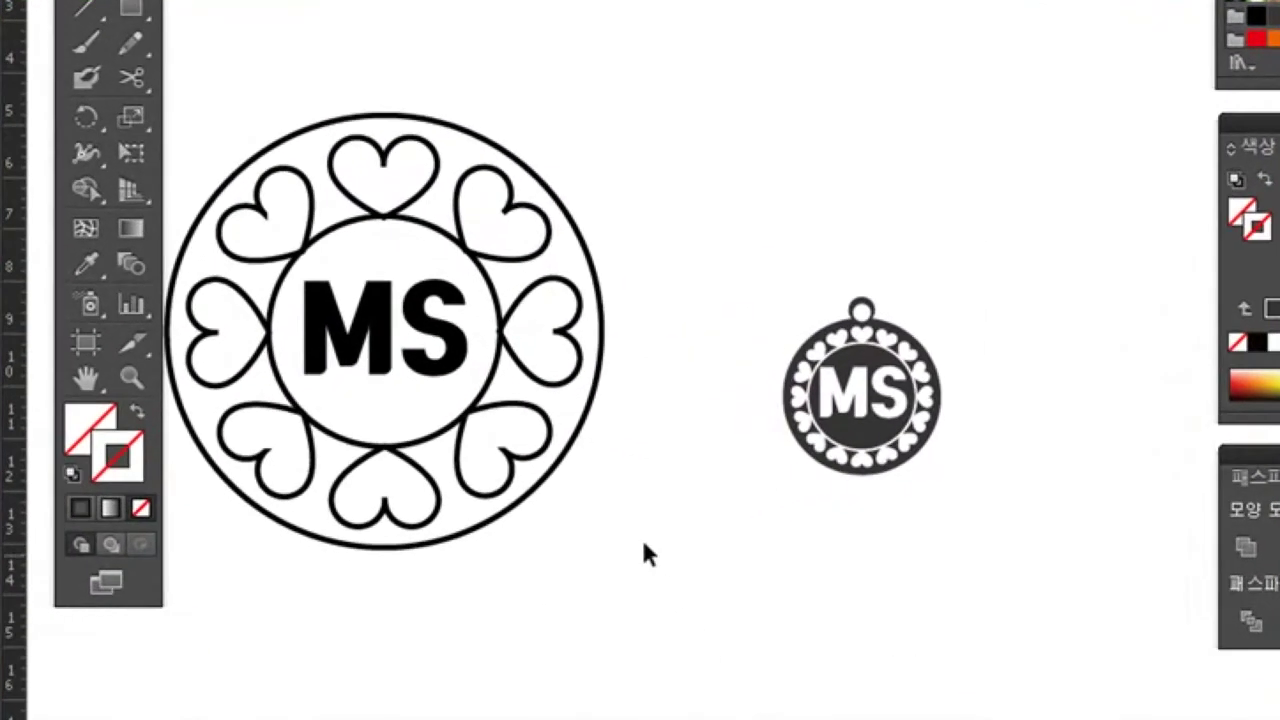
pyautogui.moveTo(626, 62); pyautogui.dragTo(208, 610)
pyautogui.press('Delete')
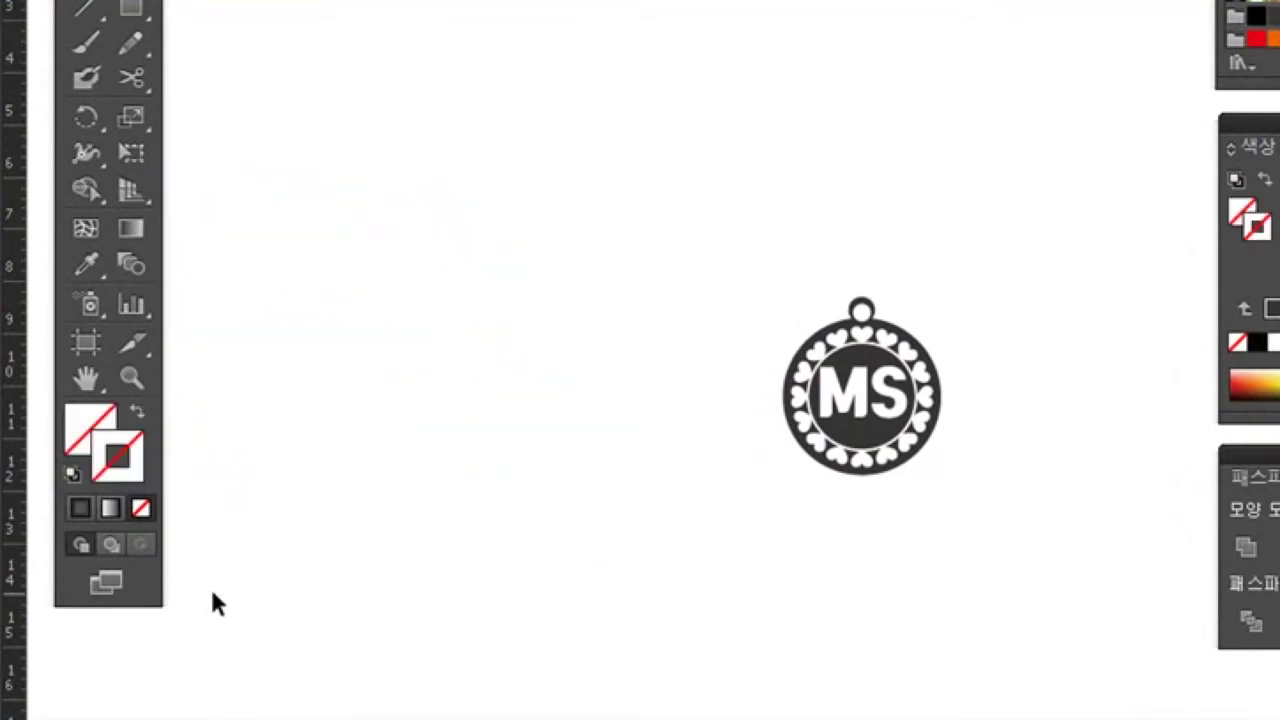
# Step: Select only the letters M and S in the pendant and nudge them down to centre them vertically inside the white ring
pyautogui.click(134, 378)
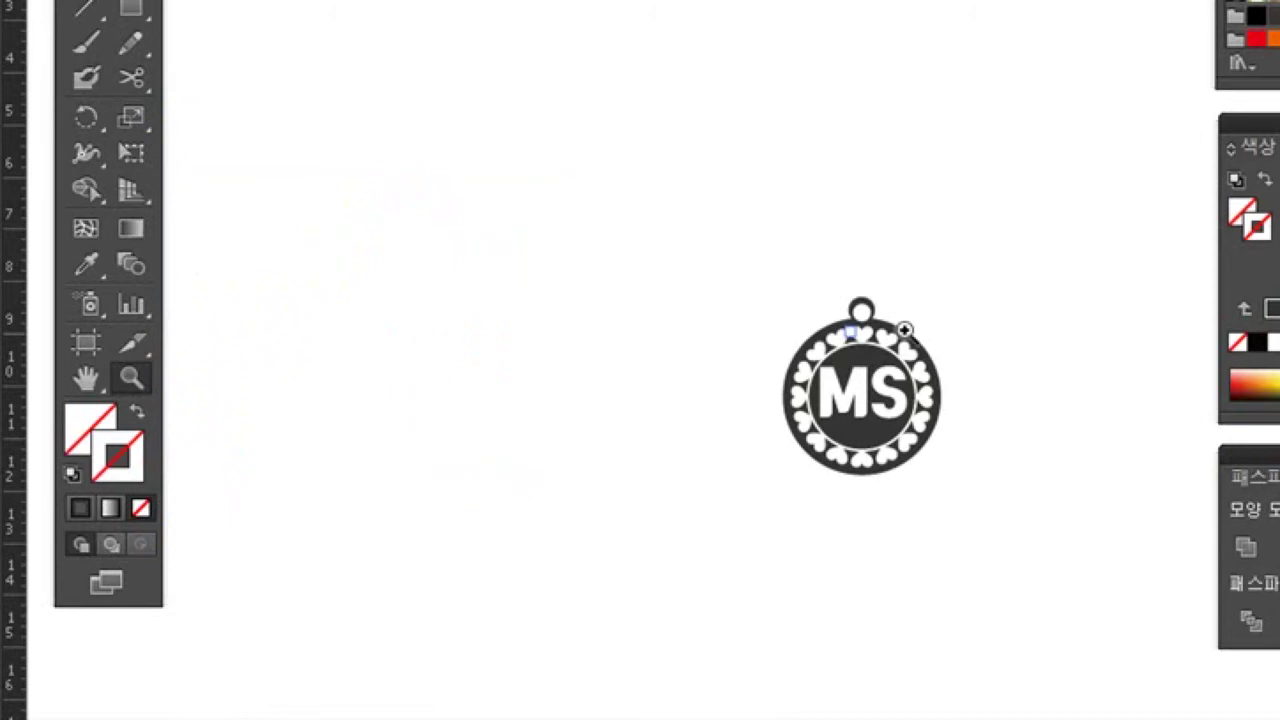
pyautogui.moveTo(751, 240); pyautogui.dragTo(1035, 608)
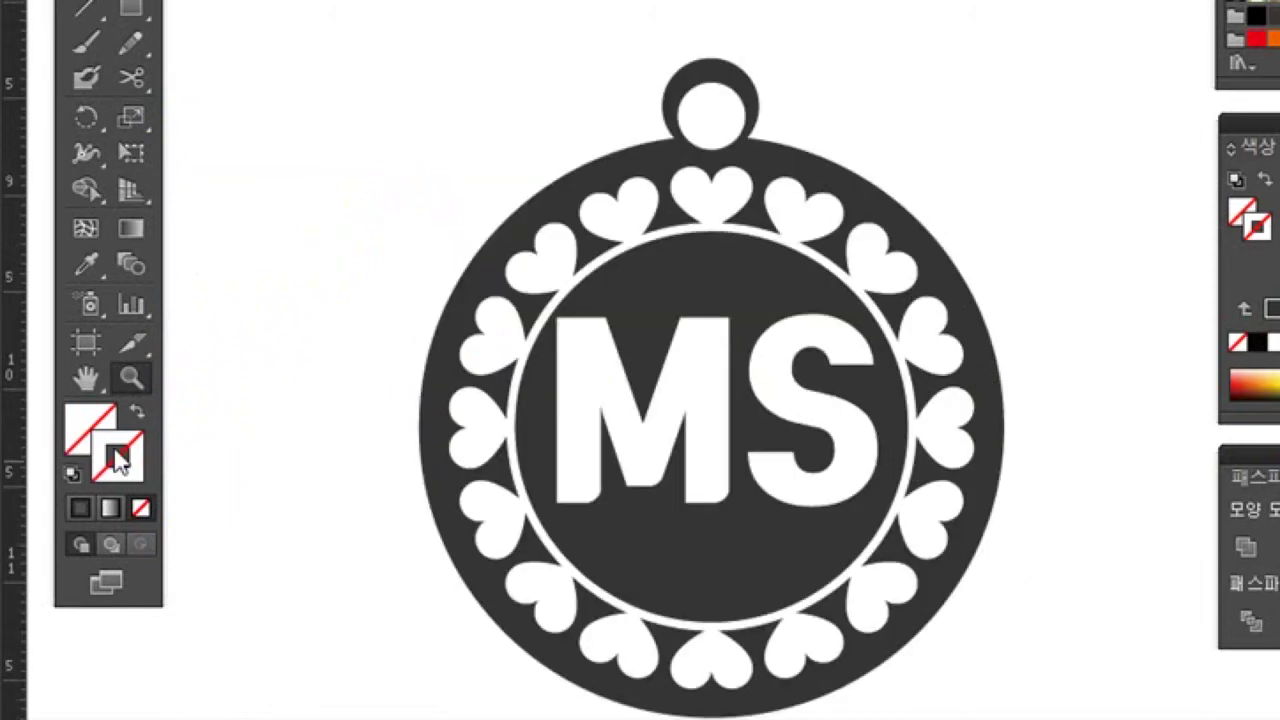
pyautogui.moveTo(745, 558); pyautogui.dragTo(674, 385)
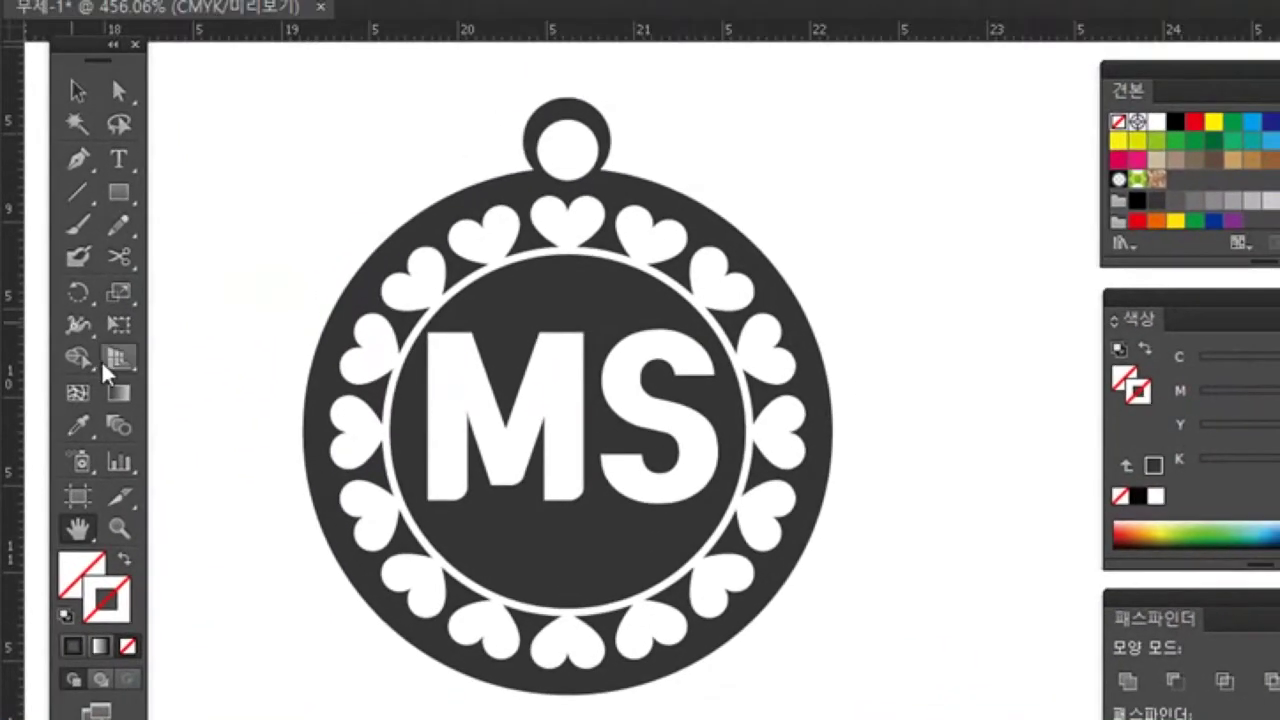
pyautogui.click(78, 90)
pyautogui.click(515, 443)
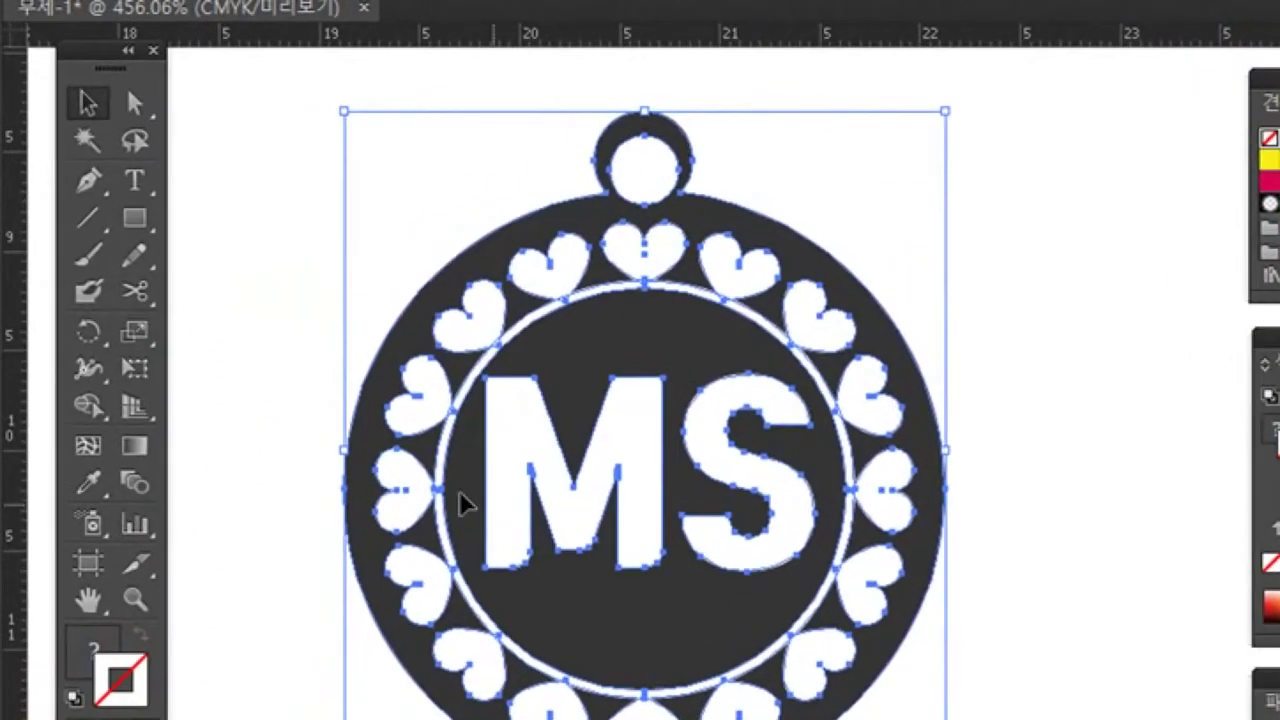
pyautogui.click(119, 91)
pyautogui.click(215, 340)
pyautogui.click(614, 508)
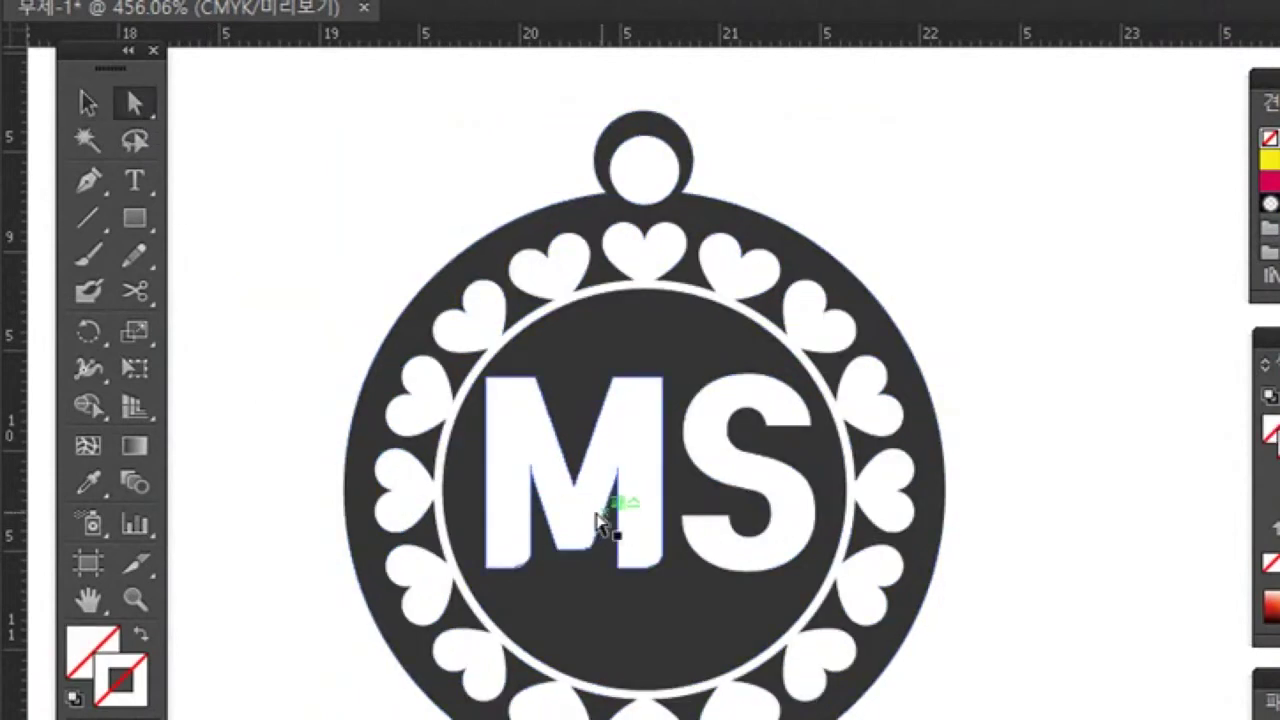
pyautogui.keyDown('shift'); pyautogui.click(729, 545); pyautogui.keyUp('shift')
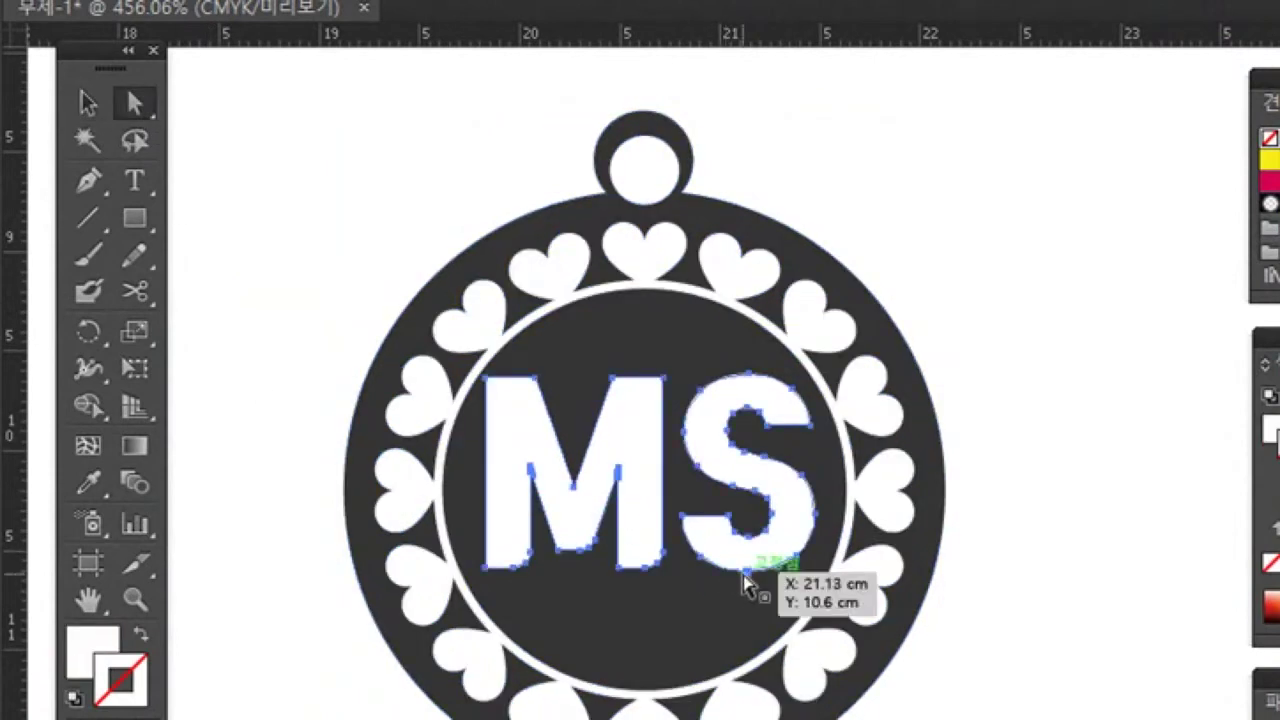
pyautogui.press('Down')
pyautogui.press('Down')
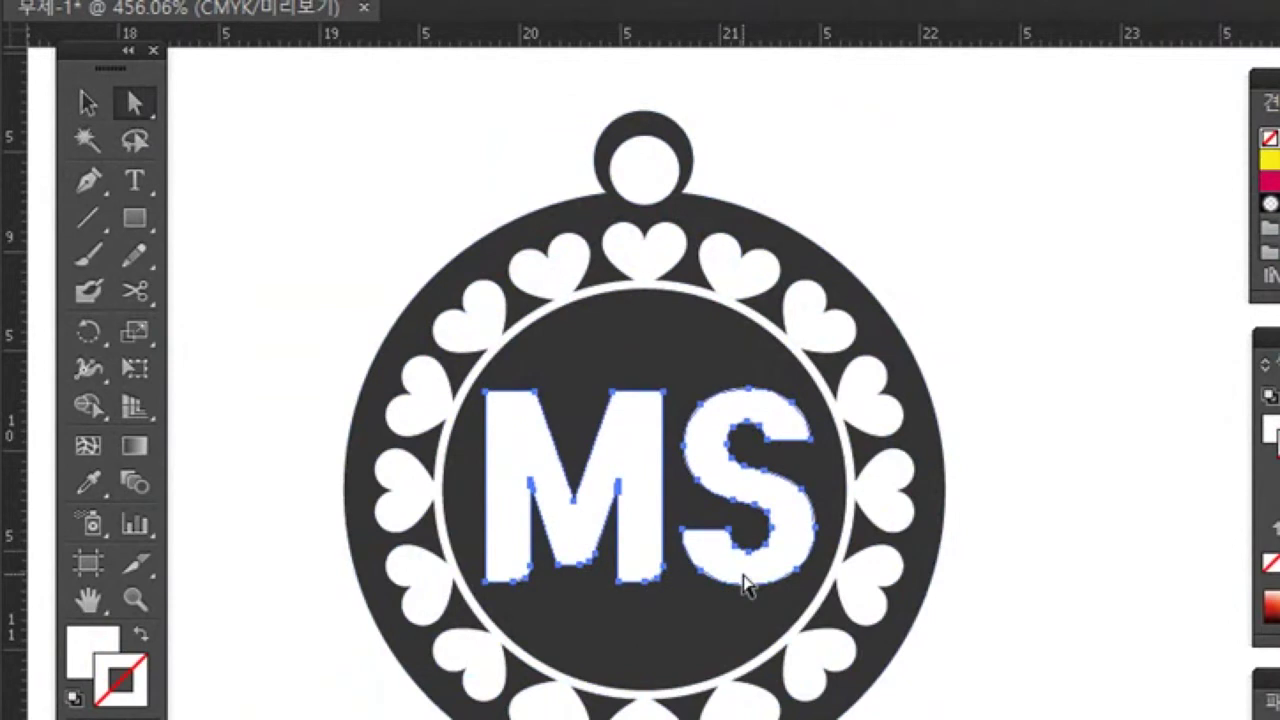
pyautogui.click(1069, 631)
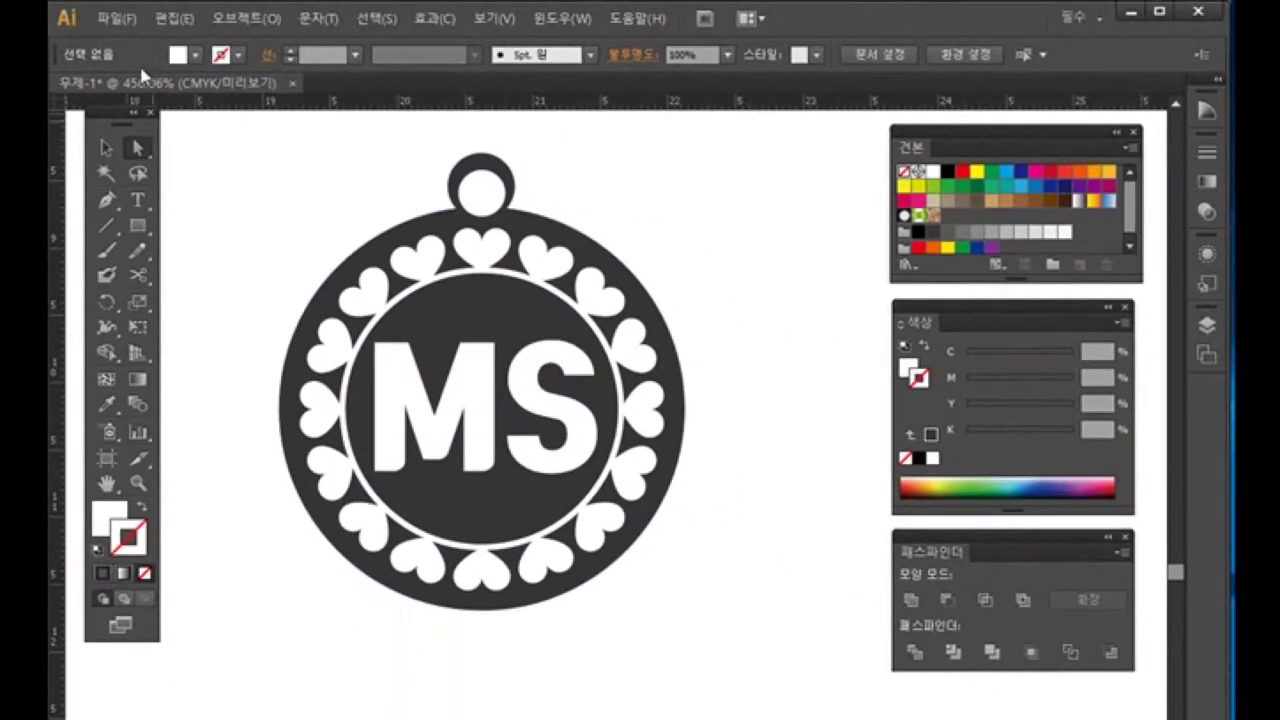
# Step: Start saving the document under a new name and browse to the 목걸이 디자인 folder on the desktop
pyautogui.click(116, 18)
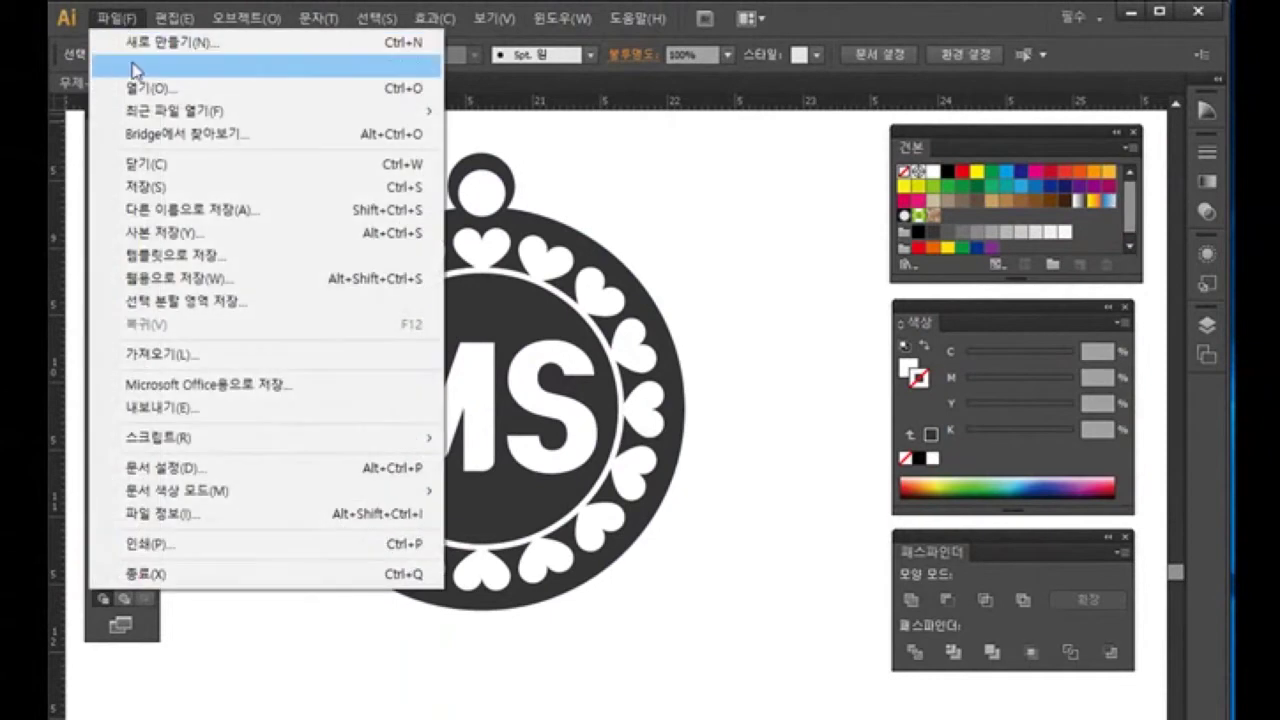
pyautogui.click(221, 212)
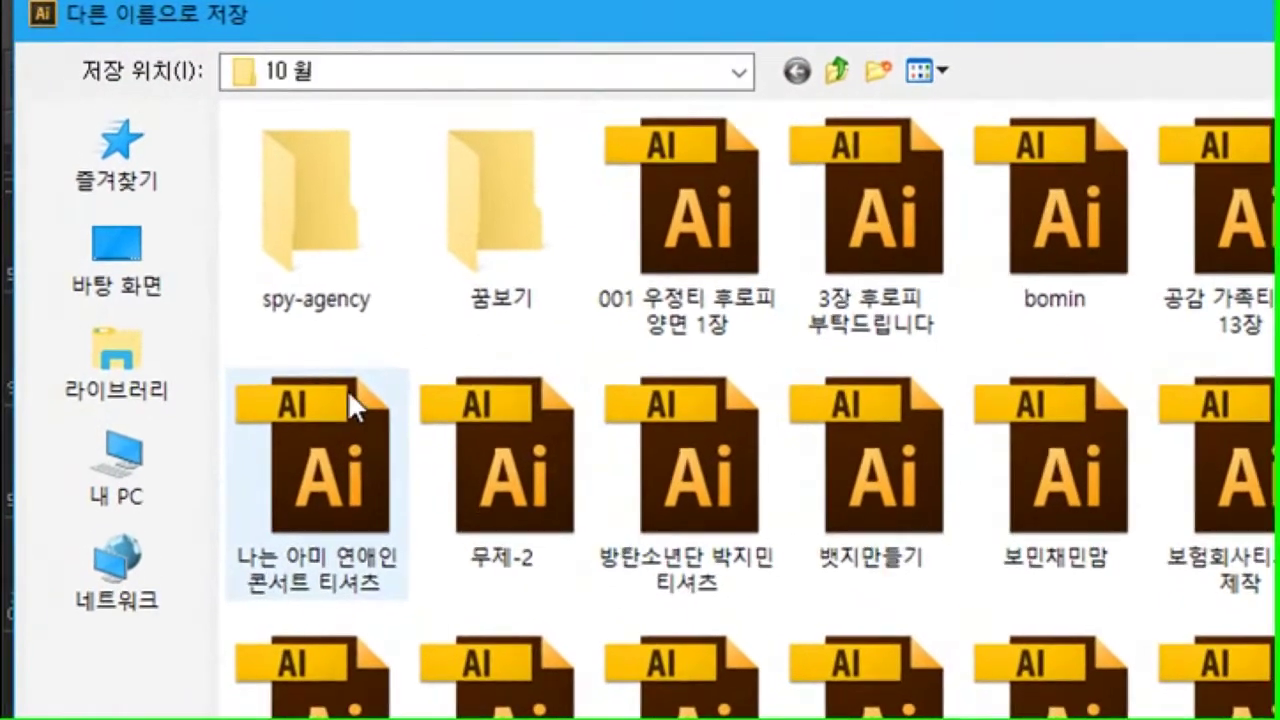
pyautogui.click(123, 158)
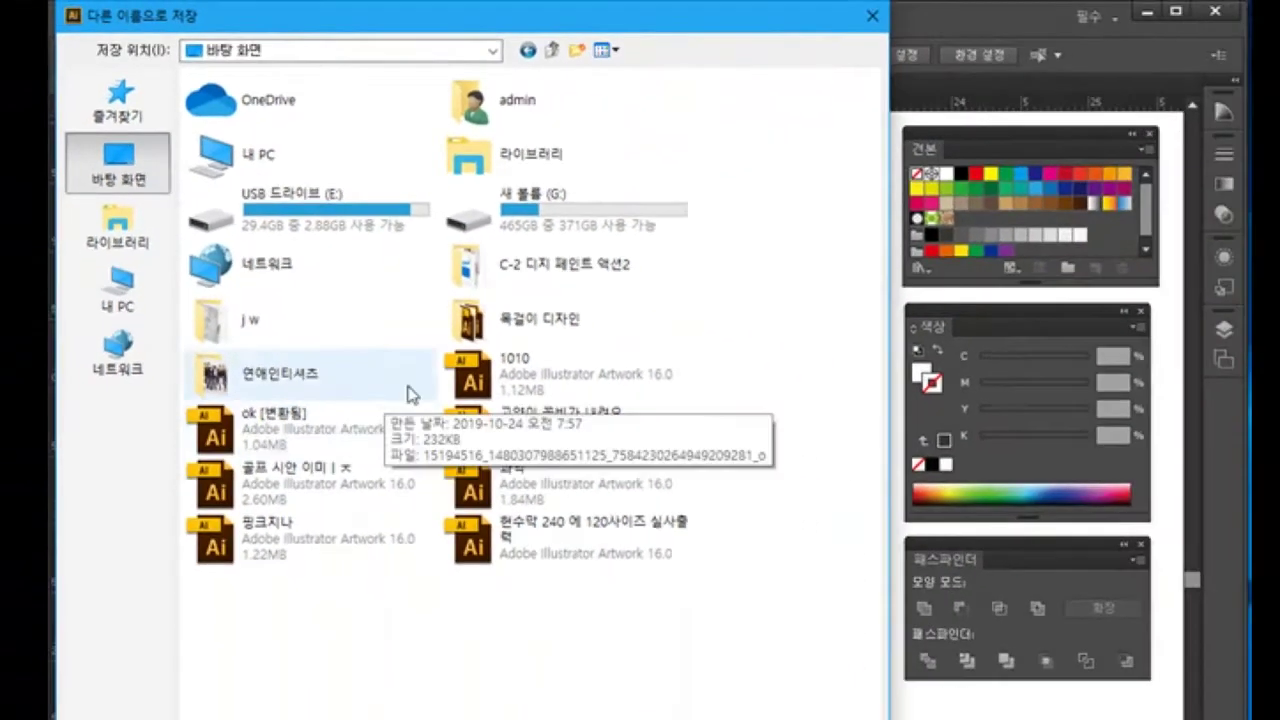
pyautogui.doubleClick(461, 322)
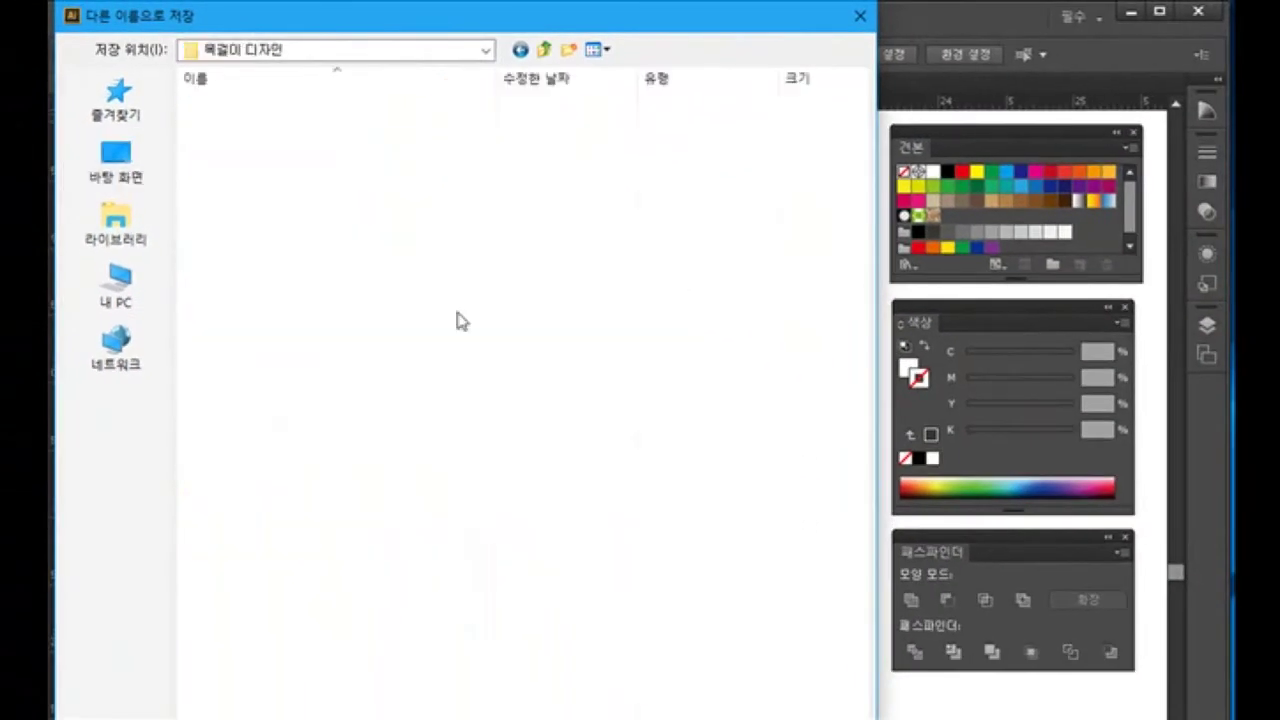
# Step: Create a new folder named 하트 MS 목걸이 디자인 inside the 목걸이 디자인 folder
pyautogui.rightClick(302, 298)
pyautogui.click(323, 314)
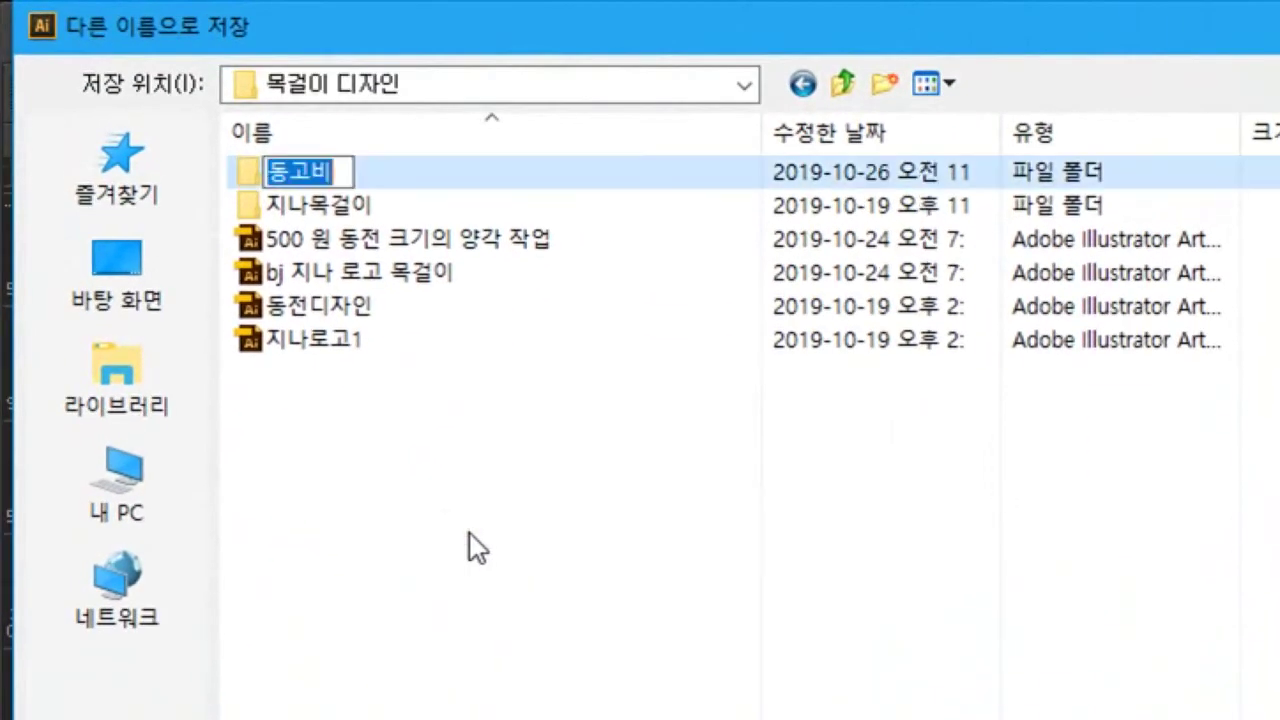
pyautogui.write('GK')
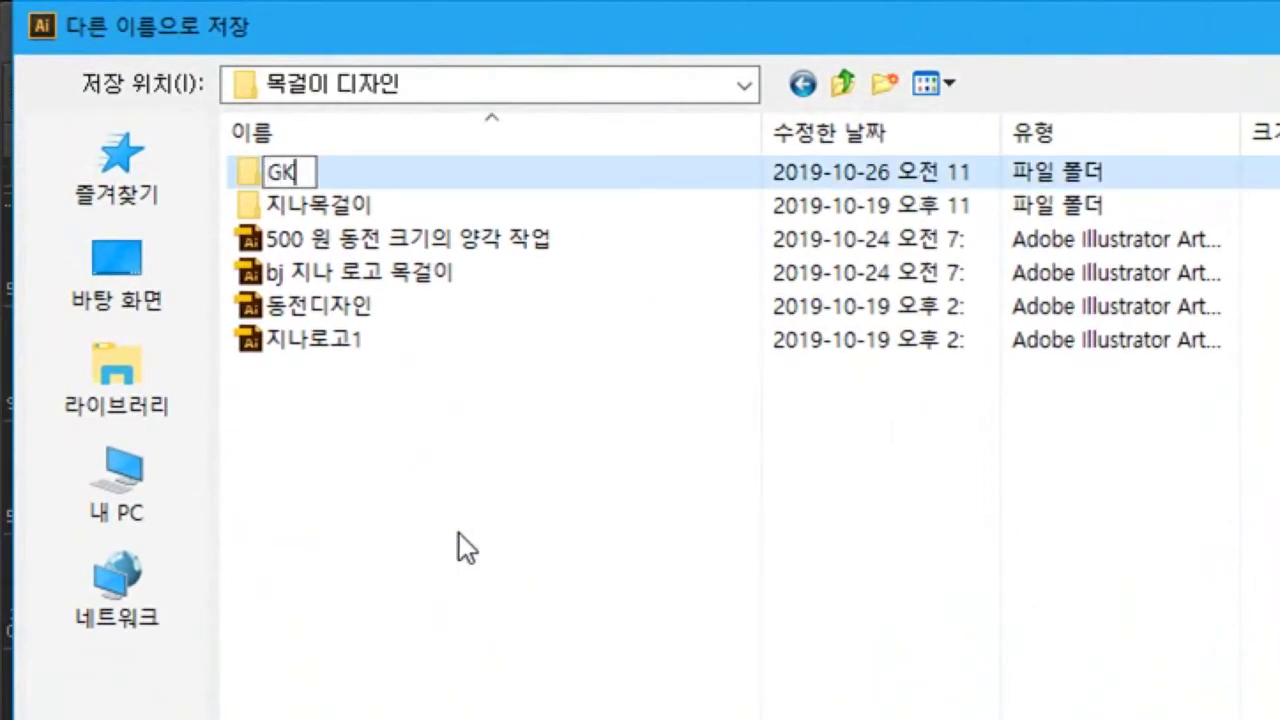
pyautogui.press('BackSpace')
pyautogui.press('BackSpace')
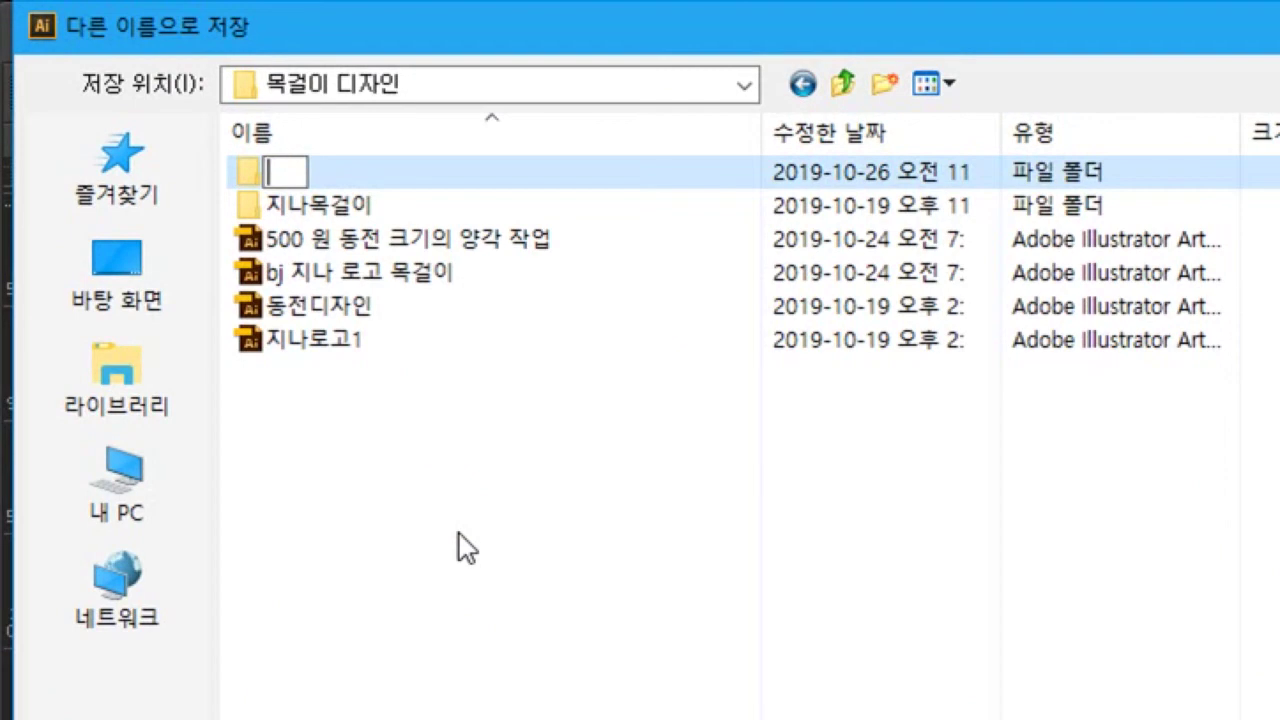
pyautogui.write('하트')
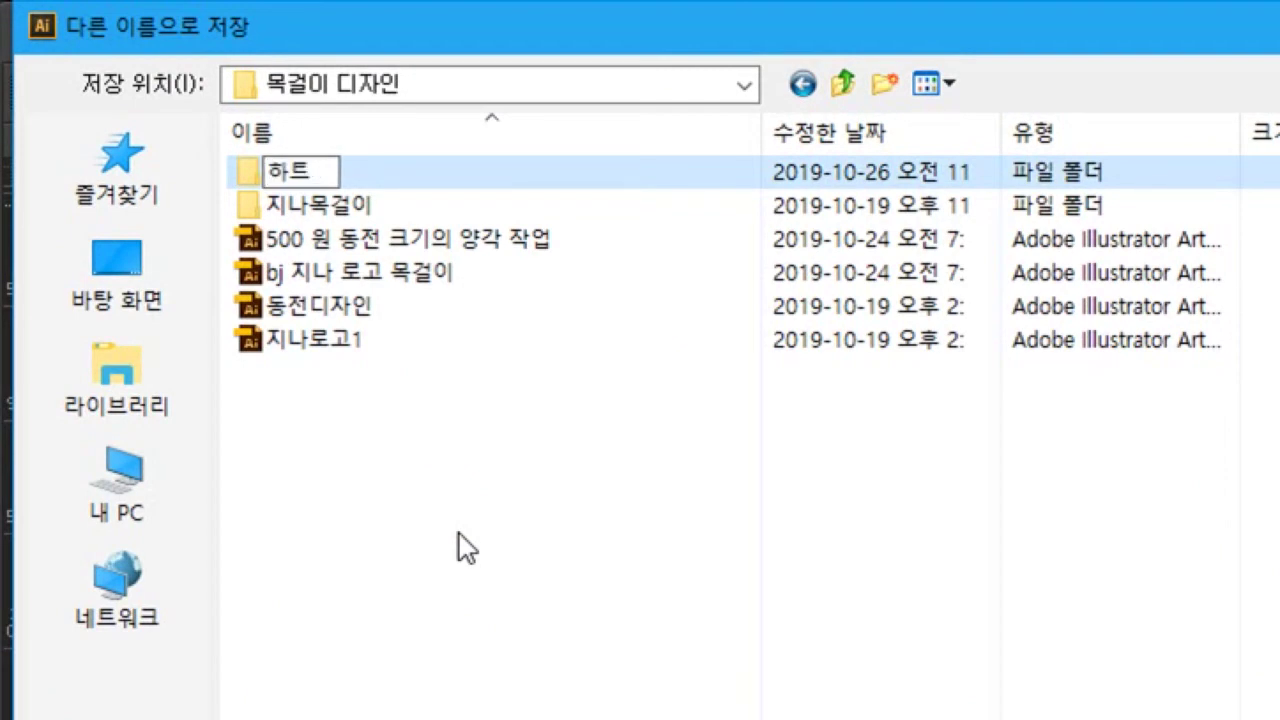
pyautogui.write(' MS')
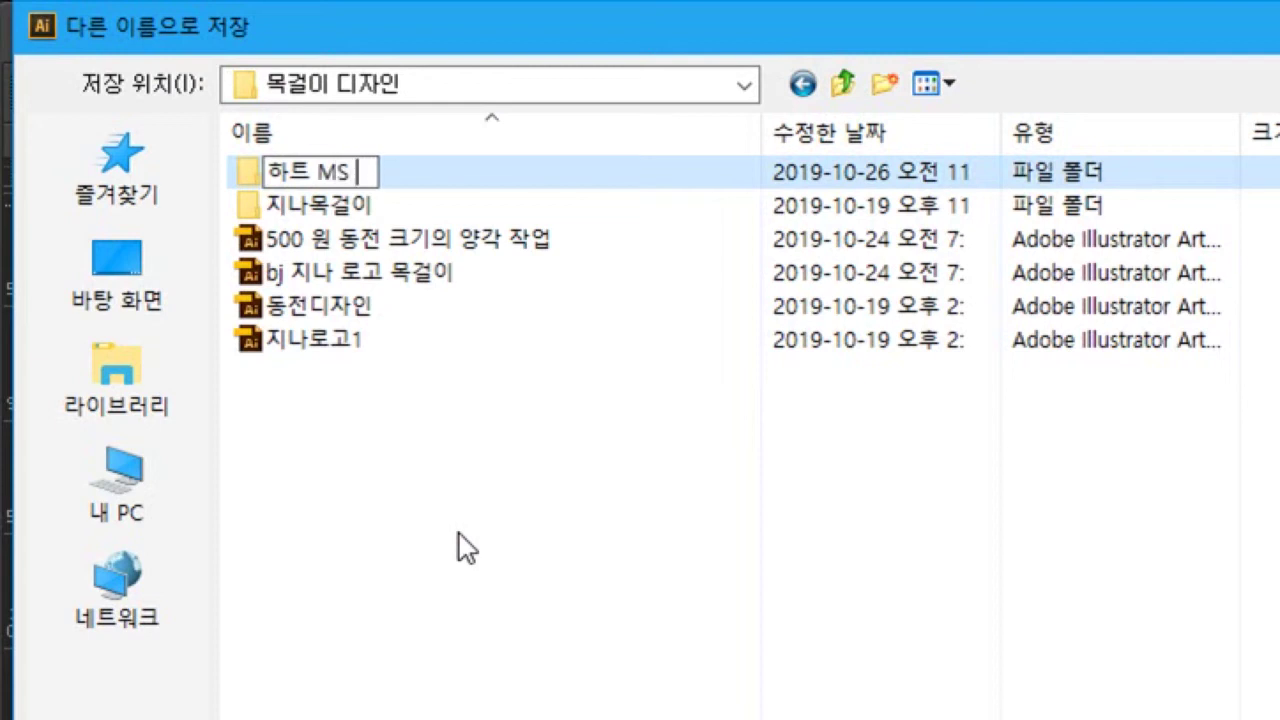
pyautogui.write(' AH')
pyautogui.press('BackSpace')
pyautogui.press('BackSpace')
pyautogui.write('목걸이 ')
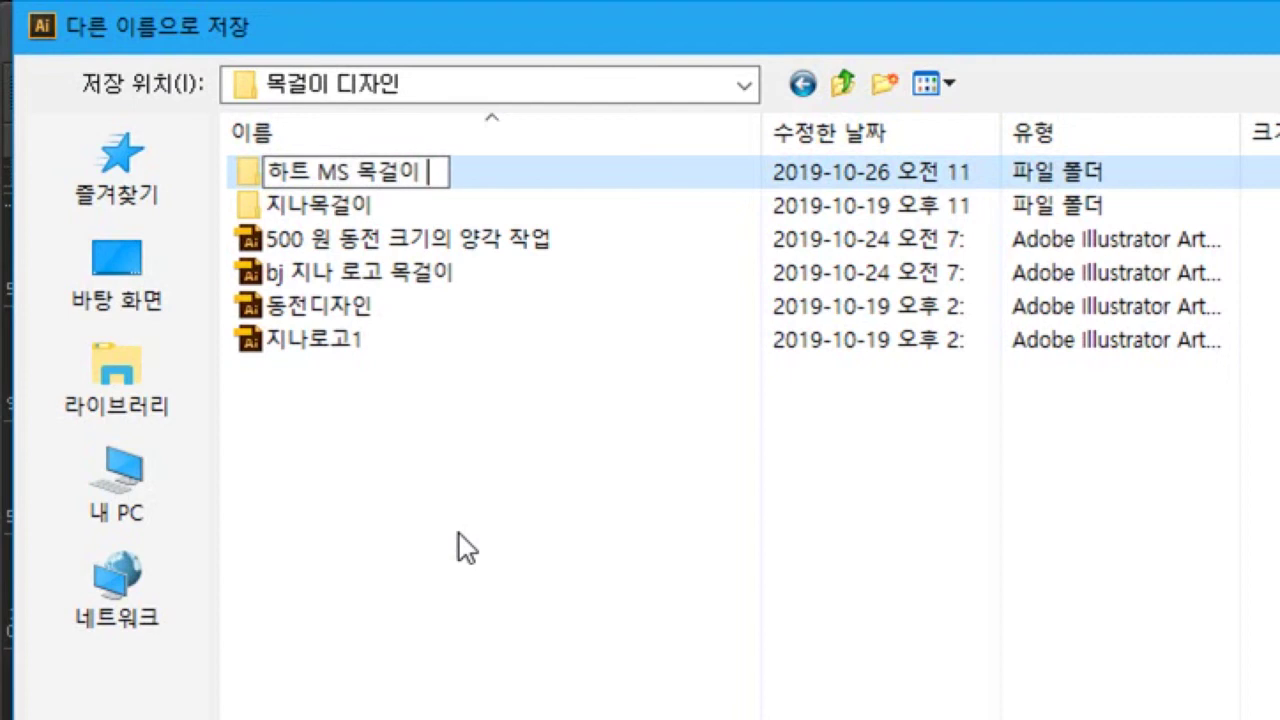
pyautogui.write('ㄷㅣ자인')
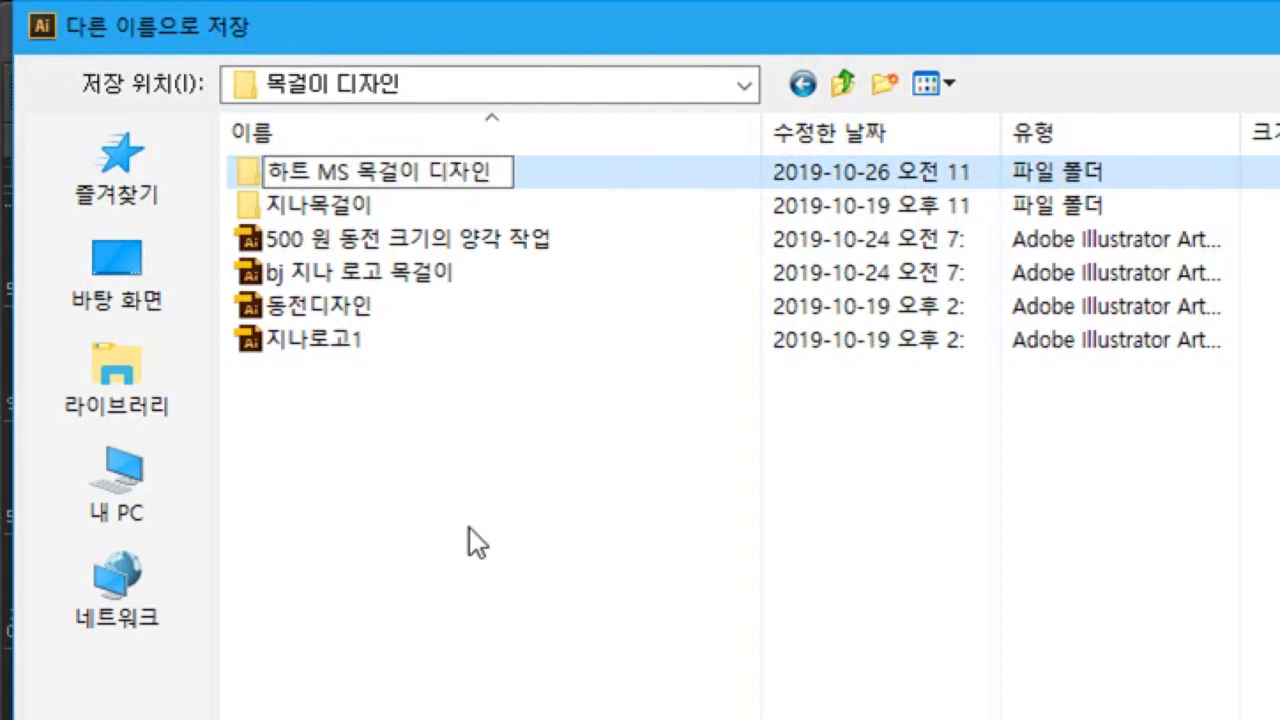
pyautogui.press('Return')
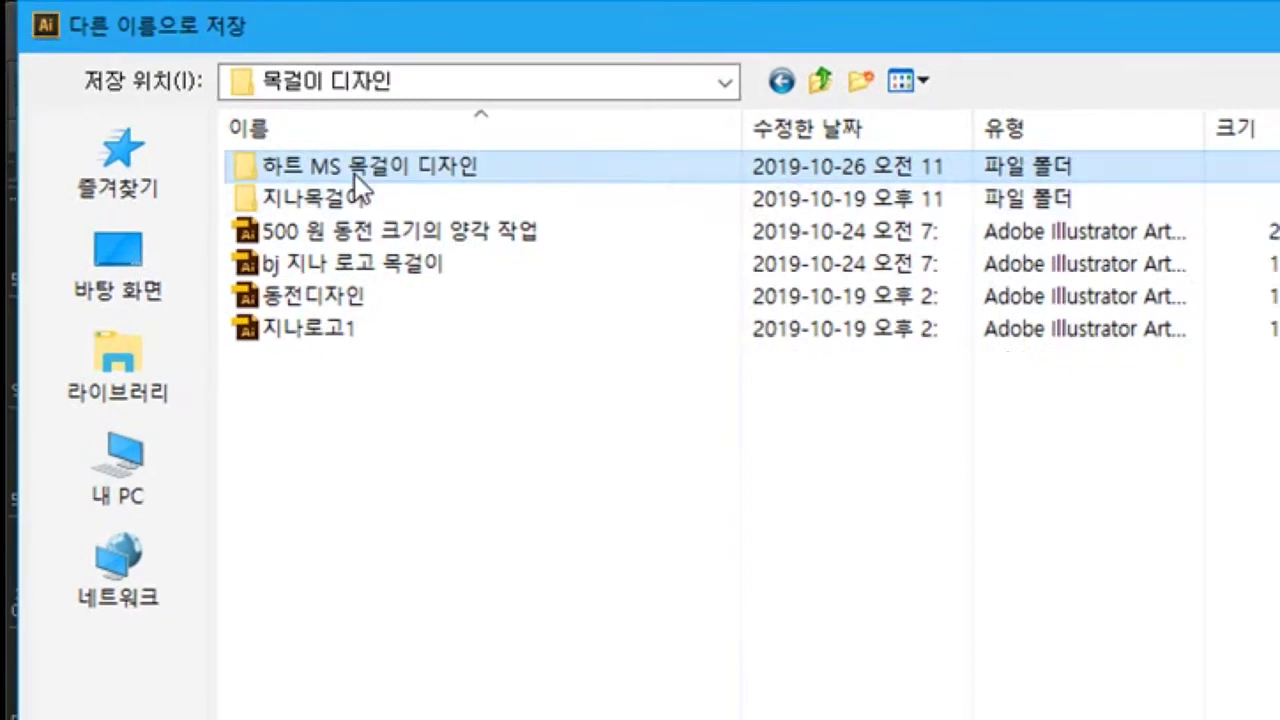
# Step: Save the document in the 하트 MS 목걸이 디자인 folder as MS 님 하트 목걸이 주문.ai, in Illustrator CS6 format
pyautogui.doubleClick(350, 174)
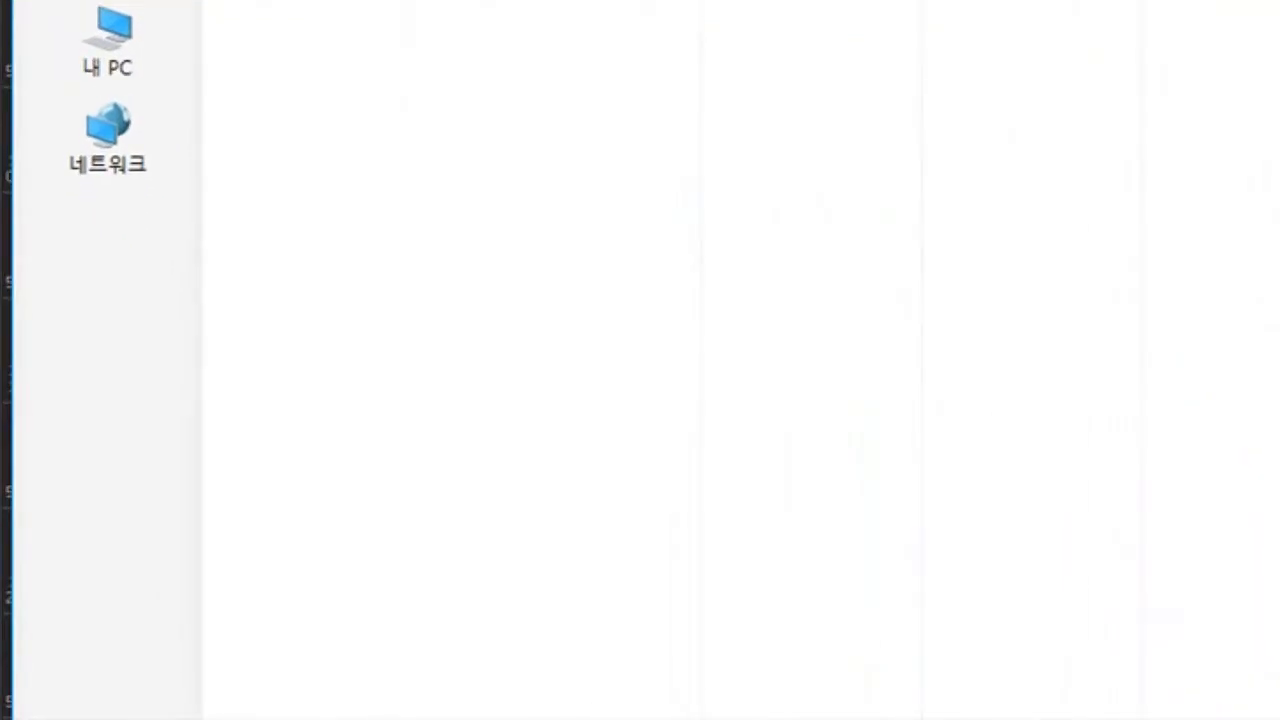
pyautogui.moveTo(603, 719); pyautogui.dragTo(603, 666)
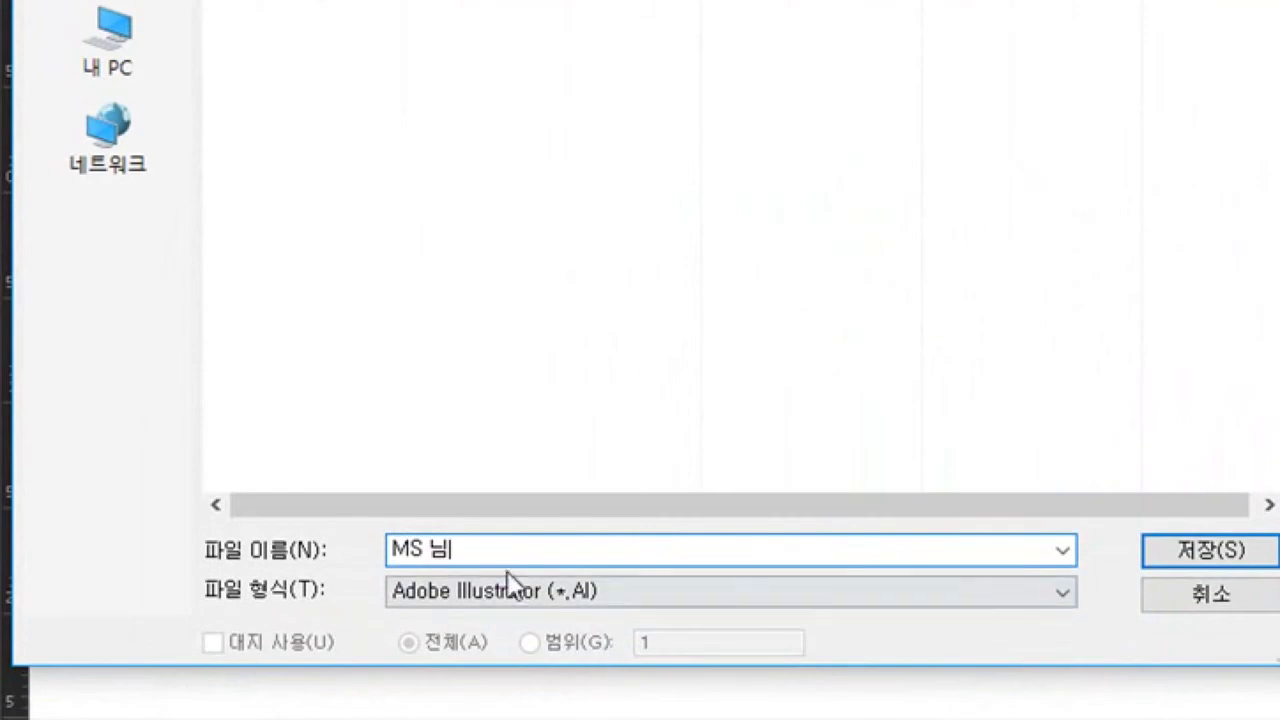
pyautogui.write('틀')
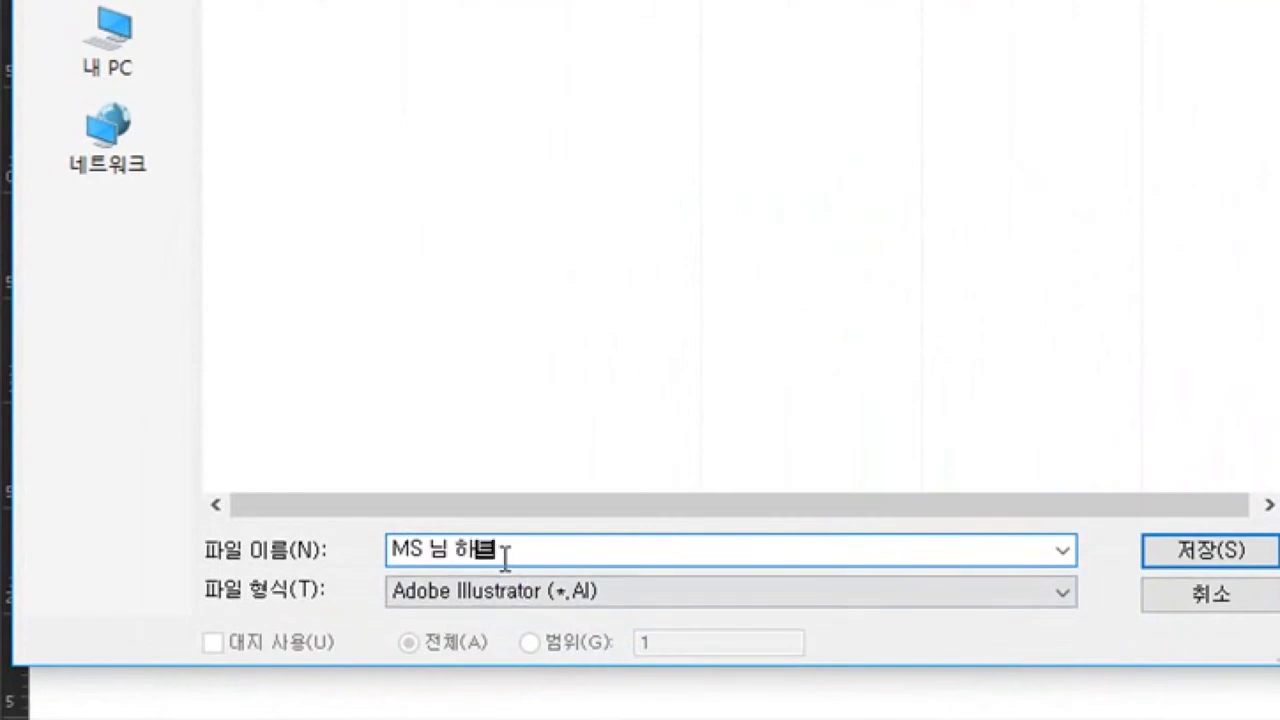
pyautogui.write(' 목걸이 주문')
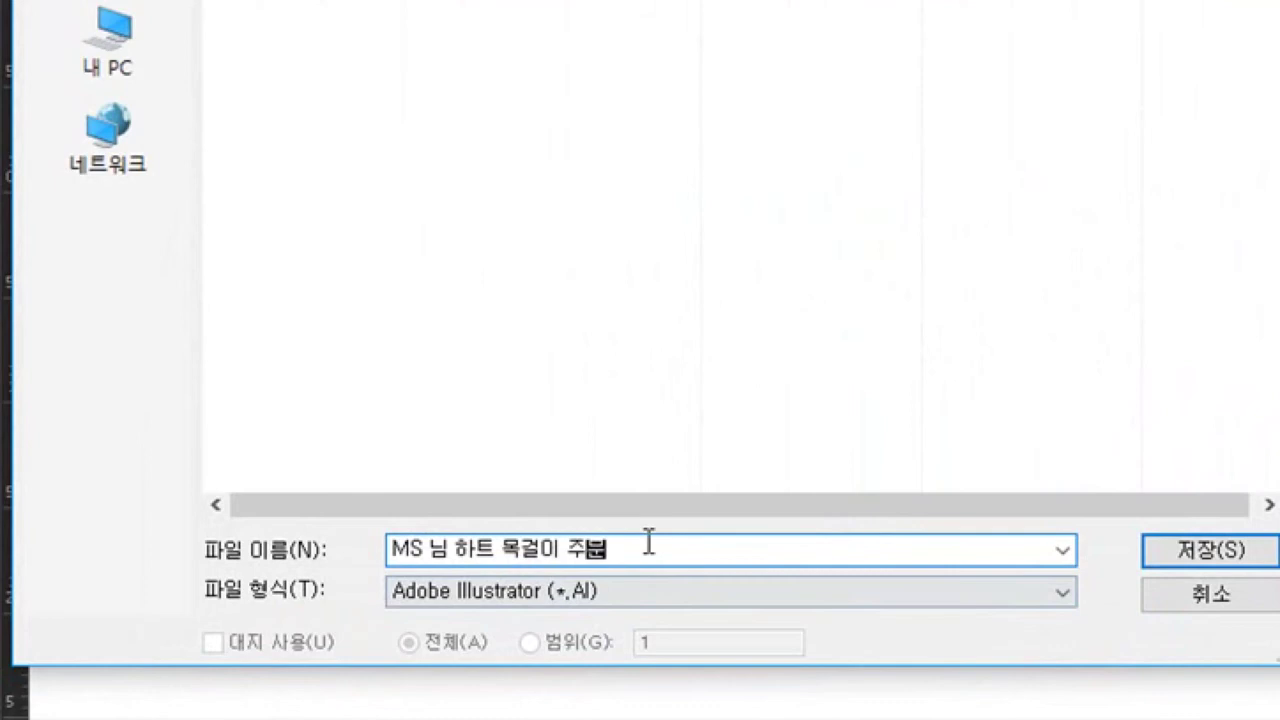
pyautogui.click(1176, 548)
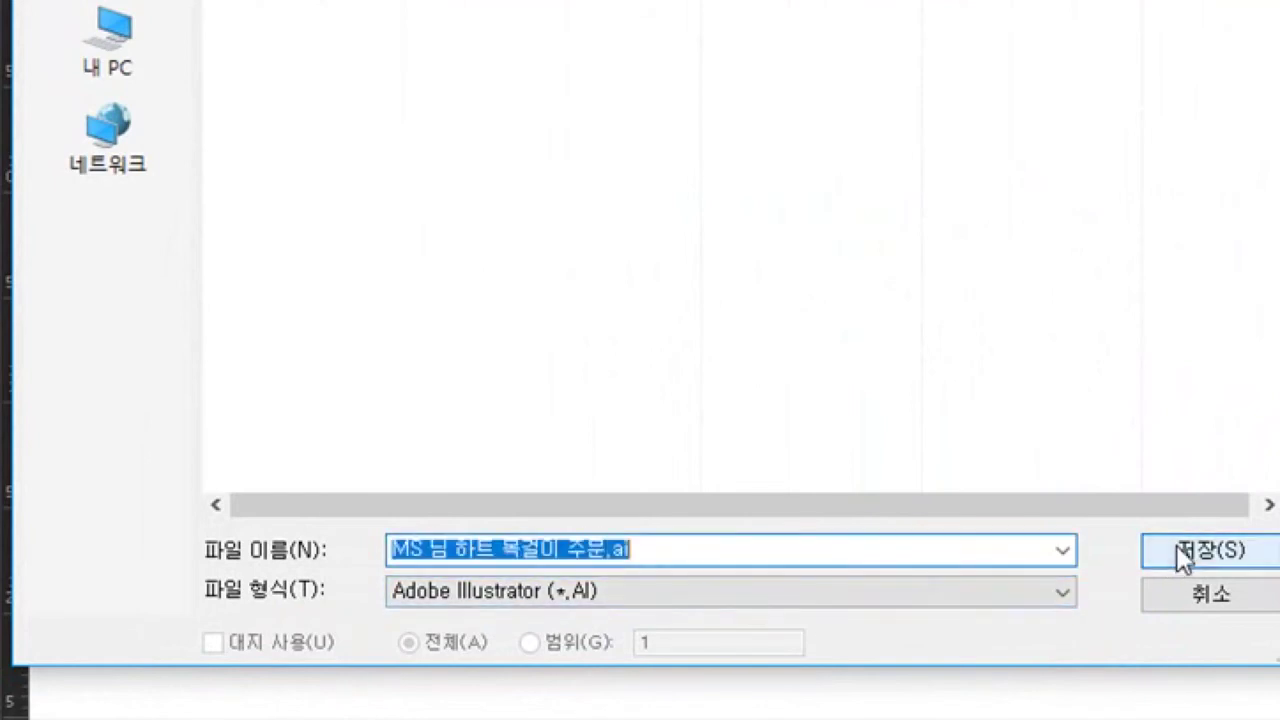
pyautogui.click(1176, 548)
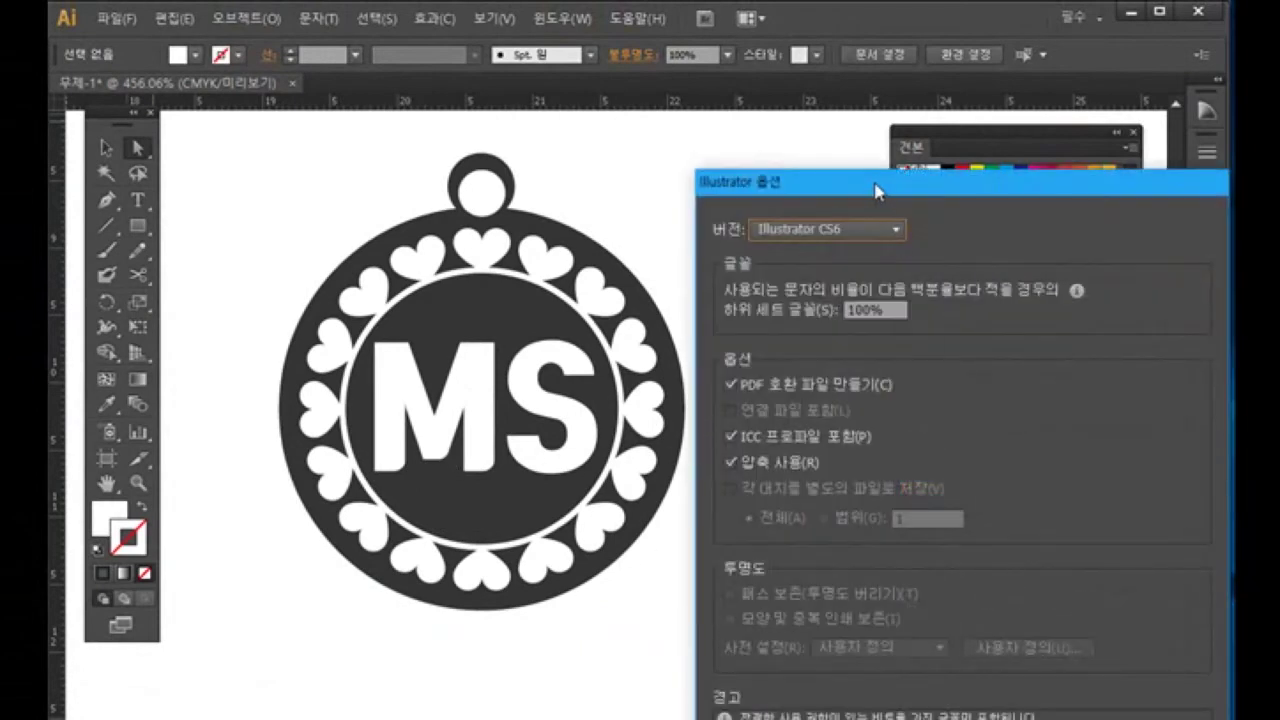
pyautogui.moveTo(875, 190); pyautogui.dragTo(567, 23)
pyautogui.click(735, 657)
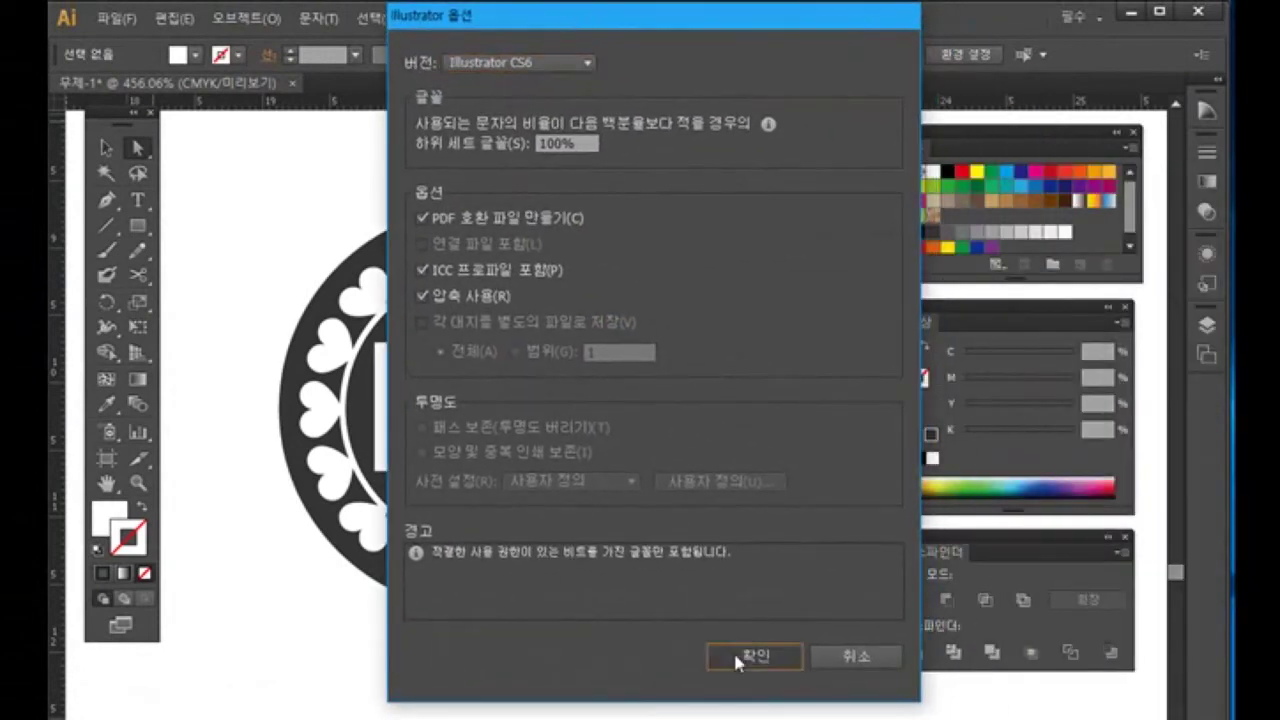
# Step: Select the whole pendant to inspect its paths, and clear the selection
pyautogui.click(102, 147)
pyautogui.moveTo(288, 153); pyautogui.dragTo(676, 632)
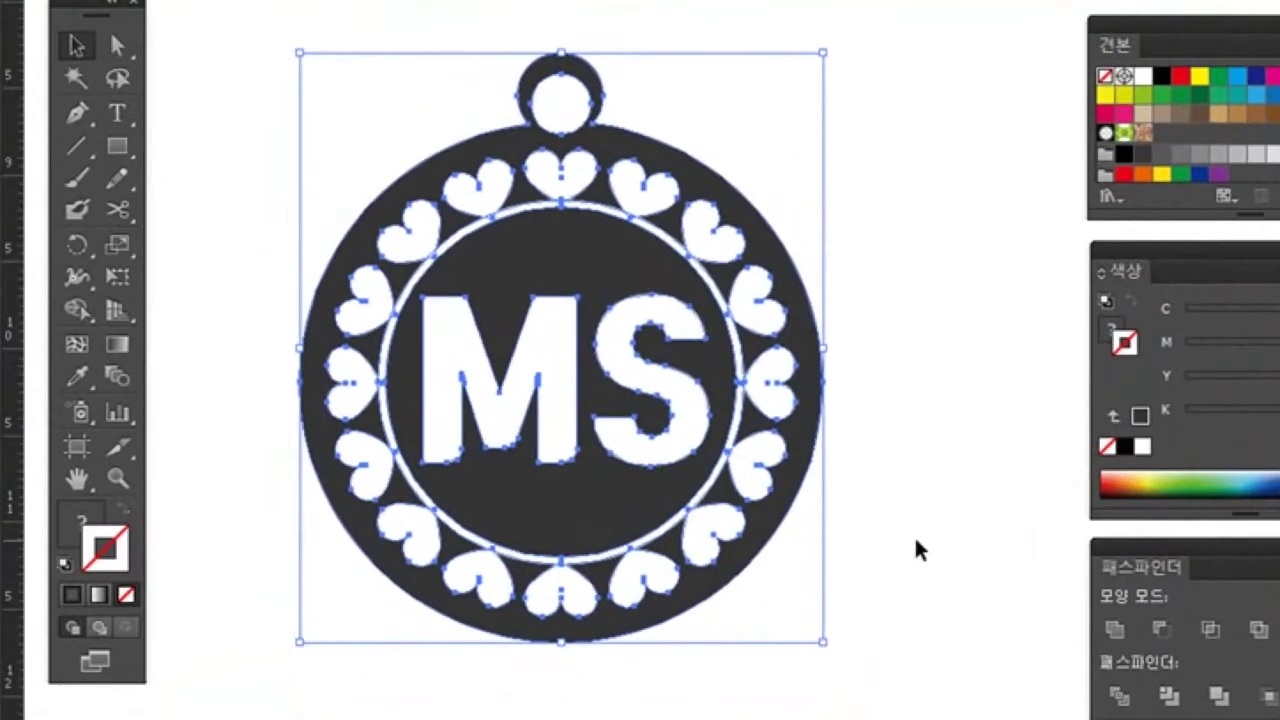
pyautogui.click(758, 530)
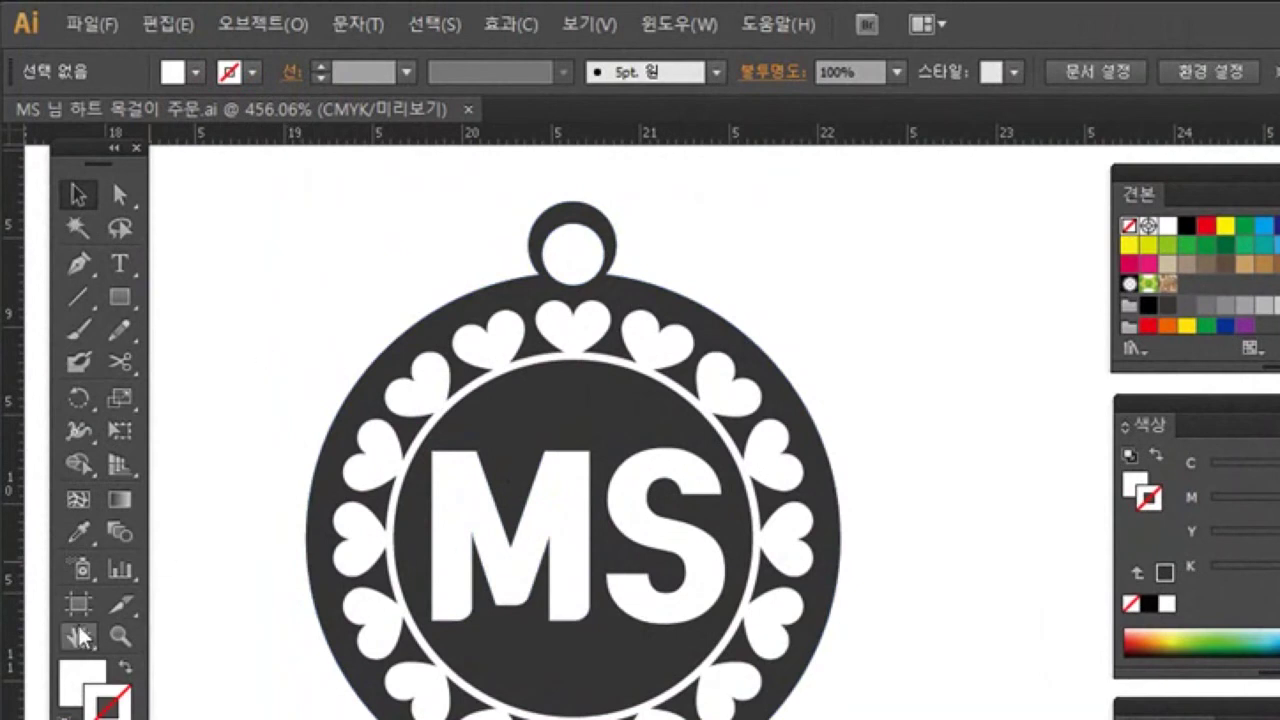
# Step: Add point text in the empty area beside the pendant reading 맞춤형, 나만의, 목걸이, 주문은 on four separate lines
pyautogui.click(79, 630)
pyautogui.moveTo(349, 551); pyautogui.dragTo(882, 589)
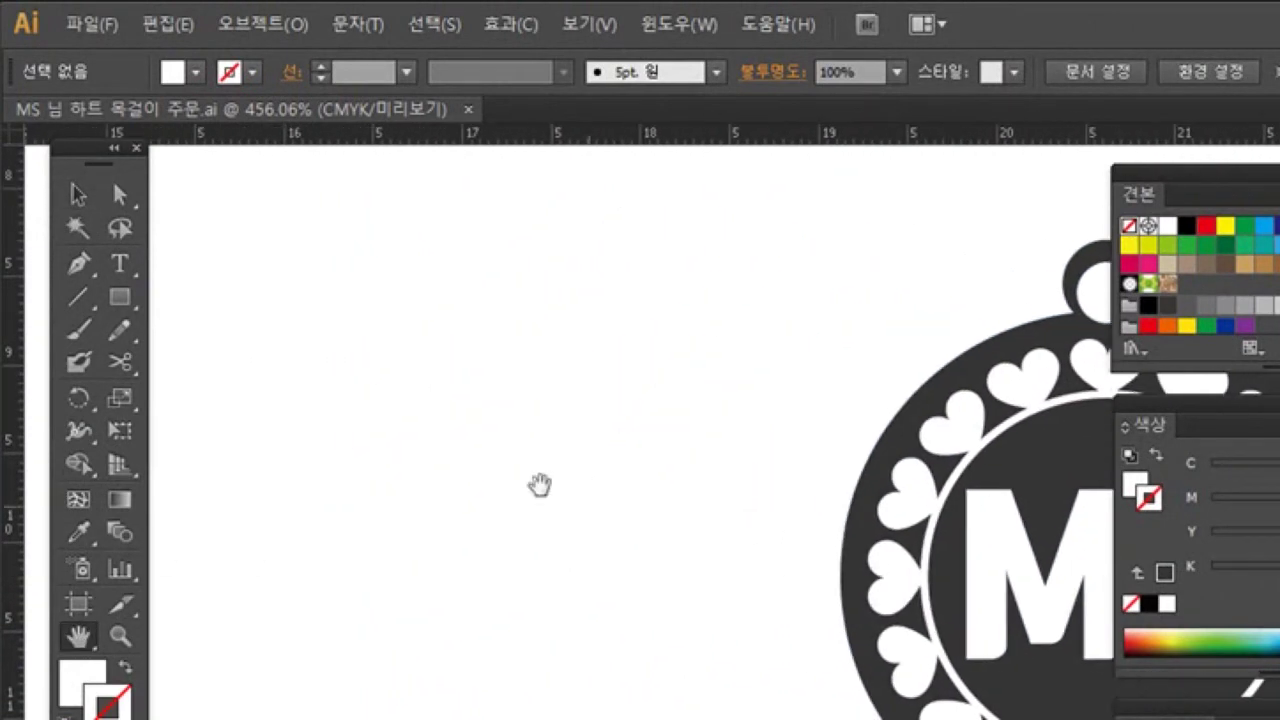
pyautogui.click(119, 263)
pyautogui.click(328, 272)
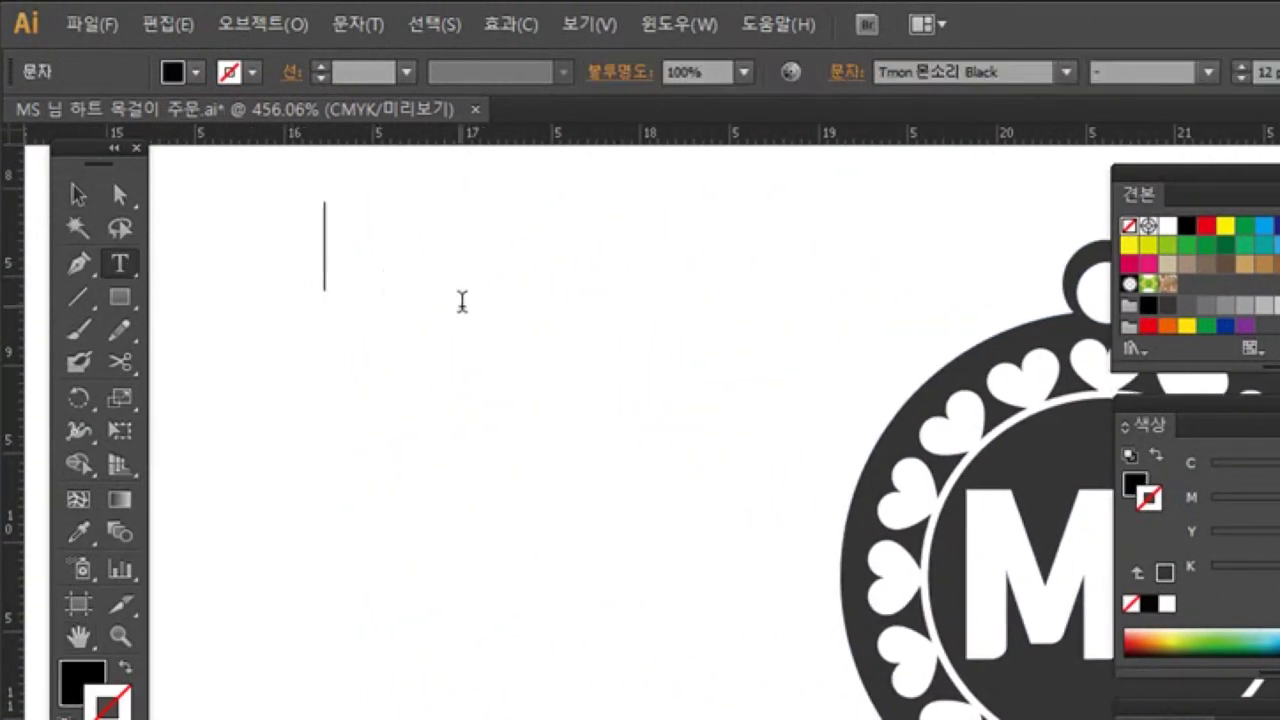
pyautogui.write('AK')
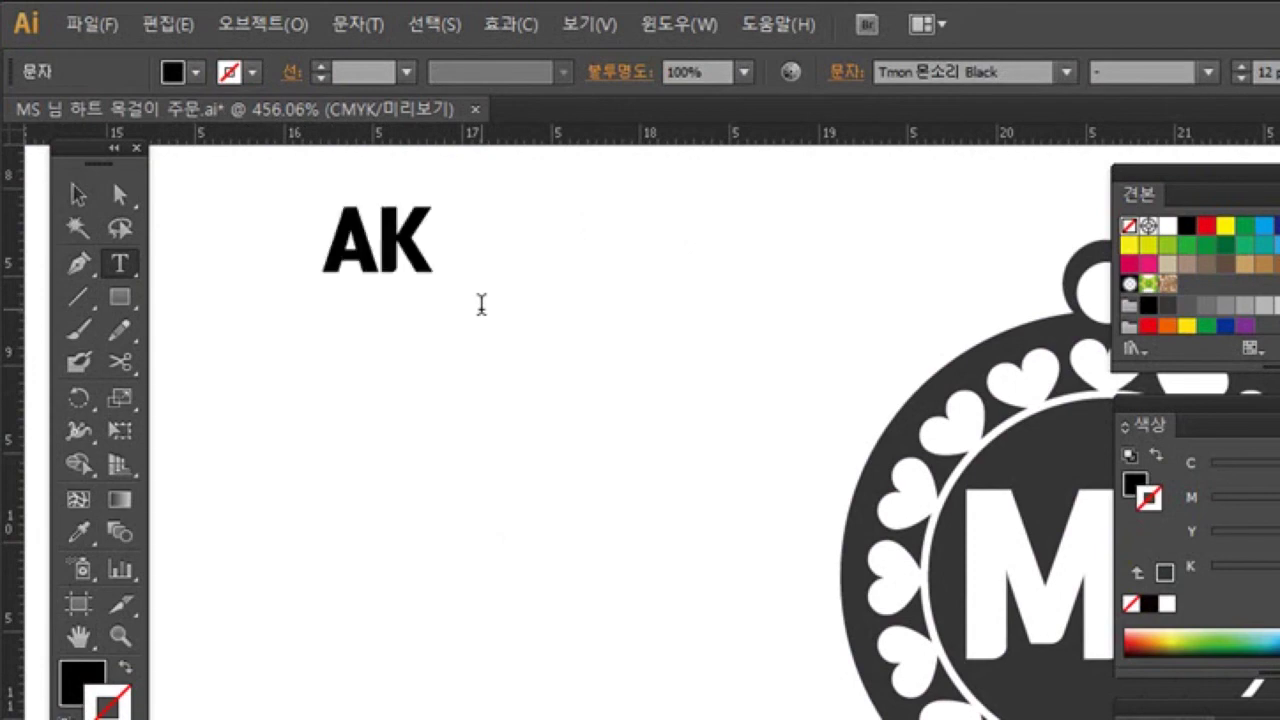
pyautogui.press('BackSpace')
pyautogui.press('BackSpace')
pyautogui.write('맞춤형')
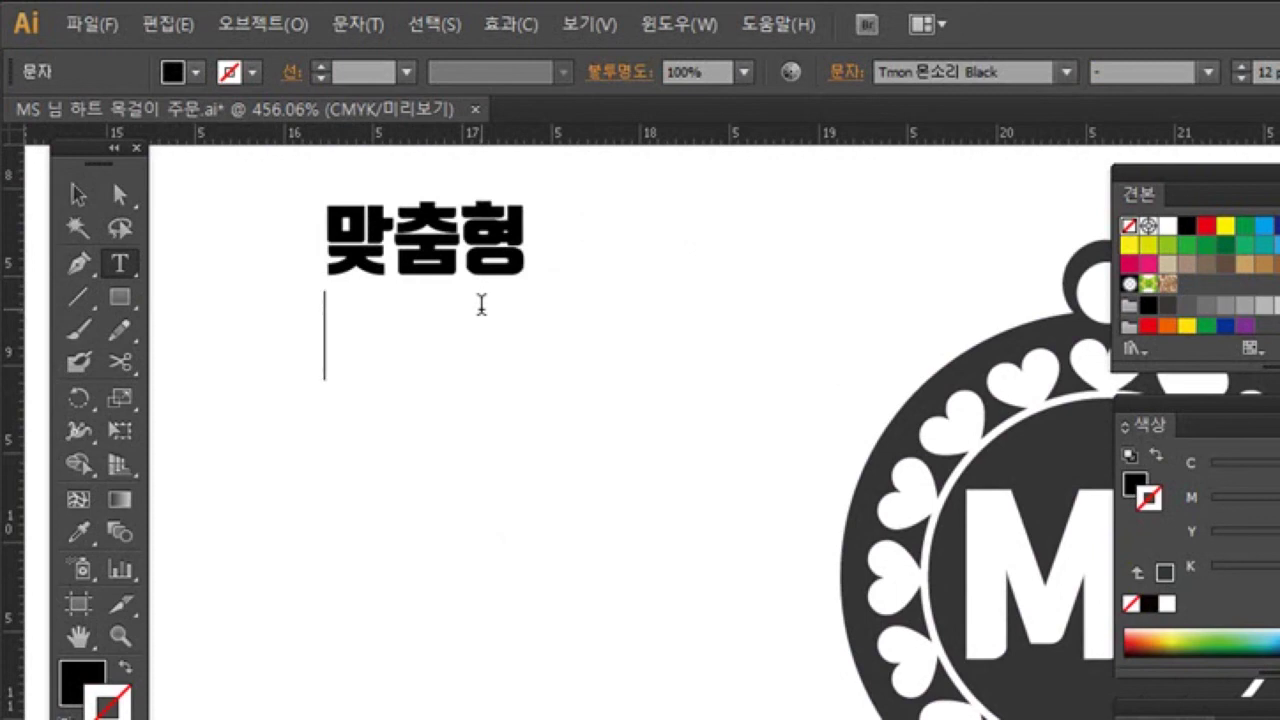
pyautogui.write('나만의')
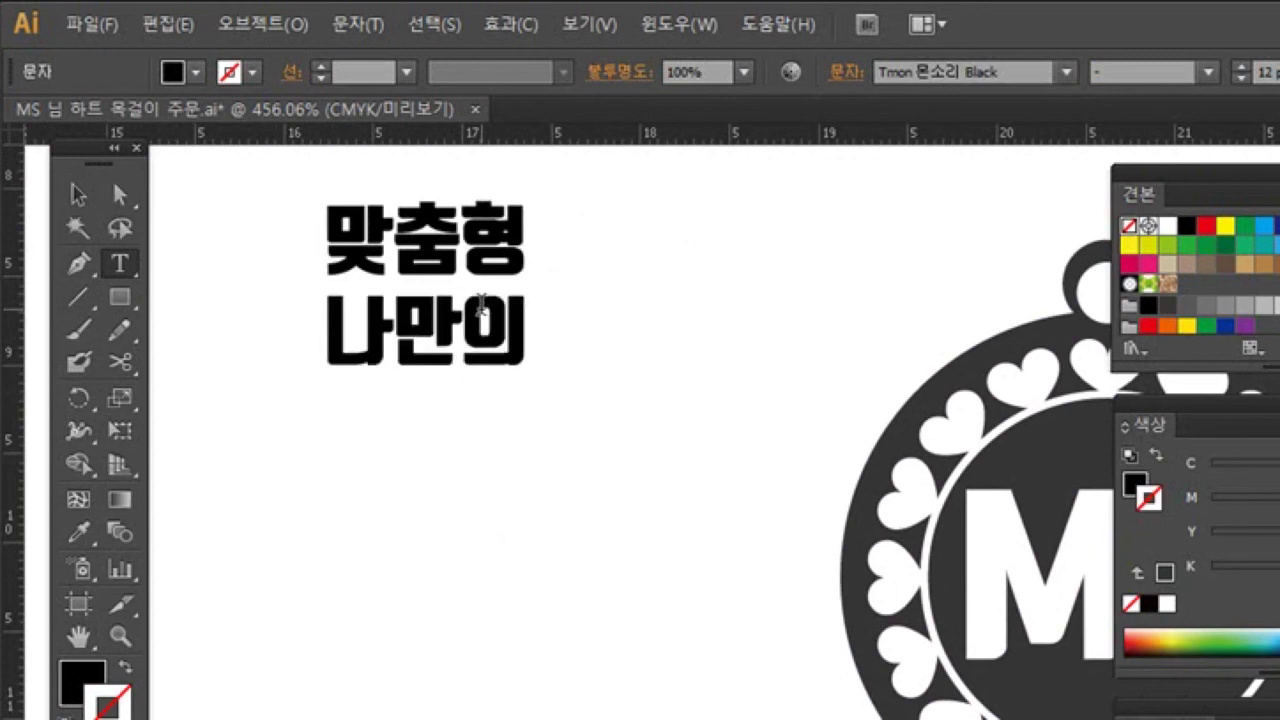
pyautogui.write('목걸이')
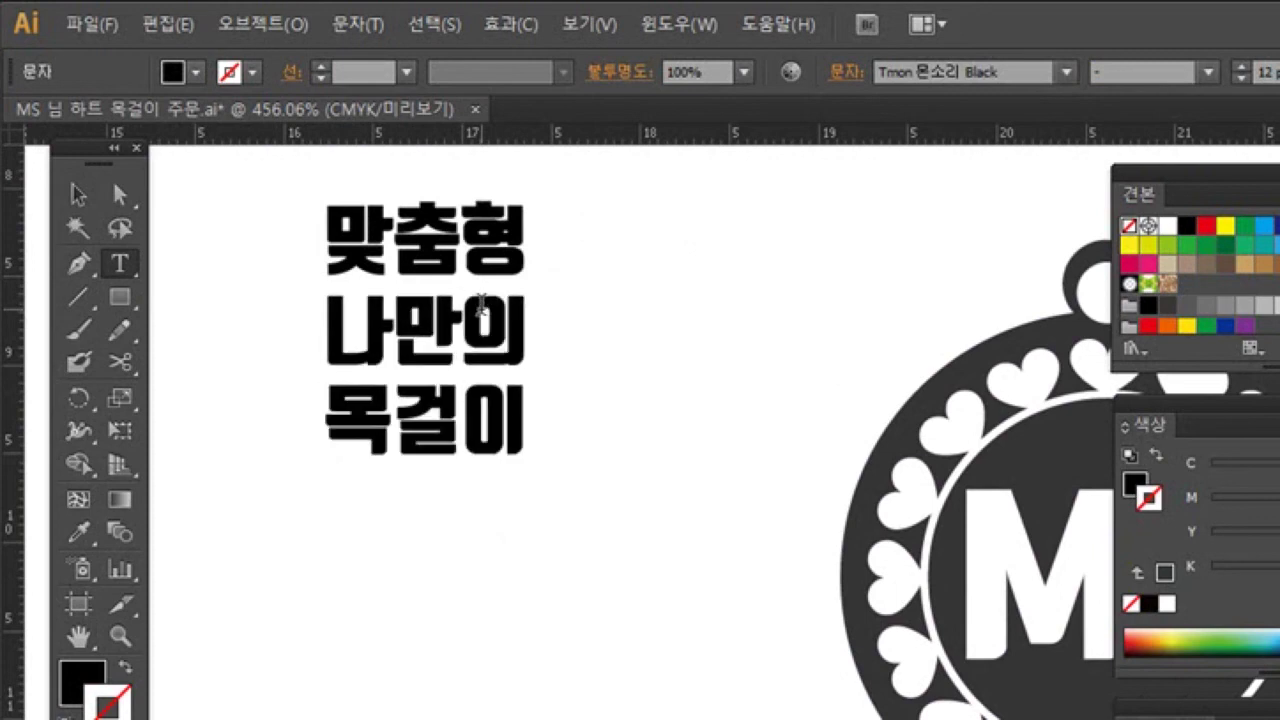
pyautogui.write('주문은')
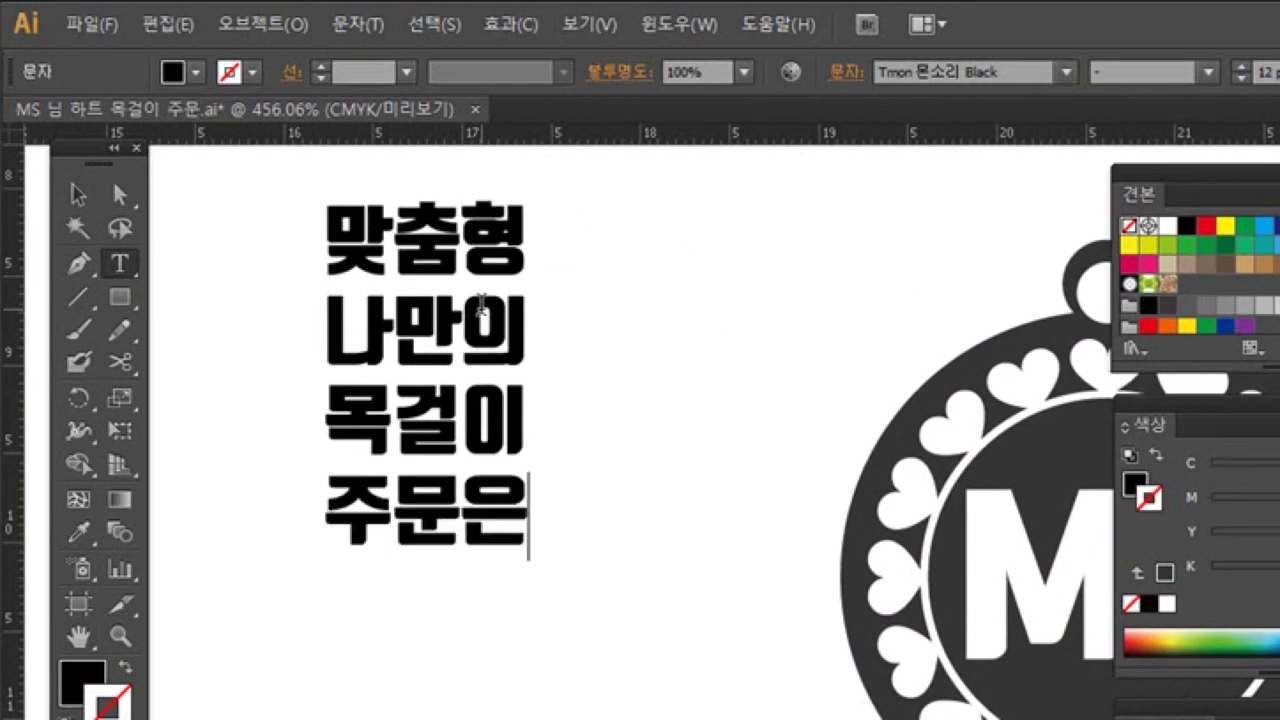
# Step: Continue the note with the lines 카톡, the KakaoTalk contact ID and 로 문의주세요 ^^, and finish the text
pyautogui.write('카토ㄱ')
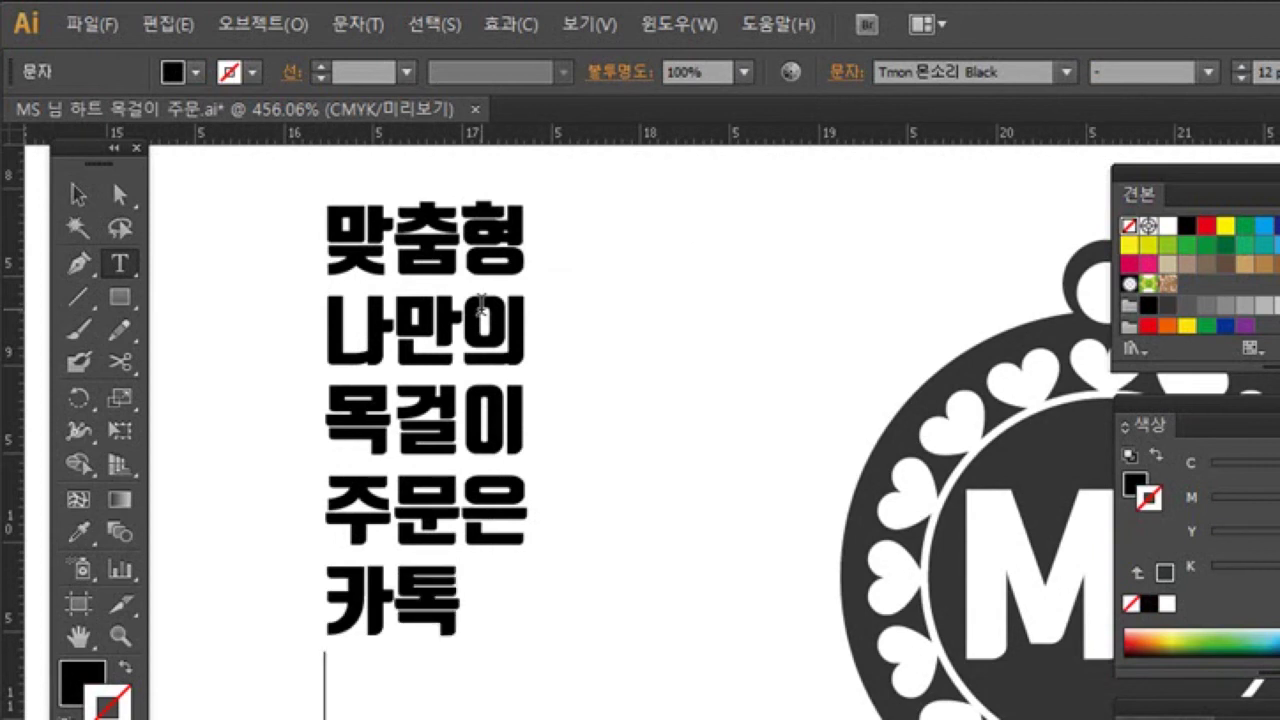
pyautogui.write('A')
pyautogui.press('BackSpace')
pyautogui.write('adu')
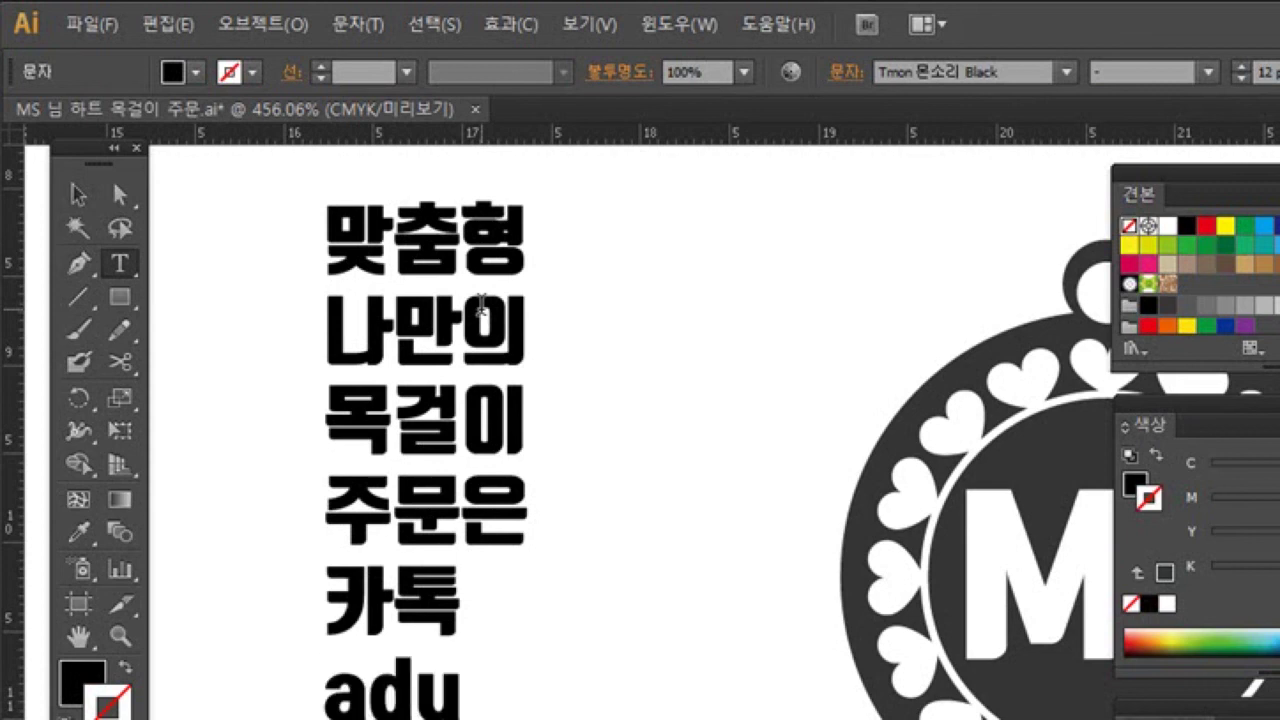
pyautogui.write('7979')
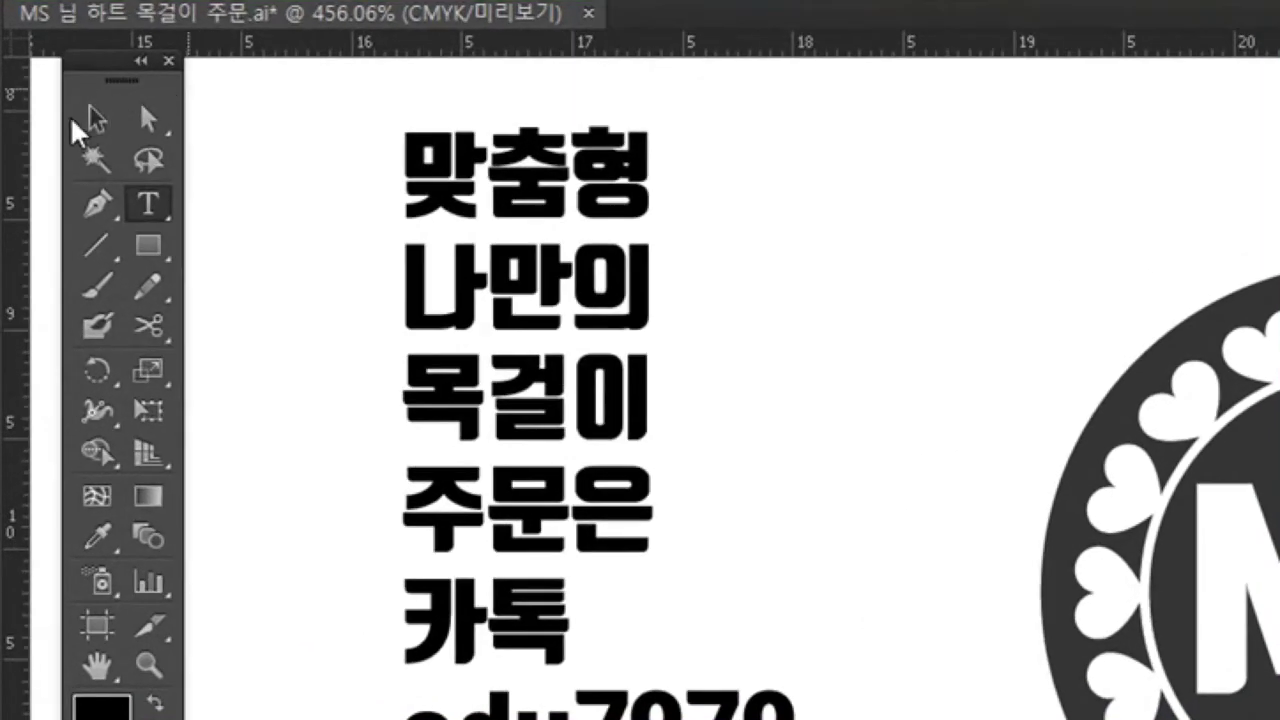
pyautogui.click(93, 121)
pyautogui.click(250, 365)
# Step: Examine the KakaoTalk ID line of the note up close, highlighting its letters and digits
pyautogui.click(148, 664)
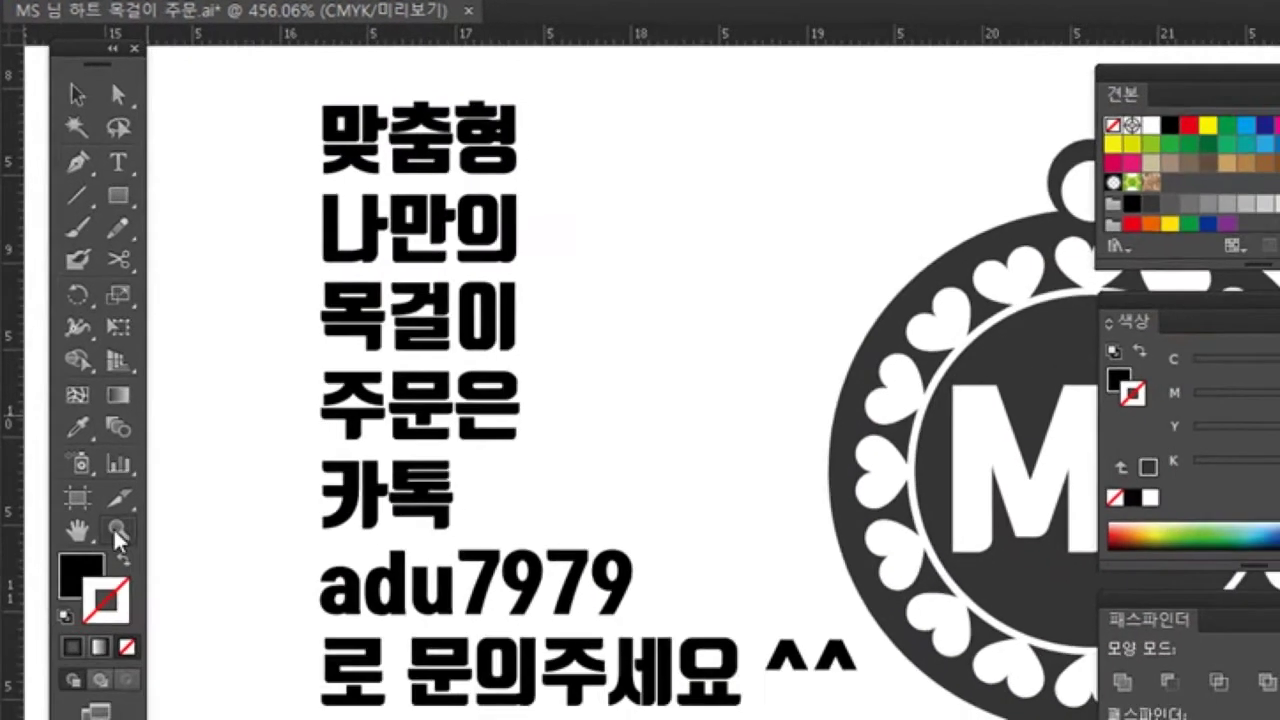
pyautogui.click(489, 614)
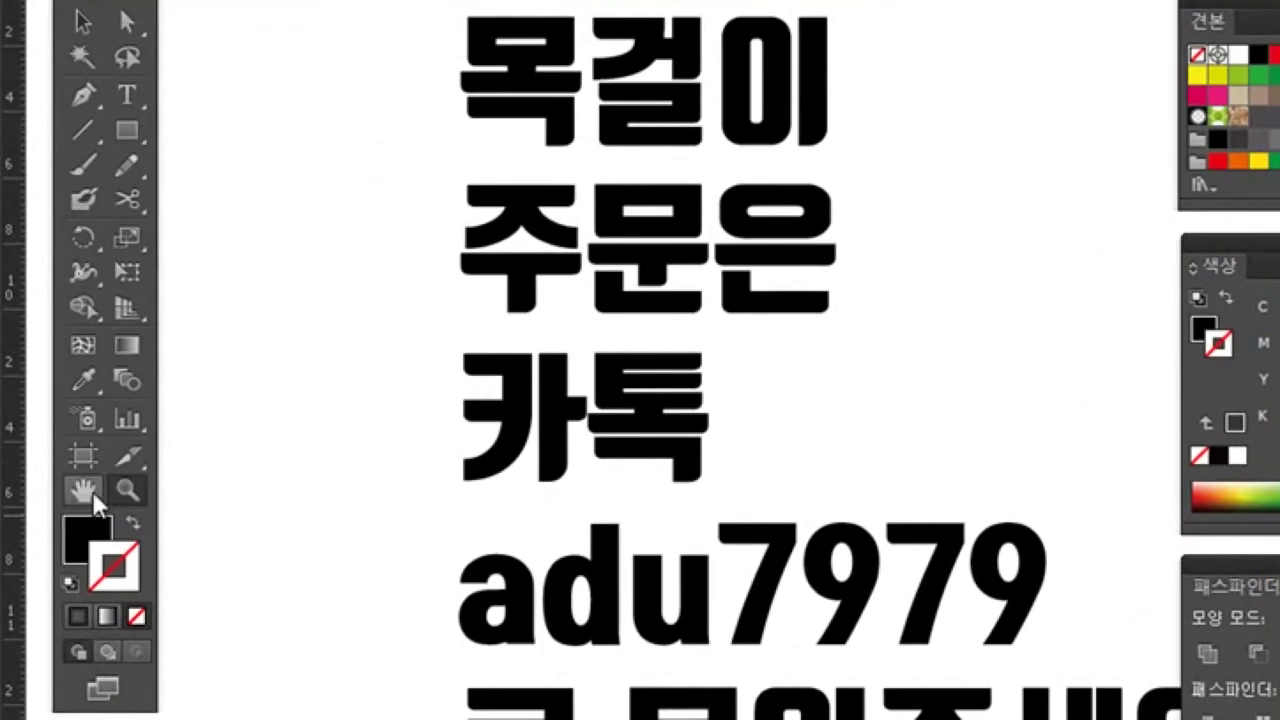
pyautogui.click(77, 515)
pyautogui.moveTo(603, 556); pyautogui.dragTo(435, 330)
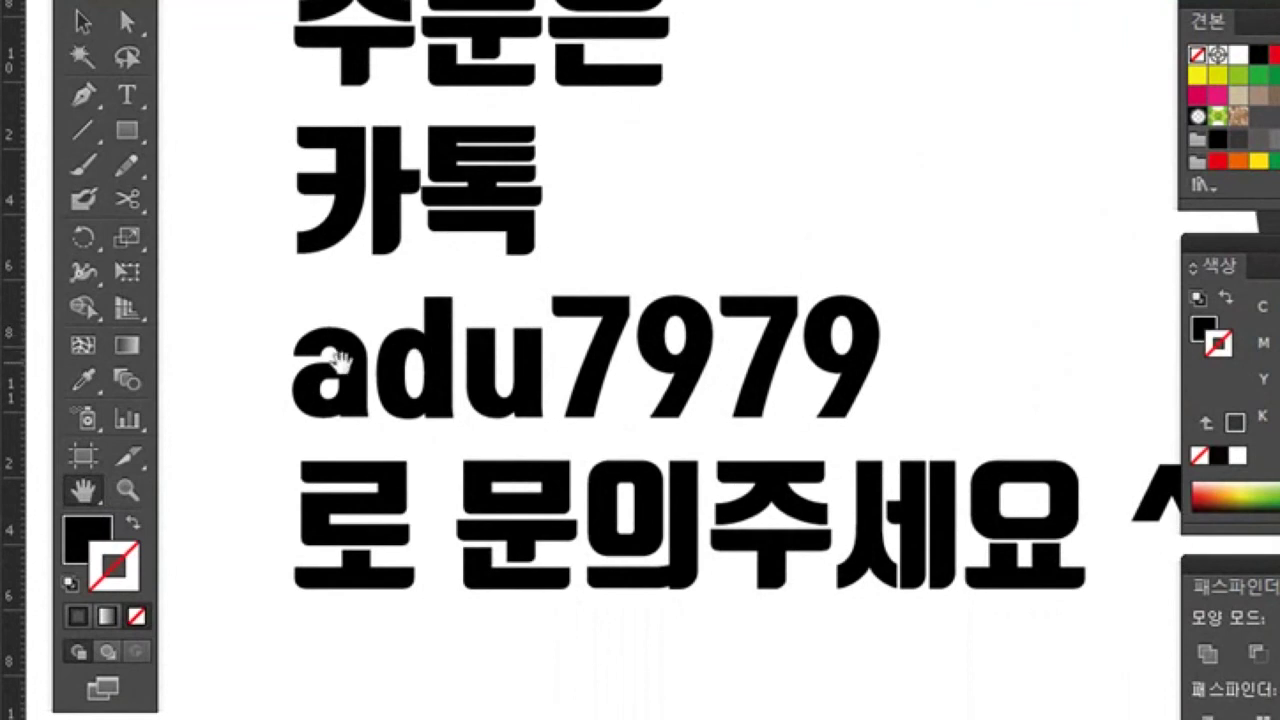
pyautogui.click(123, 100)
pyautogui.moveTo(304, 360); pyautogui.dragTo(733, 380)
pyautogui.moveTo(720, 497); pyautogui.dragTo(850, 508)
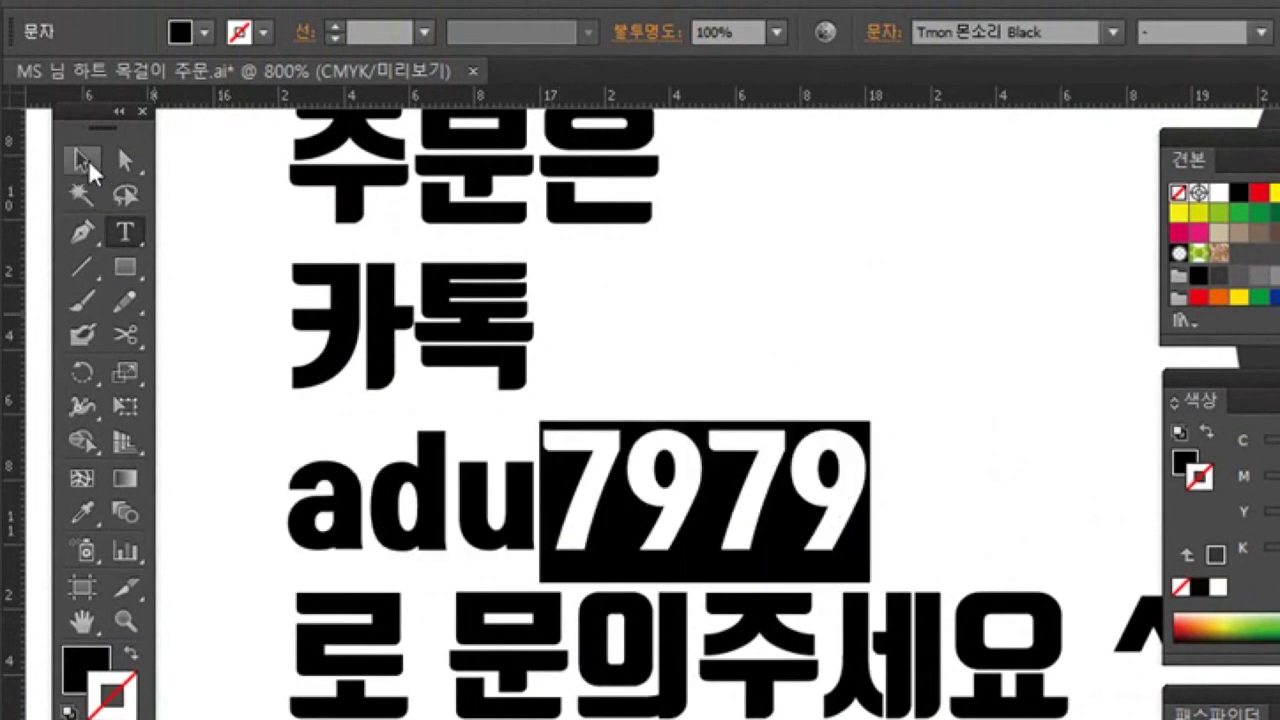
pyautogui.click(84, 160)
pyautogui.click(191, 288)
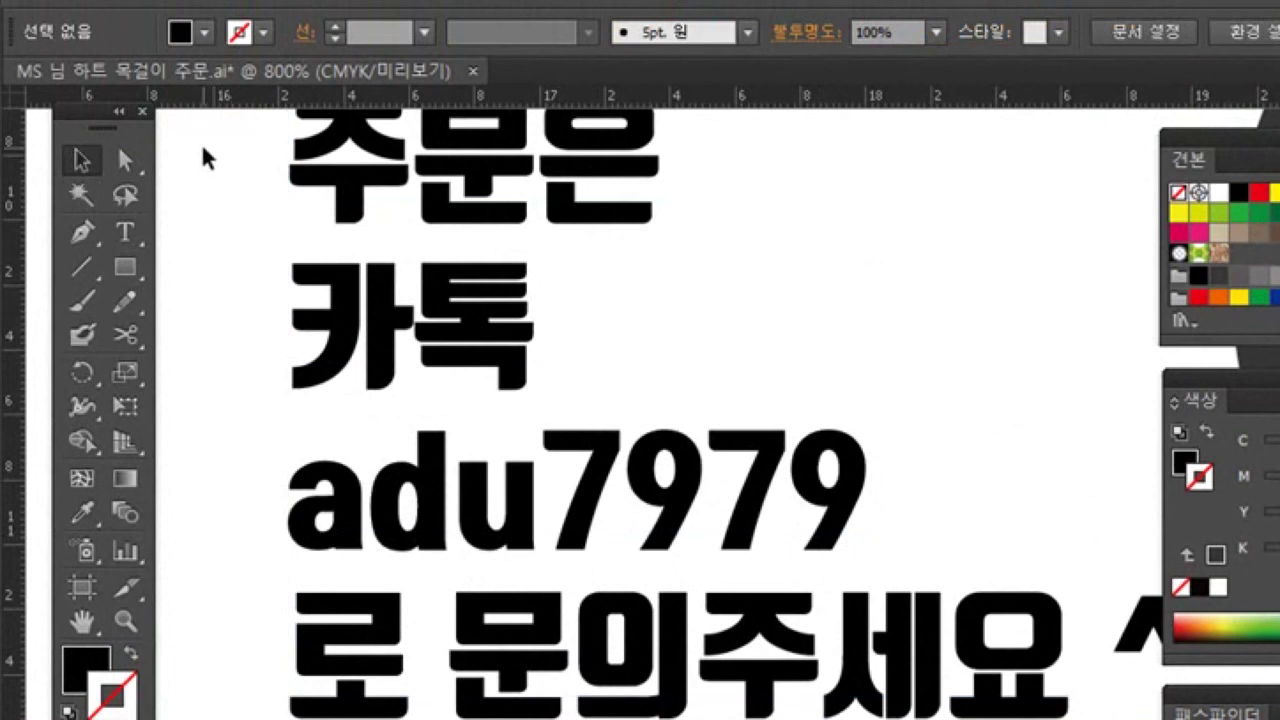